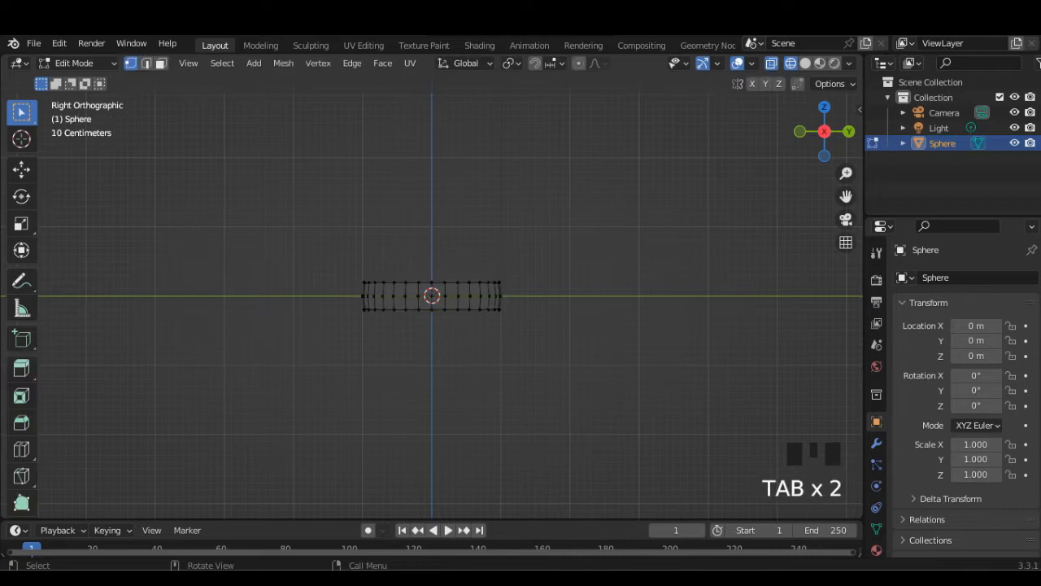
Step: Raise the ring's middle edge loop slightly along the Z axis
{"action": "left_click_drag", "start_coordinate": [348, 293], "coordinate": [530, 306]}
{"action": "key", "text": "g"}
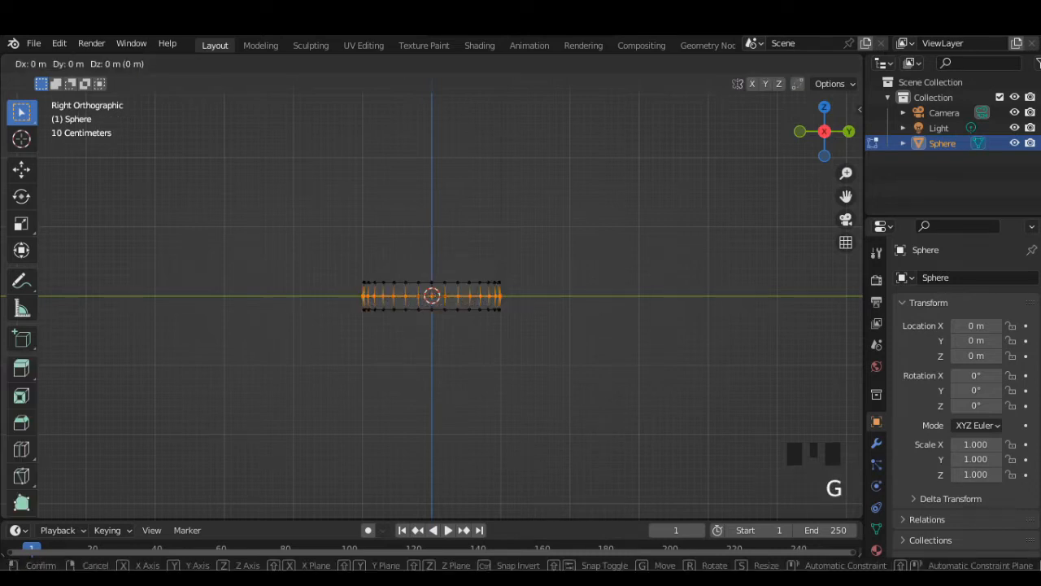
{"action": "key", "text": "z"}
{"action": "left_click", "coordinate": [543, 295]}
Step: Add a loop cut through the ring's lower band and scale it outward by about 1.01
{"action": "key", "text": "ctrl+r"}
{"action": "left_click", "coordinate": [545, 295]}
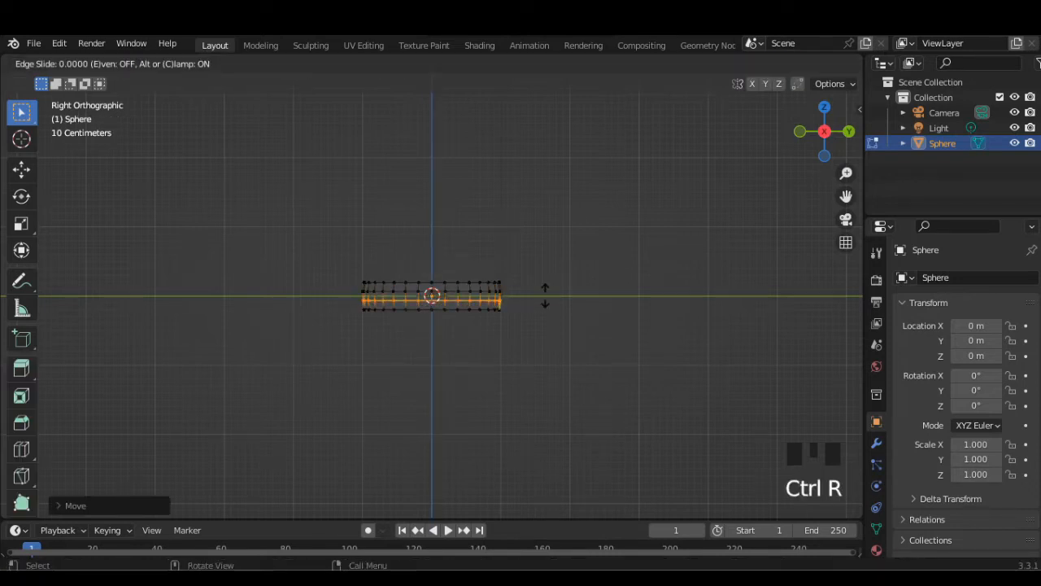
{"action": "left_click", "coordinate": [545, 295]}
{"action": "key", "text": "s"}
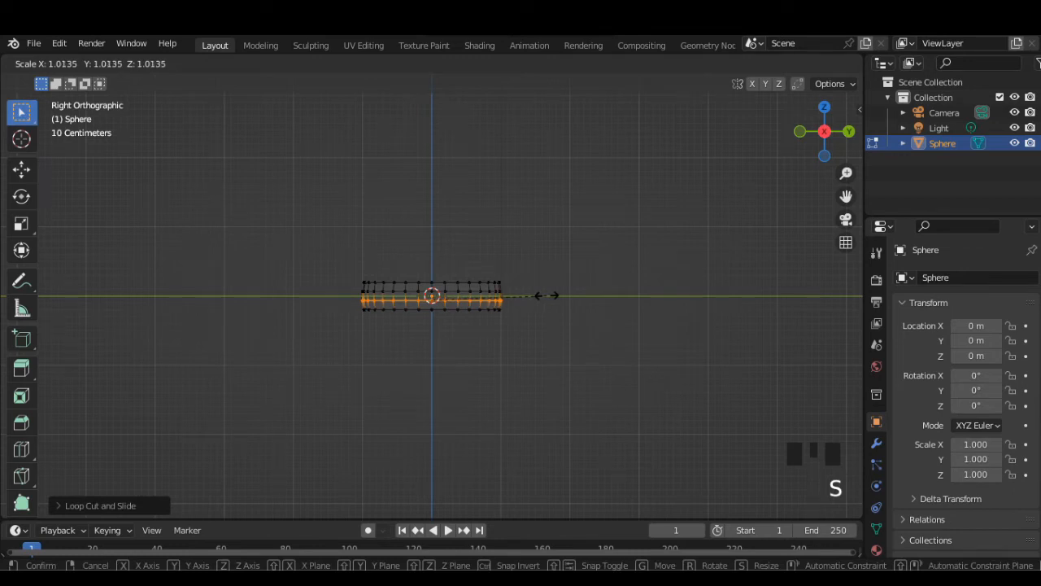
{"action": "left_click", "coordinate": [545, 296]}
Step: Duplicate the ring in Object Mode, place the copy above the original, and hide the copy
{"action": "scroll", "coordinate": [545, 296], "scroll_direction": "up", "scroll_amount": 4}
{"action": "key", "text": "Tab"}
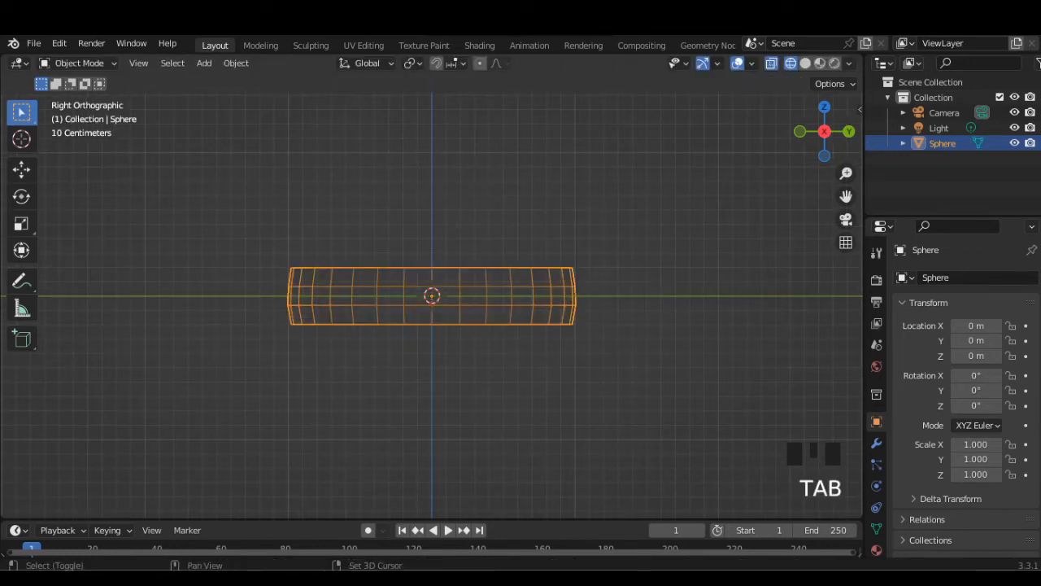
{"action": "key", "text": "shift+d"}
{"action": "left_click", "coordinate": [584, 228]}
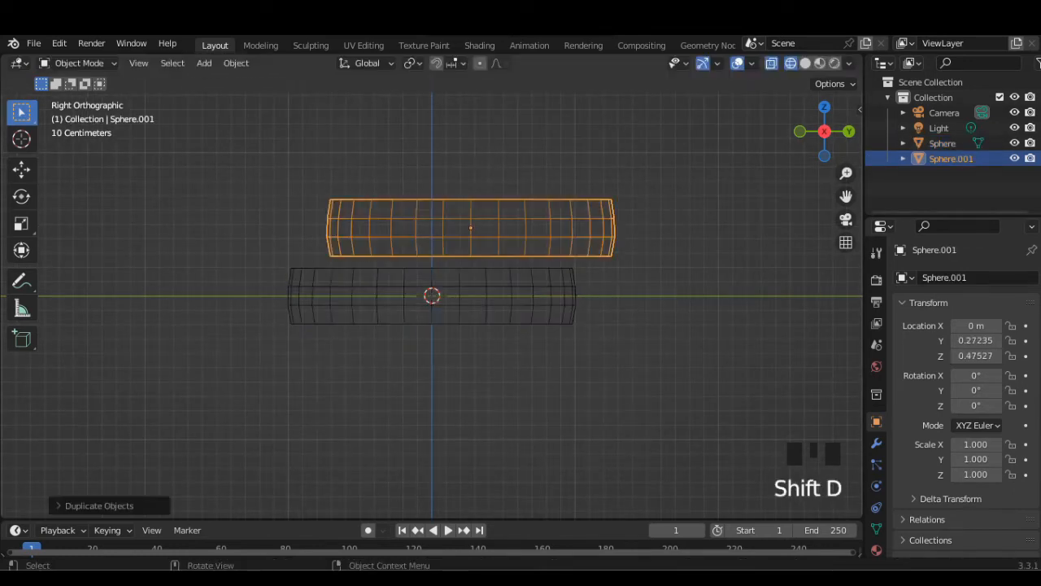
{"action": "left_click", "coordinate": [1014, 159]}
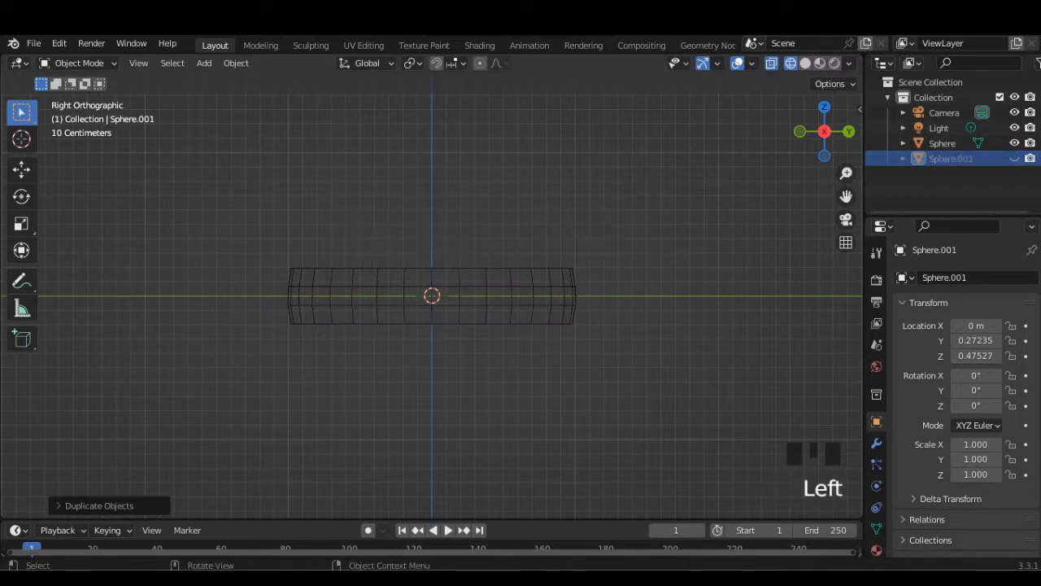
Step: On the original ring, scale the middle-loop vertices just inside both ends outward along Y to line up with the outermost vertices
{"action": "left_click", "coordinate": [942, 143]}
{"action": "key", "text": "Tab"}
{"action": "scroll", "coordinate": [431, 295], "scroll_direction": "up", "scroll_amount": 4}
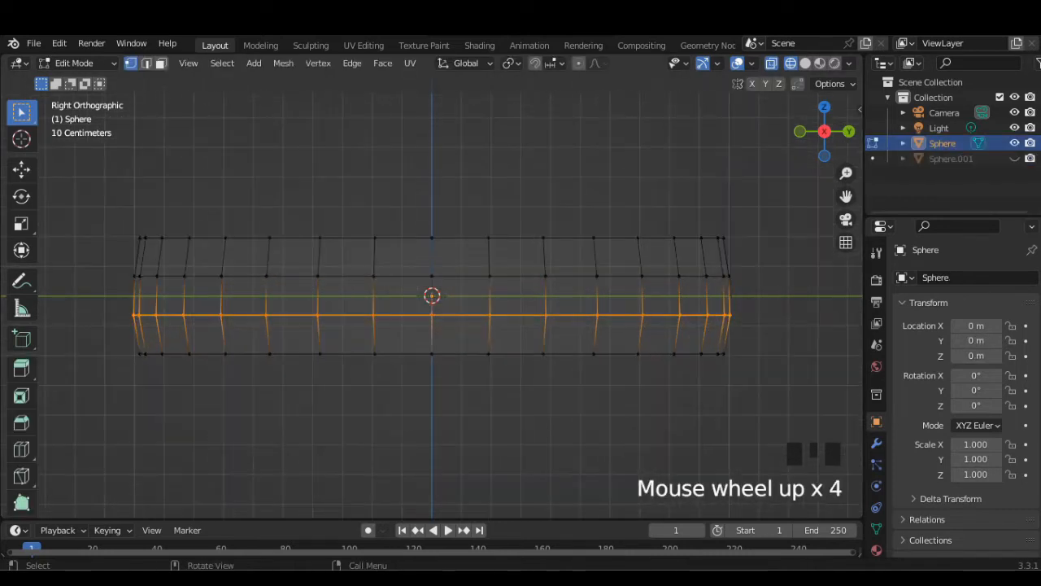
{"action": "left_click", "coordinate": [722, 277]}
{"action": "left_click", "coordinate": [721, 314], "text": "shift"}
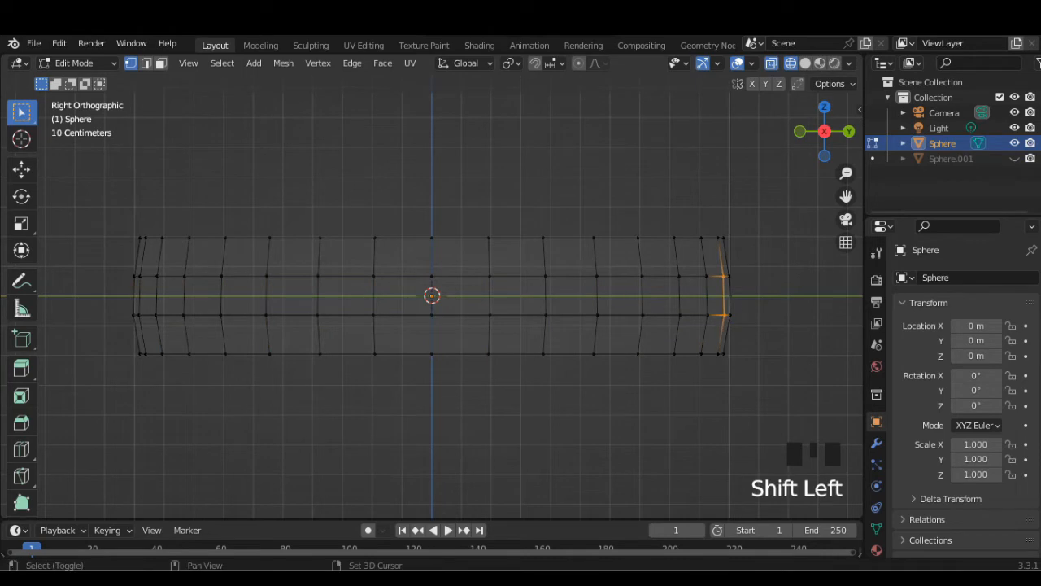
{"action": "left_click", "coordinate": [140, 276], "text": "shift"}
{"action": "left_click", "coordinate": [140, 314], "text": "shift"}
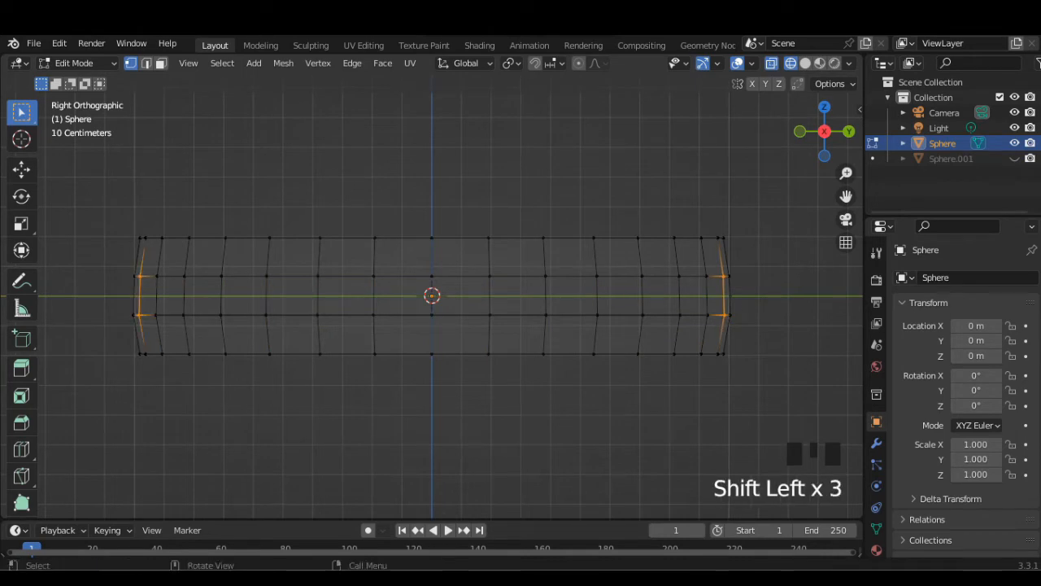
{"action": "key", "text": "s"}
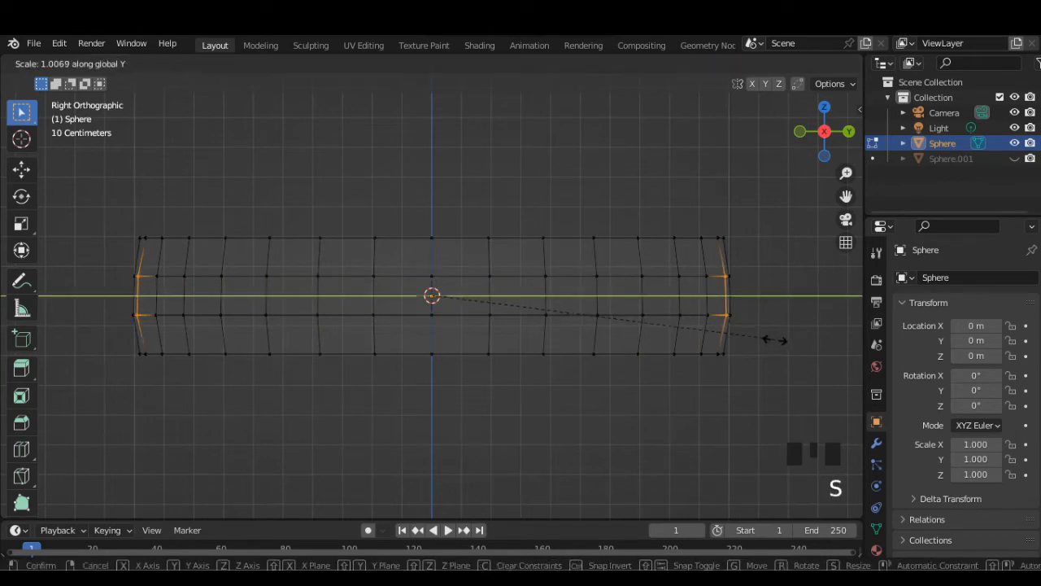
{"action": "left_click", "coordinate": [775, 338]}
Step: Scale the next inner pair of middle-loop vertex columns outward along Y by about 1.085 to flatten both ends further
{"action": "left_click_drag", "start_coordinate": [150, 269], "coordinate": [165, 322]}
{"action": "left_click_drag", "start_coordinate": [700, 272], "coordinate": [713, 322], "text": "shift"}
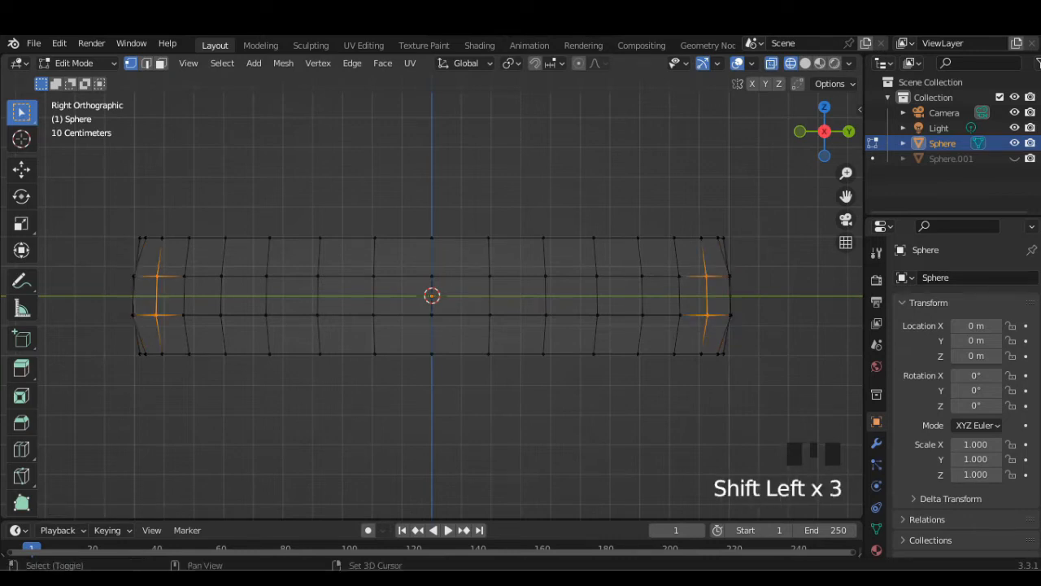
{"action": "key", "text": "s"}
{"action": "key", "text": "y"}
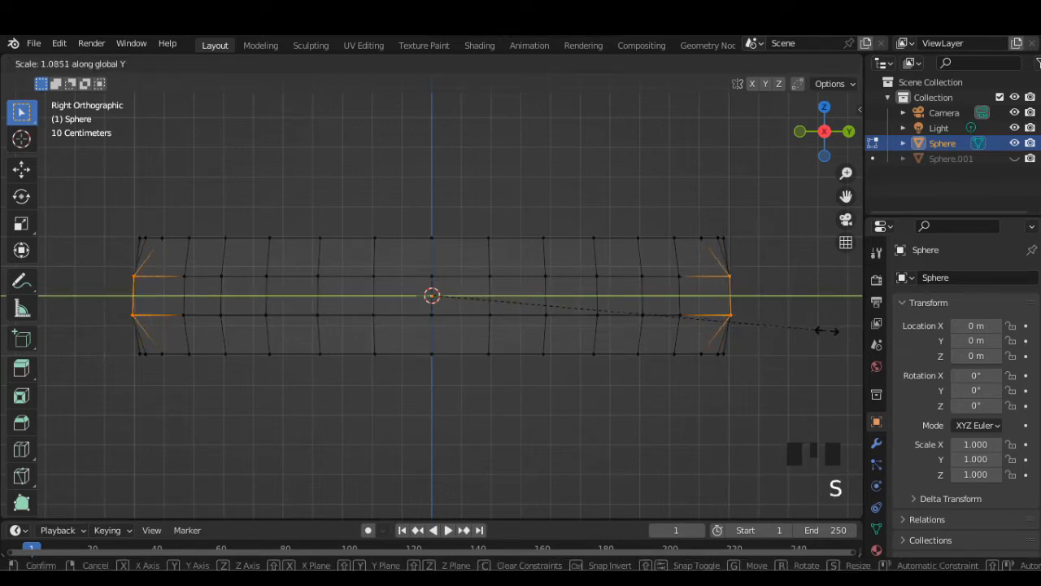
{"action": "left_click", "coordinate": [801, 327]}
Step: Scale the third pair of middle-loop vertex columns outward along Y by about 1.2, flush with the flattened ends
{"action": "left_click", "coordinate": [186, 276]}
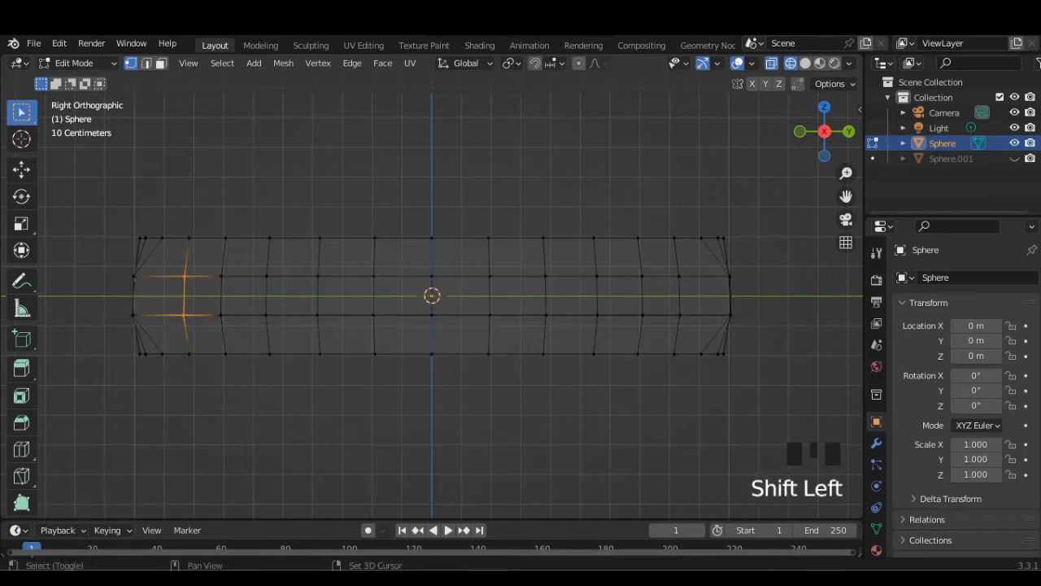
{"action": "left_click", "coordinate": [679, 277], "text": "shift"}
{"action": "left_click", "coordinate": [679, 315], "text": "shift"}
{"action": "key", "text": "s"}
{"action": "key", "text": "y"}
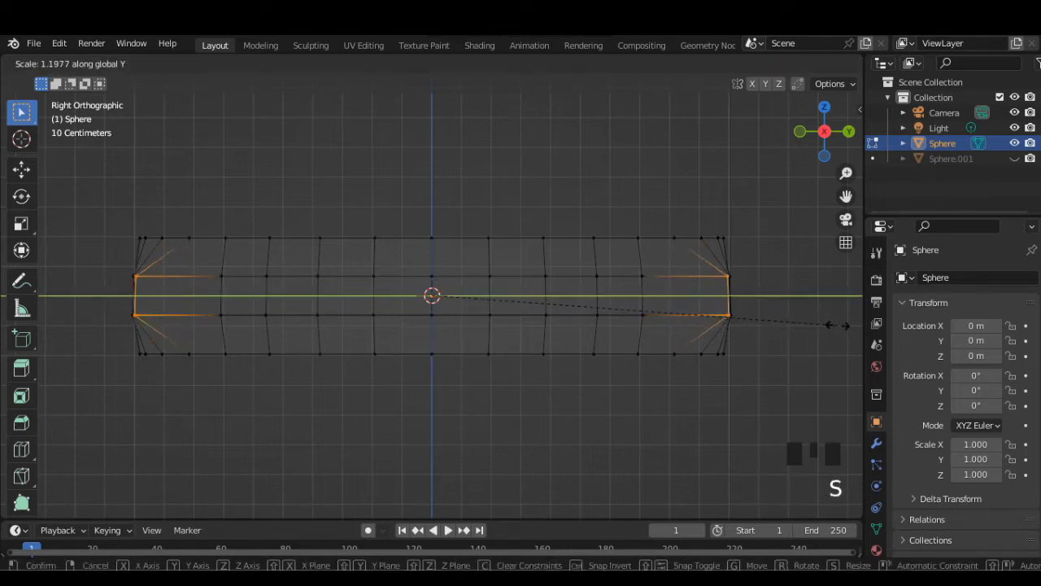
{"action": "left_click", "coordinate": [837, 326]}
Step: Lower the ring's top edge loop along Z to the level of the upper middle loop
{"action": "left_click_drag", "start_coordinate": [100, 204], "coordinate": [746, 259]}
{"action": "left_click_drag", "start_coordinate": [130, 343], "coordinate": [721, 369], "text": "shift"}
{"action": "key", "text": "g"}
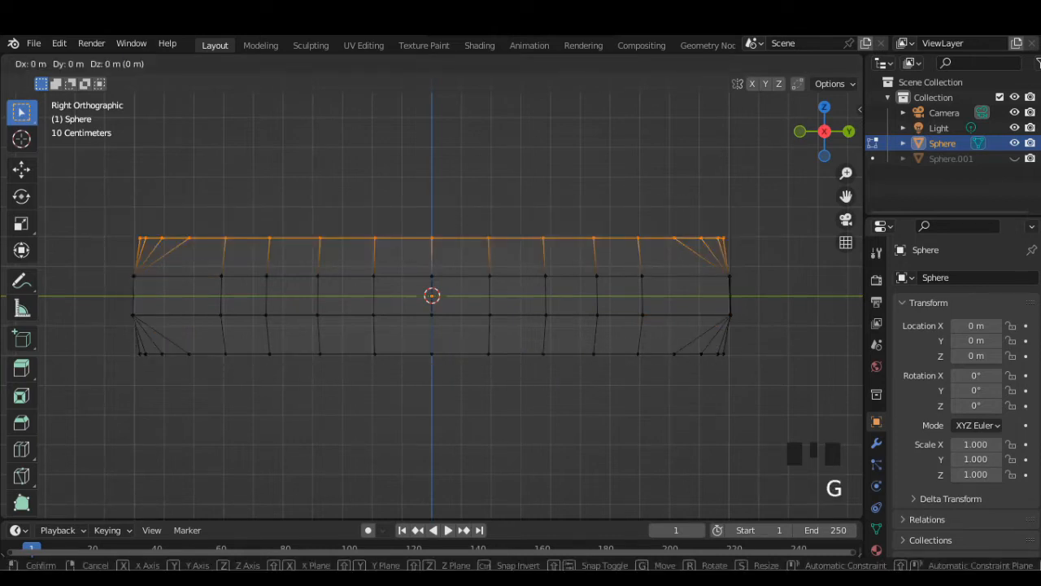
{"action": "key", "text": "z"}
{"action": "left_click", "coordinate": [130, 349]}
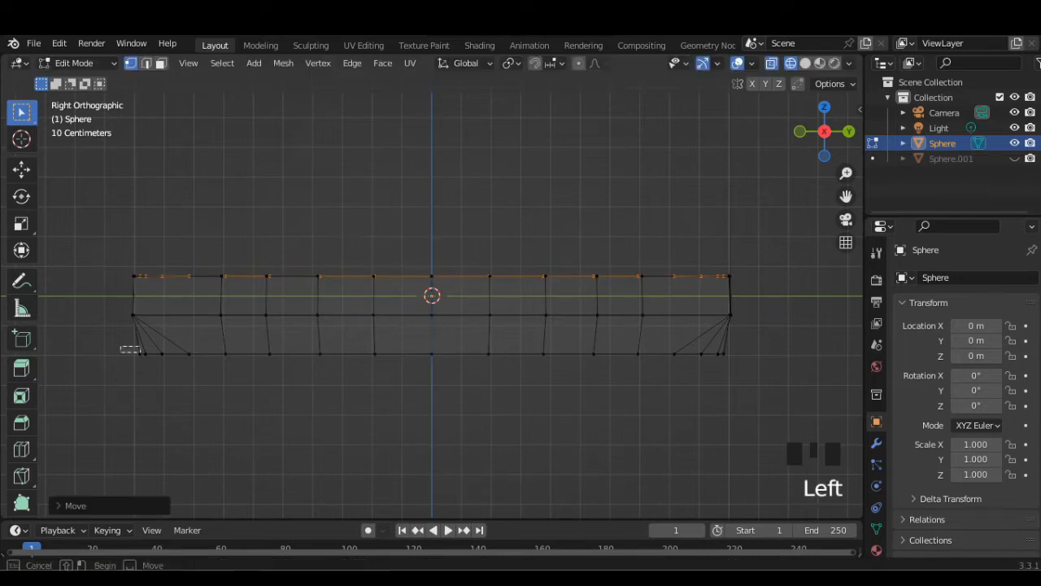
Step: Raise the ring's bottom edge loop along Z to the level of the lower middle loop and leave Edit Mode
{"action": "left_click_drag", "start_coordinate": [130, 346], "coordinate": [767, 388]}
{"action": "key", "text": "g"}
{"action": "key", "text": "z"}
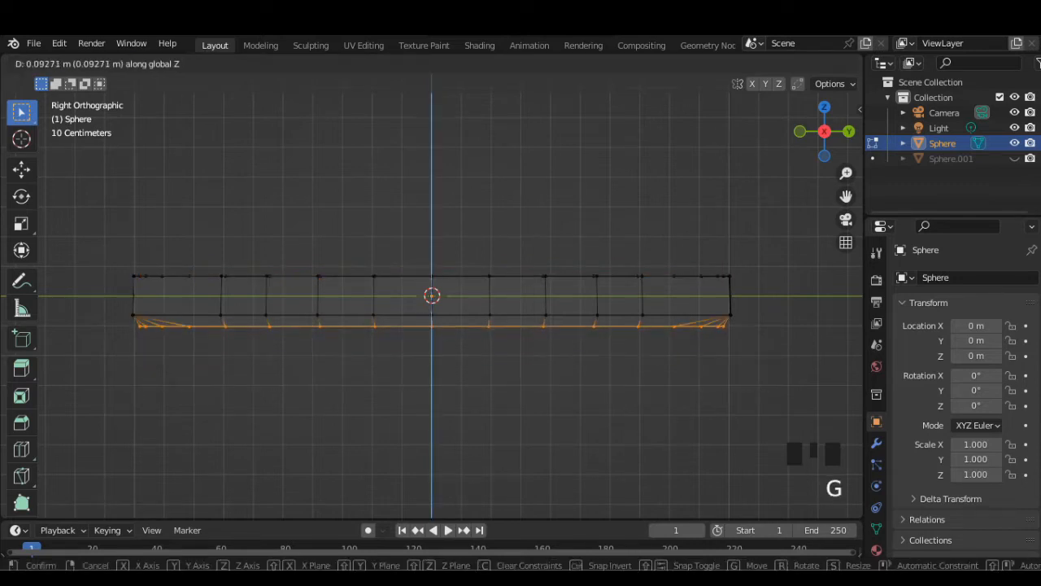
{"action": "key", "text": "Return"}
{"action": "key", "text": "Tab"}
Step: In solid shading and face selection mode, select the outermost face at each of the ring's four corners
{"action": "left_click", "coordinate": [824, 107]}
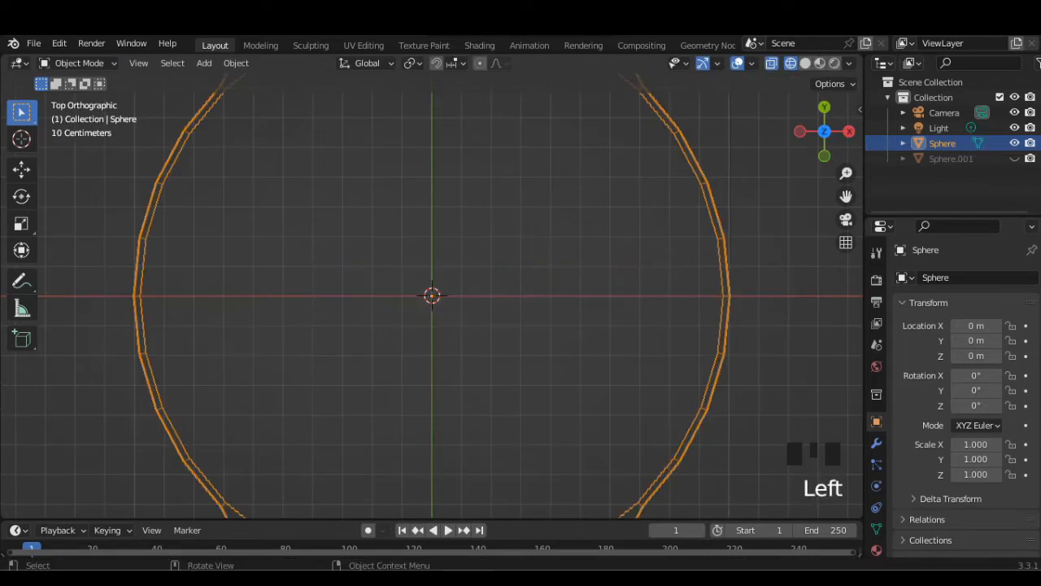
{"action": "scroll", "coordinate": [432, 295], "scroll_direction": "down", "scroll_amount": 3}
{"action": "key", "text": "Tab"}
{"action": "middle_click_drag", "start_coordinate": [432, 295], "coordinate": [490, 346], "text": "shift"}
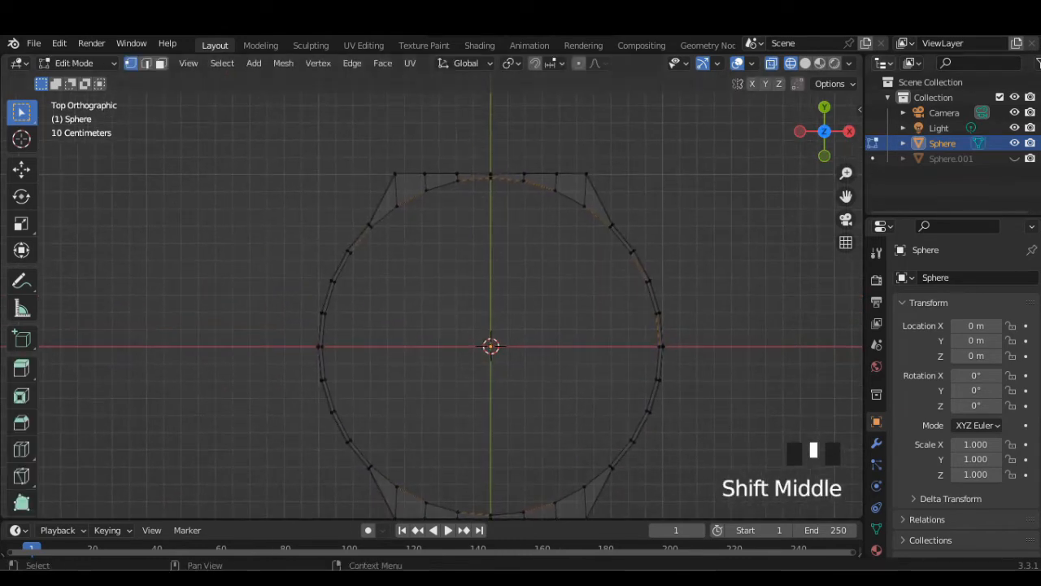
{"action": "left_click", "coordinate": [806, 63]}
{"action": "middle_click_drag", "start_coordinate": [520, 183], "coordinate": [495, 272]}
{"action": "left_click", "coordinate": [449, 238]}
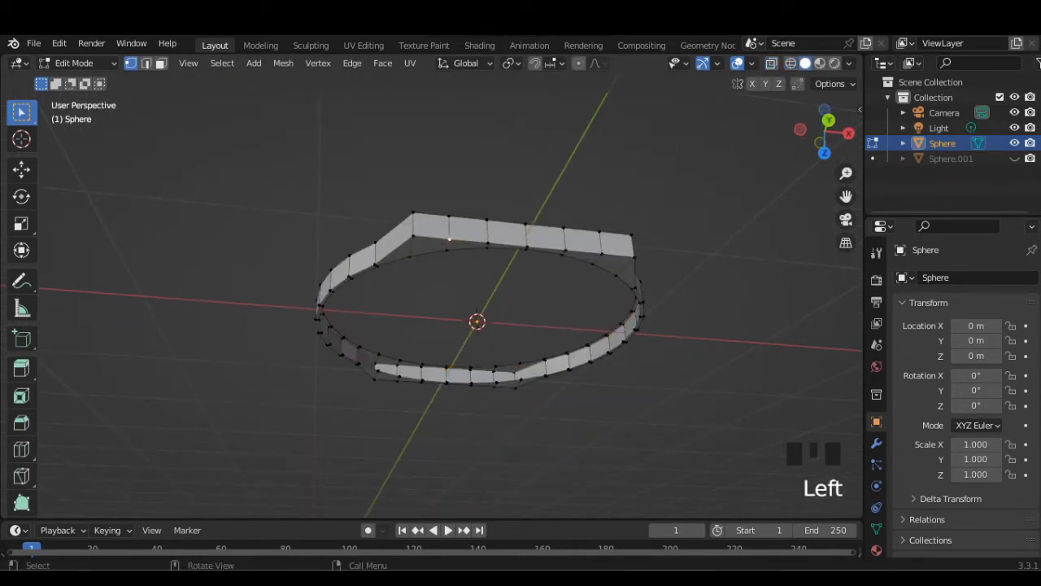
{"action": "left_click", "coordinate": [160, 63]}
{"action": "left_click", "coordinate": [431, 228]}
{"action": "left_click", "coordinate": [616, 245], "text": "shift"}
{"action": "middle_click_drag", "start_coordinate": [615, 244], "coordinate": [610, 301]}
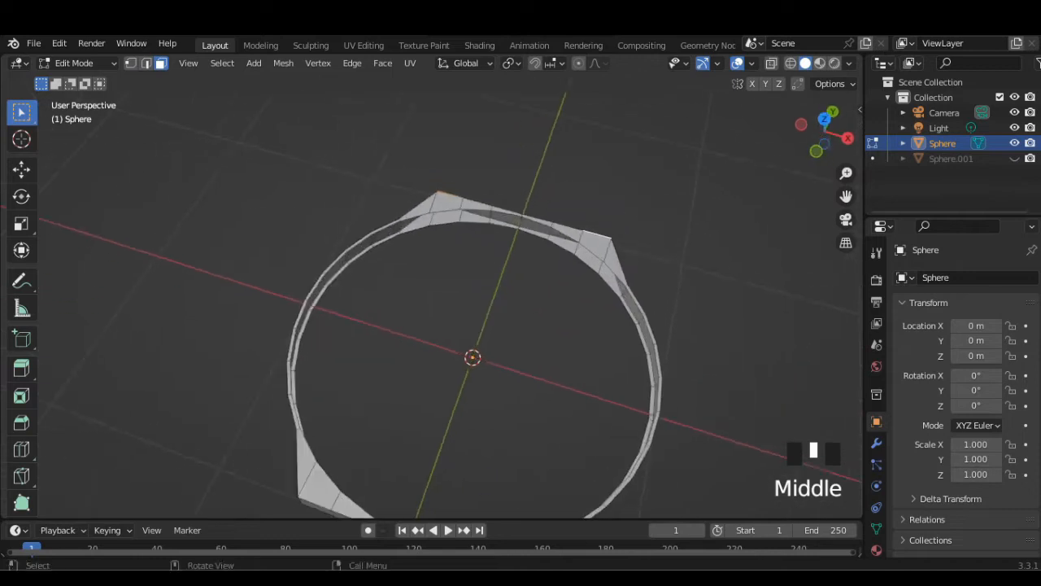
{"action": "scroll", "coordinate": [456, 399], "scroll_direction": "down", "scroll_amount": 4}
{"action": "middle_click_drag", "start_coordinate": [456, 398], "coordinate": [468, 362]}
{"action": "left_click", "coordinate": [402, 372], "text": "shift"}
{"action": "left_click", "coordinate": [493, 381], "text": "shift"}
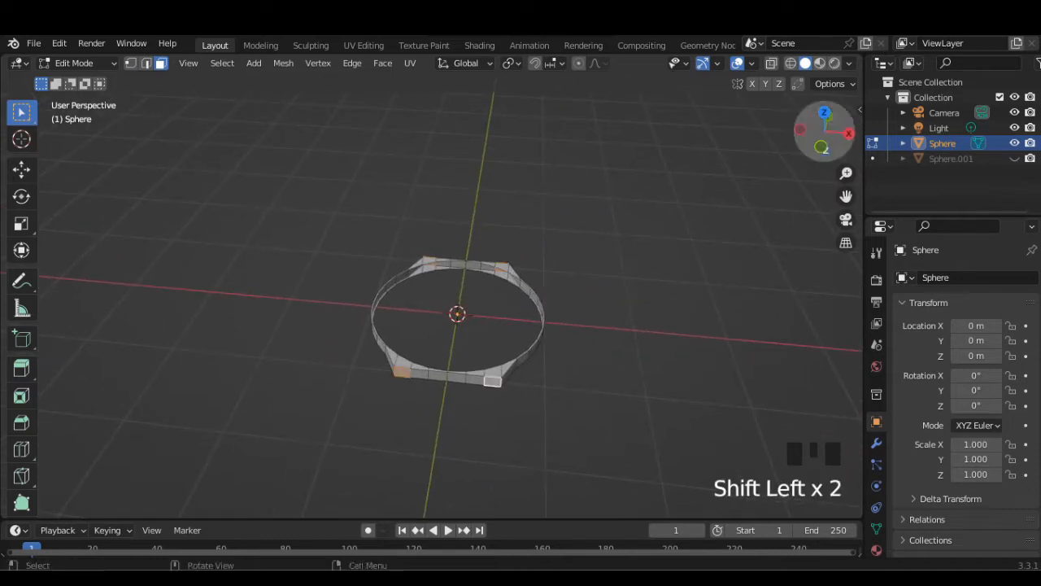
Step: Try to extrude the four corner faces outward along their normals in two stages, the second about 0.22 m
{"action": "left_click", "coordinate": [849, 133]}
{"action": "scroll", "coordinate": [848, 133], "scroll_direction": "up", "scroll_amount": 3}
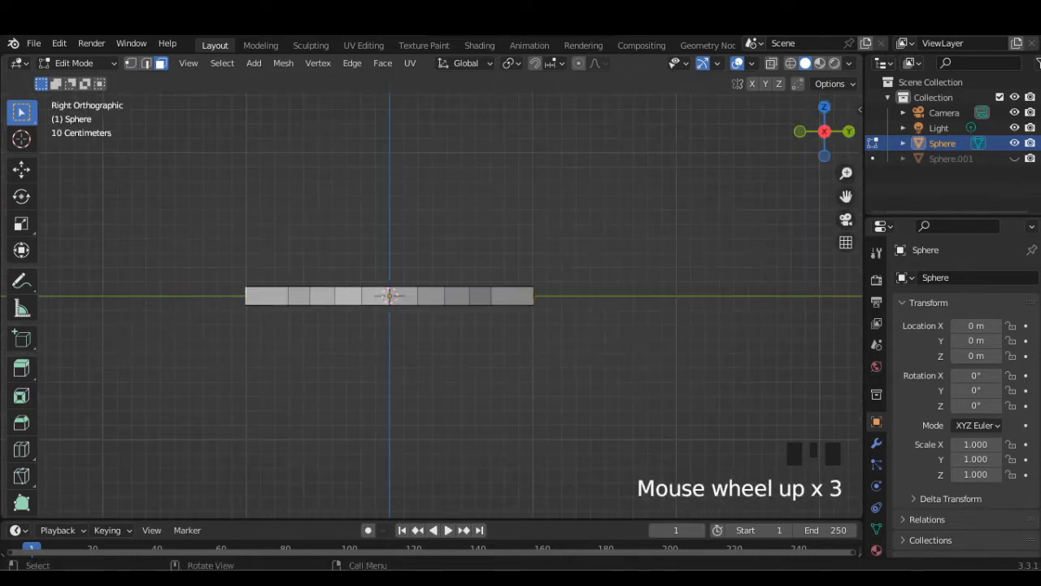
{"action": "right_click", "coordinate": [627, 339]}
{"action": "left_click", "coordinate": [635, 309]}
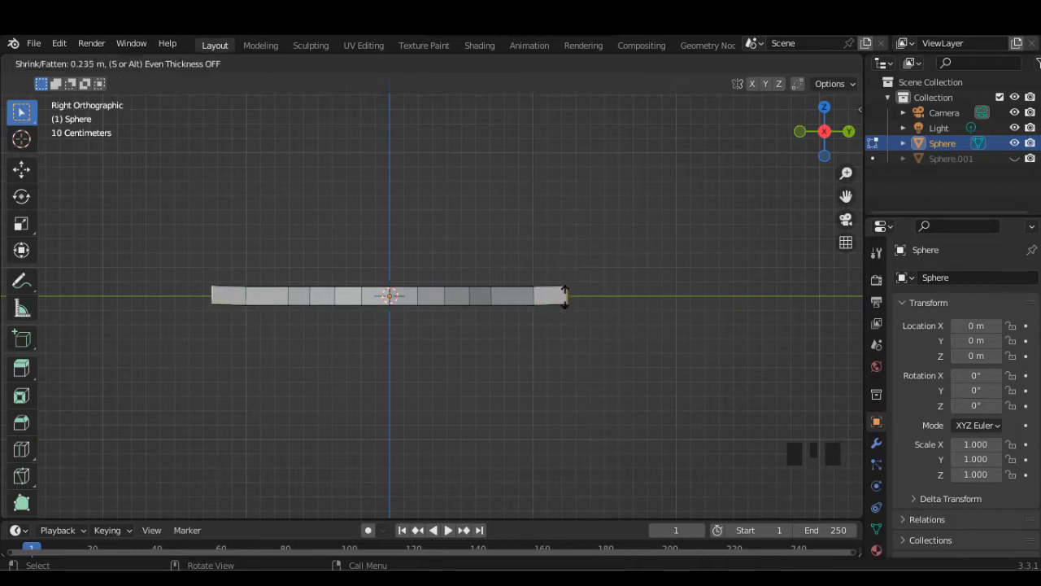
{"action": "left_click", "coordinate": [562, 289]}
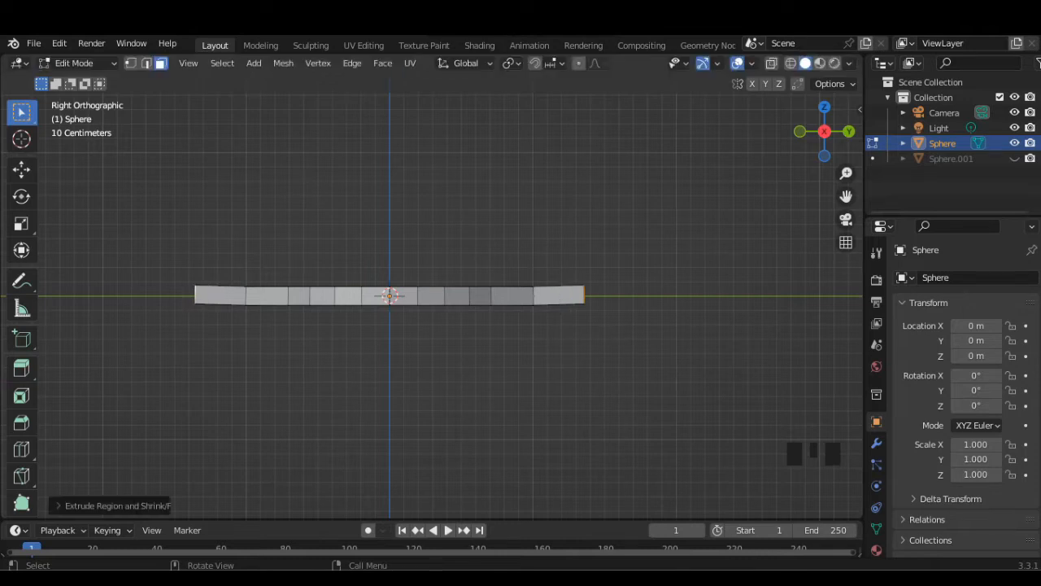
{"action": "right_click", "coordinate": [624, 295]}
{"action": "left_click", "coordinate": [624, 296]}
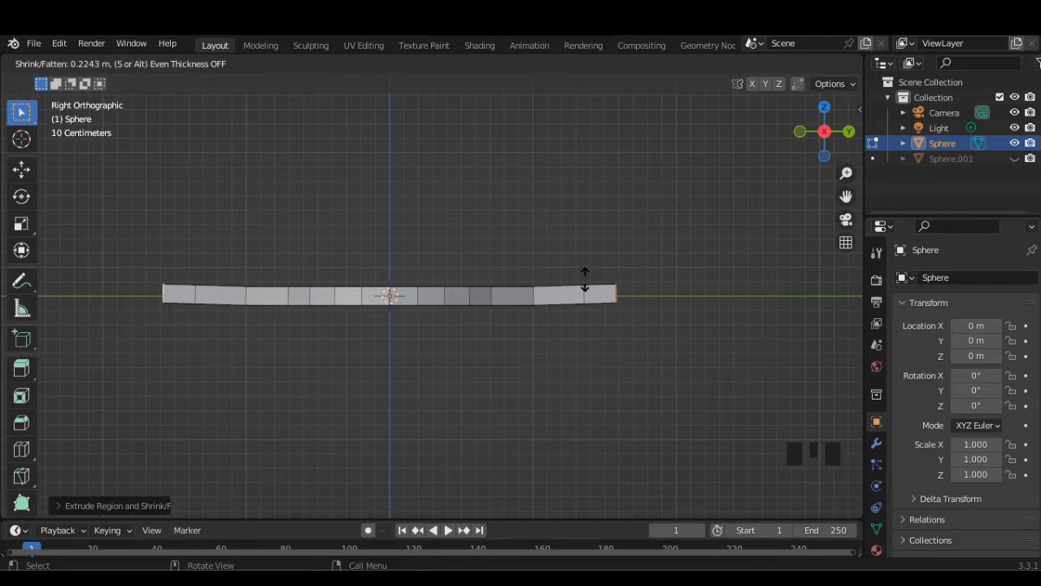
{"action": "left_click", "coordinate": [584, 279]}
Step: Undo both extrusions of the four corner faces
{"action": "left_click", "coordinate": [824, 107]}
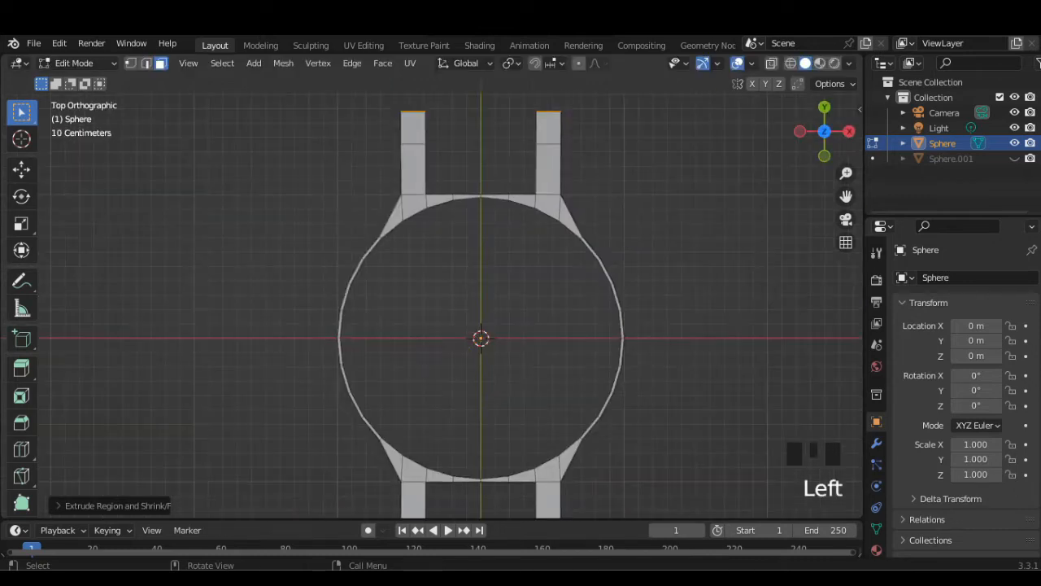
{"action": "scroll", "coordinate": [824, 106], "scroll_direction": "down", "scroll_amount": 2}
{"action": "key", "text": "ctrl+z"}
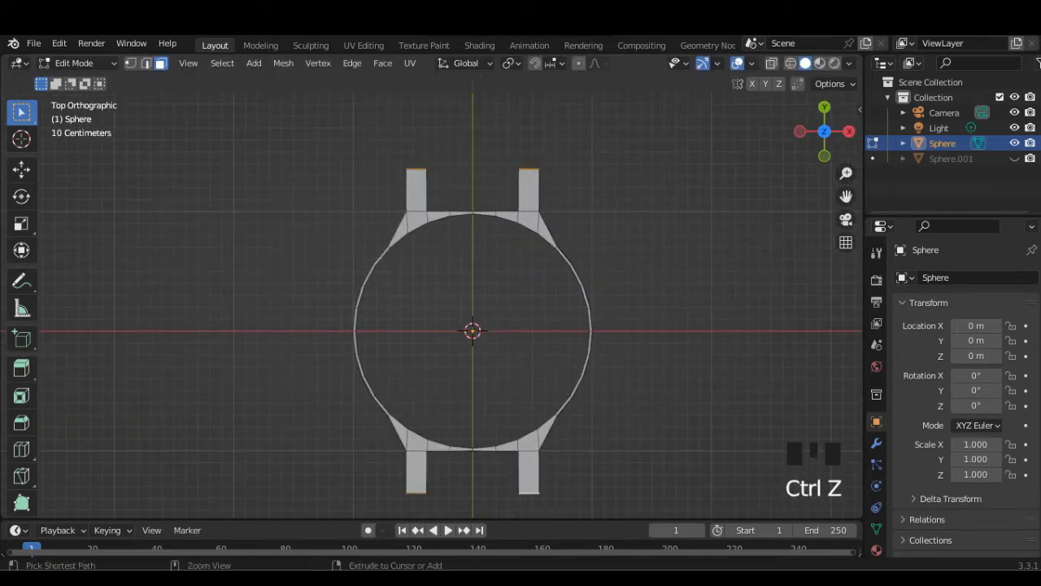
{"action": "key", "text": "ctrl+z"}
Step: Extrude the four corner faces outward along their normals into lugs, with a longer segment followed by a shorter end segment
{"action": "left_click", "coordinate": [849, 131]}
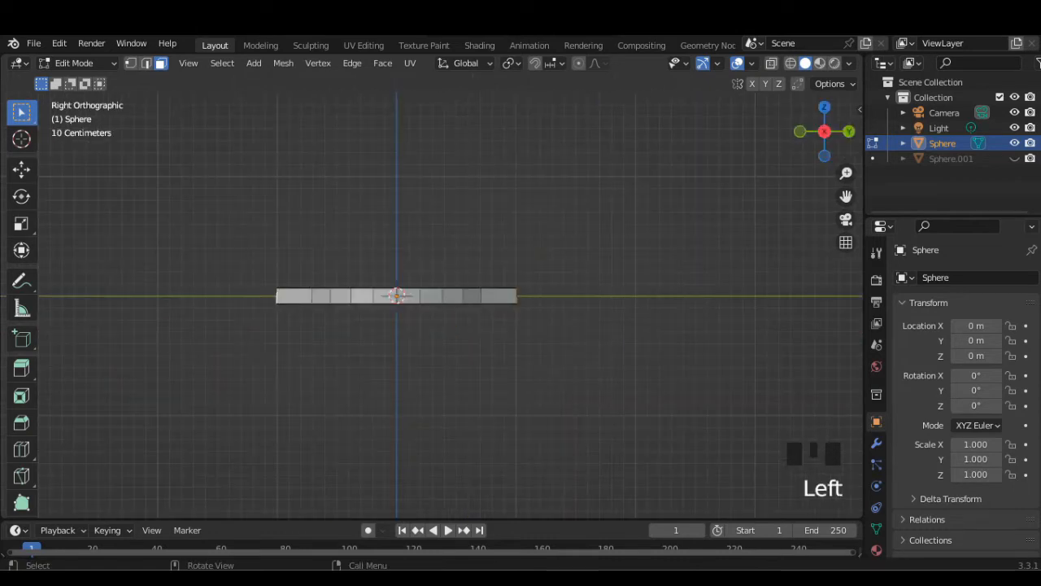
{"action": "key", "text": "e"}
{"action": "key", "text": "ctrl+z"}
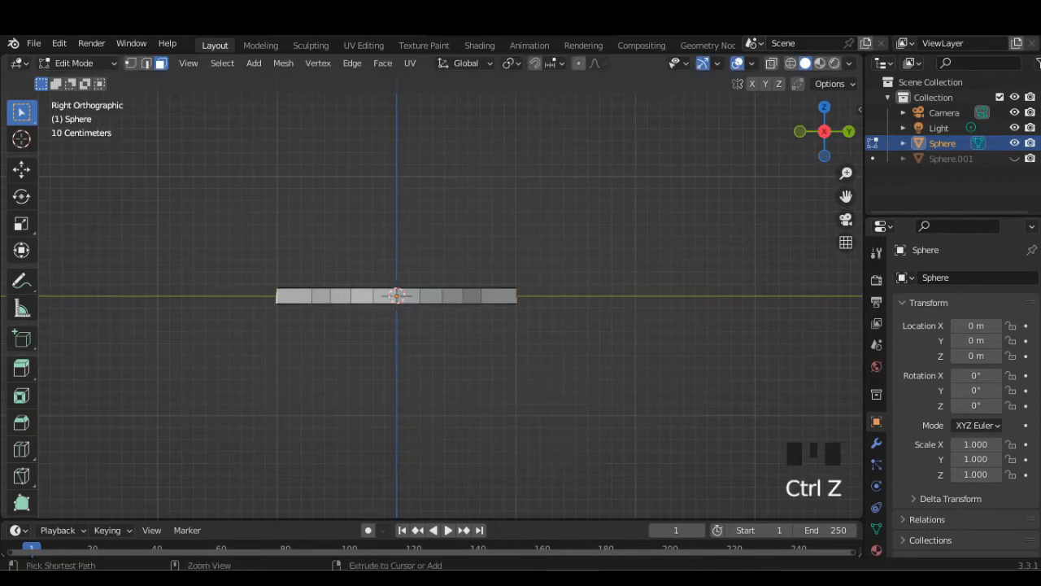
{"action": "right_click_drag", "start_coordinate": [562, 288], "coordinate": [582, 279]}
{"action": "right_click", "coordinate": [580, 280]}
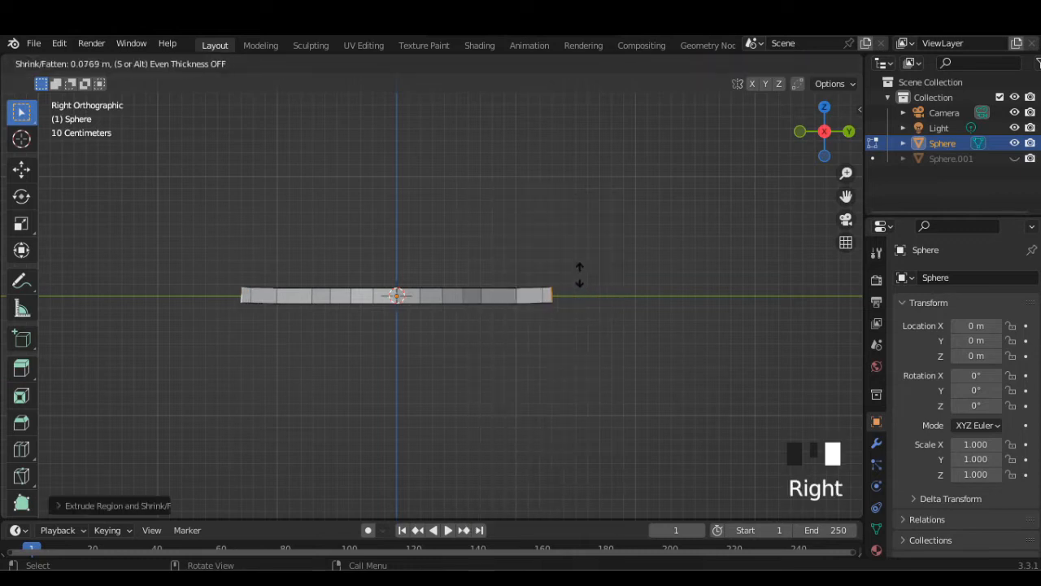
{"action": "left_click", "coordinate": [577, 272]}
{"action": "left_click", "coordinate": [824, 107]}
{"action": "scroll", "coordinate": [481, 325], "scroll_direction": "down", "scroll_amount": 1}
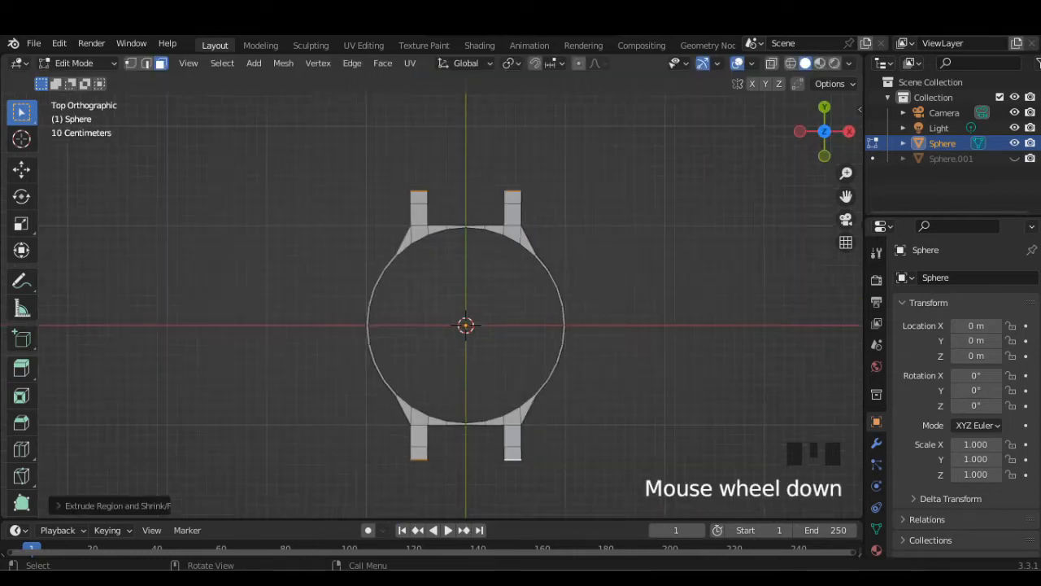
{"action": "scroll", "coordinate": [481, 326], "scroll_direction": "up", "scroll_amount": 2}
Step: In wireframe vertex selection, select the outer vertices at the segment line of all four lugs and scale them inward along X to about 0.98
{"action": "key", "text": "Tab"}
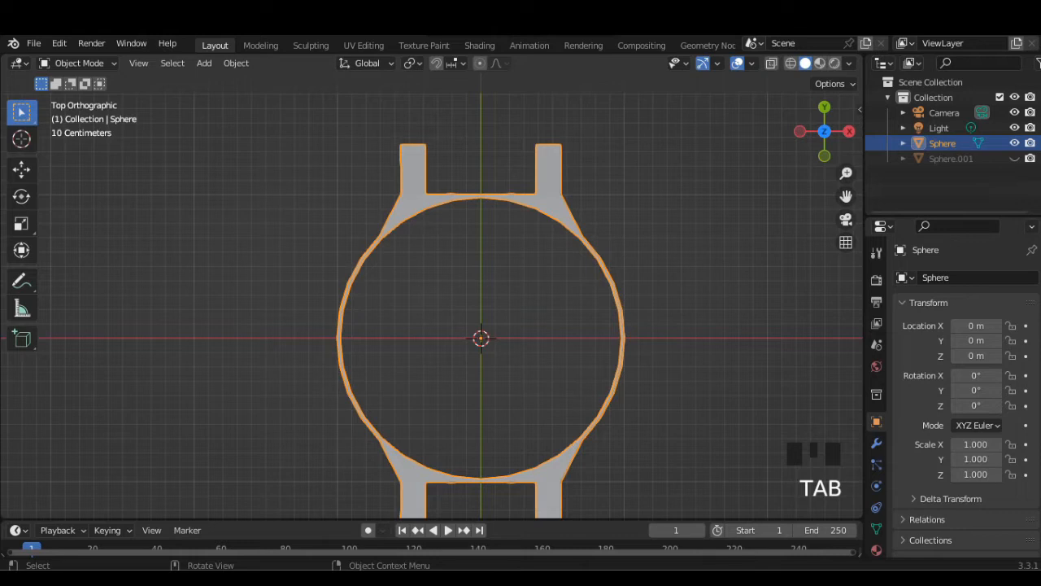
{"action": "left_click", "coordinate": [876, 443]}
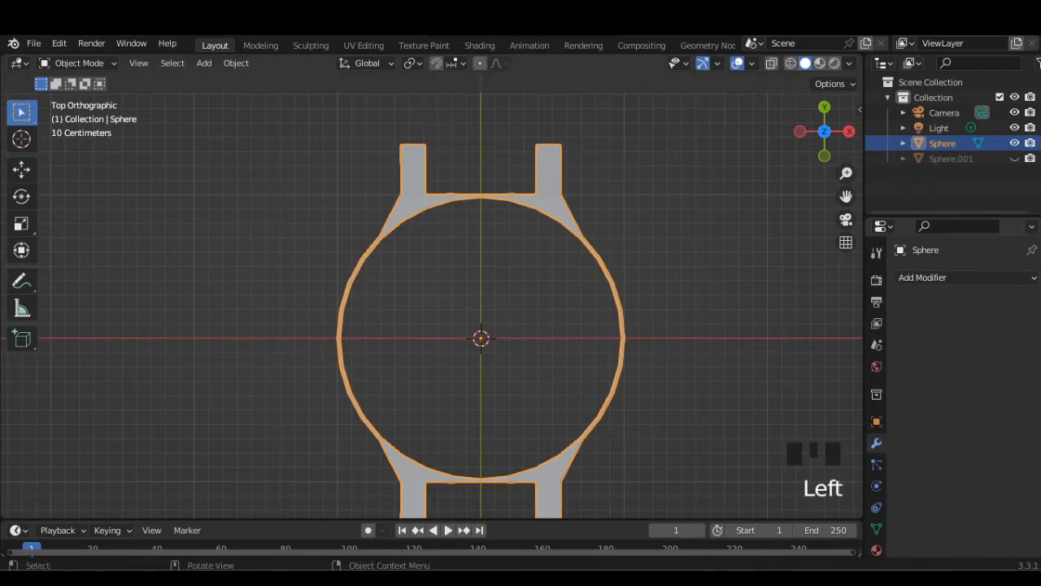
{"action": "key", "text": "Tab"}
{"action": "left_click", "coordinate": [791, 63]}
{"action": "scroll", "coordinate": [433, 290], "scroll_direction": "down", "scroll_amount": 1}
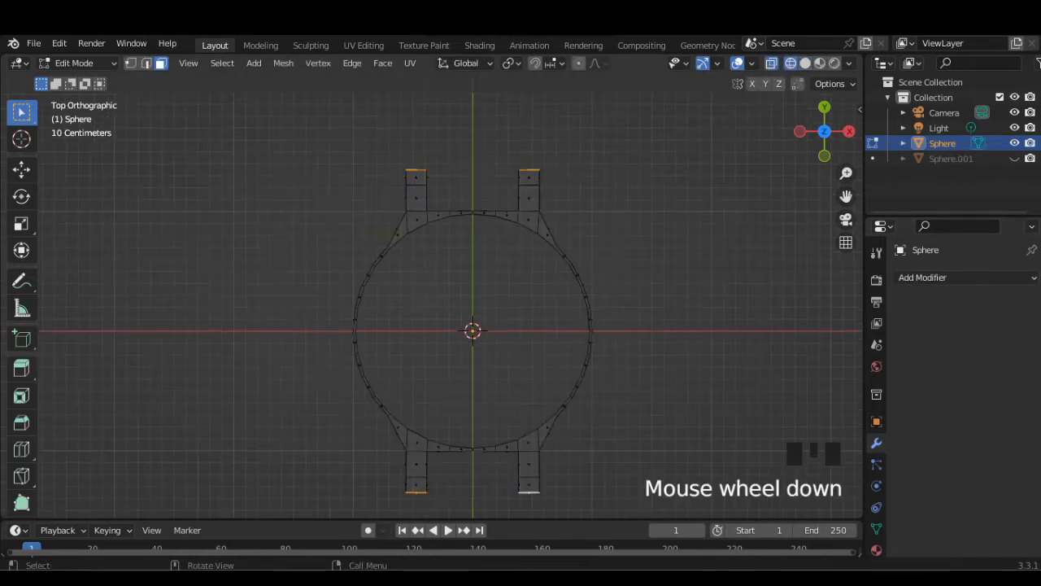
{"action": "left_click", "coordinate": [131, 63]}
{"action": "left_click", "coordinate": [407, 174]}
{"action": "left_click", "coordinate": [407, 179], "text": "shift"}
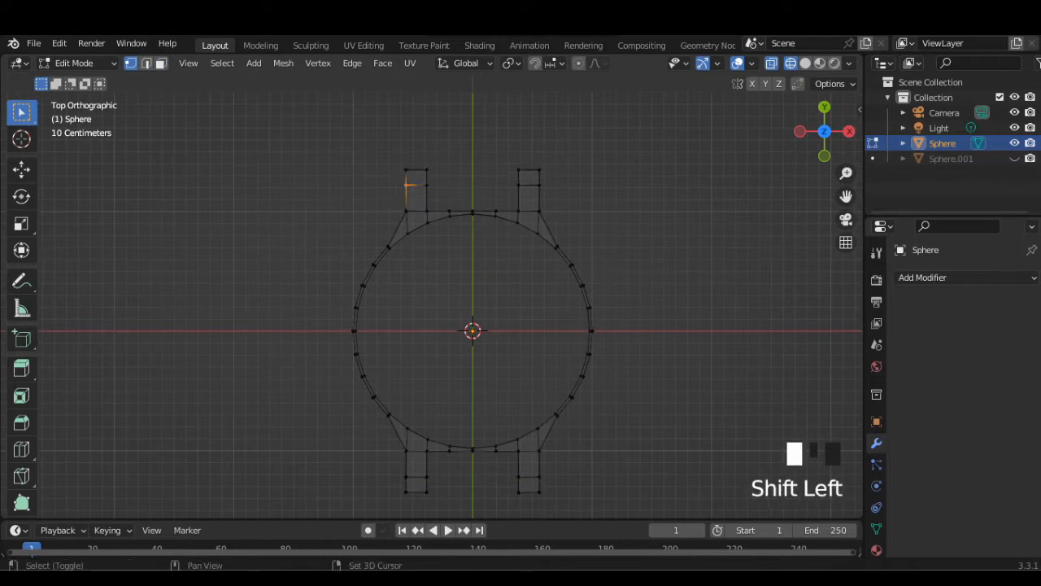
{"action": "left_click", "coordinate": [407, 477], "text": "shift"}
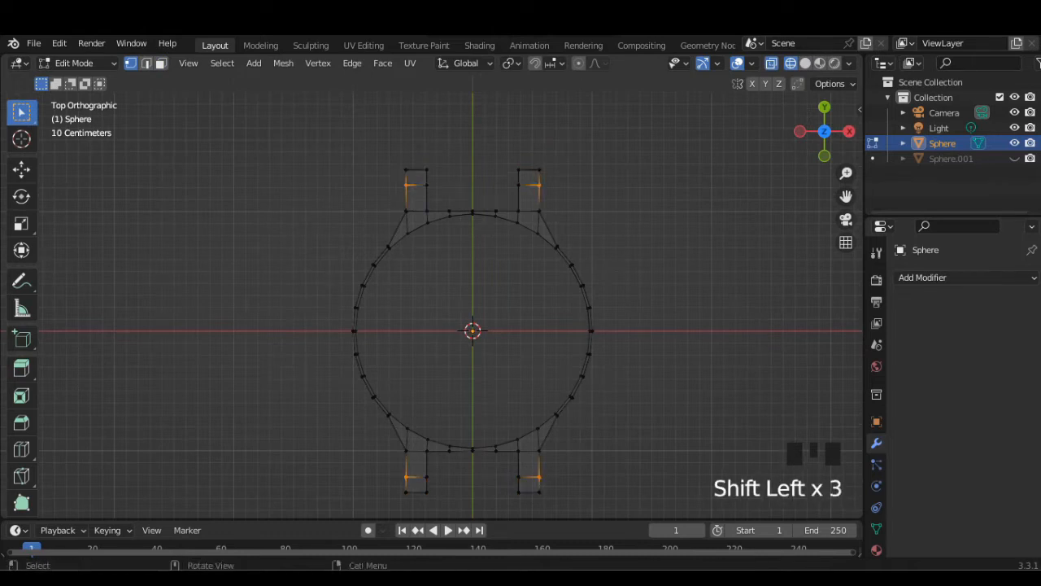
{"action": "key", "text": "s"}
{"action": "key", "text": "x"}
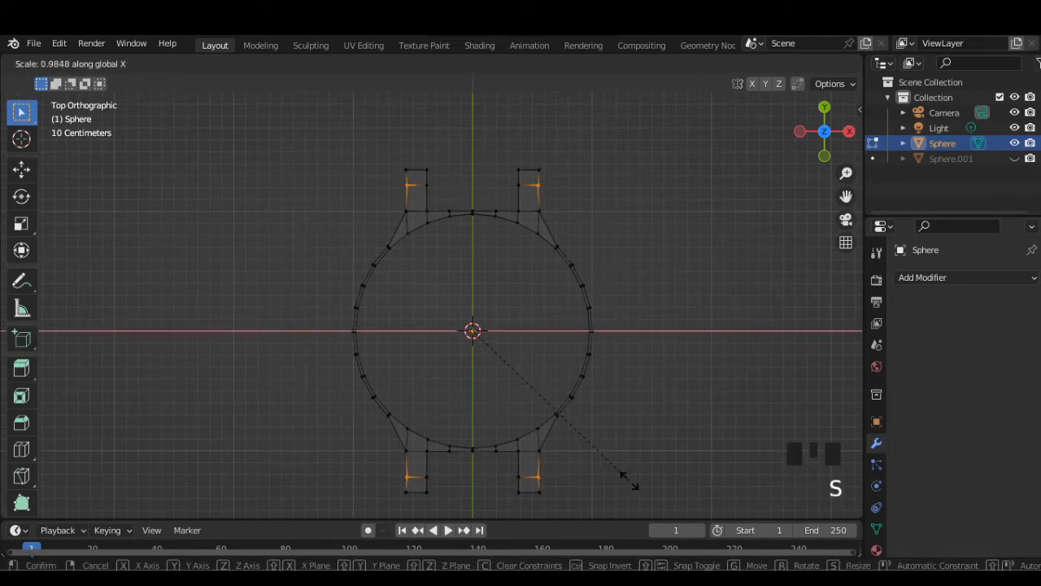
{"action": "left_click", "coordinate": [625, 480]}
Step: Taper the lug tips by scaling the outer end vertices of all four lugs inward along the X axis
{"action": "left_click", "coordinate": [407, 171]}
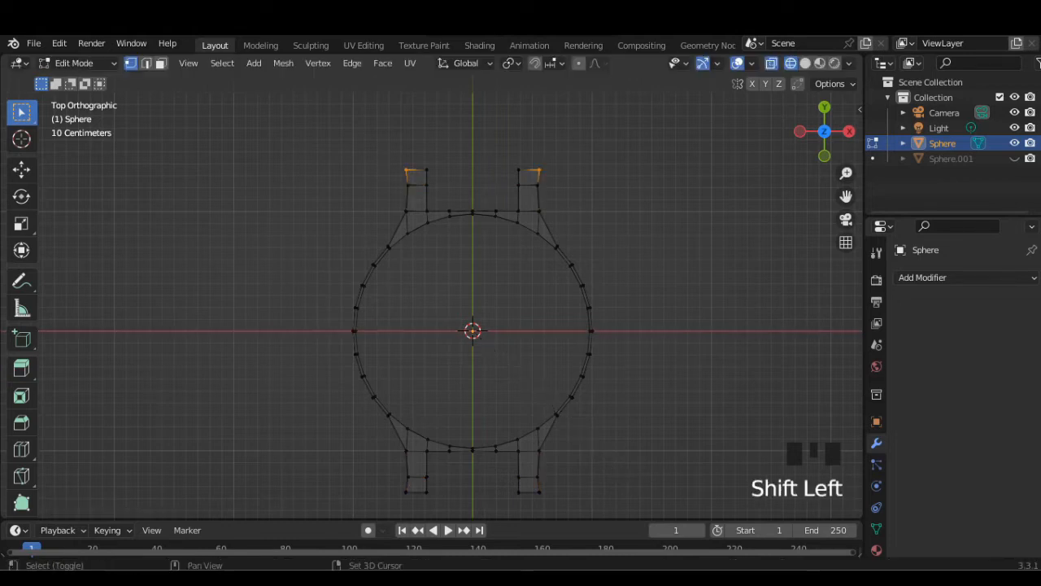
{"action": "left_click", "coordinate": [540, 491], "text": "shift"}
{"action": "left_click", "coordinate": [539, 491], "text": "shift"}
{"action": "key", "text": "s"}
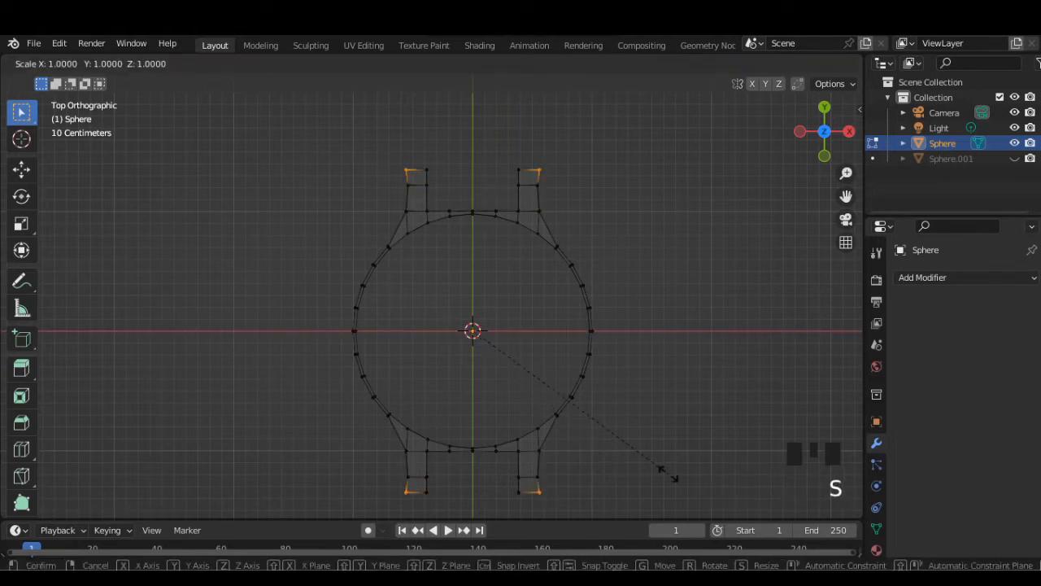
{"action": "key", "text": "x"}
{"action": "left_click", "coordinate": [646, 464]}
{"action": "key", "text": "Tab"}
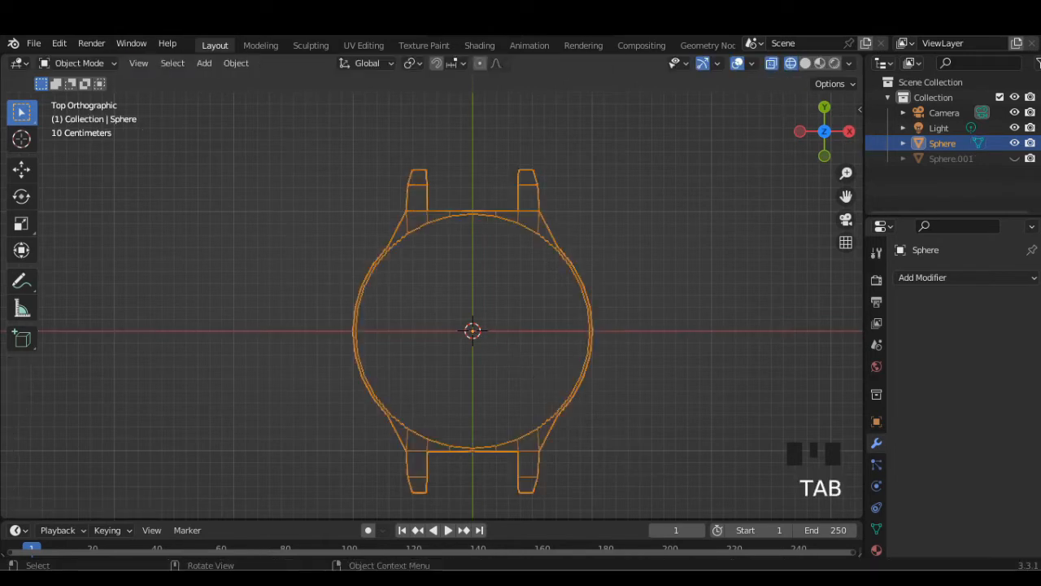
Step: In solid shading, add a Subdivision Surface modifier to the frame with viewport and render levels set to 5
{"action": "left_click", "coordinate": [806, 63]}
{"action": "left_click", "coordinate": [923, 277]}
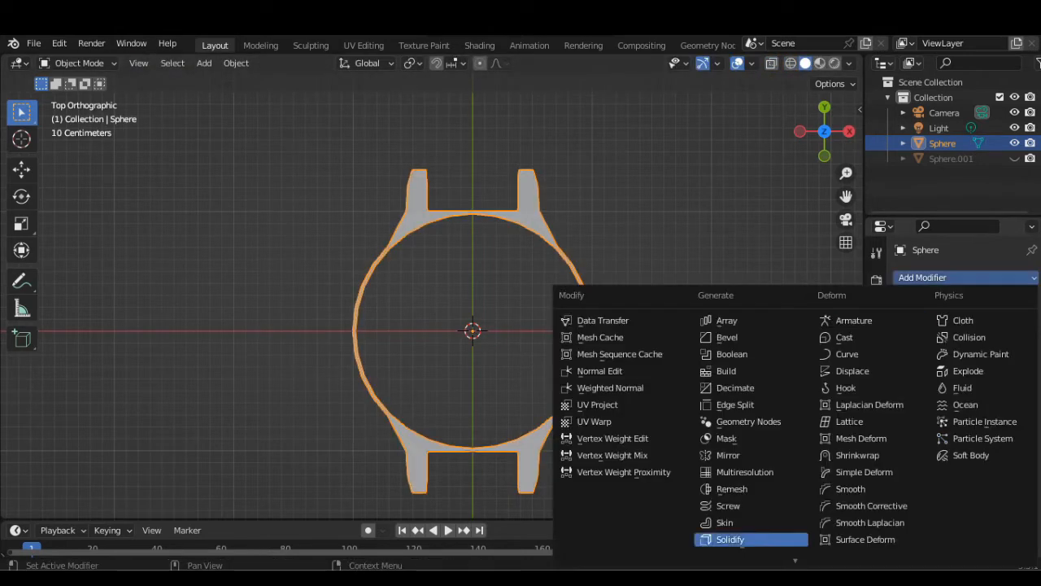
{"action": "scroll", "coordinate": [744, 504], "scroll_direction": "down", "scroll_amount": 2}
{"action": "left_click", "coordinate": [743, 484]}
{"action": "left_click", "coordinate": [1013, 379]}
{"action": "left_click", "coordinate": [1013, 379]}
{"action": "left_click", "coordinate": [1013, 379]}
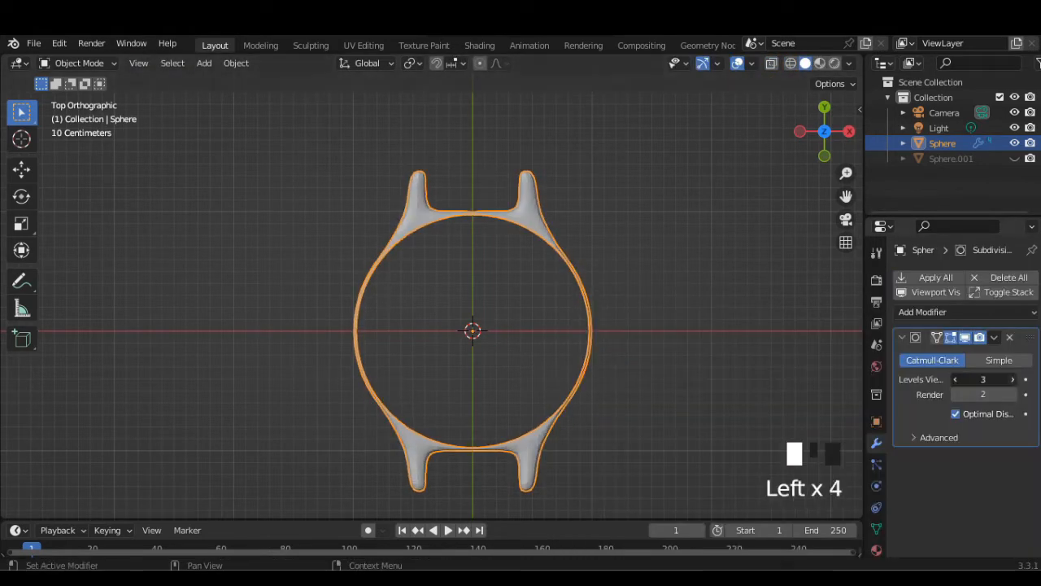
{"action": "left_click", "coordinate": [1011, 394]}
{"action": "left_click", "coordinate": [1013, 380]}
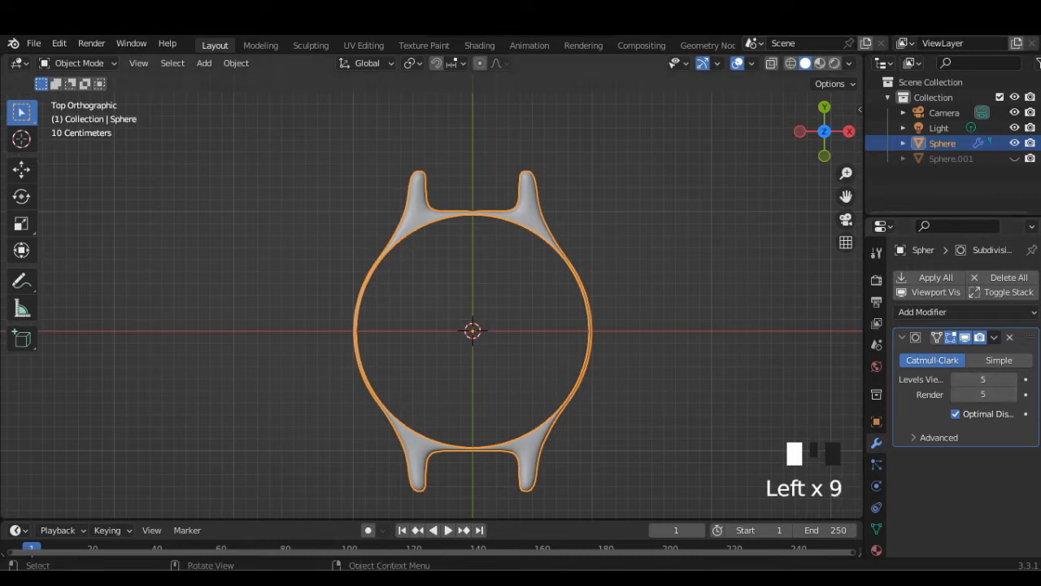
Step: In face selection mode, select the inner side faces of the +Y lugs and the ring faces between them
{"action": "key", "text": "Tab"}
{"action": "middle_click_drag", "start_coordinate": [472, 325], "coordinate": [458, 439], "text": "shift"}
{"action": "scroll", "coordinate": [475, 349], "scroll_direction": "up", "scroll_amount": 3}
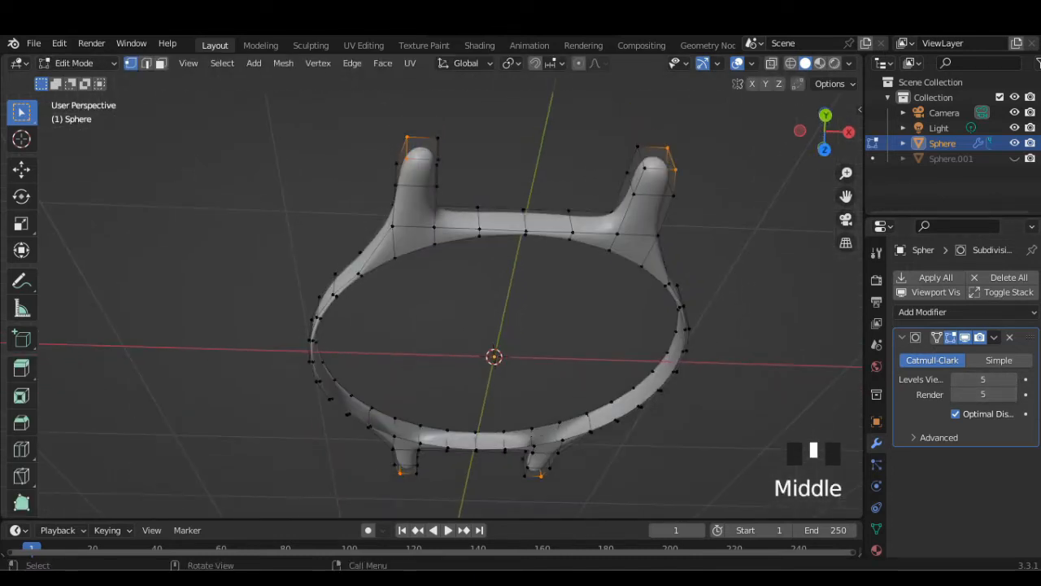
{"action": "middle_click_drag", "start_coordinate": [472, 382], "coordinate": [409, 415]}
{"action": "left_click", "coordinate": [161, 64]}
{"action": "left_click", "coordinate": [339, 214]}
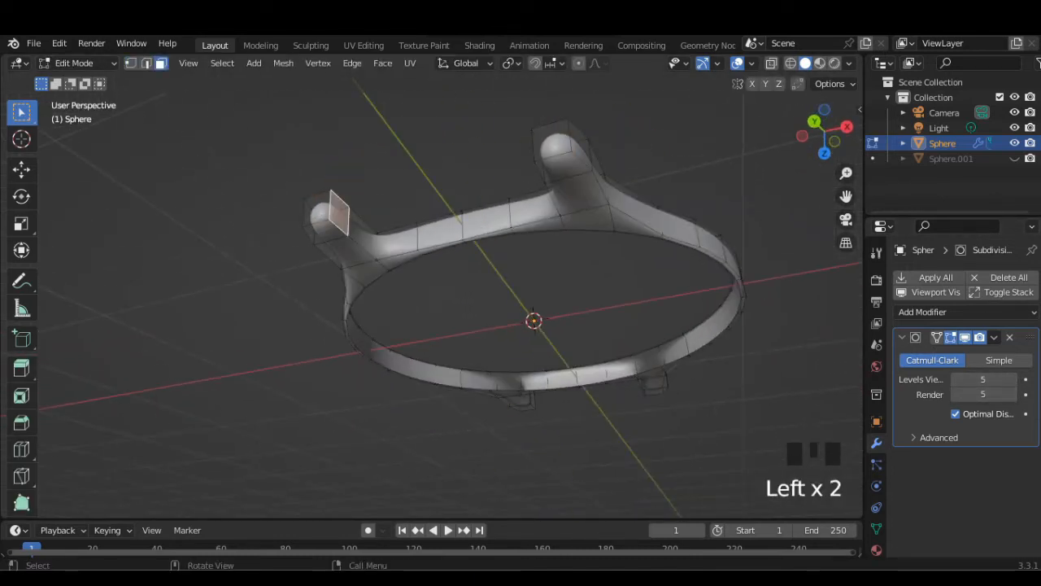
{"action": "left_click", "coordinate": [363, 234], "text": "shift"}
{"action": "left_click", "coordinate": [397, 241], "text": "shift"}
{"action": "left_click", "coordinate": [441, 231], "text": "shift"}
{"action": "left_click", "coordinate": [487, 221], "text": "shift"}
{"action": "left_click", "coordinate": [532, 215], "text": "shift"}
{"action": "middle_click_drag", "start_coordinate": [537, 223], "coordinate": [579, 240]}
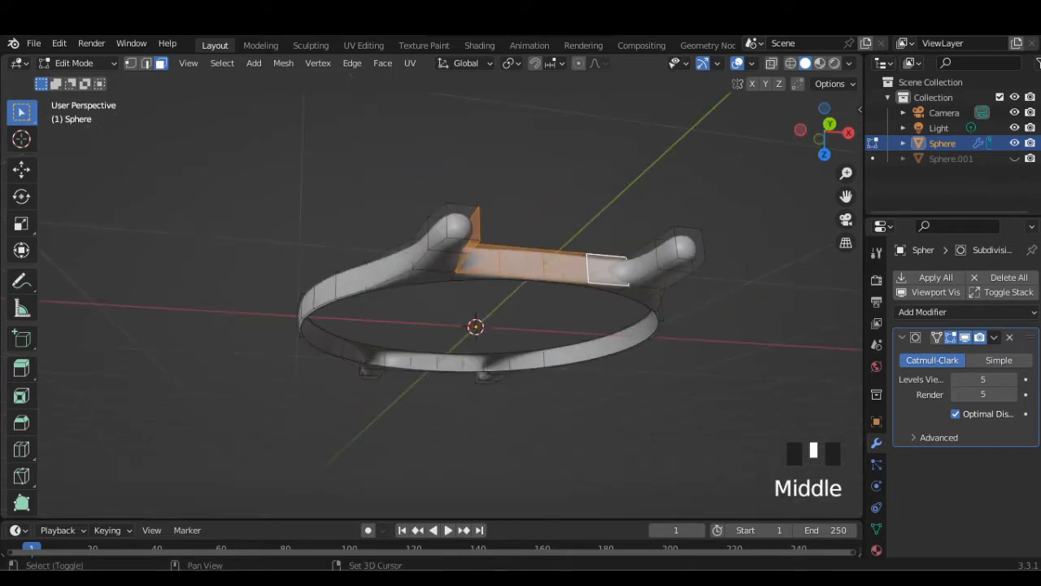
{"action": "left_click", "coordinate": [641, 264], "text": "shift"}
{"action": "left_click", "coordinate": [664, 245], "text": "shift"}
Step: Extend the selection with the inner side faces of the -Y lugs and the ring faces between them
{"action": "middle_click_drag", "start_coordinate": [660, 246], "coordinate": [537, 244]}
{"action": "scroll", "coordinate": [643, 260], "scroll_direction": "down", "scroll_amount": 2}
{"action": "left_click", "coordinate": [372, 370], "text": "shift"}
{"action": "left_click", "coordinate": [381, 348], "text": "shift"}
{"action": "left_click", "coordinate": [403, 350], "text": "shift"}
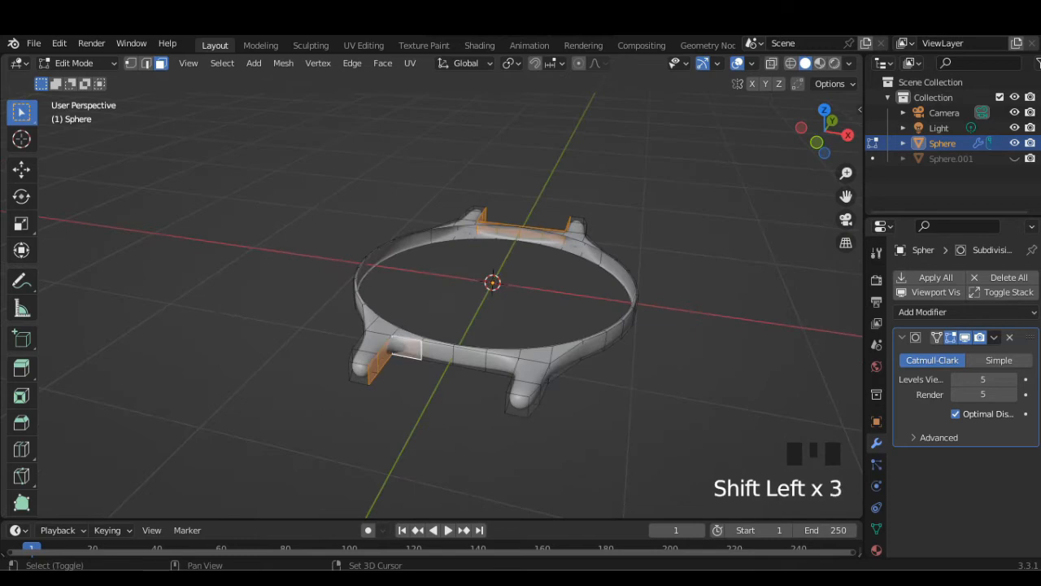
{"action": "left_click", "coordinate": [431, 354], "text": "shift"}
{"action": "left_click", "coordinate": [465, 359], "text": "shift"}
{"action": "left_click", "coordinate": [500, 364], "text": "shift"}
{"action": "middle_click_drag", "start_coordinate": [501, 363], "coordinate": [597, 277]}
{"action": "left_click", "coordinate": [576, 327], "text": "shift"}
{"action": "left_click", "coordinate": [596, 332], "text": "shift"}
Step: Extrude the selected faces between both lug pairs in place, without offset, to tighten the inner corners
{"action": "left_click", "coordinate": [824, 126]}
{"action": "middle_click_drag", "start_coordinate": [824, 127], "coordinate": [824, 216], "text": "shift"}
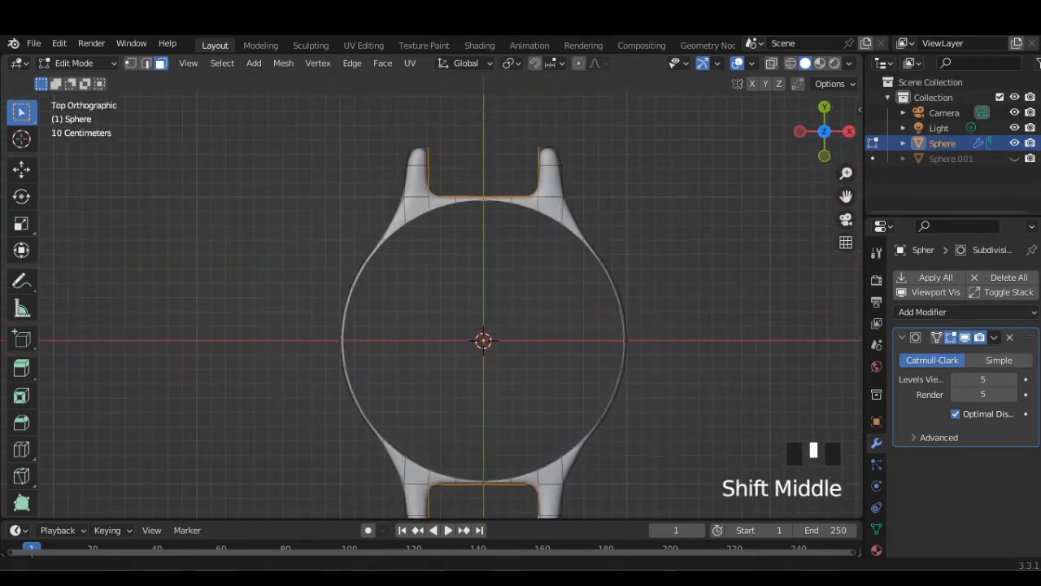
{"action": "key", "text": "e"}
{"action": "key", "text": "Return"}
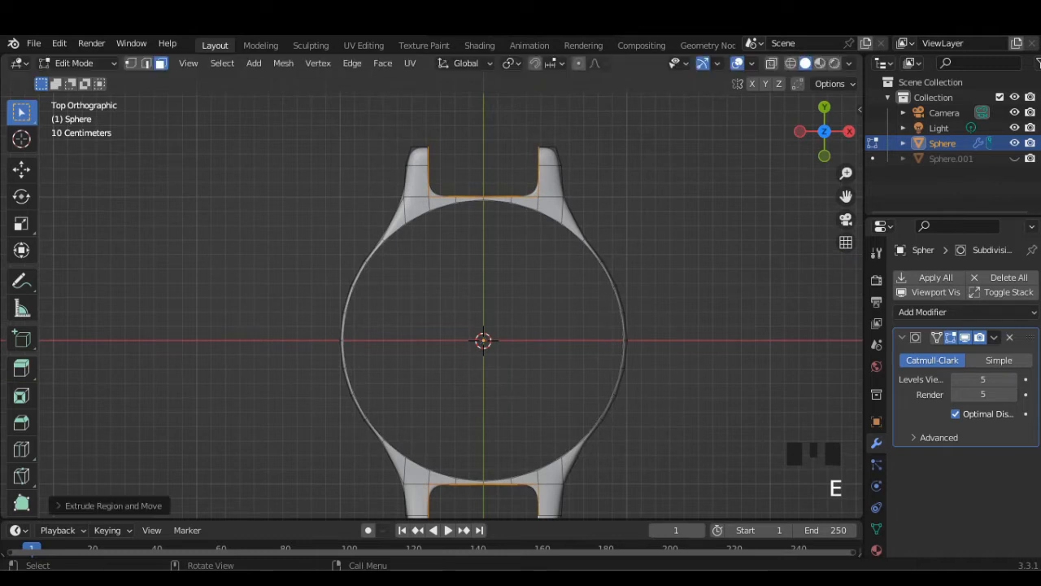
{"action": "key", "text": "Tab"}
{"action": "key", "text": "Tab"}
Step: Select the inward-facing side face at the tip of each of the four lugs
{"action": "middle_click_drag", "start_coordinate": [569, 269], "coordinate": [614, 342]}
{"action": "left_click", "coordinate": [332, 251]}
{"action": "middle_click_drag", "start_coordinate": [333, 251], "coordinate": [467, 223]}
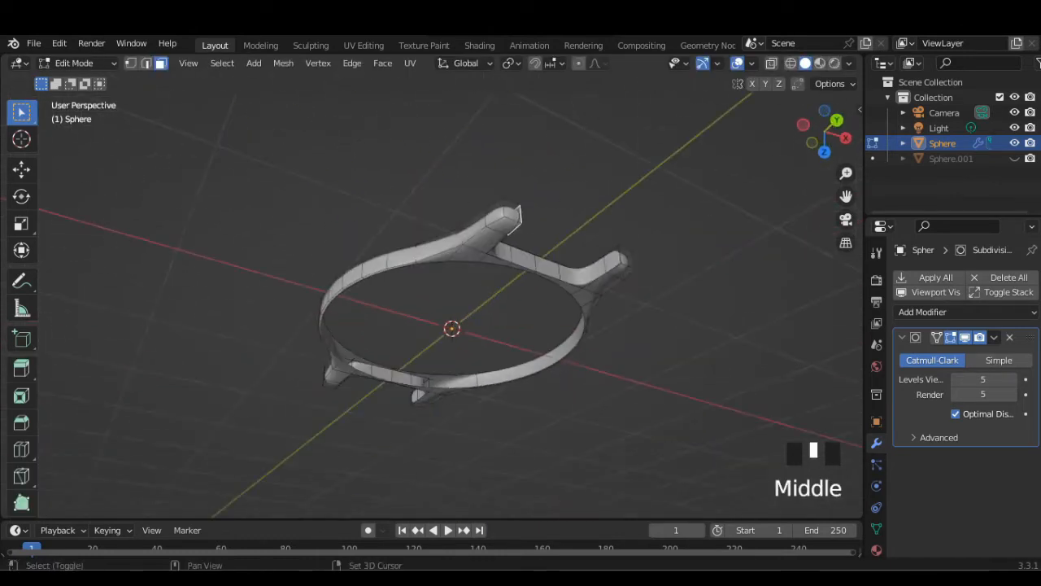
{"action": "left_click", "coordinate": [614, 260], "text": "shift"}
{"action": "scroll", "coordinate": [615, 260], "scroll_direction": "down", "scroll_amount": 3}
{"action": "middle_click_drag", "start_coordinate": [614, 260], "coordinate": [609, 263]}
{"action": "scroll", "coordinate": [443, 317], "scroll_direction": "up", "scroll_amount": 2}
{"action": "middle_click_drag", "start_coordinate": [443, 318], "coordinate": [521, 358], "text": "shift"}
{"action": "left_click", "coordinate": [316, 322], "text": "shift"}
{"action": "left_click", "coordinate": [552, 283], "text": "shift"}
{"action": "middle_click_drag", "start_coordinate": [521, 358], "coordinate": [529, 420], "text": "shift"}
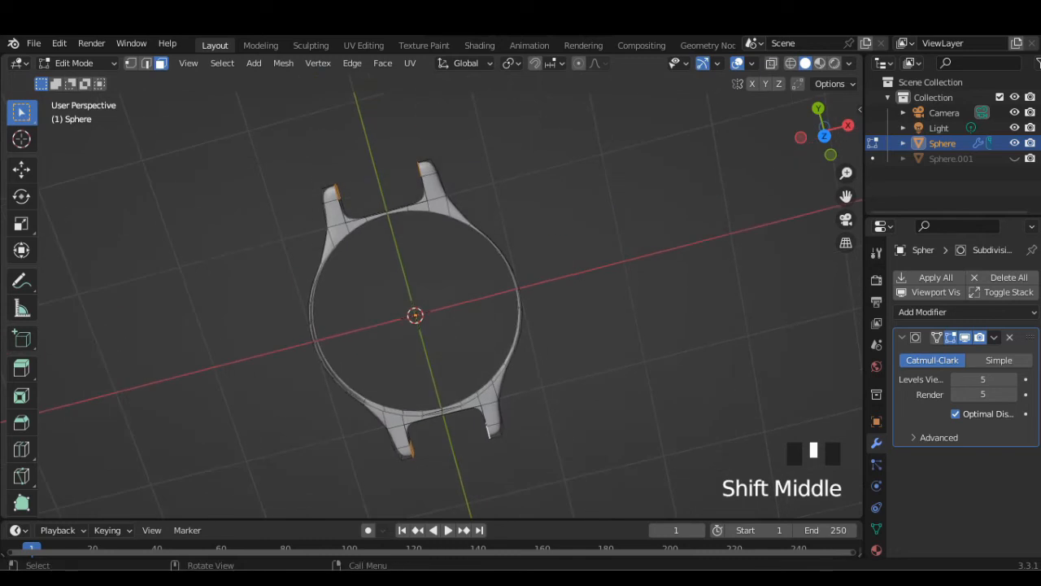
Step: Try to bridge the four selected lug tip faces with LoopTools in top view, and undo it
{"action": "left_click", "coordinate": [824, 122]}
{"action": "right_click", "coordinate": [439, 174]}
{"action": "mouse_move", "coordinate": [407, 95]}
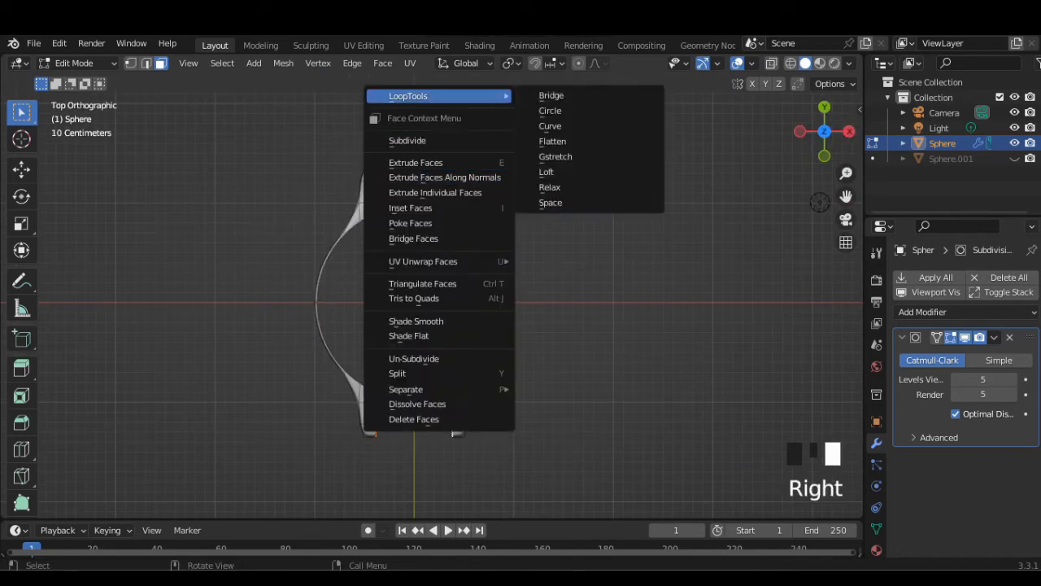
{"action": "left_click", "coordinate": [542, 95]}
{"action": "scroll", "coordinate": [542, 95], "scroll_direction": "up", "scroll_amount": 1}
{"action": "scroll", "coordinate": [489, 154], "scroll_direction": "up", "scroll_amount": 1}
{"action": "key", "text": "ctrl+z"}
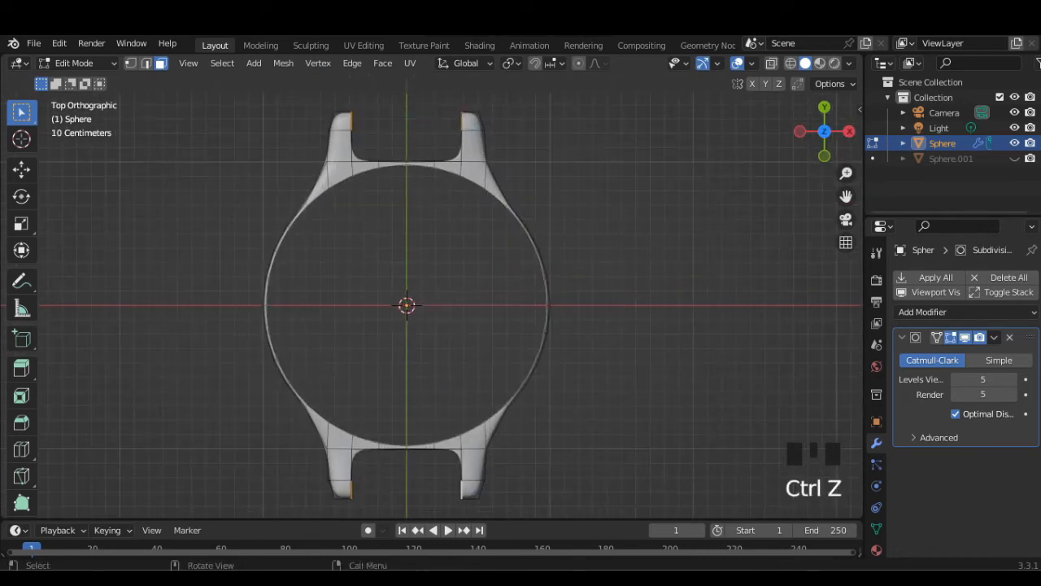
Step: Relax the four selected lug tip faces with LoopTools and bridge them into a crossbar between each lug pair
{"action": "right_click", "coordinate": [496, 151]}
{"action": "mouse_move", "coordinate": [521, 151]}
{"action": "left_click", "coordinate": [644, 242]}
{"action": "right_click", "coordinate": [480, 139]}
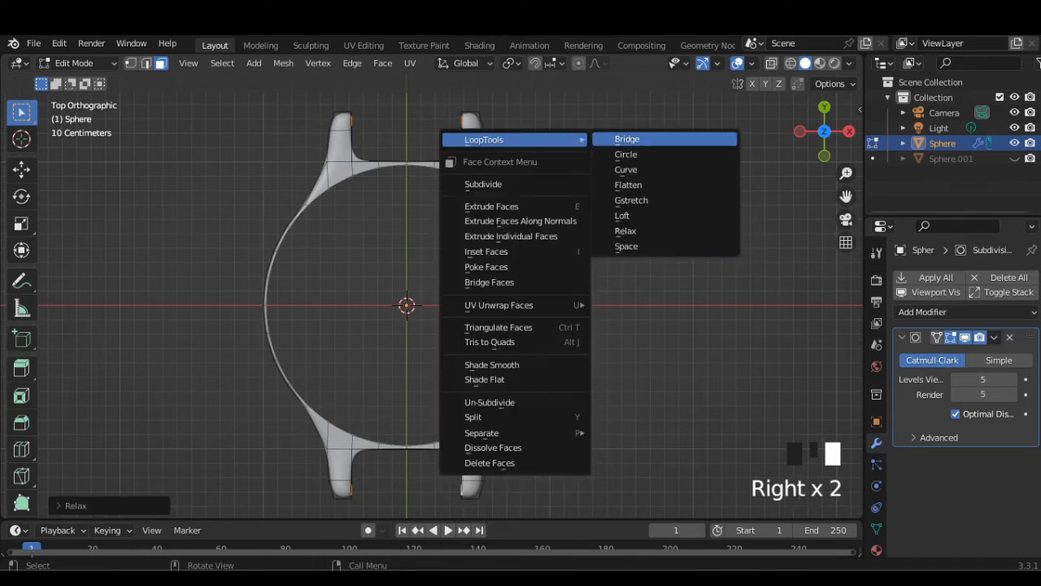
{"action": "left_click", "coordinate": [643, 139]}
{"action": "key", "text": "Tab"}
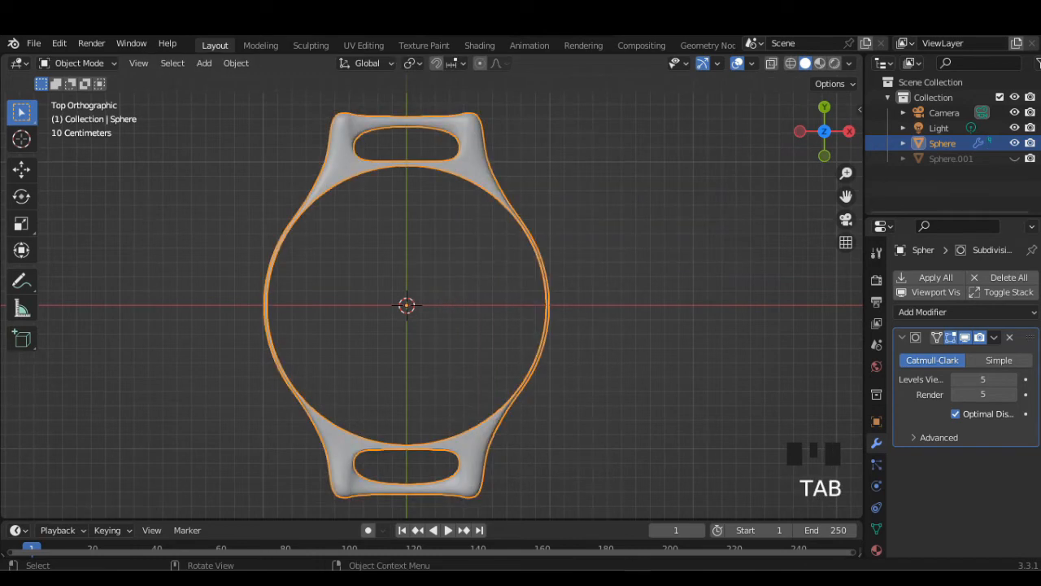
Step: Add two loop cuts to the +Y crossbar, sliding one close to each lug
{"action": "key", "text": "Tab"}
{"action": "key", "text": "ctrl+r"}
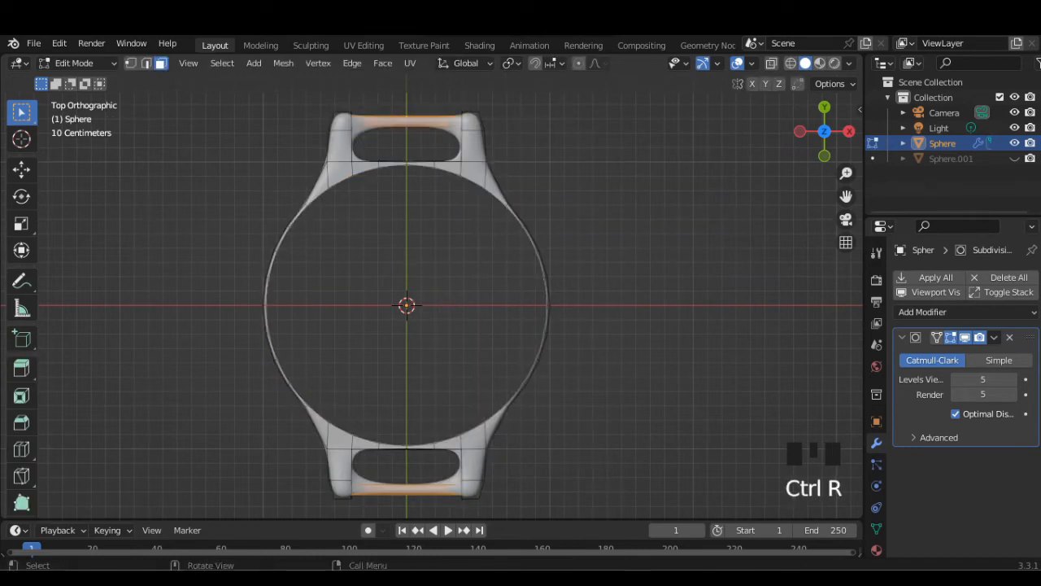
{"action": "key", "text": "ctrl+r"}
{"action": "left_click", "coordinate": [364, 127]}
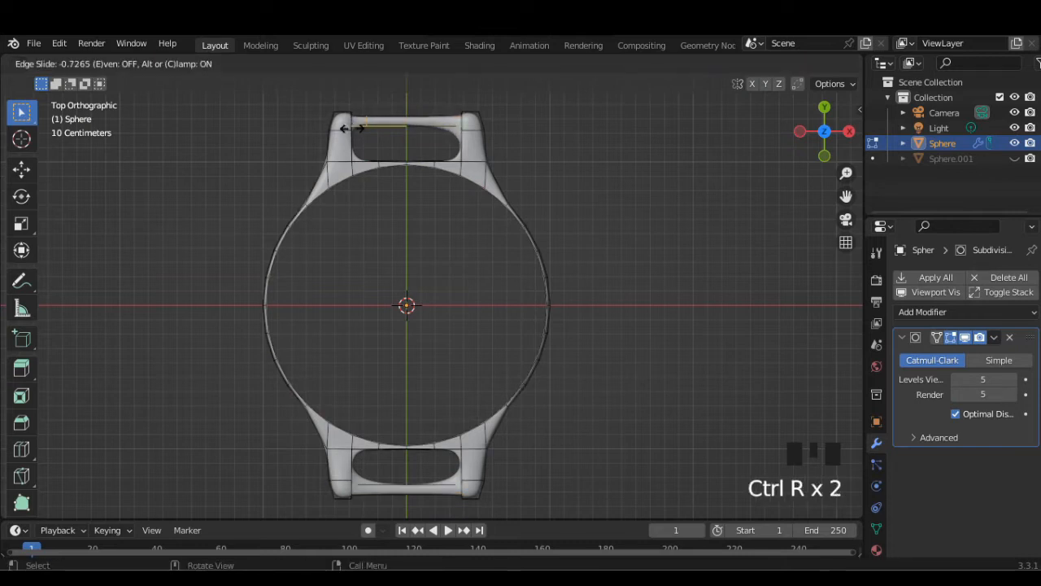
{"action": "left_click", "coordinate": [351, 127]}
{"action": "key", "text": "ctrl+r"}
{"action": "left_click", "coordinate": [423, 127]}
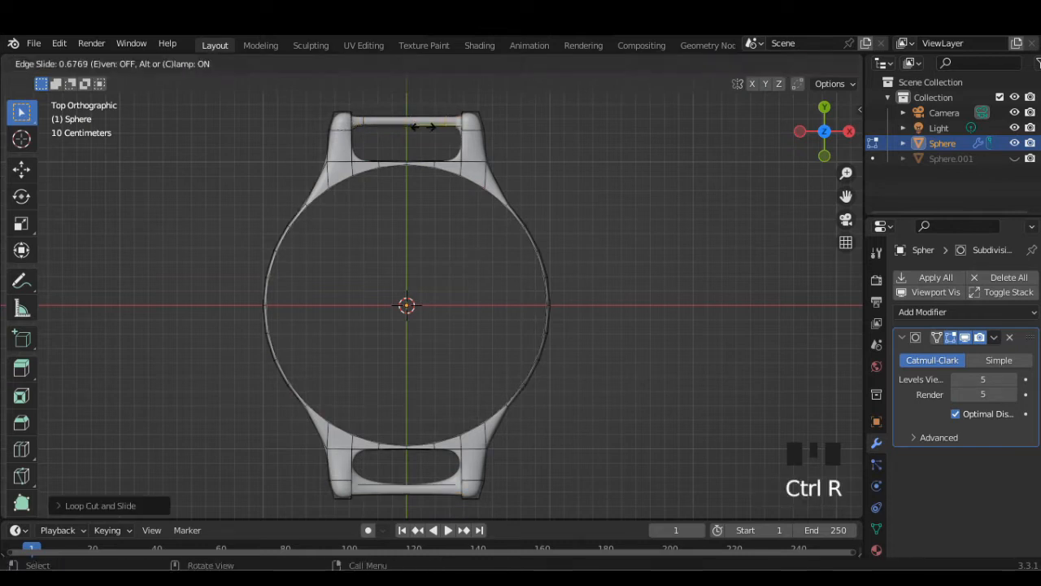
{"action": "left_click", "coordinate": [428, 126]}
Step: Add two loop cuts to the -Y crossbar, sliding one close to each lug, and return to Object Mode
{"action": "middle_click_drag", "start_coordinate": [429, 127], "coordinate": [433, 91], "text": "shift"}
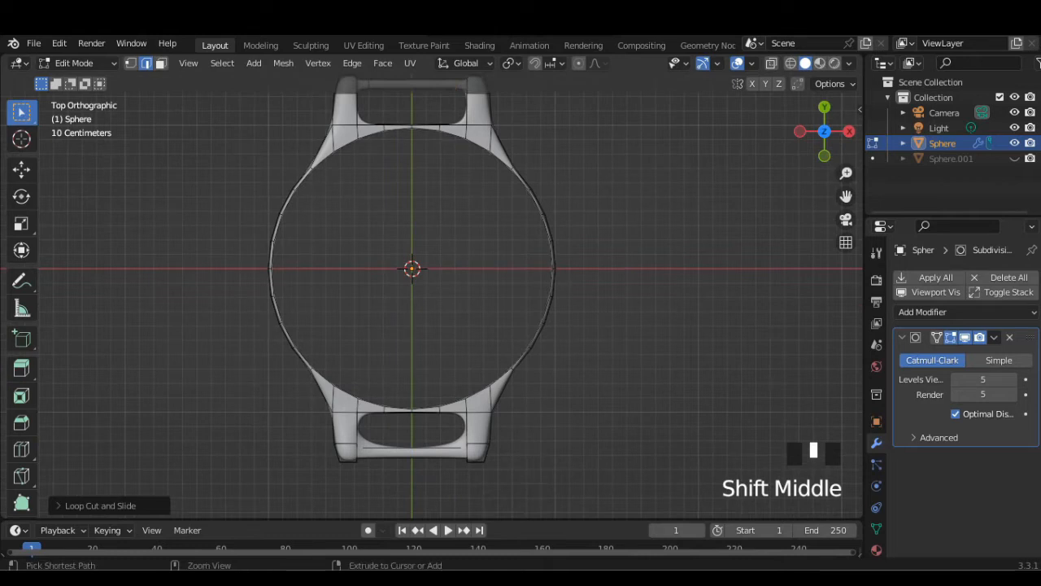
{"action": "key", "text": "ctrl+r"}
{"action": "left_click", "coordinate": [386, 446]}
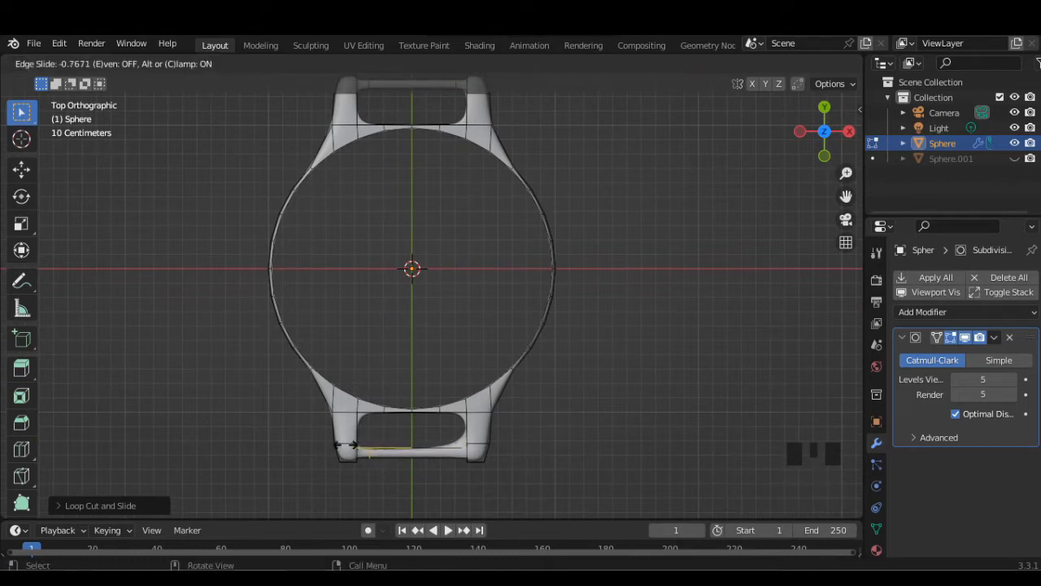
{"action": "left_click", "coordinate": [341, 445]}
{"action": "key", "text": "ctrl+r"}
{"action": "left_click", "coordinate": [404, 442]}
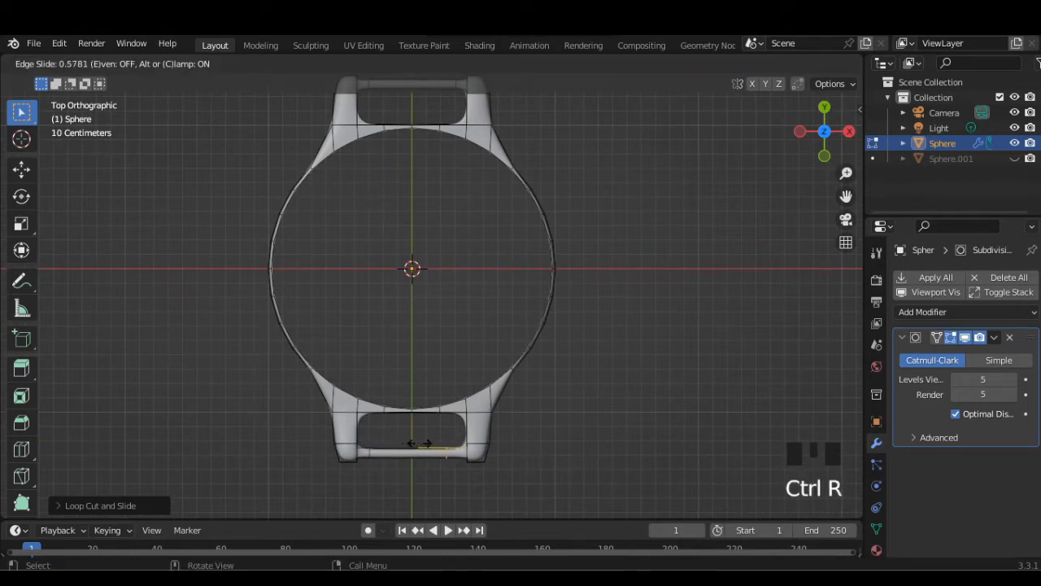
{"action": "left_click", "coordinate": [429, 447]}
{"action": "key", "text": "Tab"}
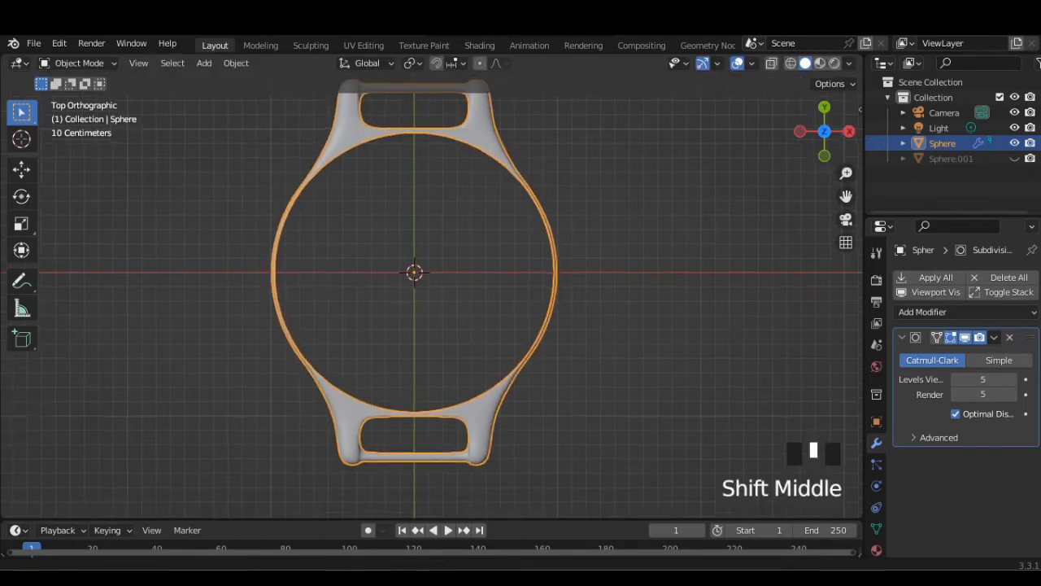
Step: Unhide Sphere.001, move it about -0.27 m along Y to centre it over the case, and scale it slightly larger than the case ring
{"action": "middle_click_drag", "start_coordinate": [429, 446], "coordinate": [443, 493], "text": "shift"}
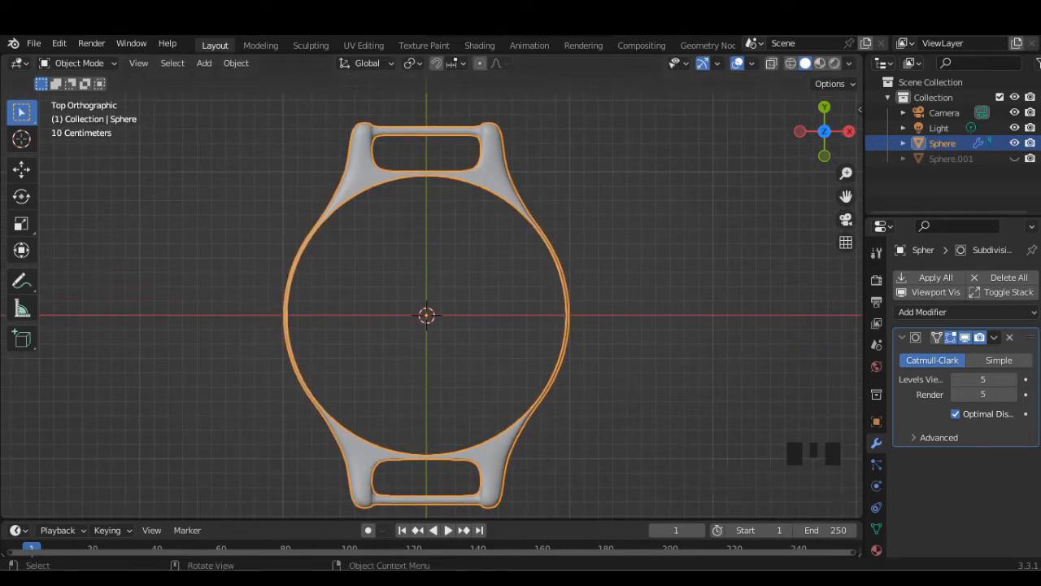
{"action": "left_click", "coordinate": [1014, 158]}
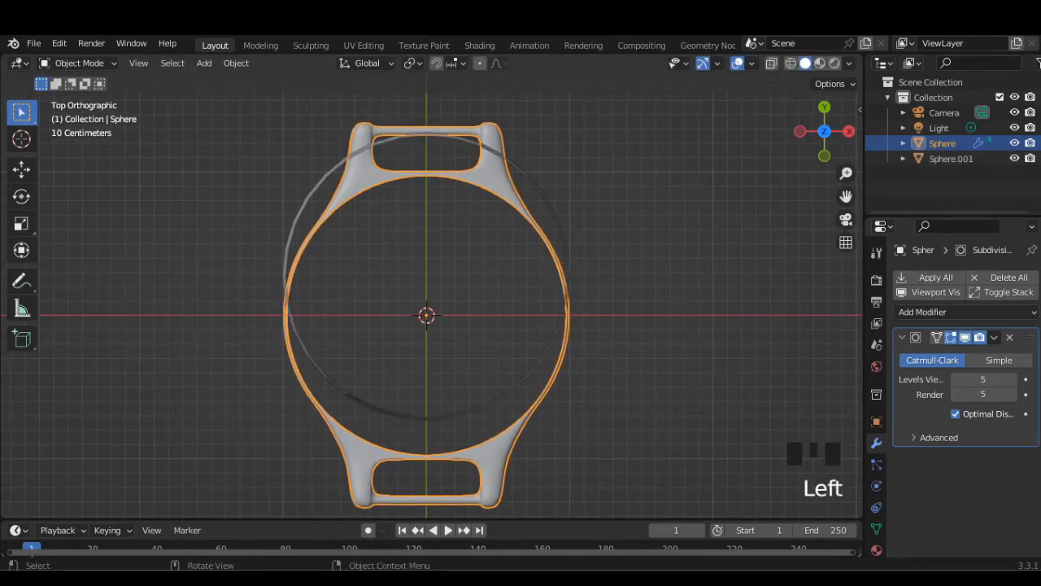
{"action": "left_click", "coordinate": [951, 159]}
{"action": "key", "text": "g"}
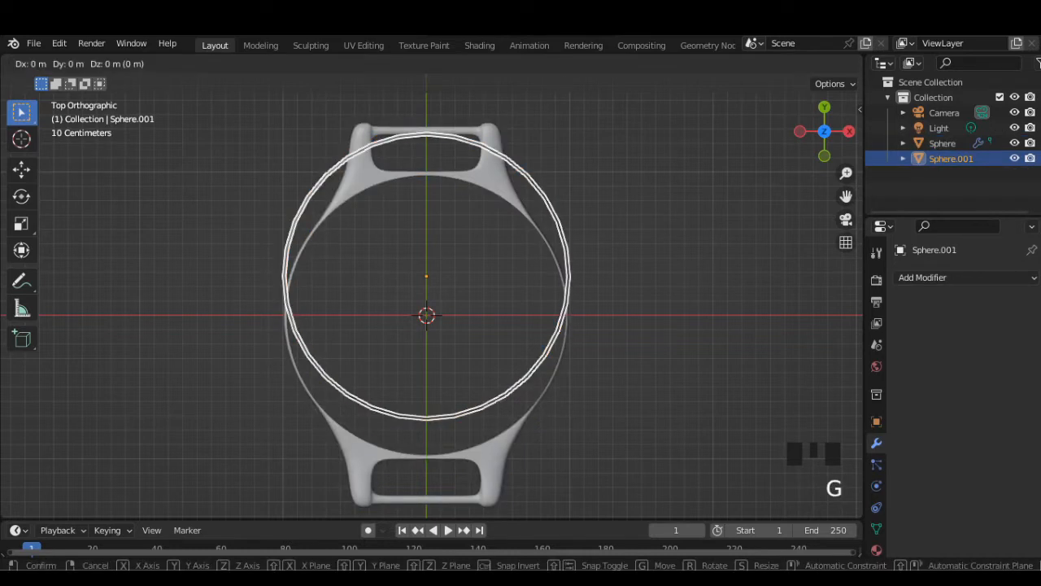
{"action": "key", "text": "y"}
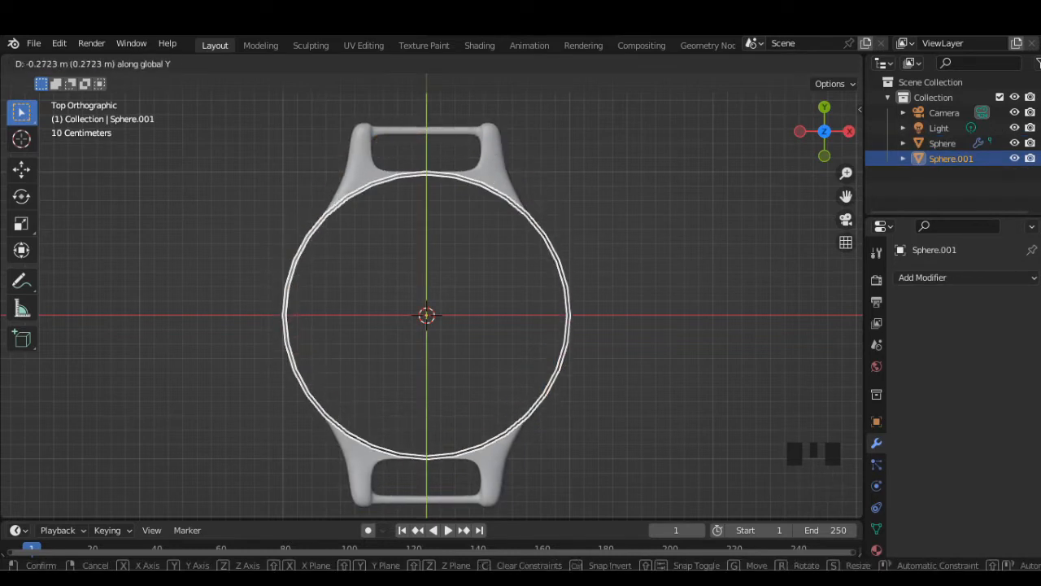
{"action": "key", "text": "Return"}
{"action": "key", "text": "s"}
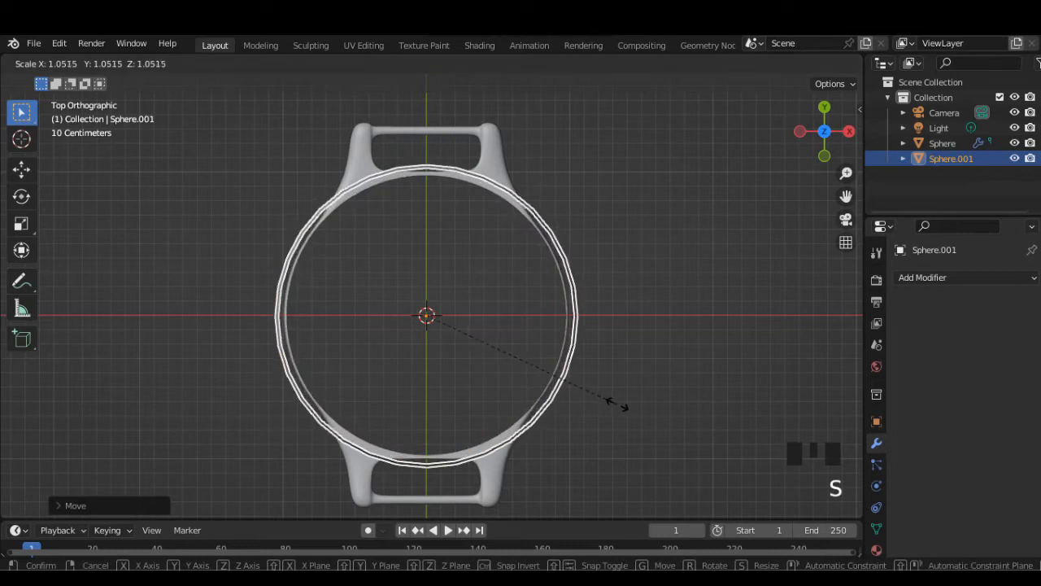
{"action": "left_click", "coordinate": [618, 405]}
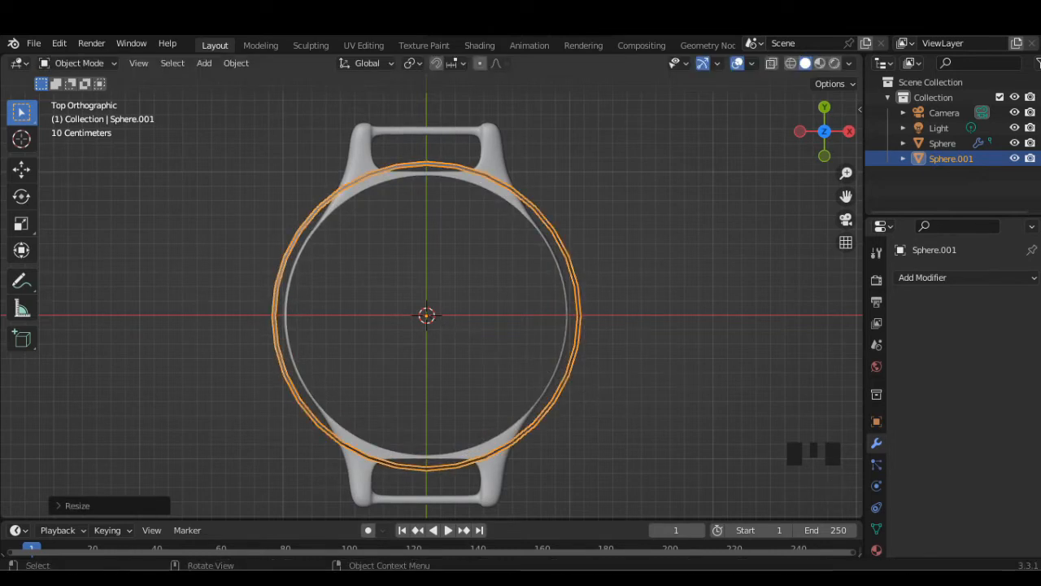
Step: Extrude the top vertex loop of Sphere.001 in place and scale it inward to about 0.93
{"action": "left_click", "coordinate": [849, 131]}
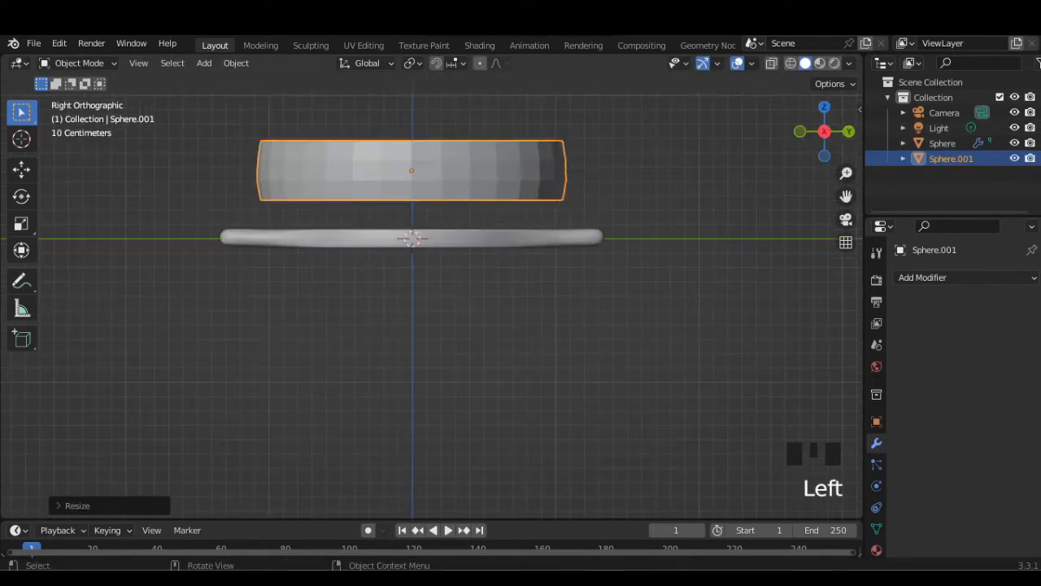
{"action": "key", "text": "Tab"}
{"action": "middle_click_drag", "start_coordinate": [489, 366], "coordinate": [488, 461], "text": "shift"}
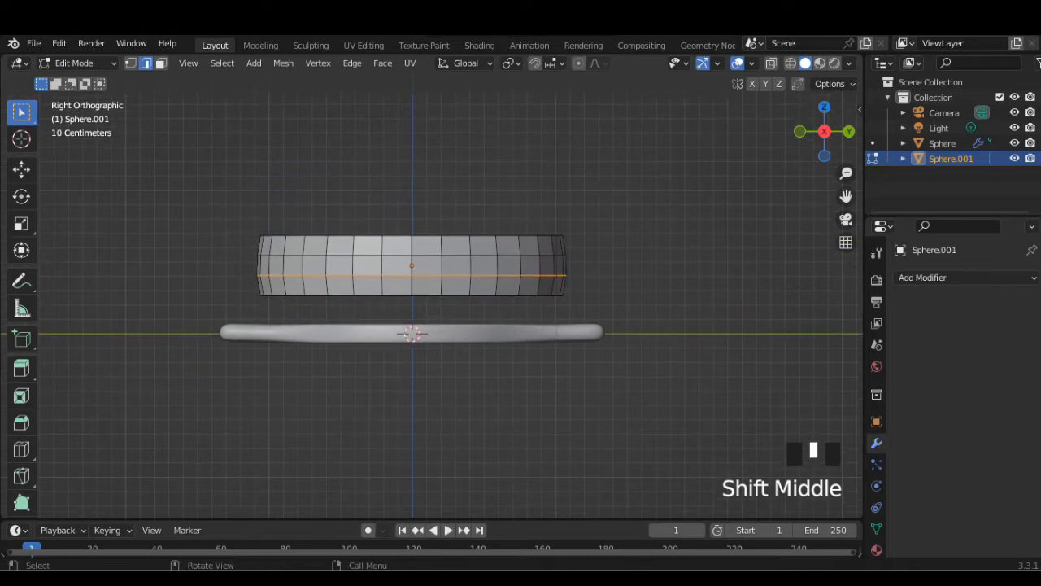
{"action": "left_click_drag", "start_coordinate": [490, 244], "coordinate": [248, 264]}
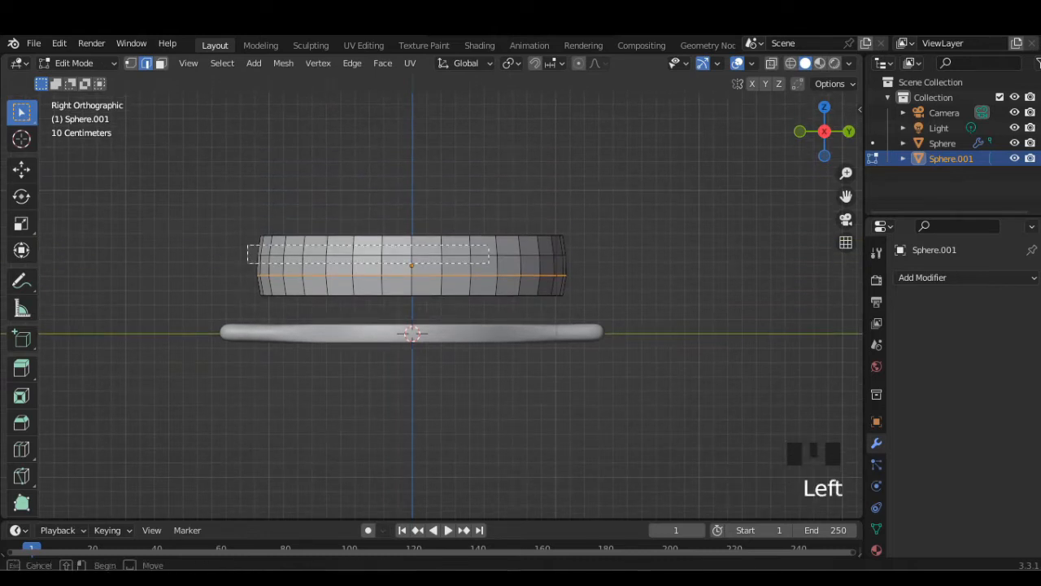
{"action": "mouse_move", "coordinate": [355, 244]}
{"action": "left_mouse_down"}
{"action": "mouse_move", "coordinate": [247, 236]}
{"action": "mouse_move", "coordinate": [488, 230]}
{"action": "mouse_move", "coordinate": [581, 248]}
{"action": "left_mouse_up"}
{"action": "left_click", "coordinate": [791, 63]}
{"action": "left_click", "coordinate": [130, 63]}
{"action": "left_click_drag", "start_coordinate": [236, 193], "coordinate": [607, 244]}
{"action": "middle_click_drag", "start_coordinate": [489, 325], "coordinate": [497, 370]}
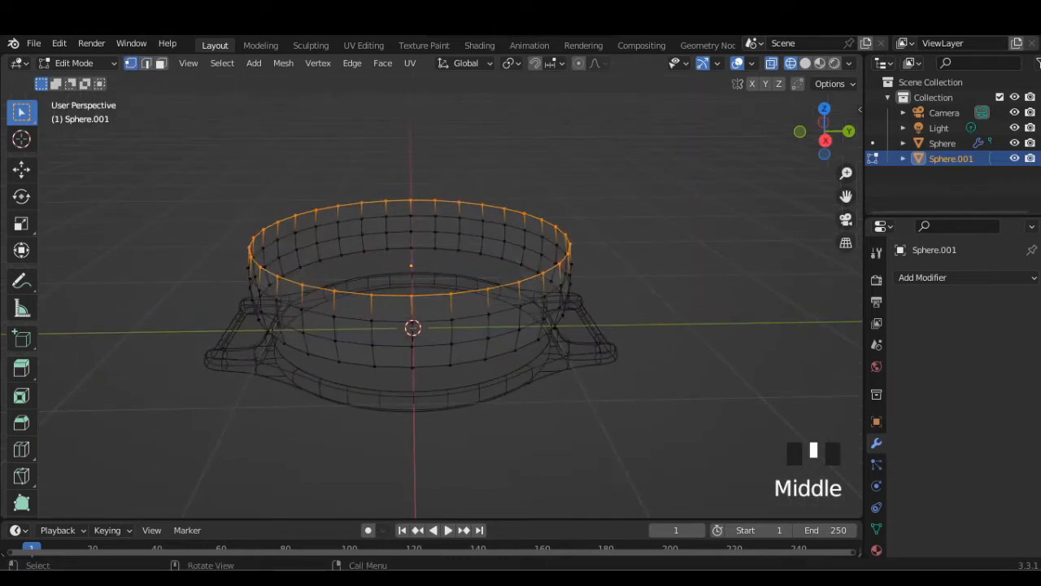
{"action": "key", "text": "e"}
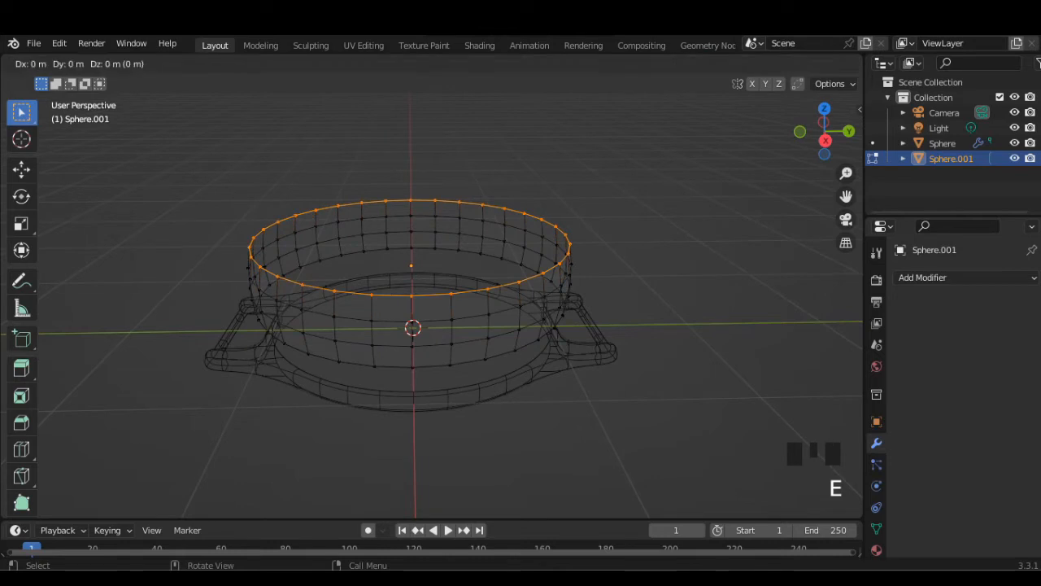
{"action": "key", "text": "Escape"}
{"action": "key", "text": "s"}
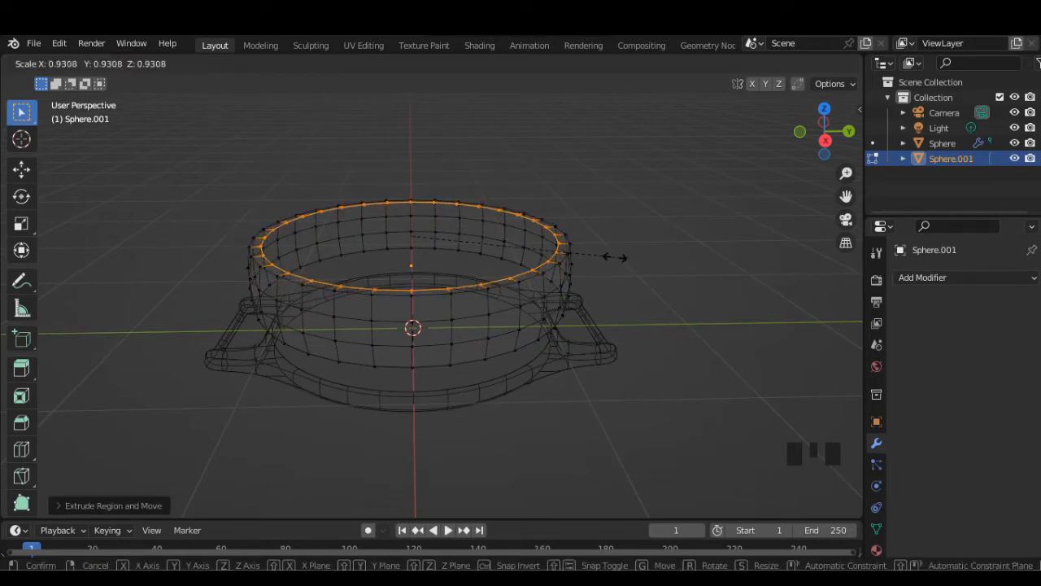
{"action": "left_click", "coordinate": [613, 257]}
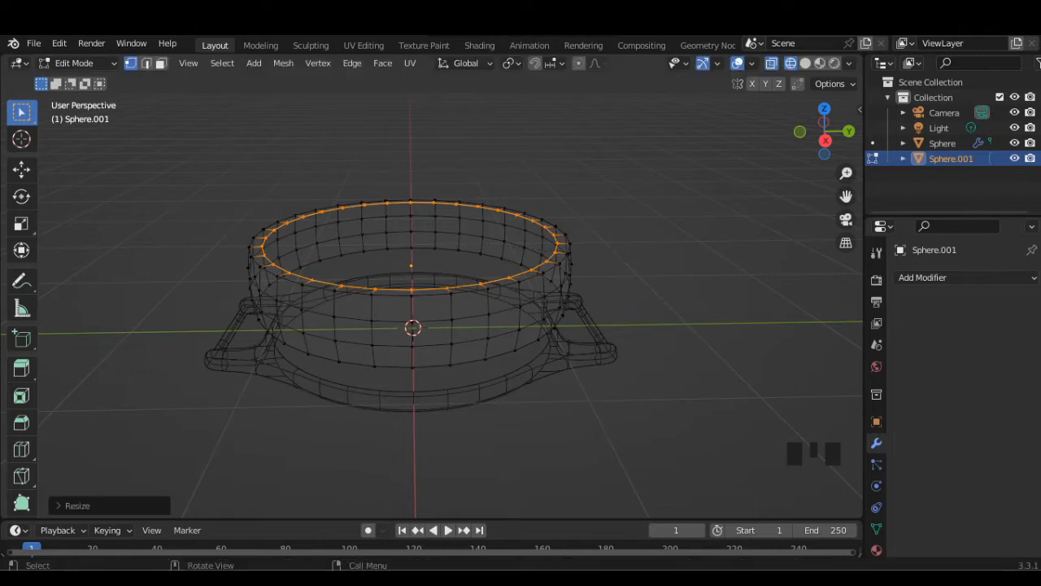
Step: Raise the inner top loop slightly along Z, and extrude it a short distance down along Z to form a lip
{"action": "key", "text": "g"}
{"action": "key", "text": "z"}
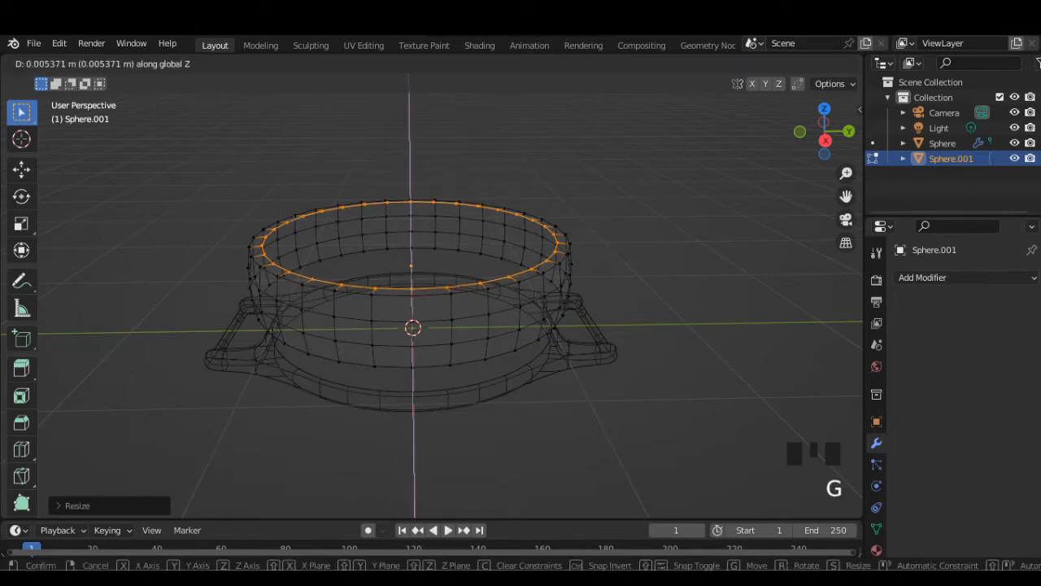
{"action": "key", "text": "Return"}
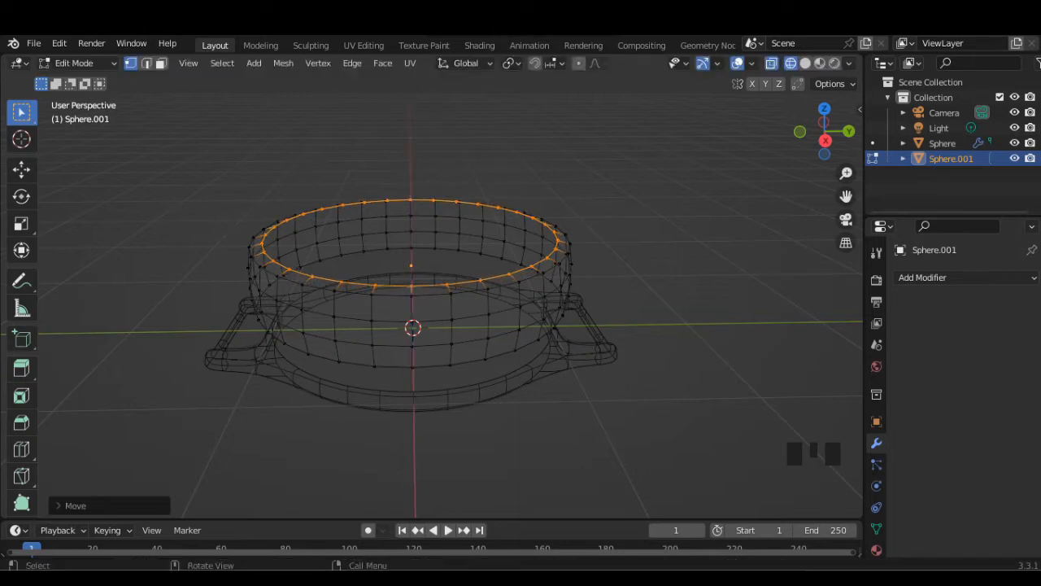
{"action": "key", "text": "e"}
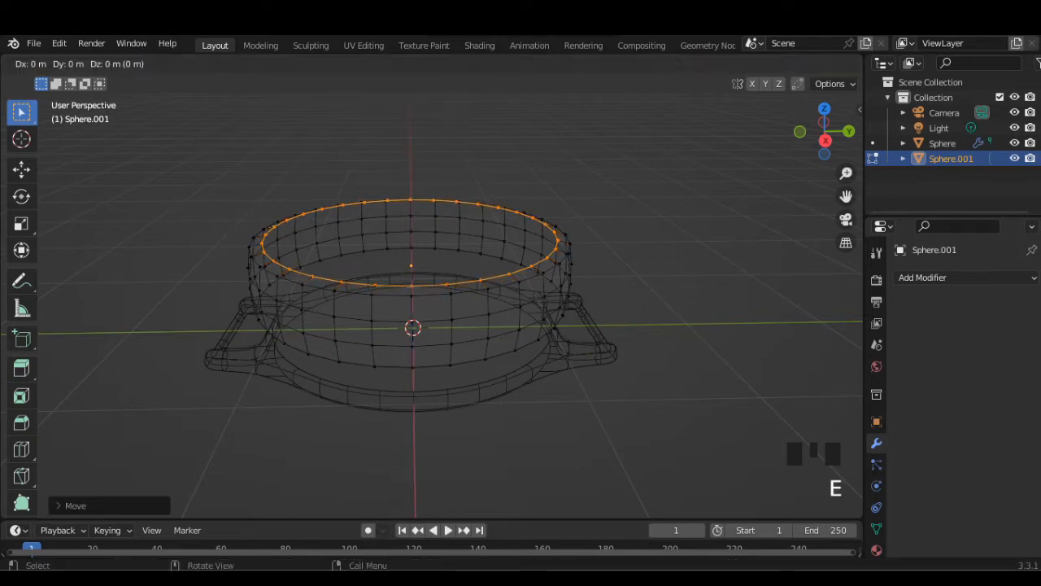
{"action": "key", "text": "z"}
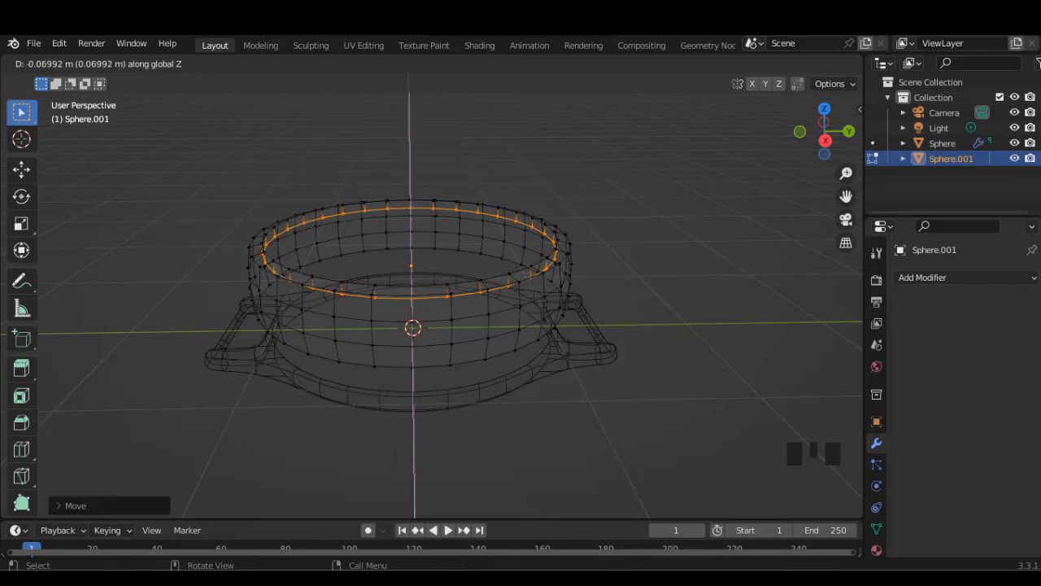
{"action": "key", "text": "Return"}
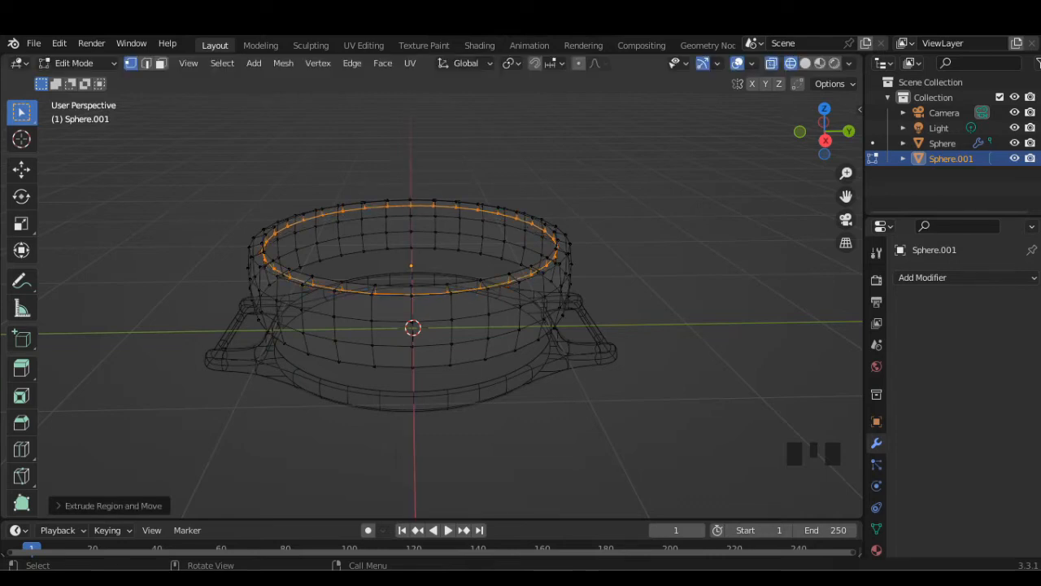
Step: Close the top opening of Sphere.001 with Grid Fill across the selected inner loop
{"action": "left_click", "coordinate": [826, 140]}
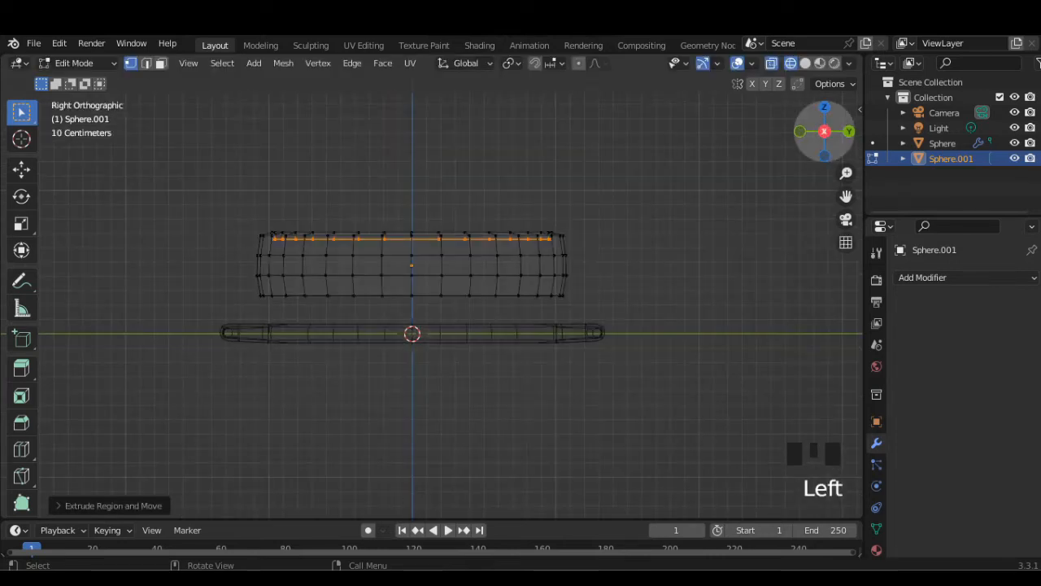
{"action": "left_click", "coordinate": [824, 107]}
{"action": "left_click", "coordinate": [805, 63]}
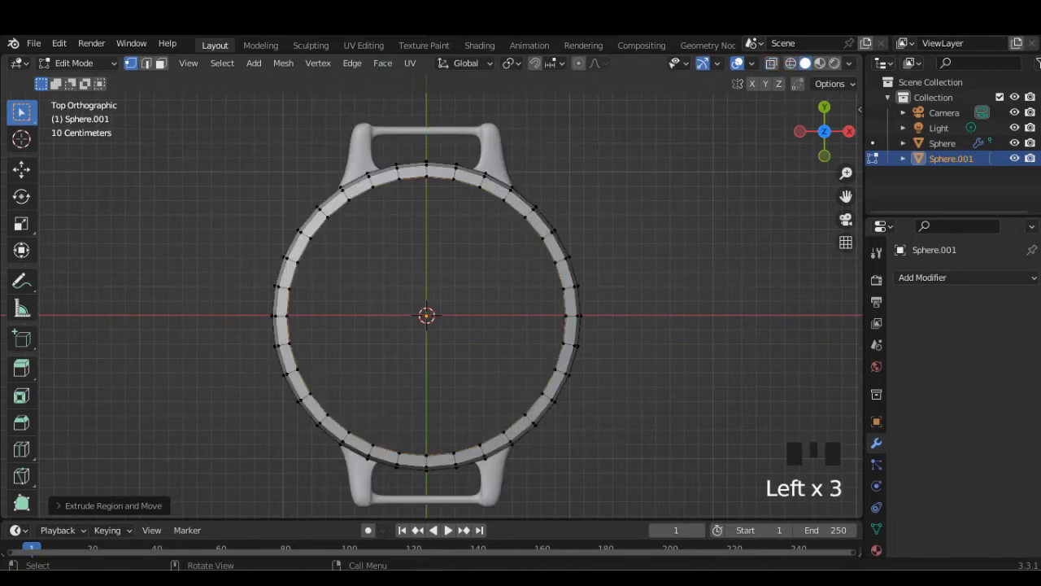
{"action": "left_click", "coordinate": [382, 62]}
{"action": "left_click", "coordinate": [407, 247]}
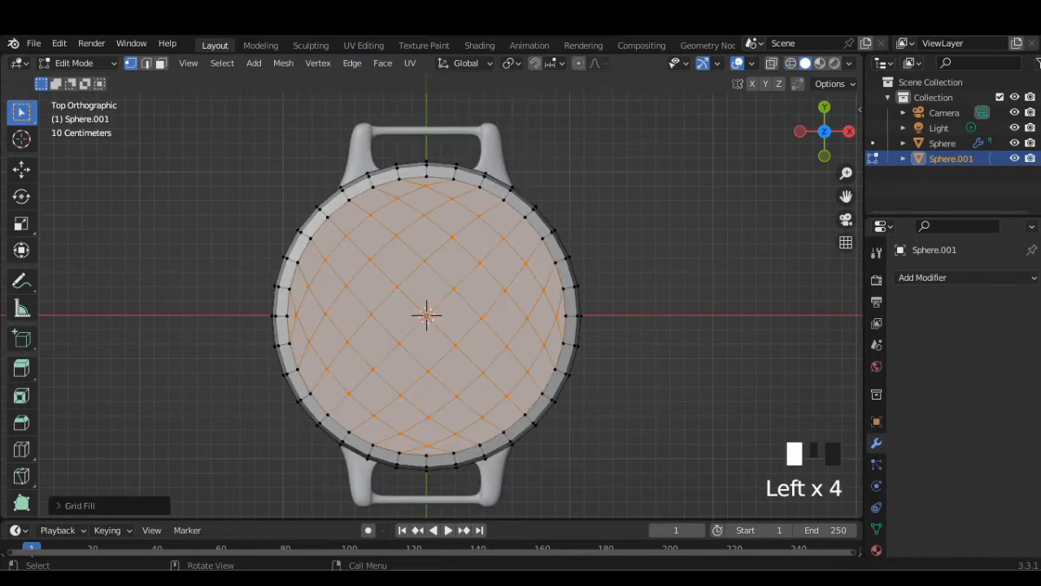
Step: Hide the Sphere case, extrude the bottom edge loop of Sphere.001 in place, and scale it inward to about 0.94
{"action": "middle_click_drag", "start_coordinate": [407, 248], "coordinate": [419, 106]}
{"action": "left_click", "coordinate": [824, 154]}
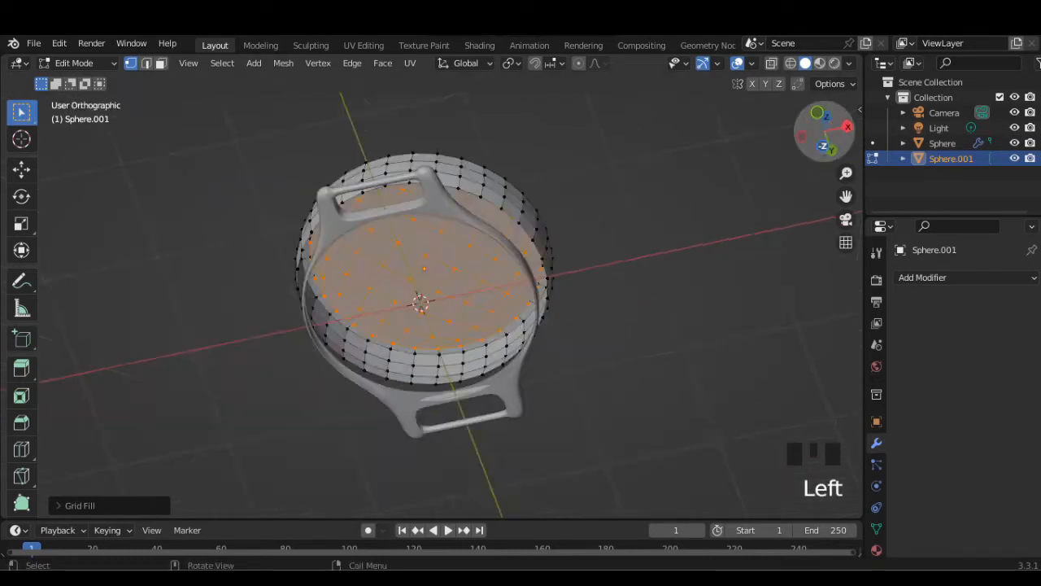
{"action": "left_click", "coordinate": [1015, 143]}
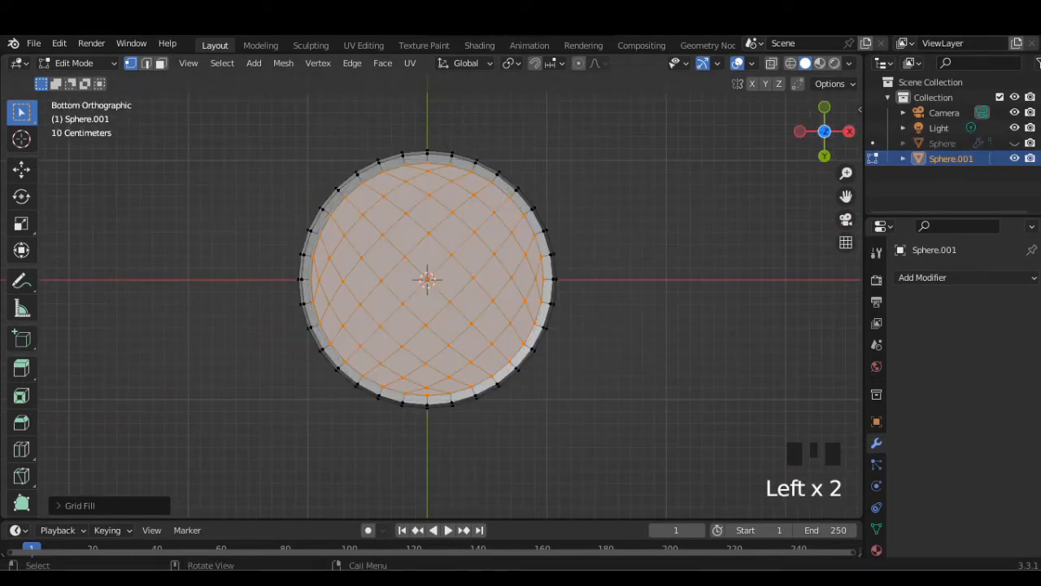
{"action": "left_click", "coordinate": [791, 63]}
{"action": "left_click", "coordinate": [635, 211]}
{"action": "middle_click_drag", "start_coordinate": [569, 244], "coordinate": [572, 207]}
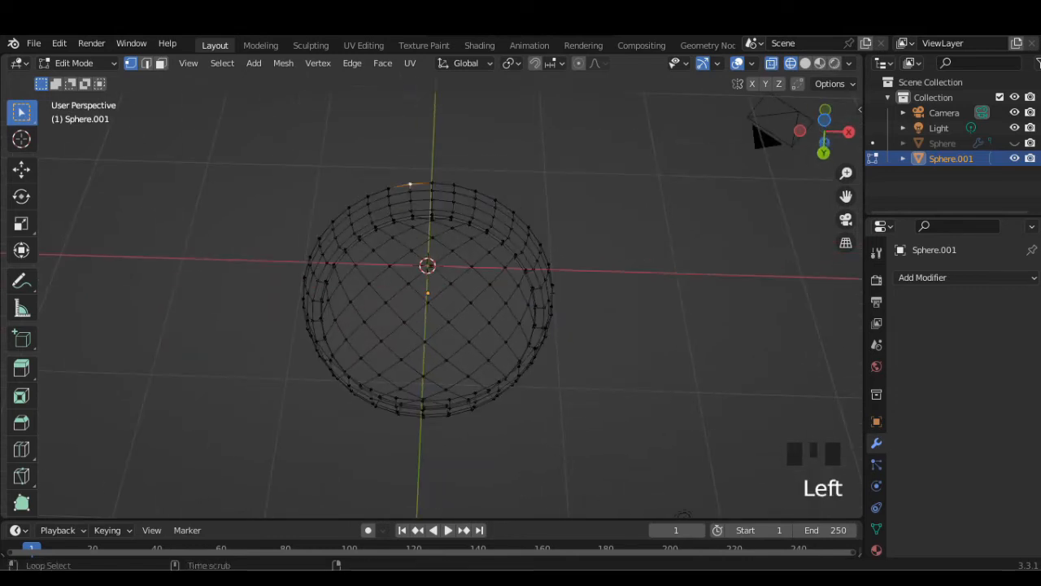
{"action": "left_click", "coordinate": [414, 184], "text": "alt"}
{"action": "key", "text": "e"}
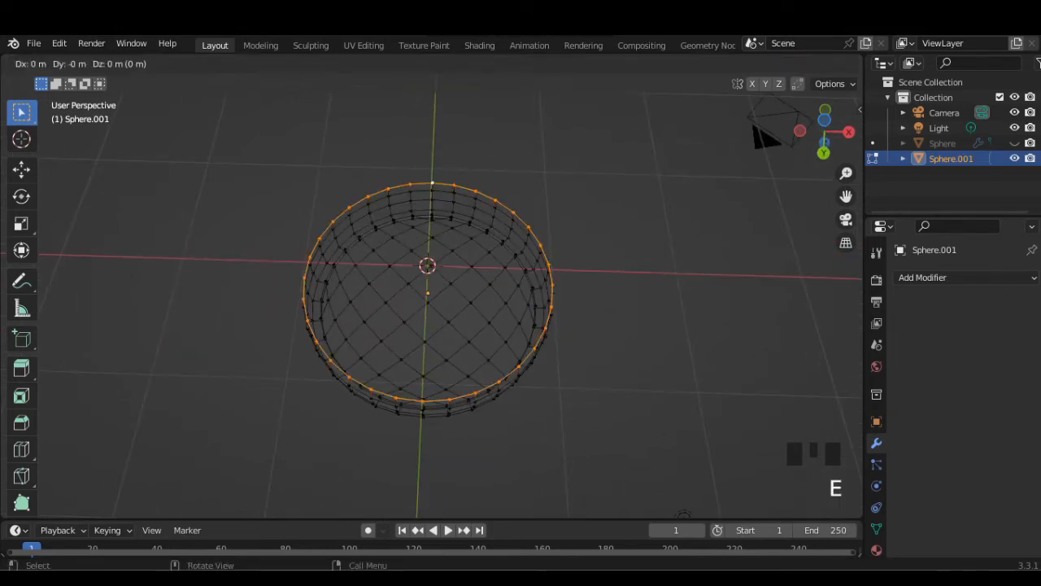
{"action": "key", "text": "s"}
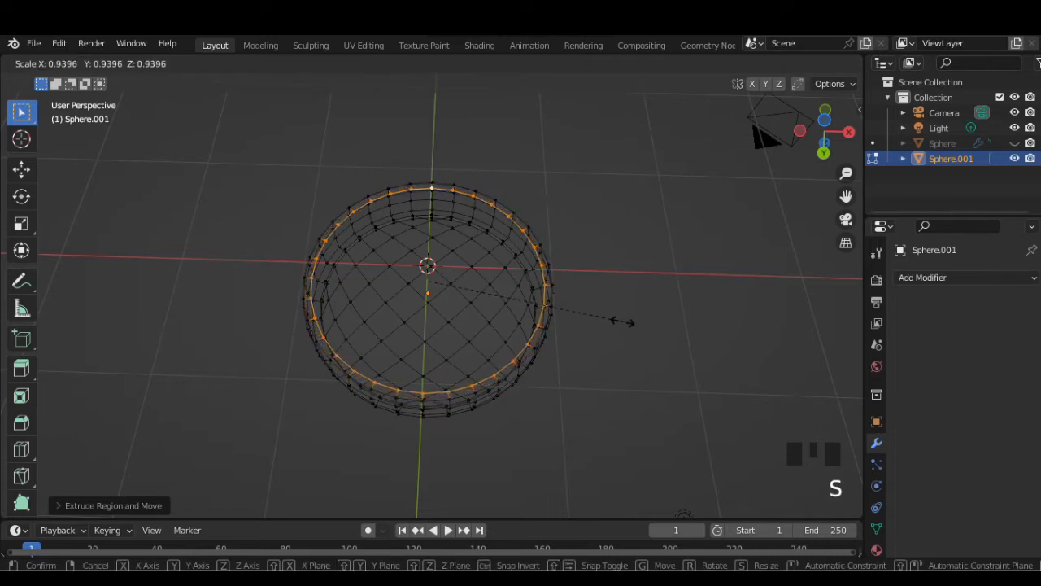
{"action": "left_click", "coordinate": [614, 320]}
Step: Move the inner bottom loop slightly outward along Z, away from the ring body
{"action": "middle_click_drag", "start_coordinate": [614, 321], "coordinate": [620, 273]}
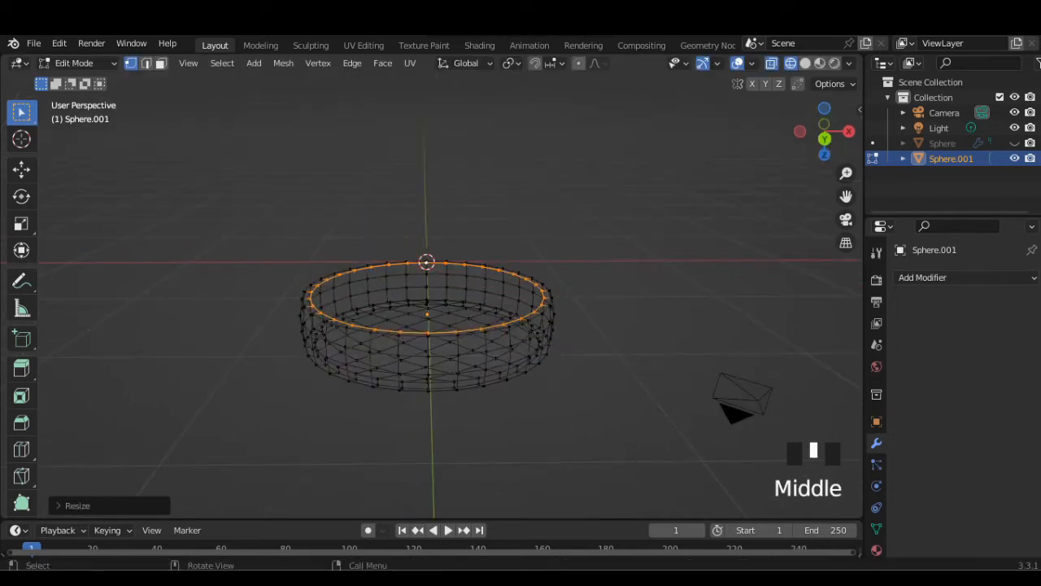
{"action": "key", "text": "g"}
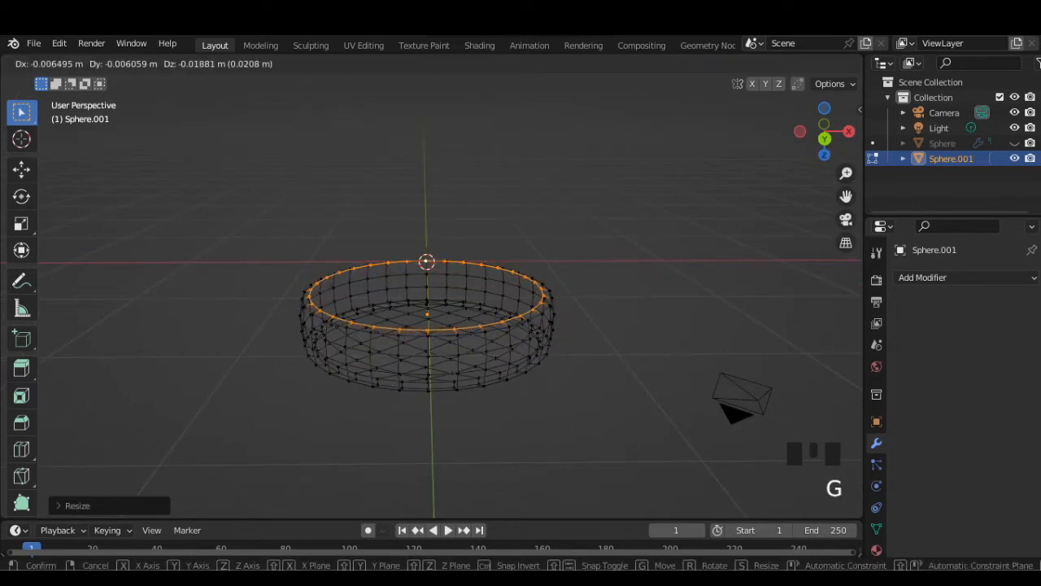
{"action": "key", "text": "z"}
{"action": "key", "text": "Return"}
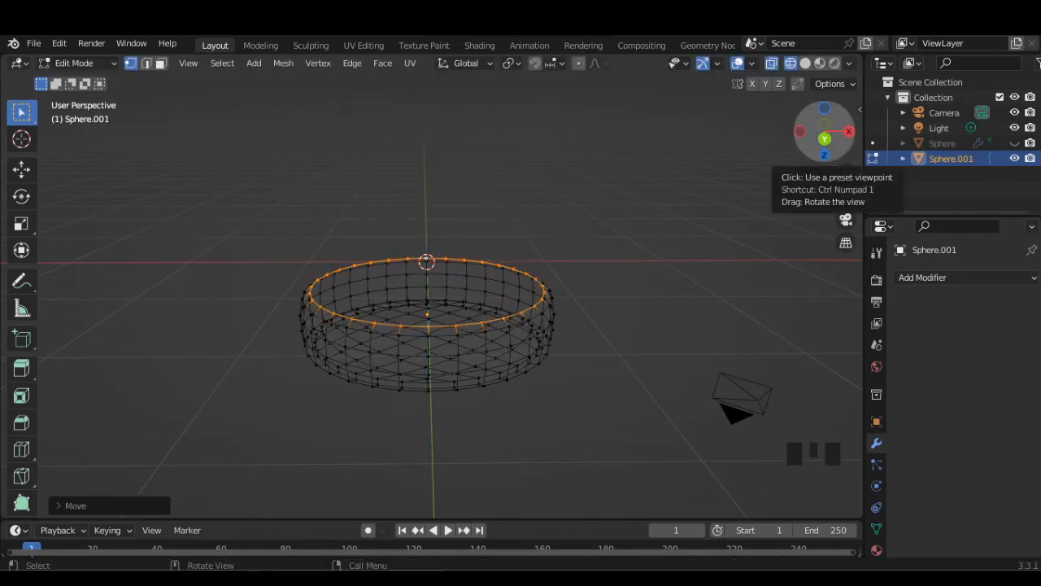
Step: Restore the inner bottom loop selection and close the bottom opening of Sphere.001 with Grid Fill
{"action": "left_click", "coordinate": [824, 109]}
{"action": "left_click", "coordinate": [806, 63]}
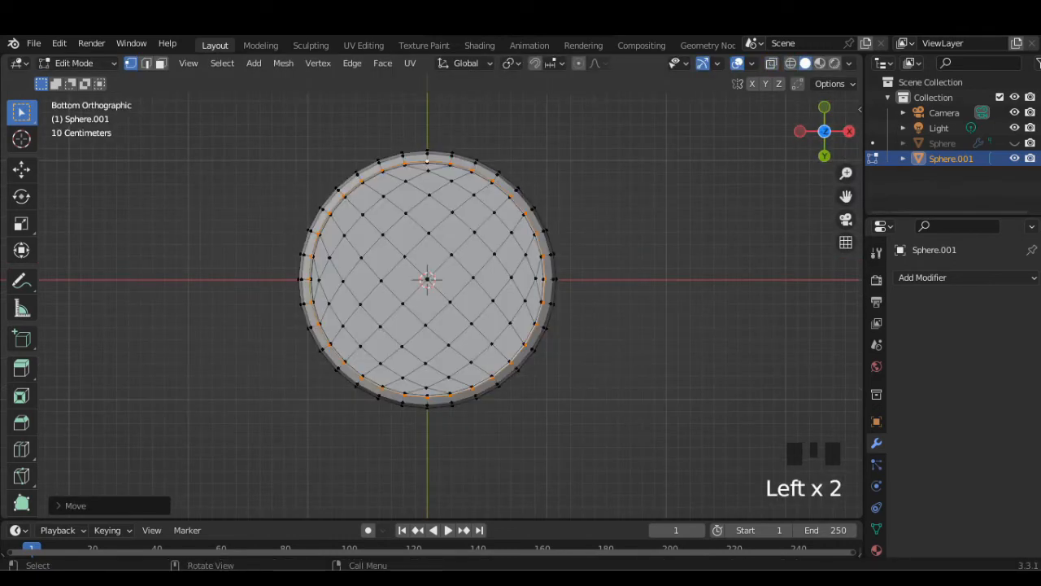
{"action": "left_click", "coordinate": [382, 62]}
{"action": "middle_click_drag", "start_coordinate": [423, 309], "coordinate": [488, 244]}
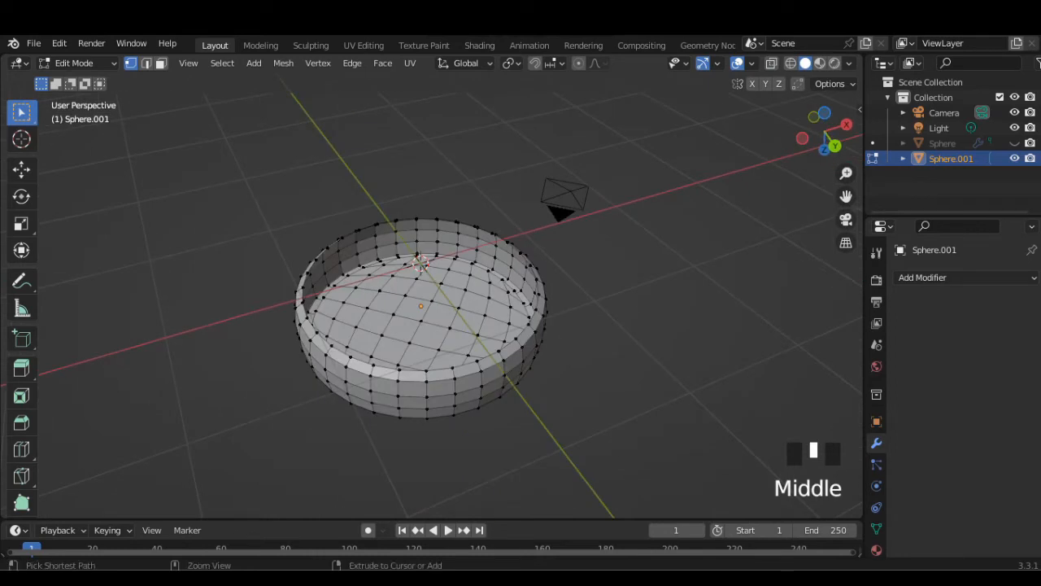
{"action": "key", "text": "ctrl+z"}
{"action": "left_click", "coordinate": [383, 63]}
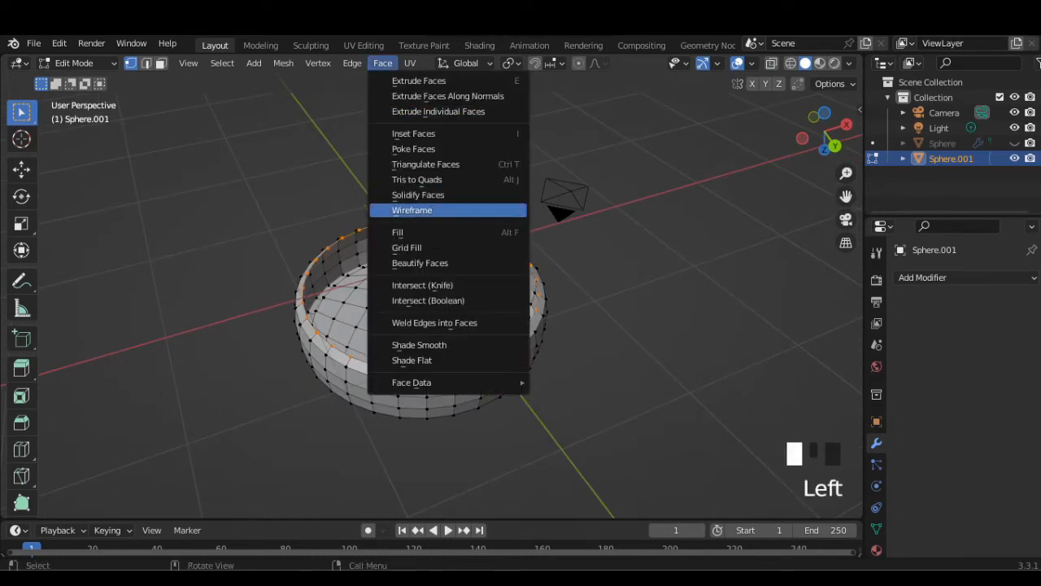
{"action": "left_click", "coordinate": [415, 247]}
{"action": "mouse_move", "coordinate": [415, 247]}
{"action": "middle_mouse_down"}
{"action": "mouse_move", "coordinate": [415, 203]}
{"action": "mouse_move", "coordinate": [415, 269]}
{"action": "mouse_move", "coordinate": [431, 244]}
{"action": "mouse_move", "coordinate": [439, 261]}
{"action": "mouse_move", "coordinate": [423, 292]}
{"action": "mouse_move", "coordinate": [423, 253]}
{"action": "middle_mouse_up"}
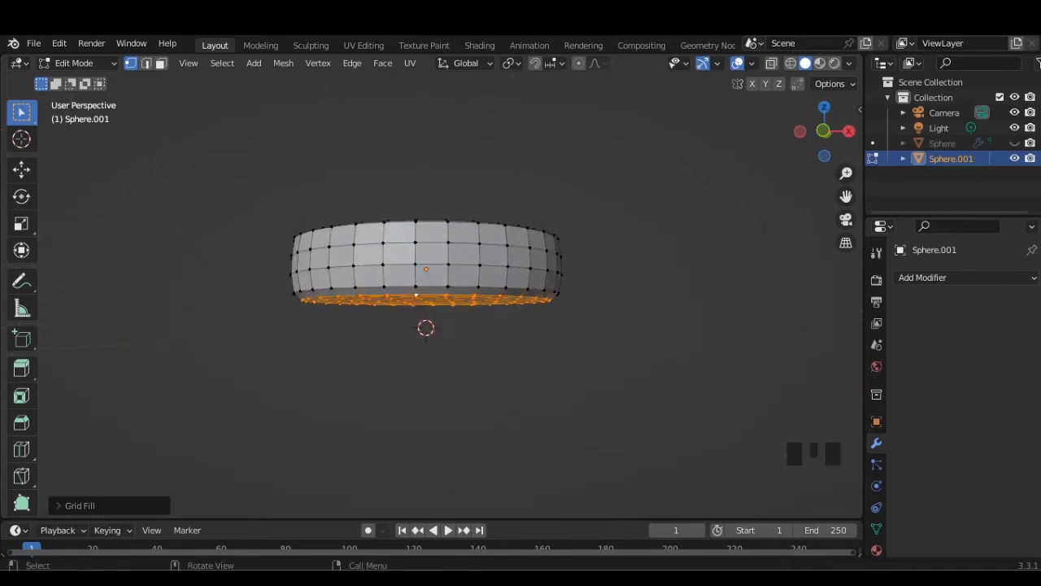
Step: Move the bottom rim and its filled surface on Sphere.001 up along Z by about 0.07 m
{"action": "left_click", "coordinate": [824, 130]}
{"action": "left_click", "coordinate": [790, 63]}
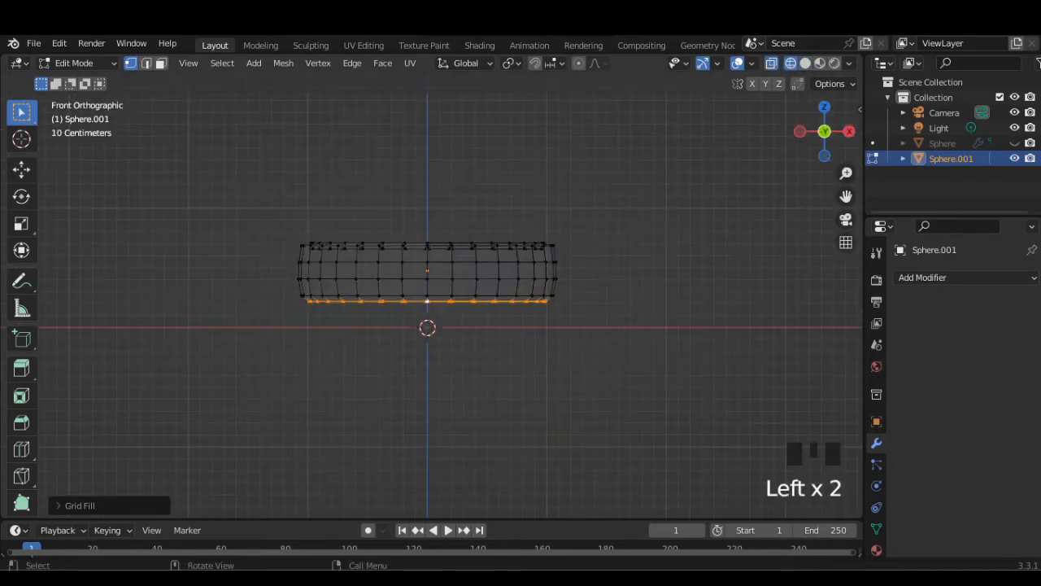
{"action": "left_click_drag", "start_coordinate": [278, 254], "coordinate": [353, 275]}
{"action": "left_click_drag", "start_coordinate": [278, 286], "coordinate": [573, 314]}
{"action": "key", "text": "g"}
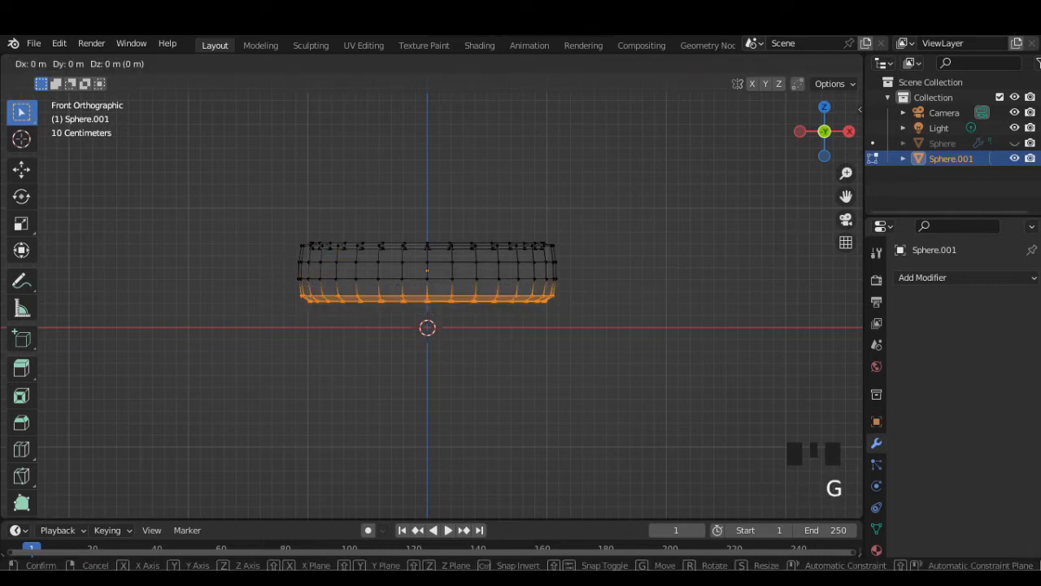
{"action": "key", "text": "z"}
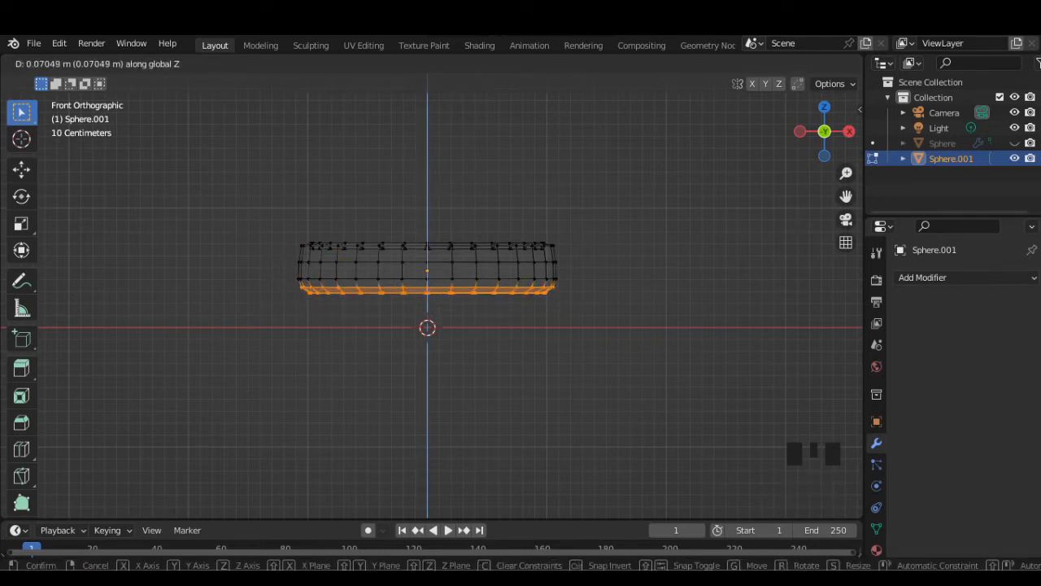
{"action": "key", "text": "Return"}
Step: Move the top rim and its filled surface of Sphere.001 slightly down along Z, and return to Object Mode in solid shading
{"action": "left_click_drag", "start_coordinate": [279, 215], "coordinate": [572, 261]}
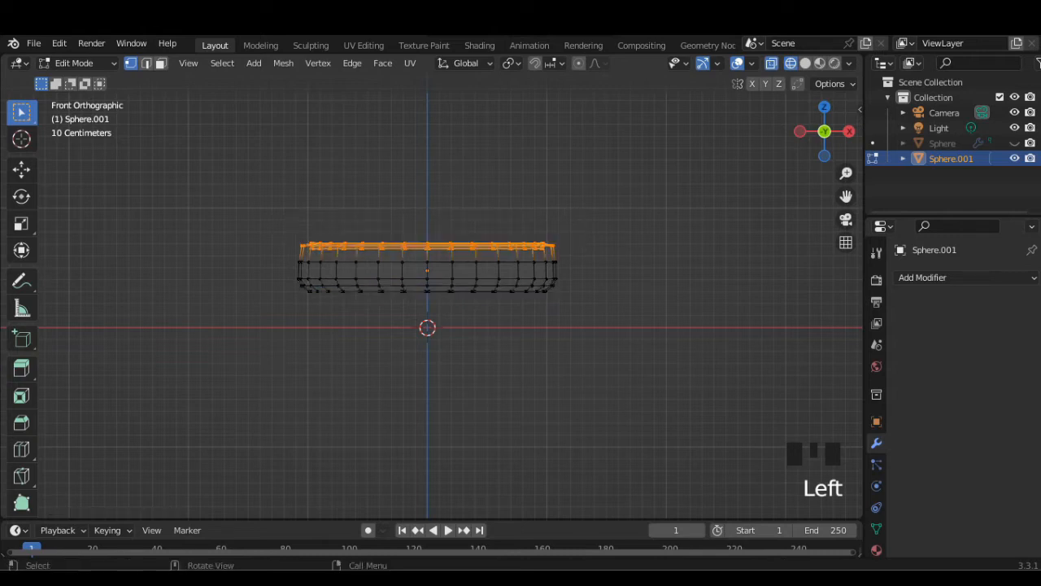
{"action": "key", "text": "g"}
{"action": "key", "text": "z"}
{"action": "key", "text": "Return"}
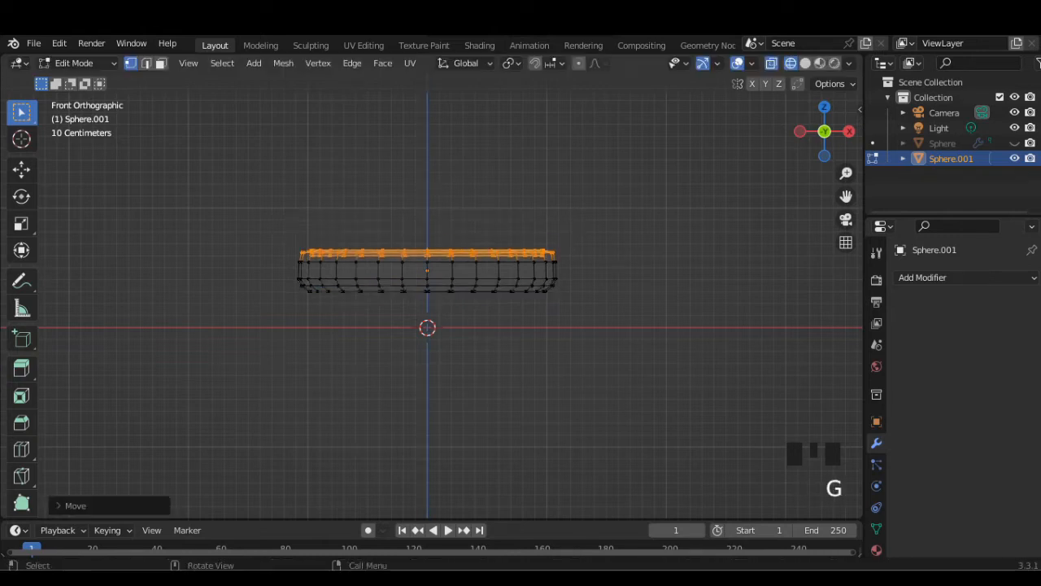
{"action": "left_click", "coordinate": [806, 63]}
{"action": "mouse_move", "coordinate": [602, 155]}
{"action": "middle_mouse_down"}
{"action": "mouse_move", "coordinate": [632, 203]}
{"action": "mouse_move", "coordinate": [628, 167]}
{"action": "mouse_move", "coordinate": [636, 269]}
{"action": "mouse_move", "coordinate": [647, 232]}
{"action": "middle_mouse_up"}
{"action": "key", "text": "Tab"}
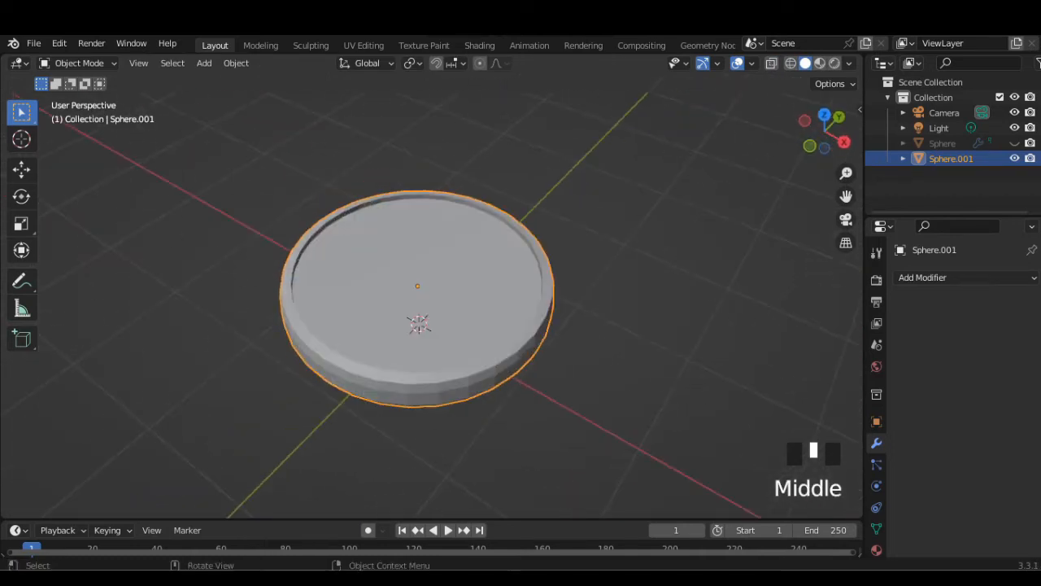
Step: Set the solid viewport shading to Random colour and enable Cavity with type Both
{"action": "left_click", "coordinate": [849, 63]}
{"action": "left_click", "coordinate": [837, 270]}
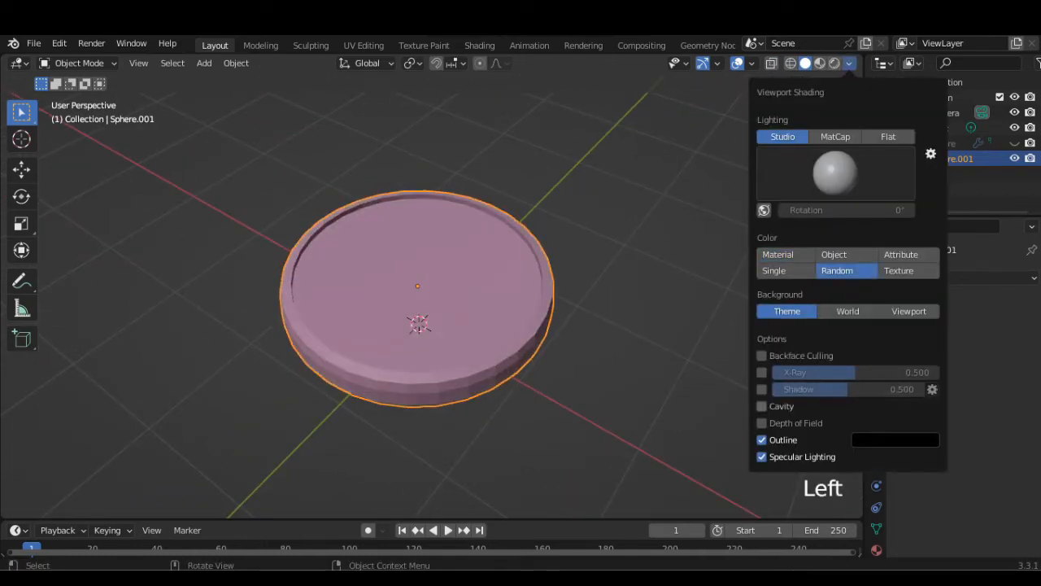
{"action": "left_click", "coordinate": [761, 406]}
{"action": "left_click", "coordinate": [905, 406]}
{"action": "left_click", "coordinate": [910, 456]}
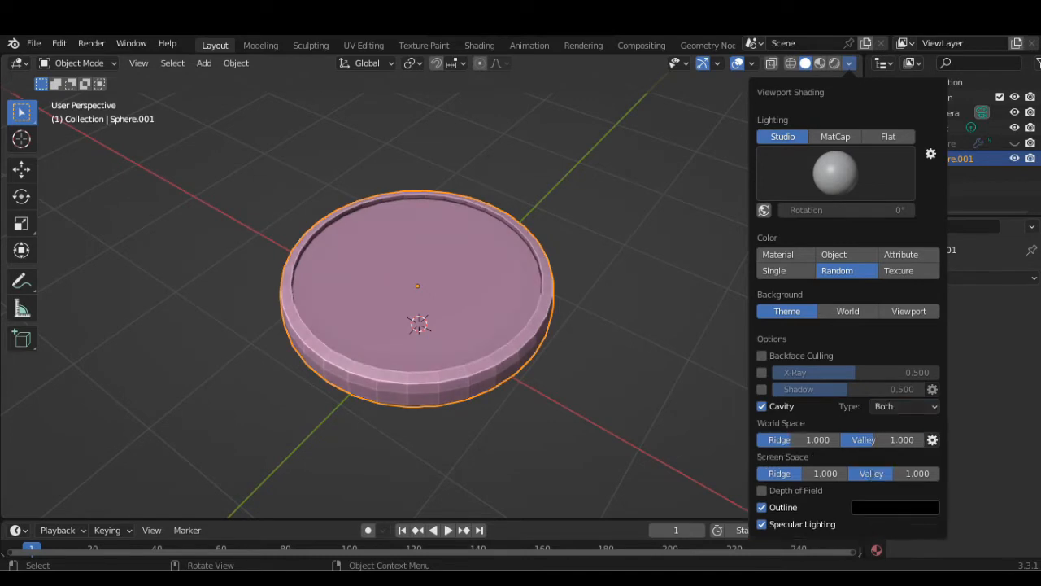
{"action": "mouse_move", "coordinate": [651, 277]}
{"action": "middle_mouse_down"}
{"action": "mouse_move", "coordinate": [653, 335]}
{"action": "mouse_move", "coordinate": [640, 186]}
{"action": "mouse_move", "coordinate": [626, 258]}
{"action": "middle_mouse_up"}
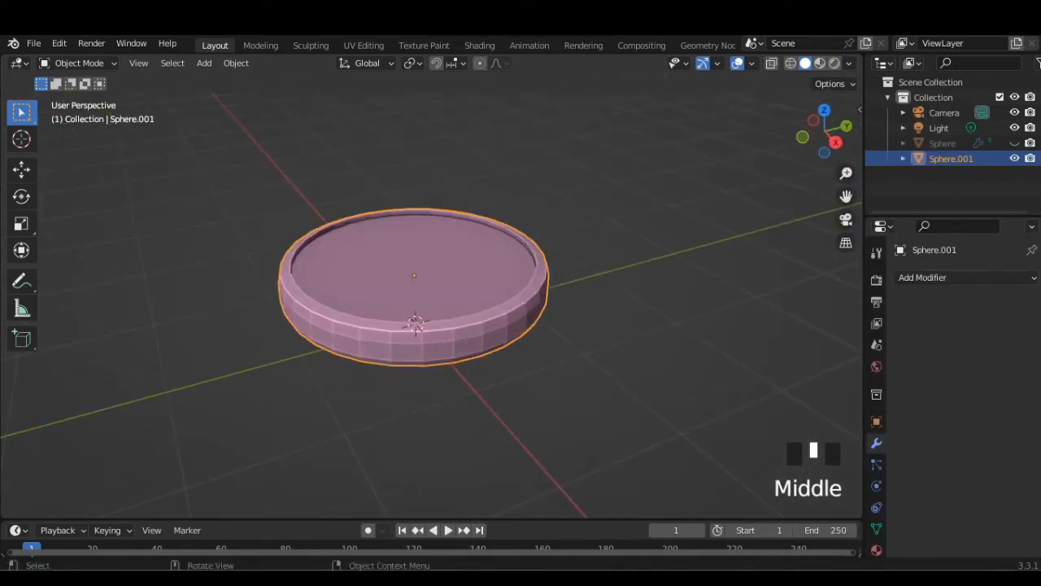
Step: Add a Subdivision Surface modifier to Sphere.001 and raise its viewport levels to 3
{"action": "left_click", "coordinate": [922, 277]}
{"action": "left_click", "coordinate": [732, 489]}
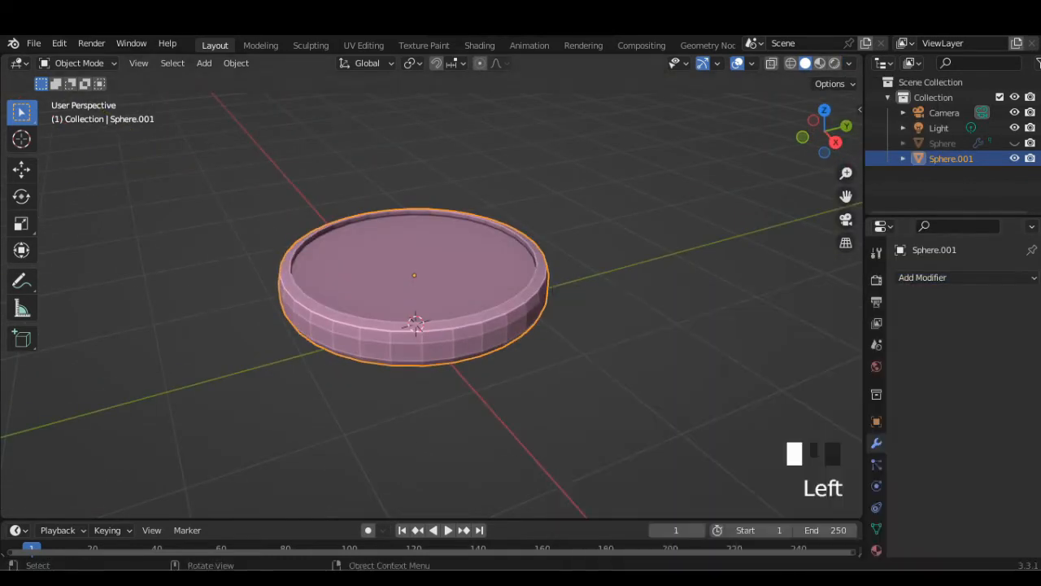
{"action": "left_click", "coordinate": [923, 277]}
{"action": "scroll", "coordinate": [727, 523], "scroll_direction": "down", "scroll_amount": 3}
{"action": "left_click", "coordinate": [744, 496]}
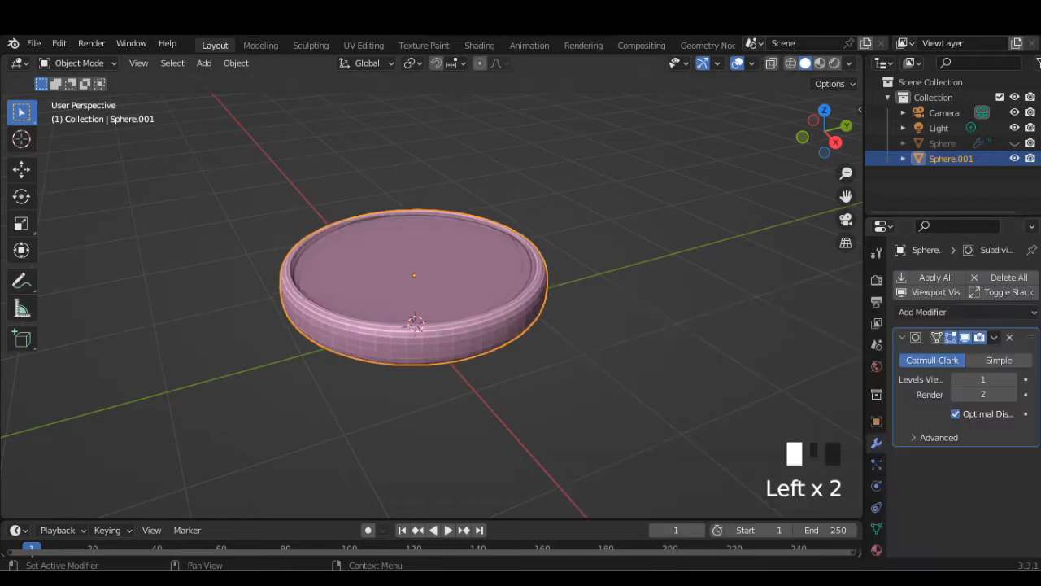
{"action": "middle_click_drag", "start_coordinate": [744, 495], "coordinate": [740, 554]}
{"action": "left_click", "coordinate": [824, 131]}
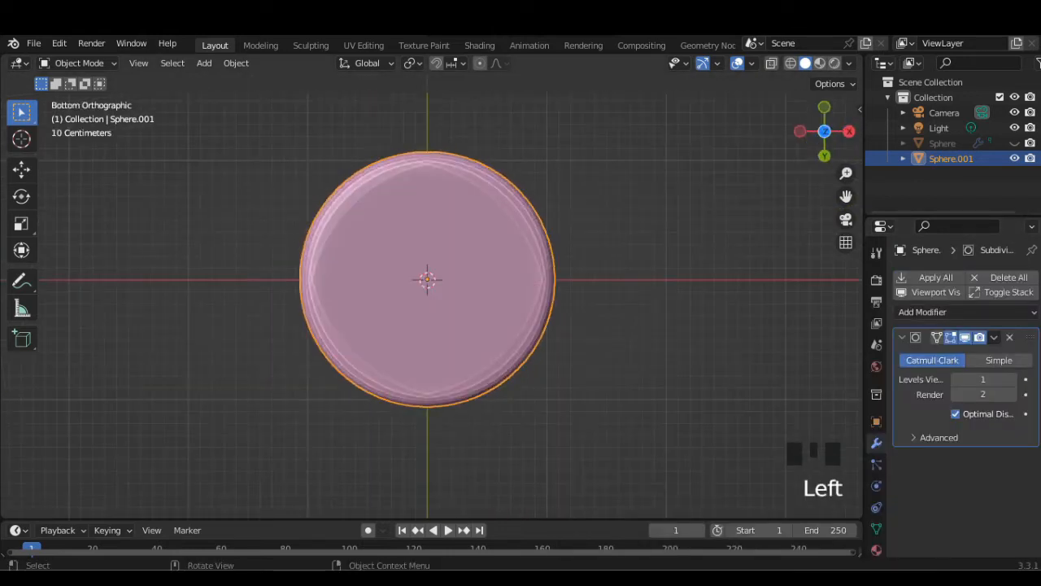
{"action": "left_click", "coordinate": [824, 131]}
{"action": "scroll", "coordinate": [427, 310], "scroll_direction": "up", "scroll_amount": 1}
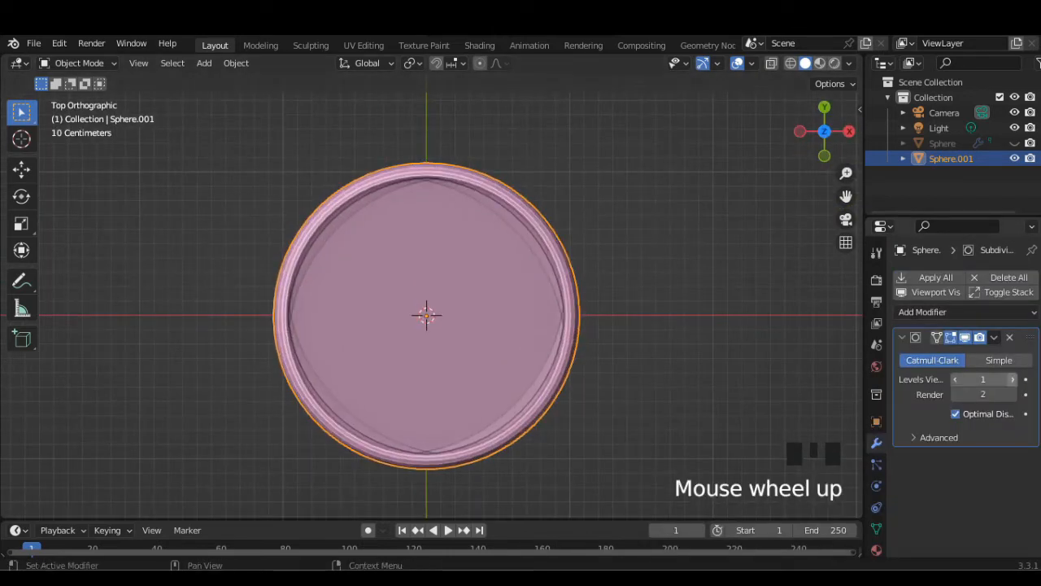
{"action": "left_click", "coordinate": [1012, 379]}
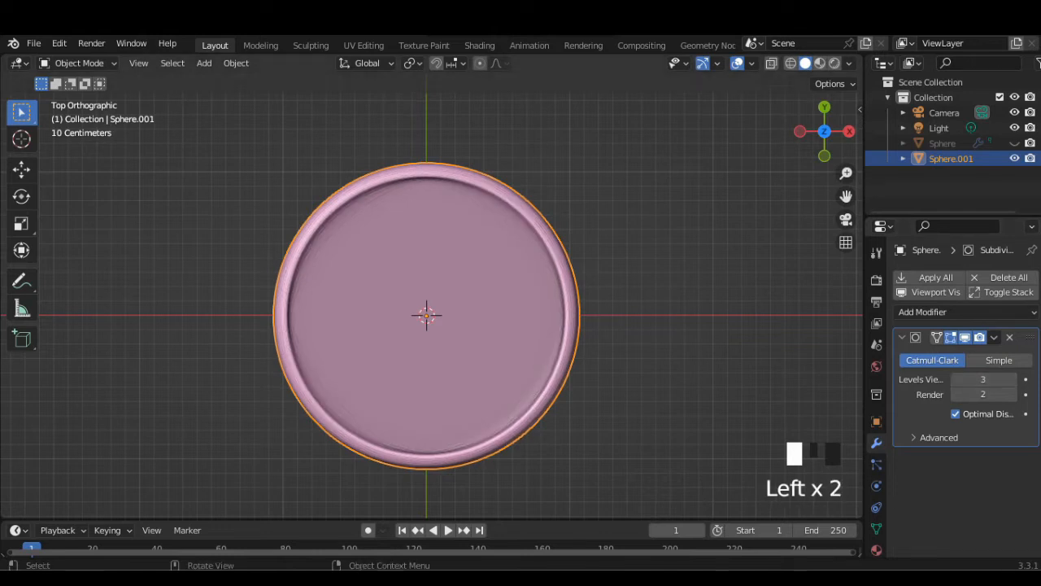
Step: Select the complete edge loop around the underside of Sphere.001 and extrude it in place
{"action": "middle_click_drag", "start_coordinate": [675, 423], "coordinate": [693, 226]}
{"action": "middle_click_drag", "start_coordinate": [646, 193], "coordinate": [667, 114]}
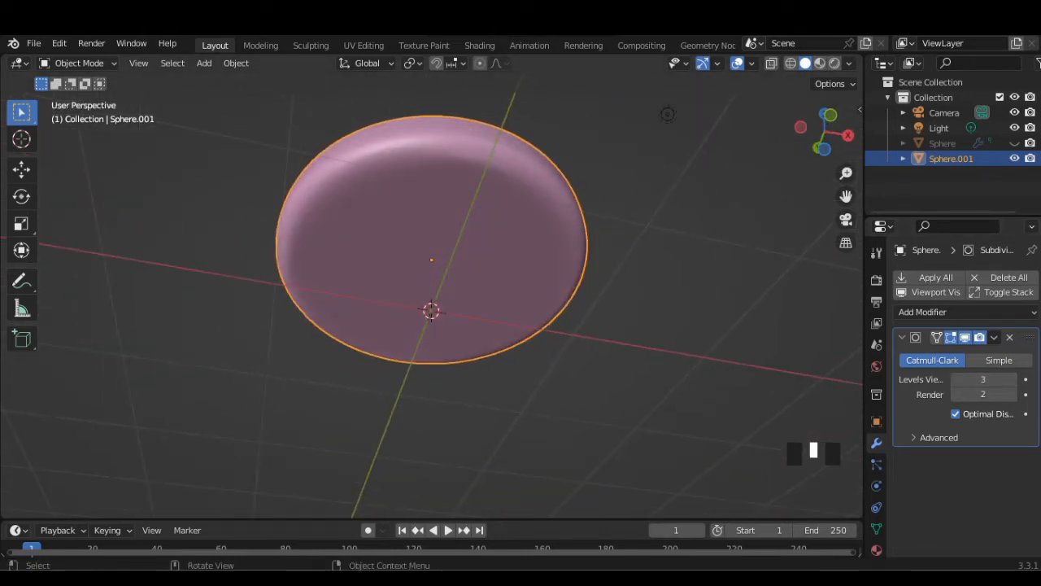
{"action": "key", "text": "Tab"}
{"action": "left_click", "coordinate": [373, 161]}
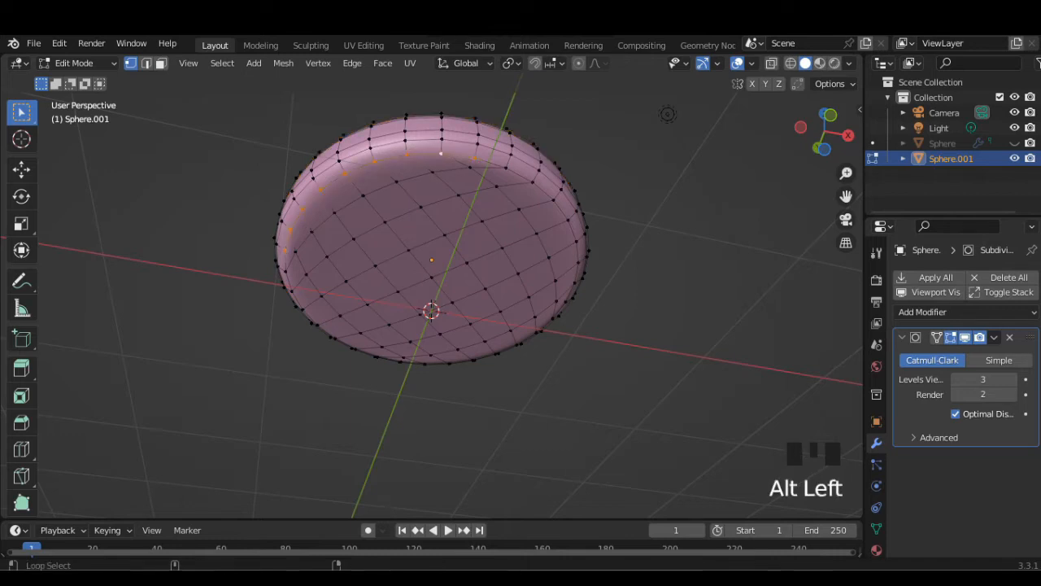
{"action": "left_click", "coordinate": [290, 287], "text": "alt+shift"}
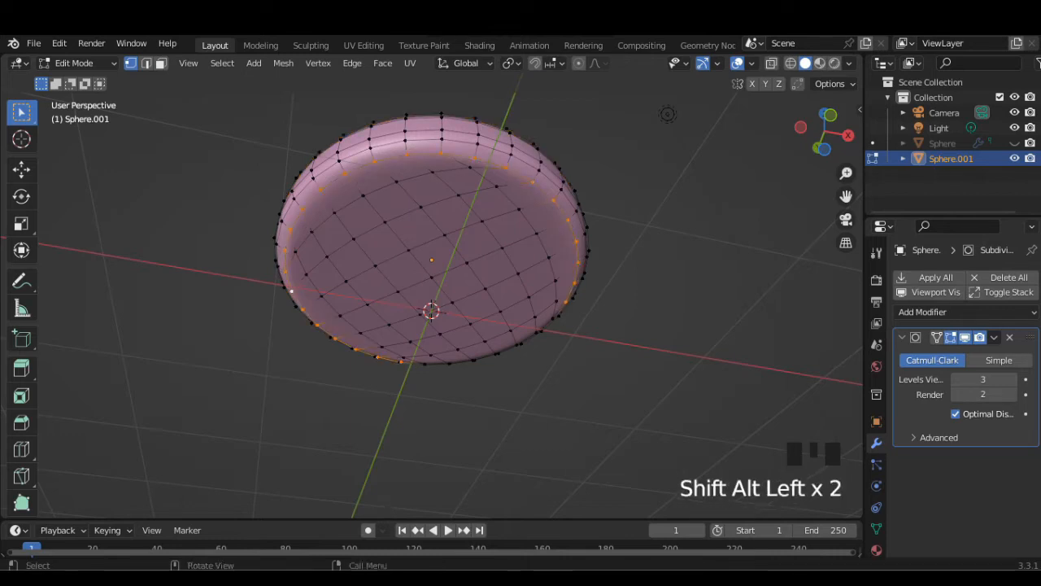
{"action": "middle_click_drag", "start_coordinate": [291, 287], "coordinate": [294, 239]}
{"action": "left_click", "coordinate": [440, 412], "text": "alt+shift"}
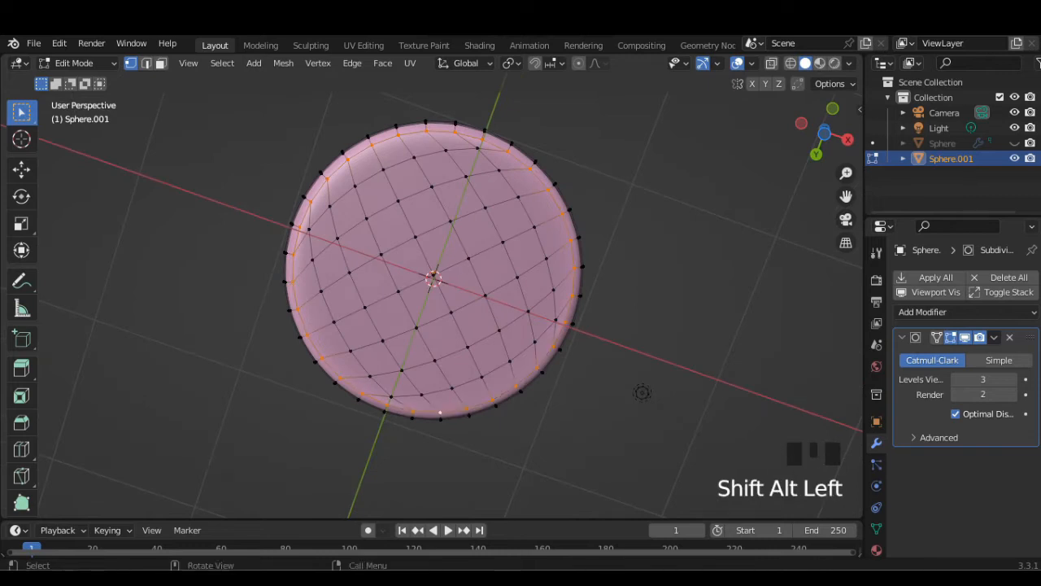
{"action": "middle_click_drag", "start_coordinate": [440, 414], "coordinate": [451, 333]}
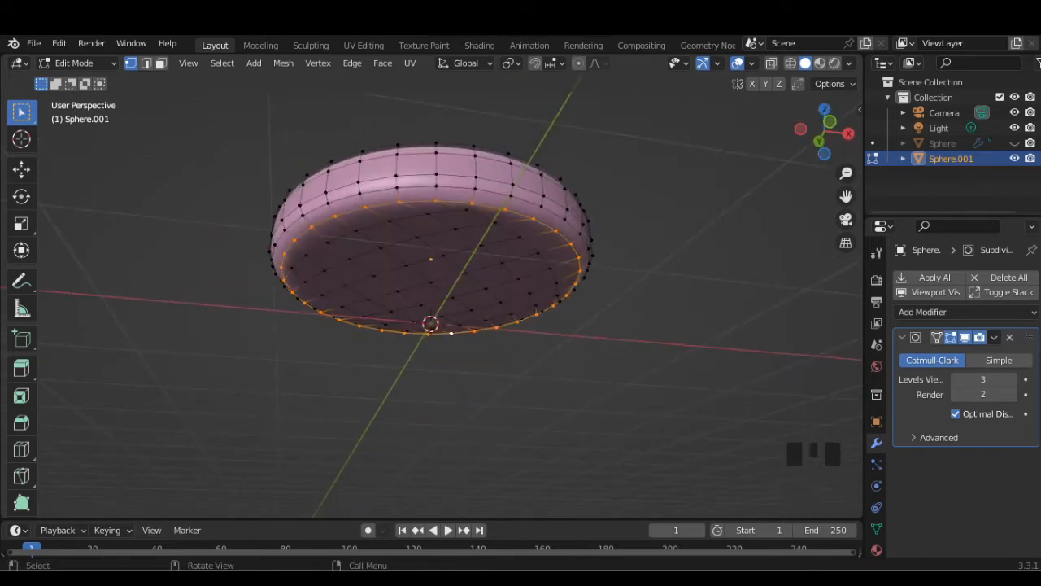
{"action": "key", "text": "e"}
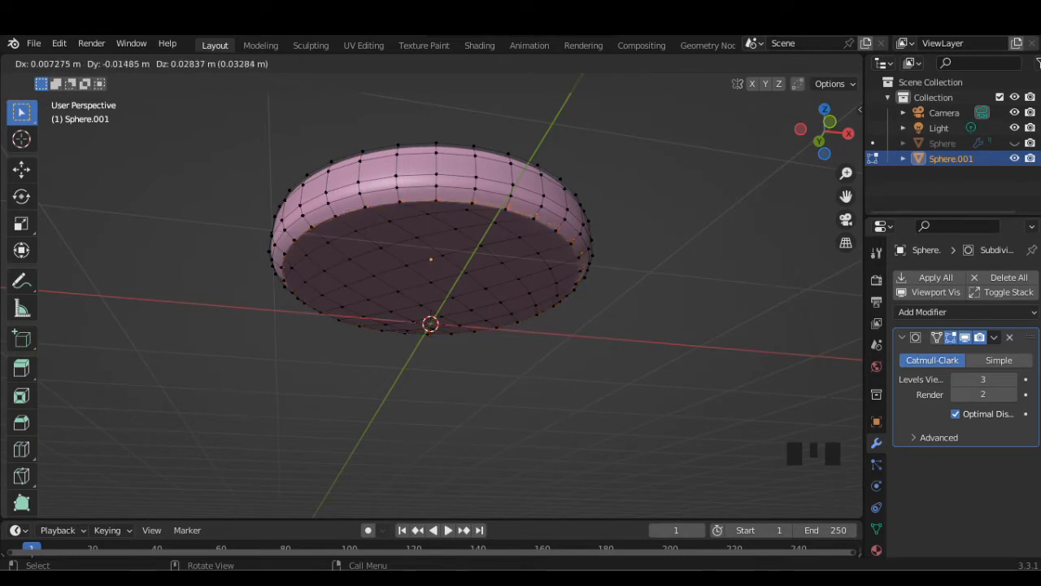
{"action": "left_click", "coordinate": [451, 333]}
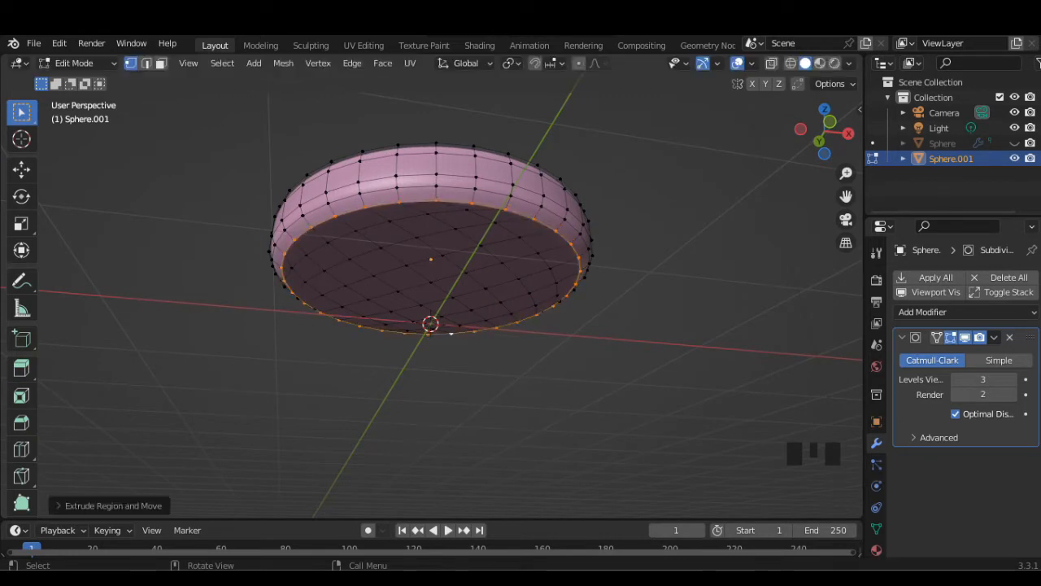
Step: Try scaling the extruded underside loop slightly inward
{"action": "key", "text": "s"}
{"action": "left_click", "coordinate": [450, 332]}
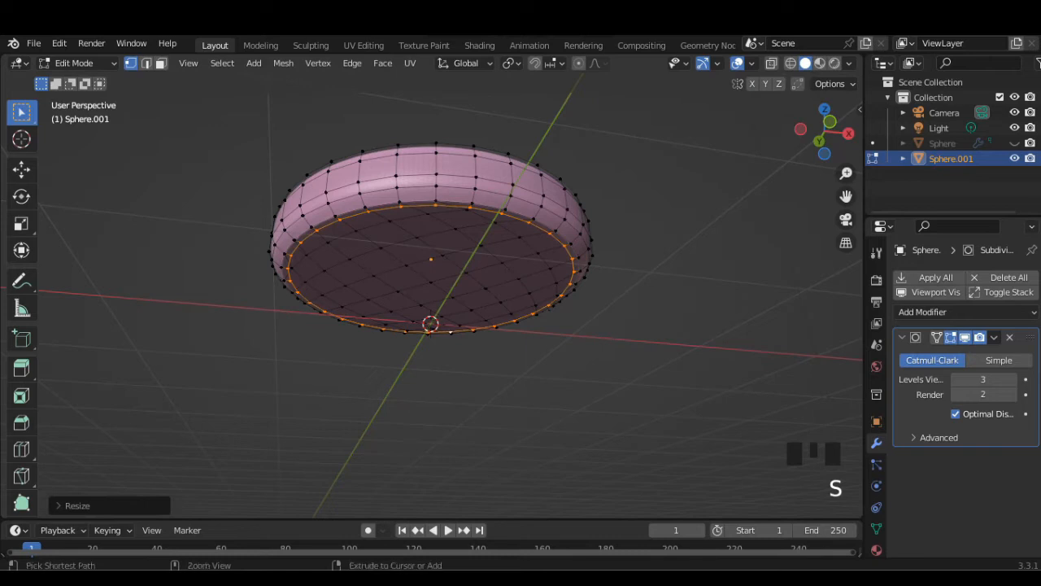
{"action": "key", "text": "ctrl+z"}
Step: Extrude the upper and lower edge loops on the side wall of Sphere.001 in place to sharpen them
{"action": "middle_click_drag", "start_coordinate": [451, 333], "coordinate": [460, 309]}
{"action": "key", "text": "Tab"}
{"action": "key", "text": "Tab"}
{"action": "left_click", "coordinate": [423, 270]}
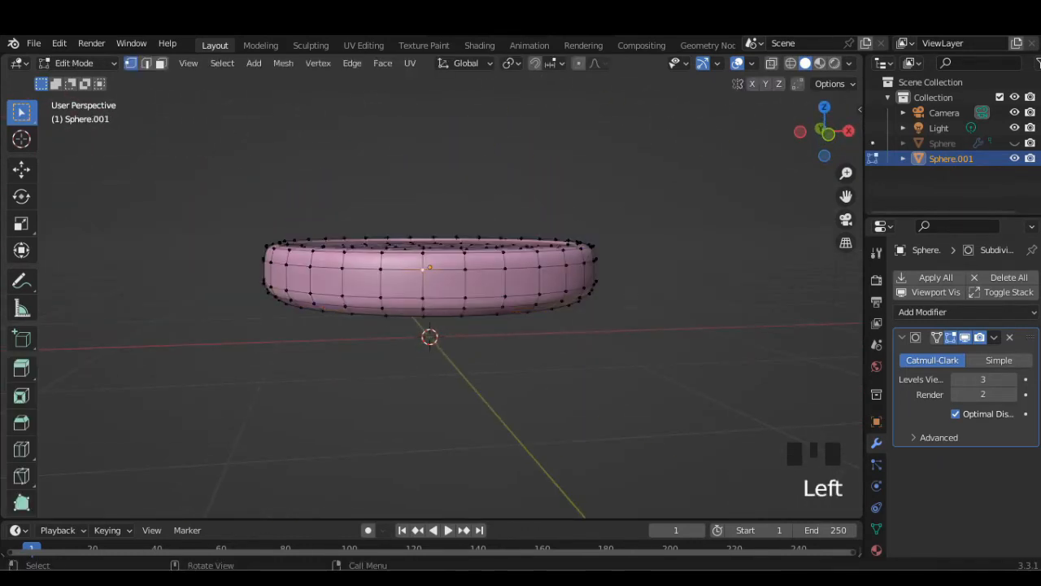
{"action": "key", "text": "e"}
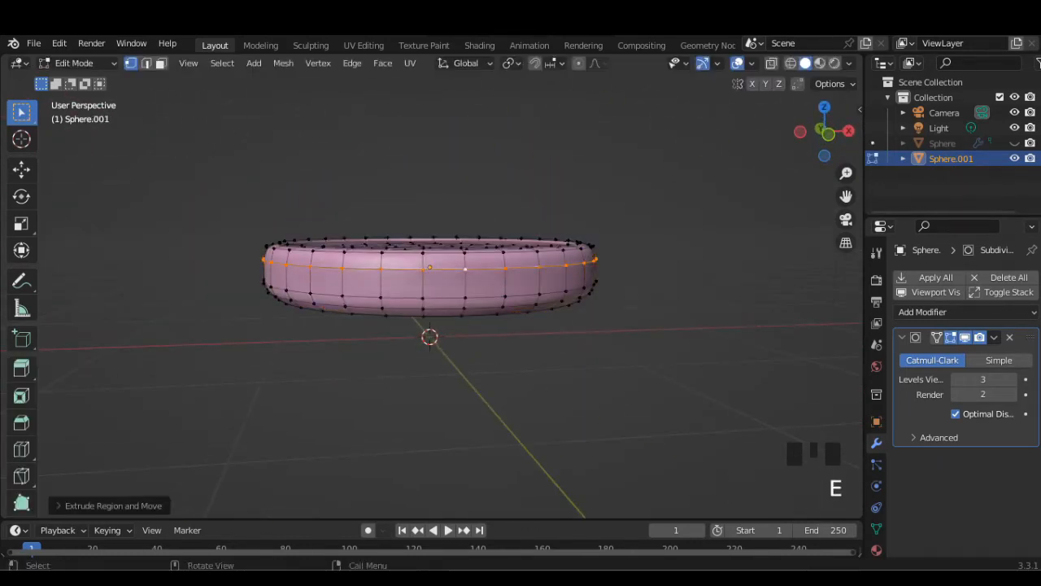
{"action": "left_click", "coordinate": [423, 299]}
{"action": "key", "text": "e"}
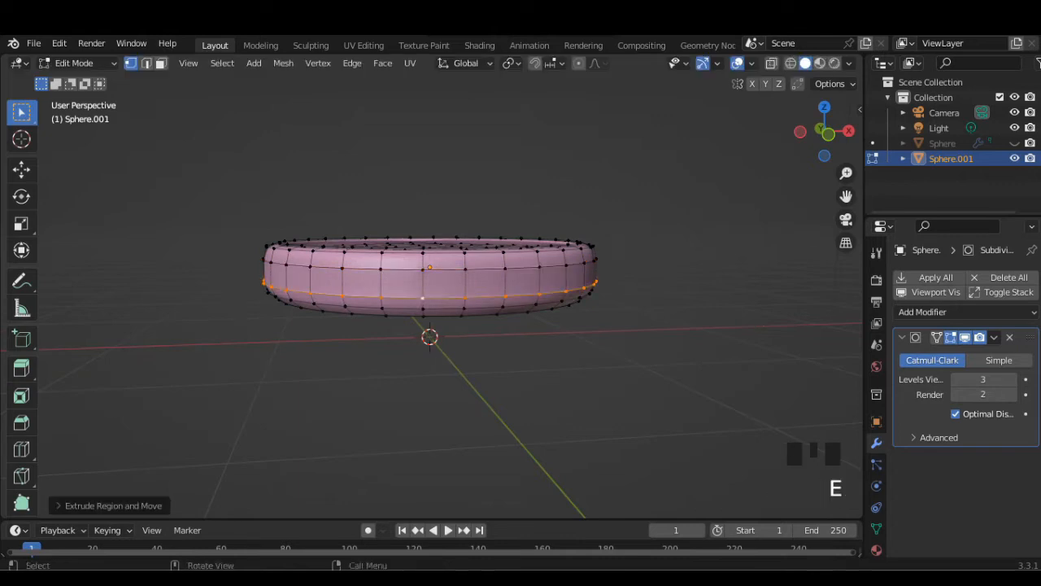
{"action": "key", "text": "Tab"}
Step: Unhide the Sphere case and scale Sphere.001 down to about 0.96 in the top view
{"action": "middle_click_drag", "start_coordinate": [431, 406], "coordinate": [411, 484]}
{"action": "left_click", "coordinate": [824, 122]}
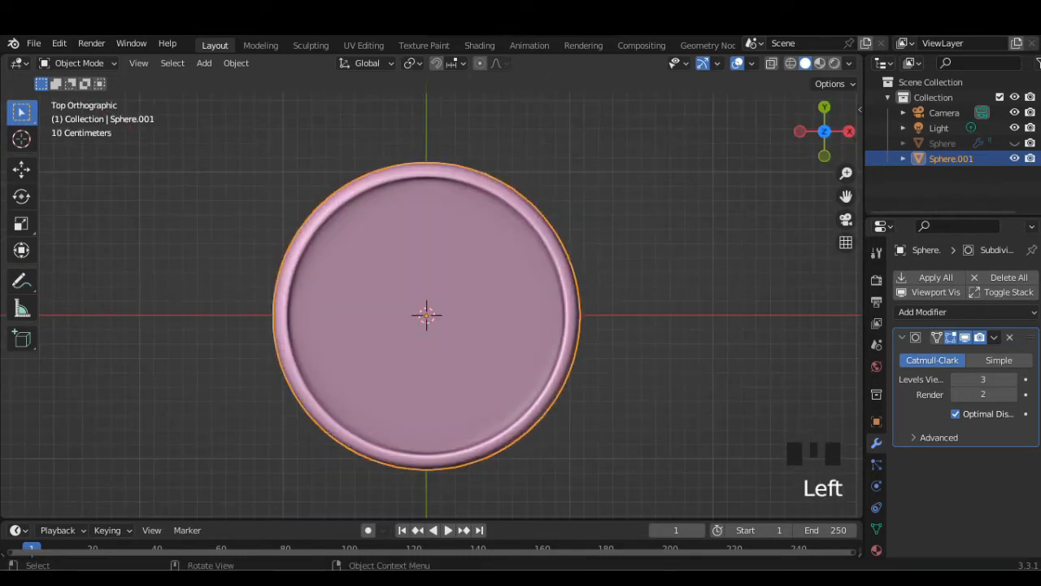
{"action": "left_click", "coordinate": [1015, 143]}
{"action": "scroll", "coordinate": [431, 309], "scroll_direction": "up", "scroll_amount": 1}
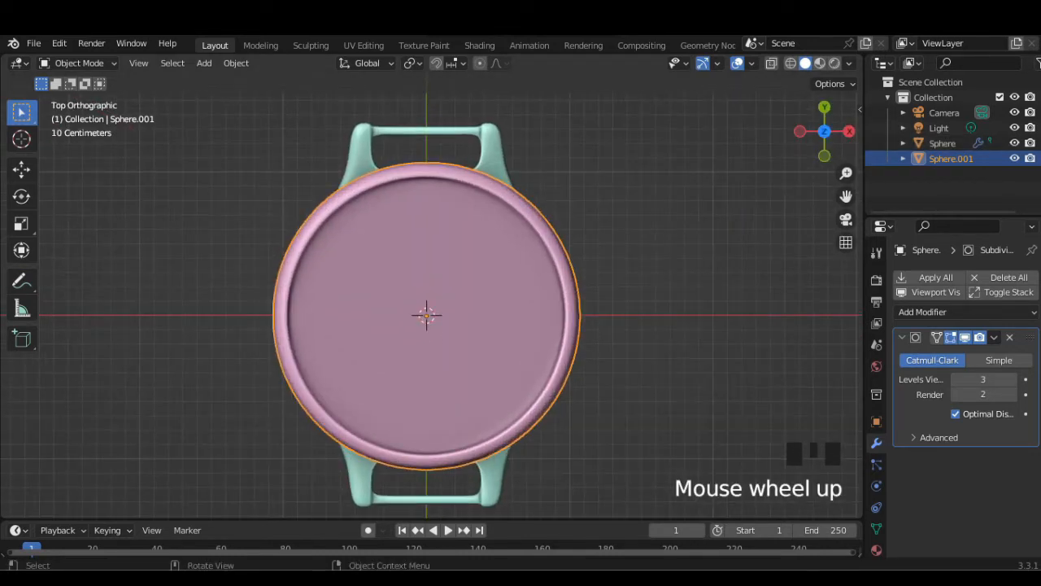
{"action": "left_click", "coordinate": [651, 268]}
{"action": "left_click", "coordinate": [541, 322]}
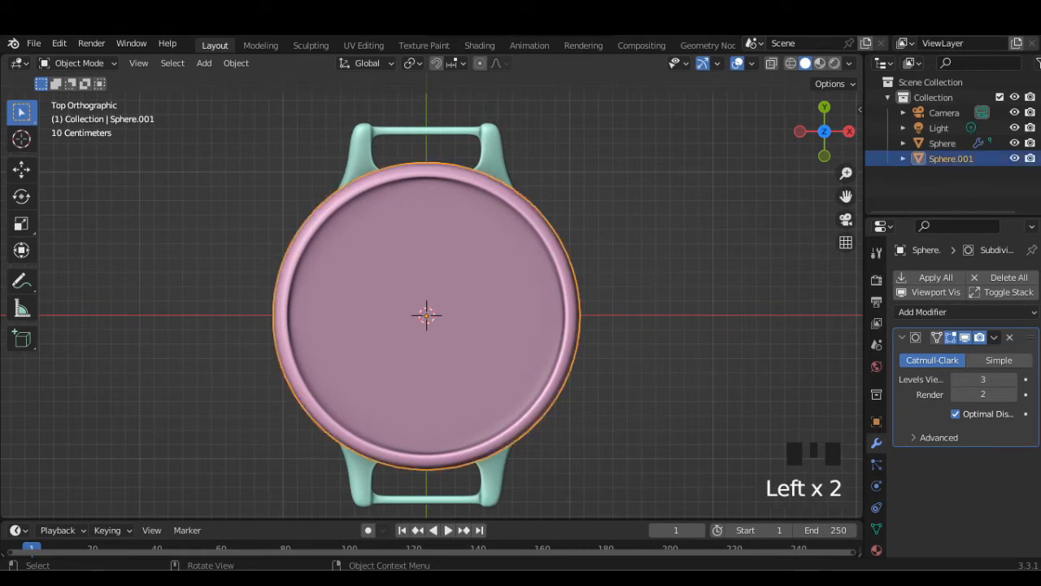
{"action": "key", "text": "s"}
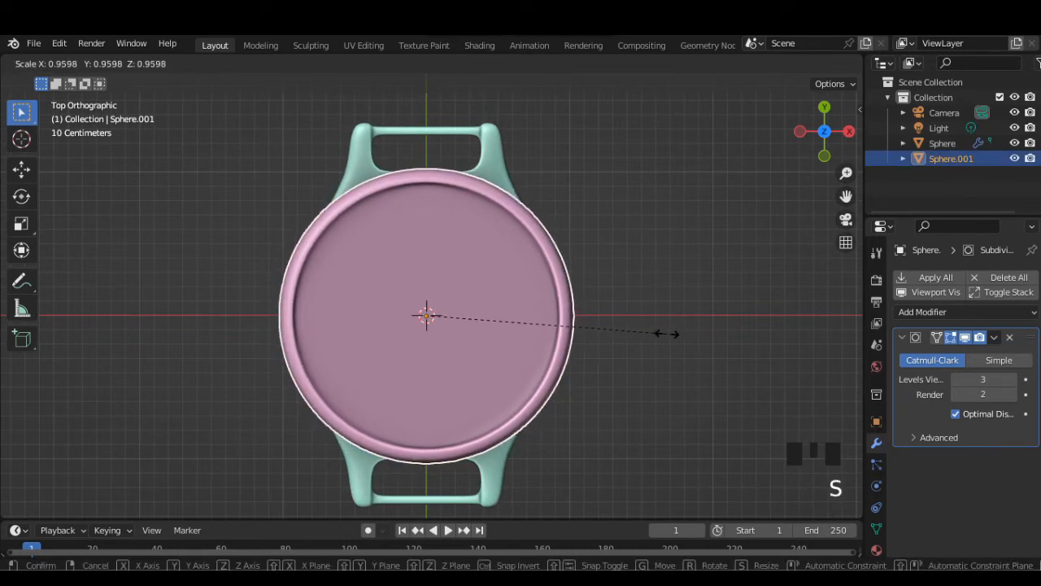
{"action": "left_click", "coordinate": [667, 334]}
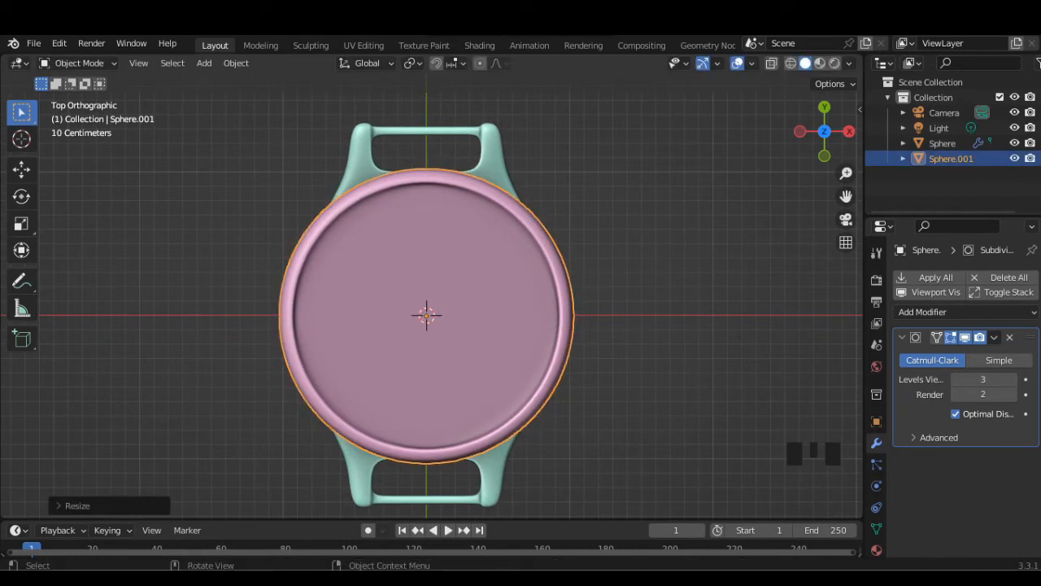
Step: Move Sphere.001 down along Z by about 0.5 m so it sits centred within the lugged case
{"action": "middle_click_drag", "start_coordinate": [667, 333], "coordinate": [665, 394]}
{"action": "left_click", "coordinate": [825, 148]}
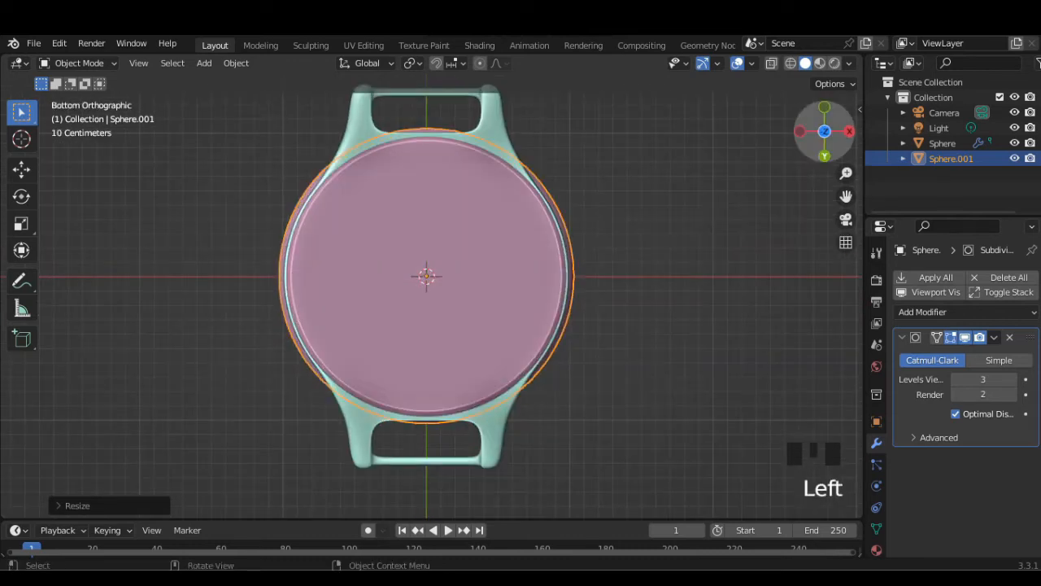
{"action": "left_click", "coordinate": [850, 131]}
{"action": "key", "text": "g"}
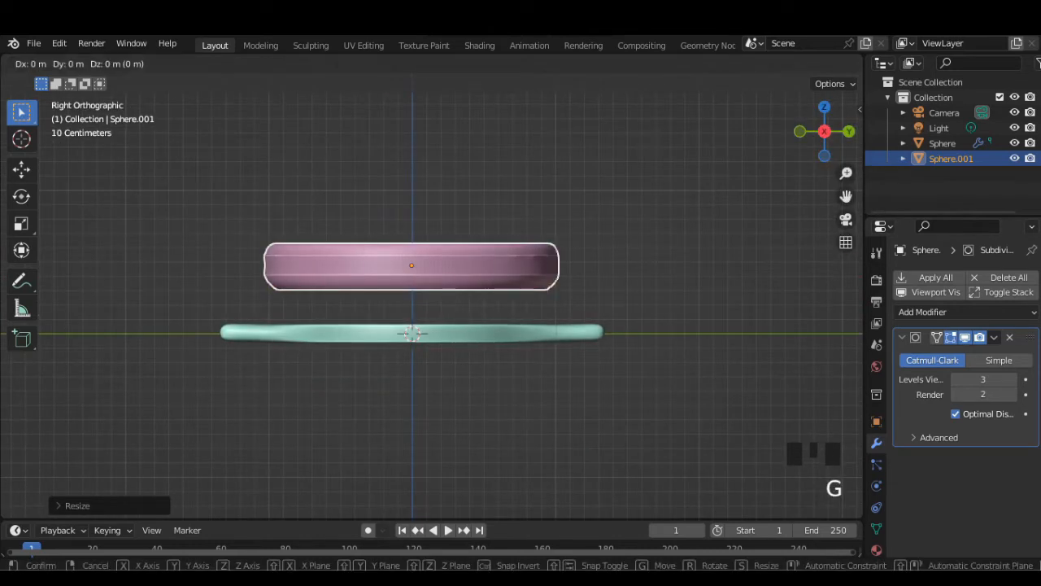
{"action": "key", "text": "z"}
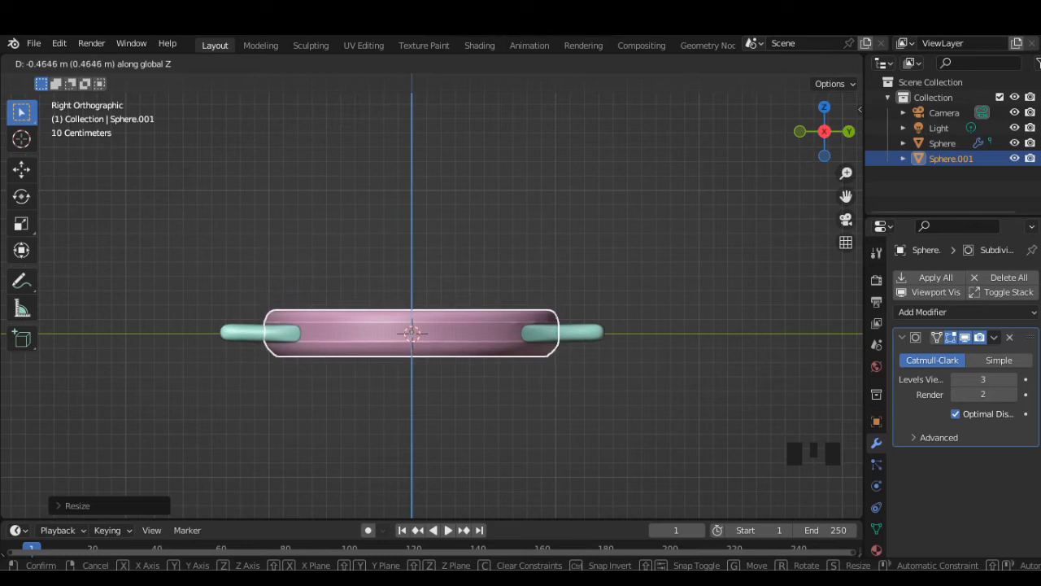
{"action": "key", "text": "Return"}
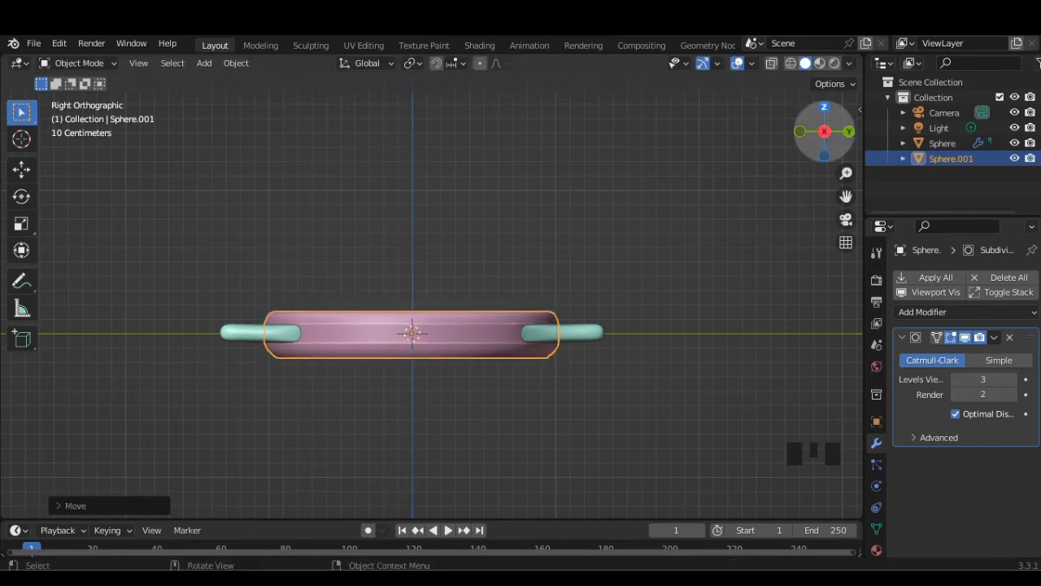
{"action": "left_click_drag", "start_coordinate": [823, 132], "coordinate": [825, 130]}
{"action": "left_click", "coordinate": [824, 107]}
{"action": "left_click", "coordinate": [692, 325]}
{"action": "scroll", "coordinate": [692, 325], "scroll_direction": "down", "scroll_amount": 3}
{"action": "mouse_move", "coordinate": [691, 325]}
{"action": "middle_mouse_down"}
{"action": "mouse_move", "coordinate": [671, 301]}
{"action": "mouse_move", "coordinate": [690, 322]}
{"action": "middle_mouse_up"}
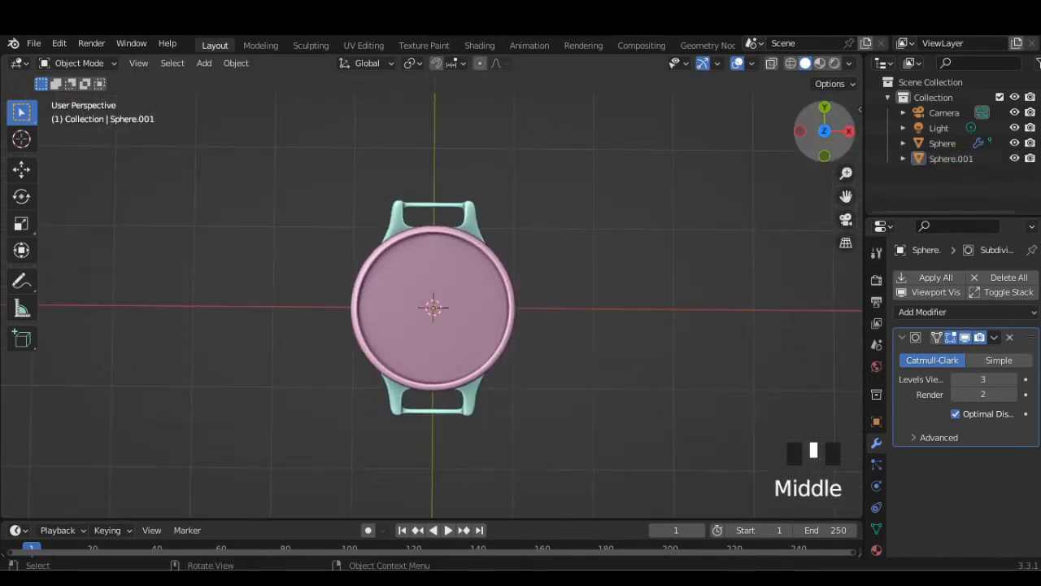
Step: Add a single-vertex mesh in the right view and move the vertex just above the watch body
{"action": "left_click", "coordinate": [825, 128]}
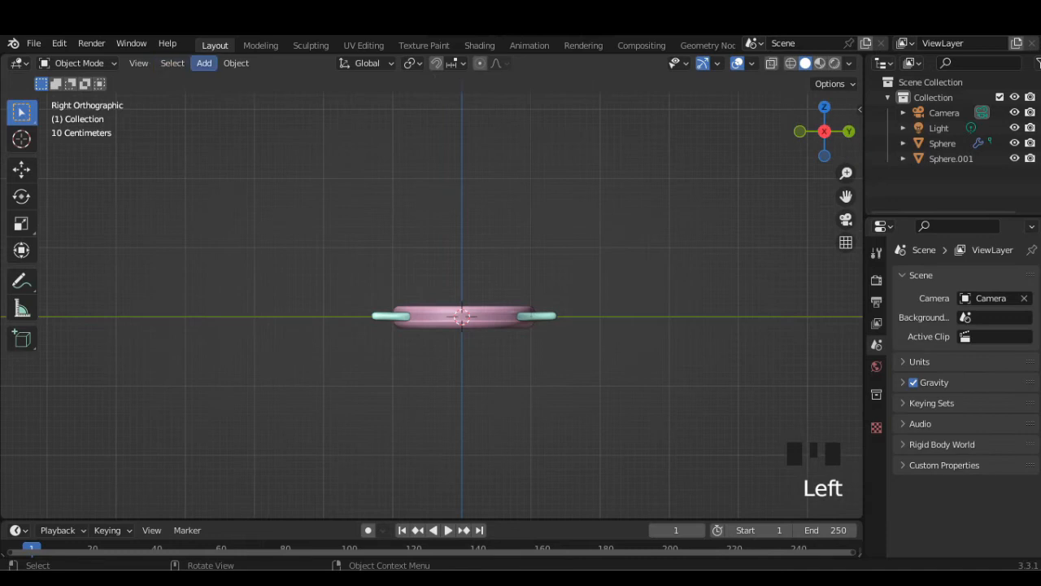
{"action": "left_click", "coordinate": [204, 63]}
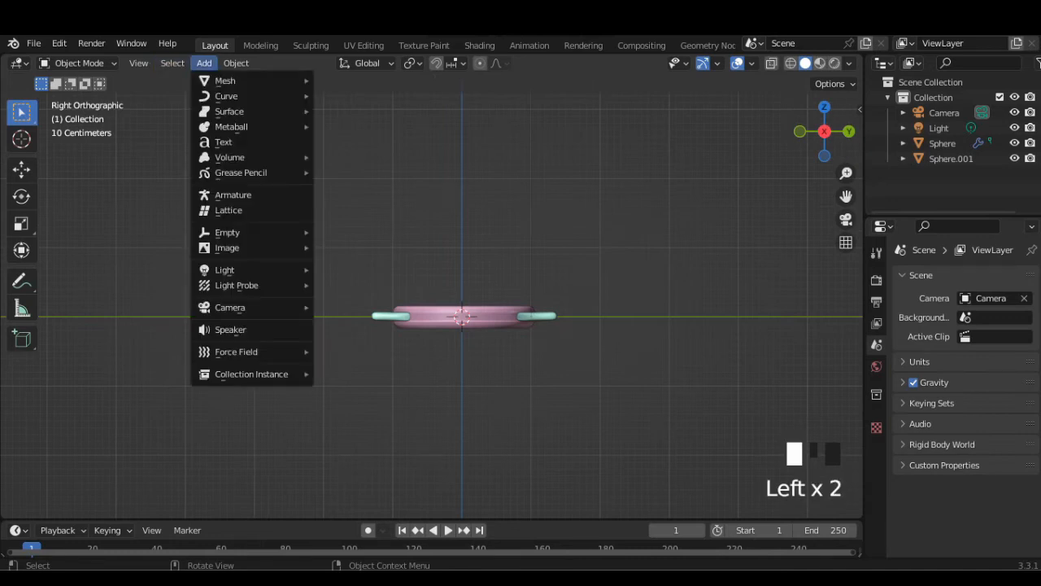
{"action": "mouse_move", "coordinate": [244, 80]}
{"action": "mouse_move", "coordinate": [374, 358]}
{"action": "left_click", "coordinate": [494, 358]}
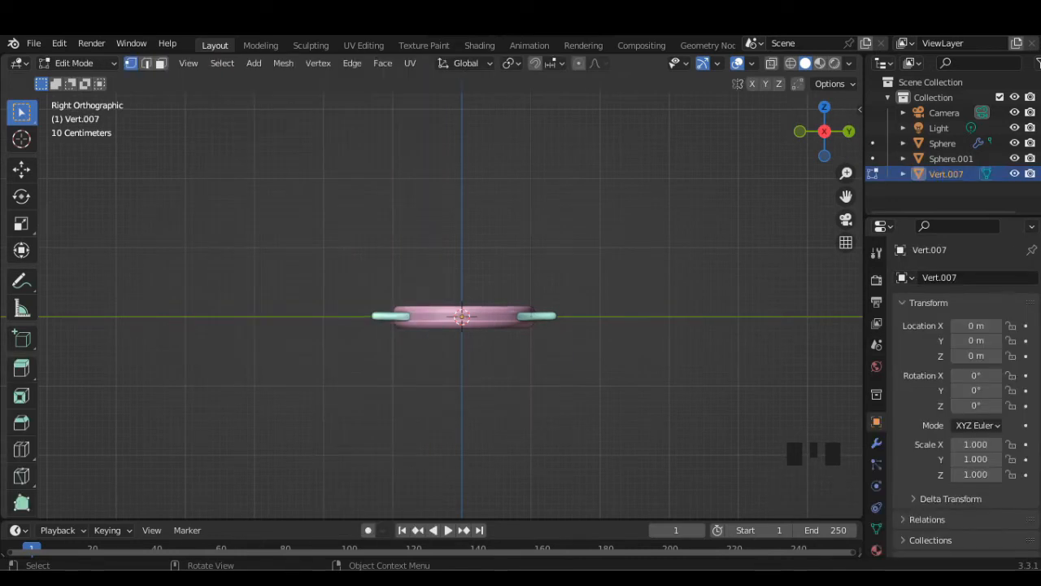
{"action": "key", "text": "g"}
{"action": "key", "text": "Return"}
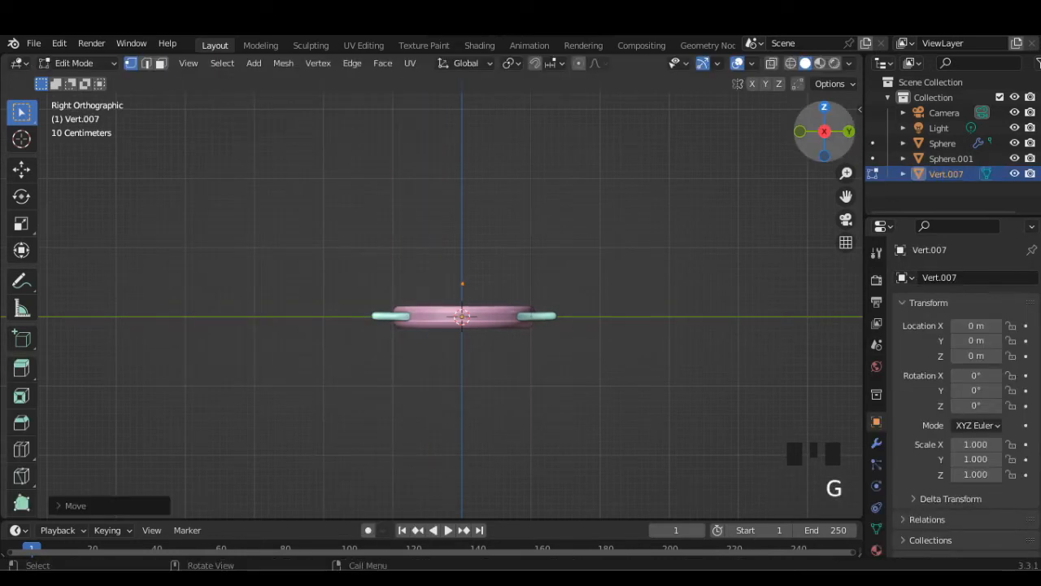
Step: Move the vertex in the top, back and right views so it sits just outside the +Y lug crossbar, centred on the watch
{"action": "left_click", "coordinate": [824, 107]}
{"action": "key", "text": "g"}
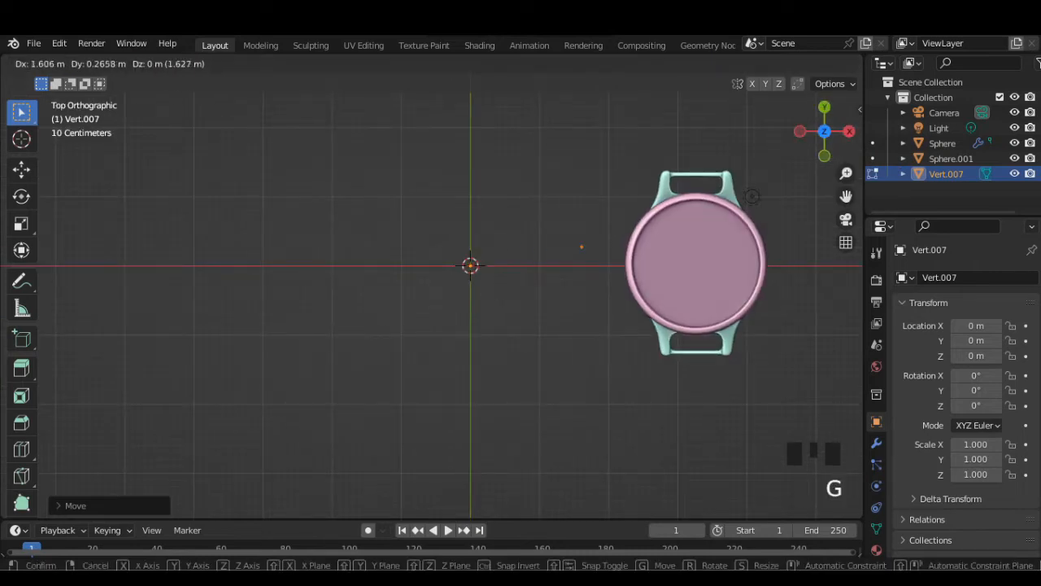
{"action": "left_click", "coordinate": [751, 196]}
{"action": "left_click", "coordinate": [824, 156]}
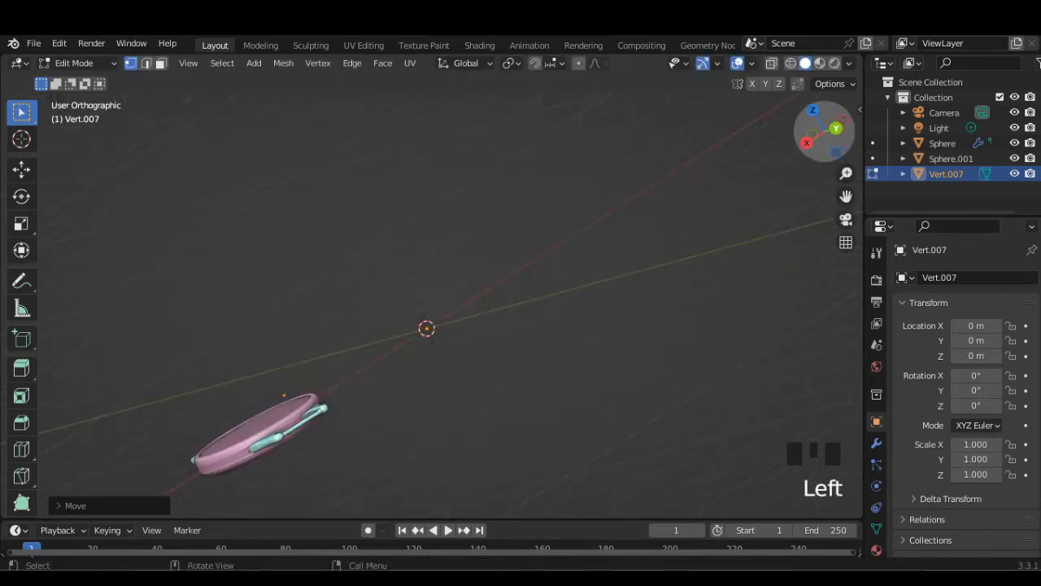
{"action": "key", "text": "g"}
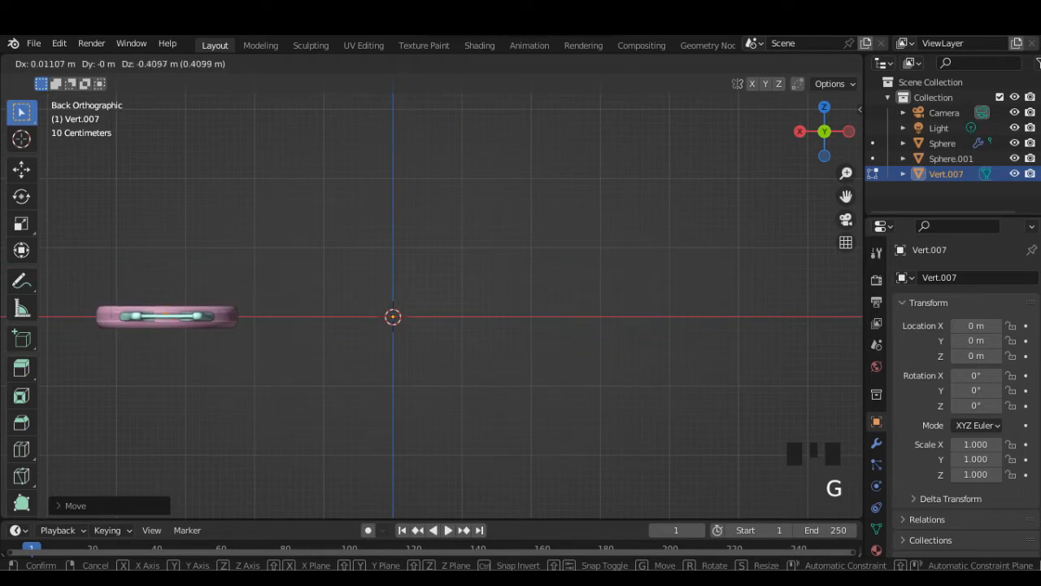
{"action": "left_click", "coordinate": [814, 187]}
{"action": "left_click", "coordinate": [848, 131]}
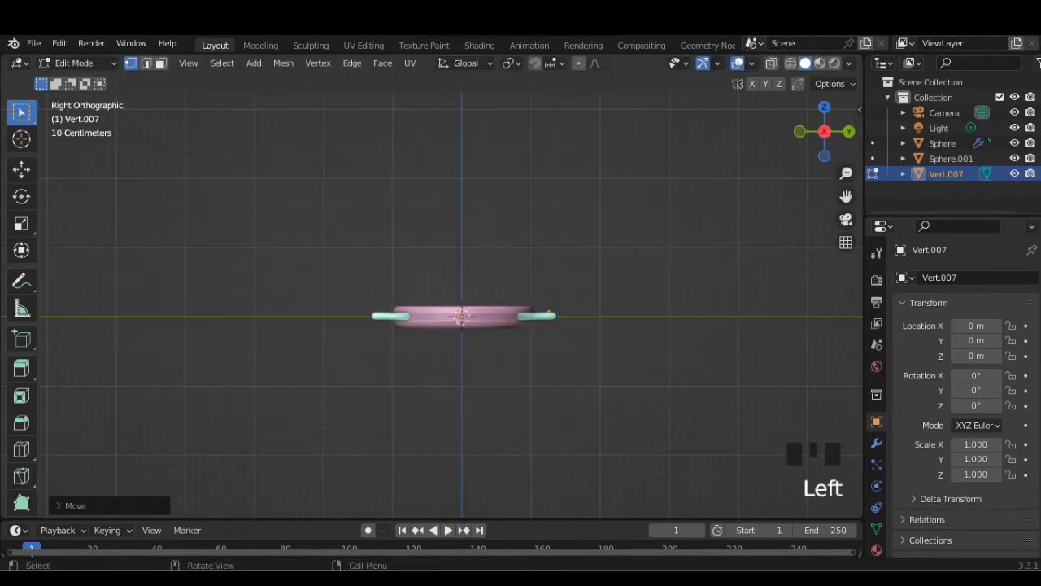
{"action": "key", "text": "g"}
{"action": "key", "text": "Return"}
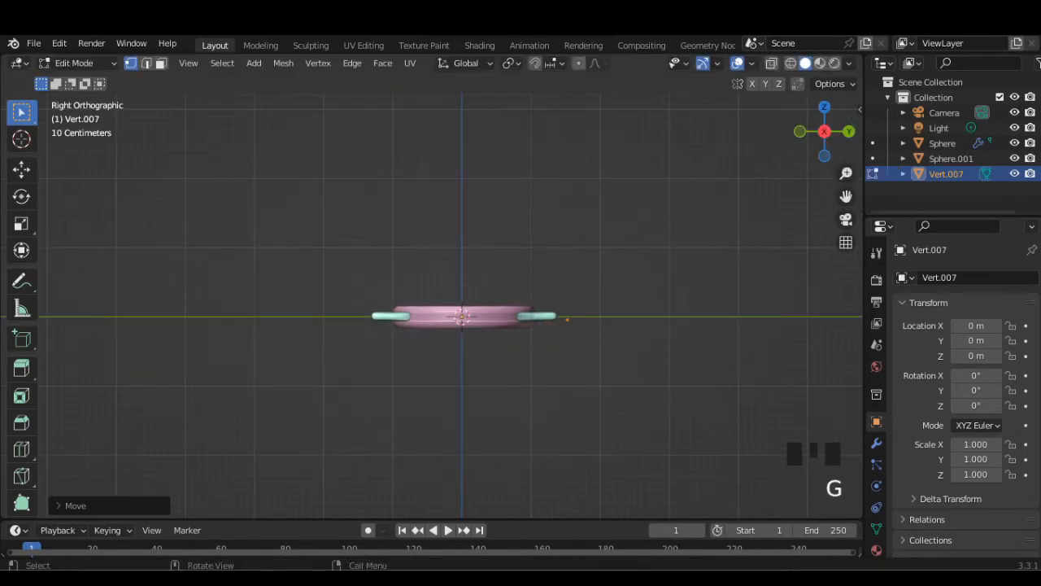
Step: Extrude the vertex repeatedly around the +Y crossbar to form an open strap loop in side profile
{"action": "key", "text": "e"}
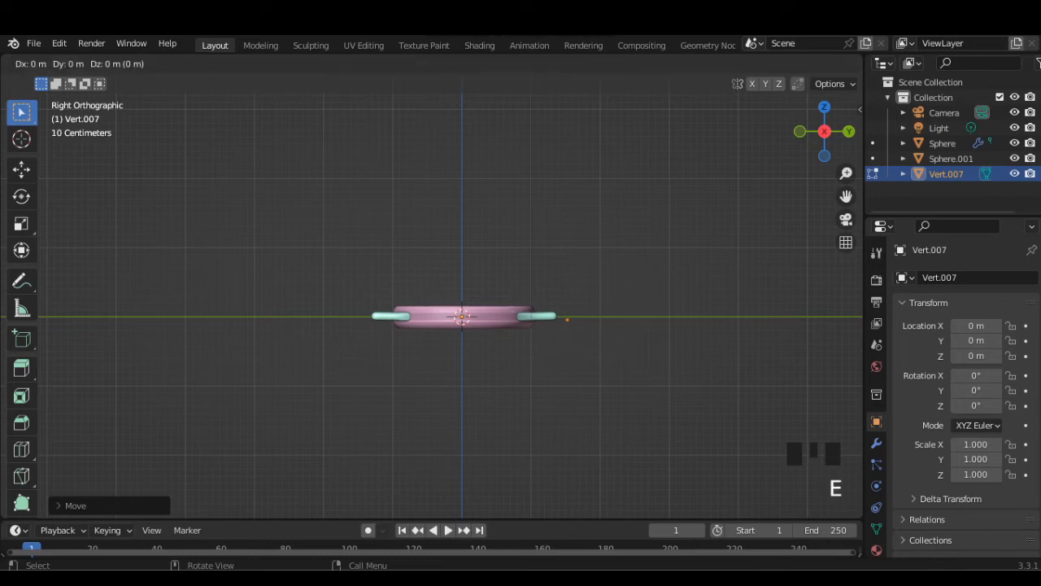
{"action": "left_click", "coordinate": [561, 320]}
{"action": "key", "text": "e"}
{"action": "left_click", "coordinate": [561, 320]}
{"action": "key", "text": "e"}
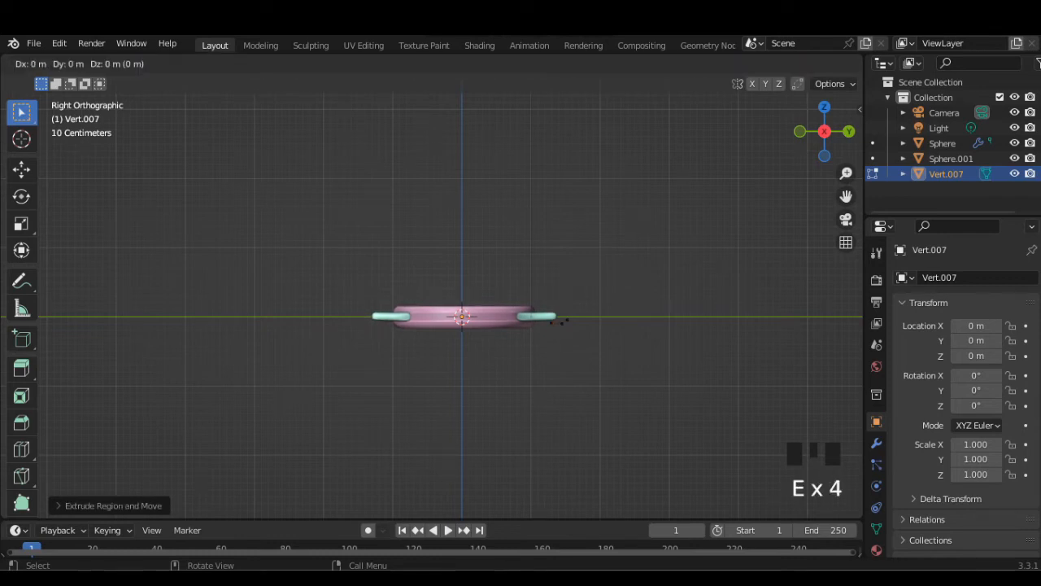
{"action": "left_click", "coordinate": [560, 320]}
{"action": "key", "text": "e"}
{"action": "left_click", "coordinate": [560, 320]}
{"action": "key", "text": "e"}
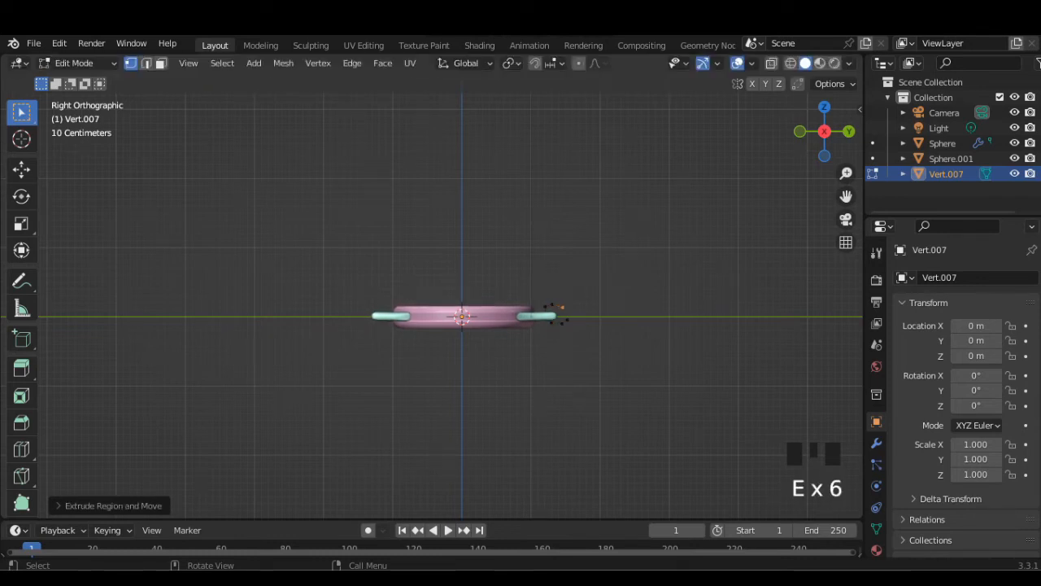
{"action": "left_click", "coordinate": [559, 317]}
{"action": "key", "text": "e"}
{"action": "left_click", "coordinate": [560, 317]}
Step: Extrude the loop's end a short way outward, followed by two long segments along Y for the strap profile
{"action": "key", "text": "e"}
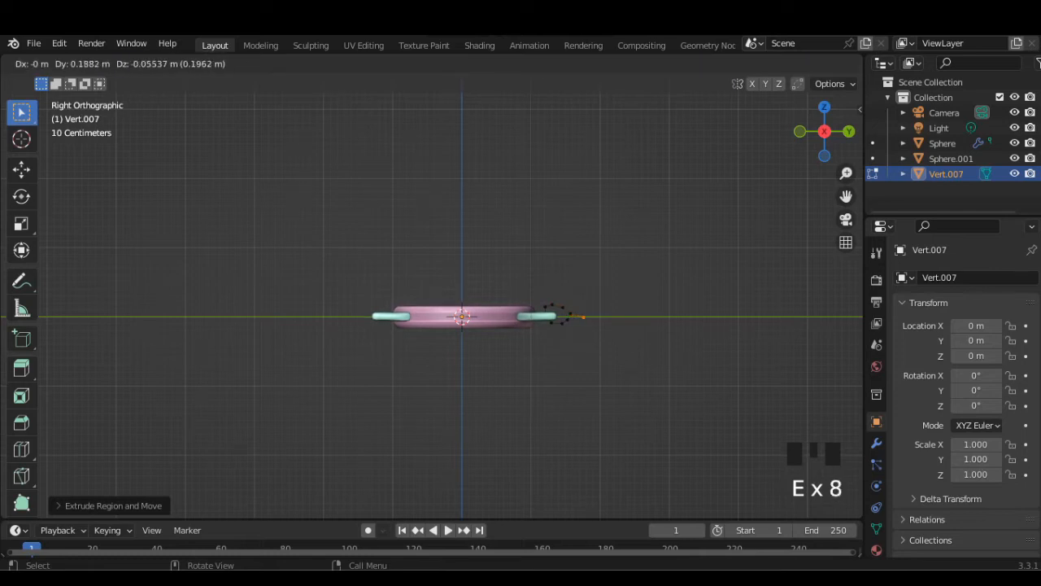
{"action": "left_click", "coordinate": [583, 317]}
{"action": "key", "text": "e"}
{"action": "key", "text": "y"}
{"action": "left_click", "coordinate": [653, 318]}
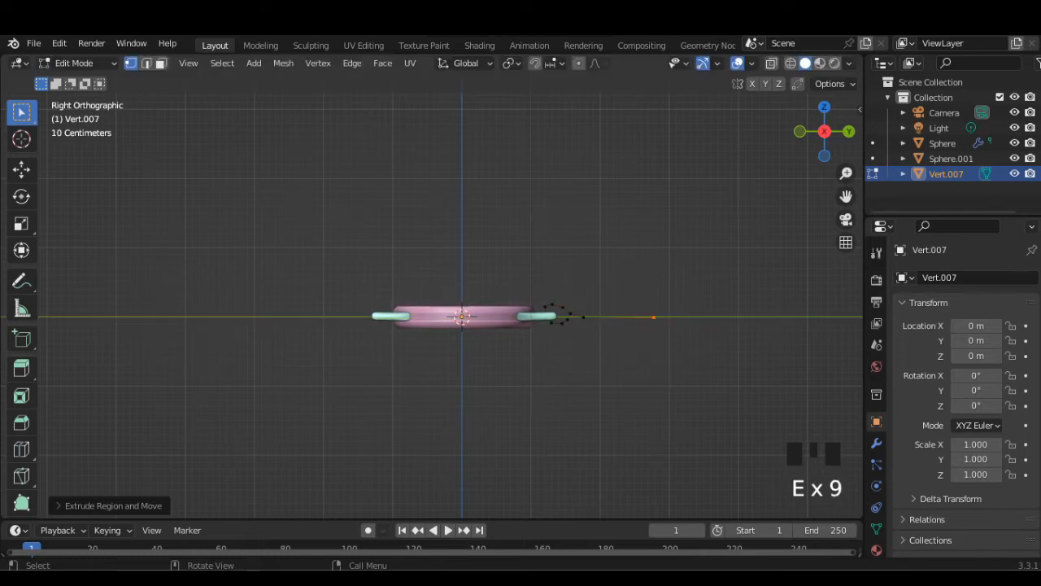
{"action": "key", "text": "e"}
{"action": "key", "text": "y"}
{"action": "left_click", "coordinate": [738, 317]}
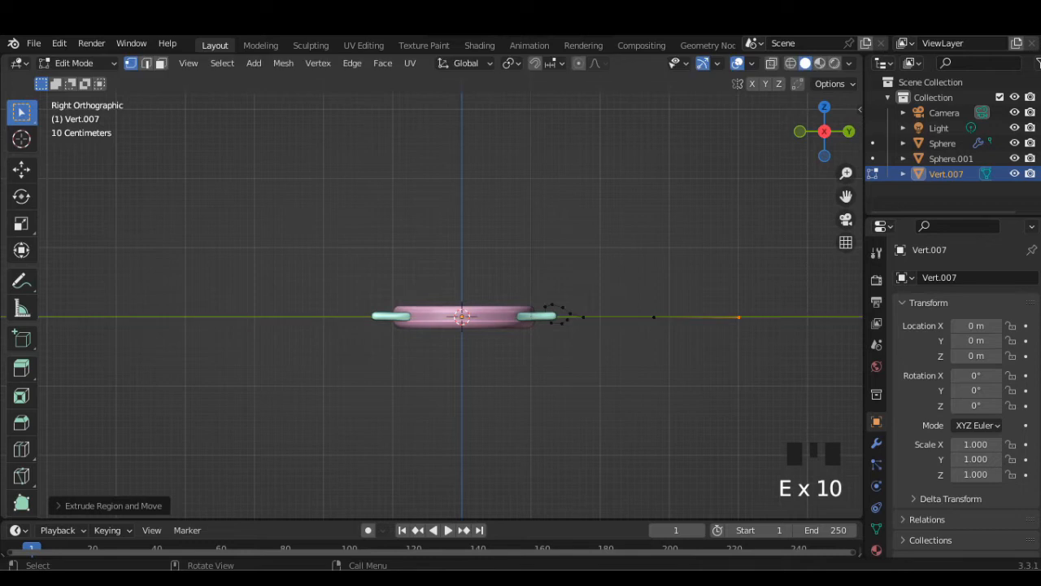
Step: Duplicate the strap profile object in place and set the copy's origin to its geometry
{"action": "key", "text": "Tab"}
{"action": "key", "text": "shift+d"}
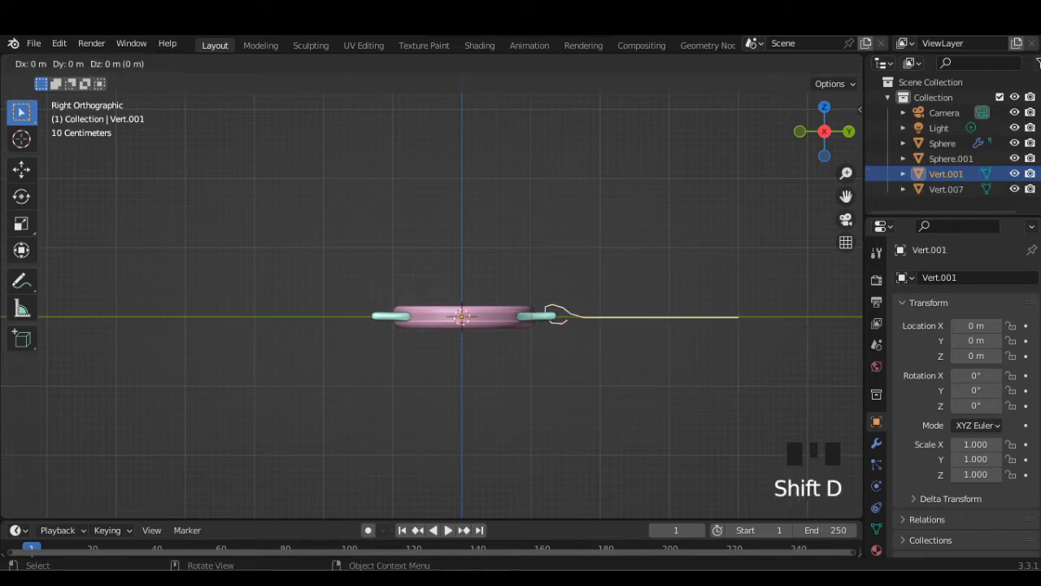
{"action": "key", "text": "Escape"}
{"action": "left_click", "coordinate": [236, 62]}
{"action": "mouse_move", "coordinate": [260, 93]}
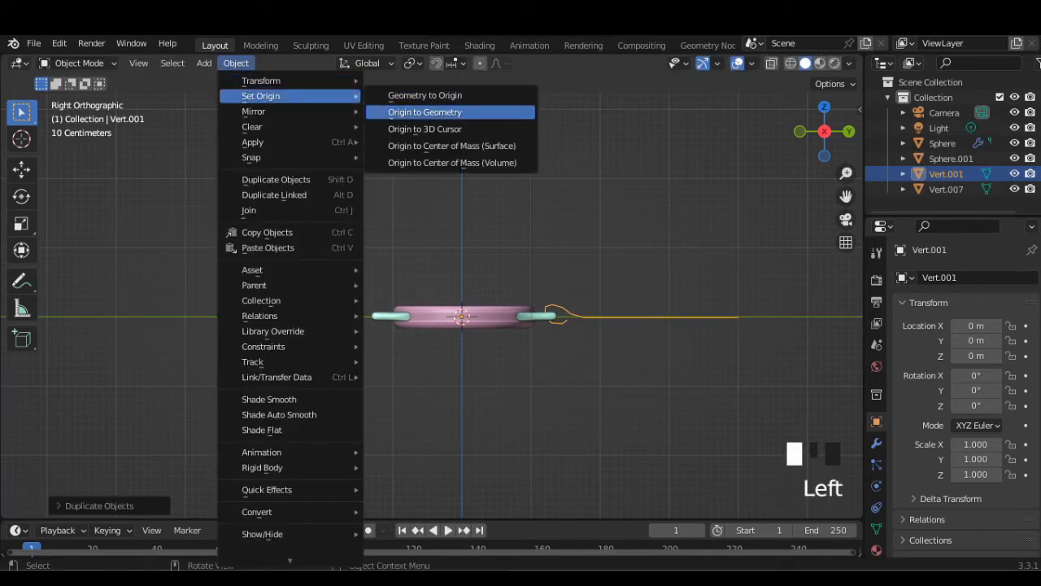
{"action": "left_click", "coordinate": [425, 112]}
Step: Rotate the copied strap profile around global Z to face the other way and move it about -3.444 m along Y to the opposite lug
{"action": "key", "text": "r"}
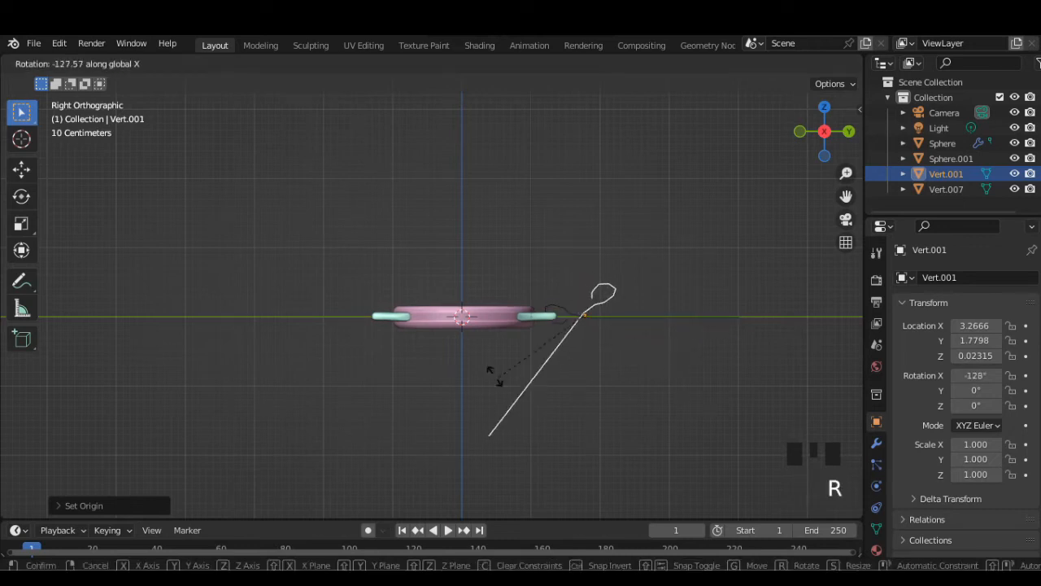
{"action": "key", "text": "x"}
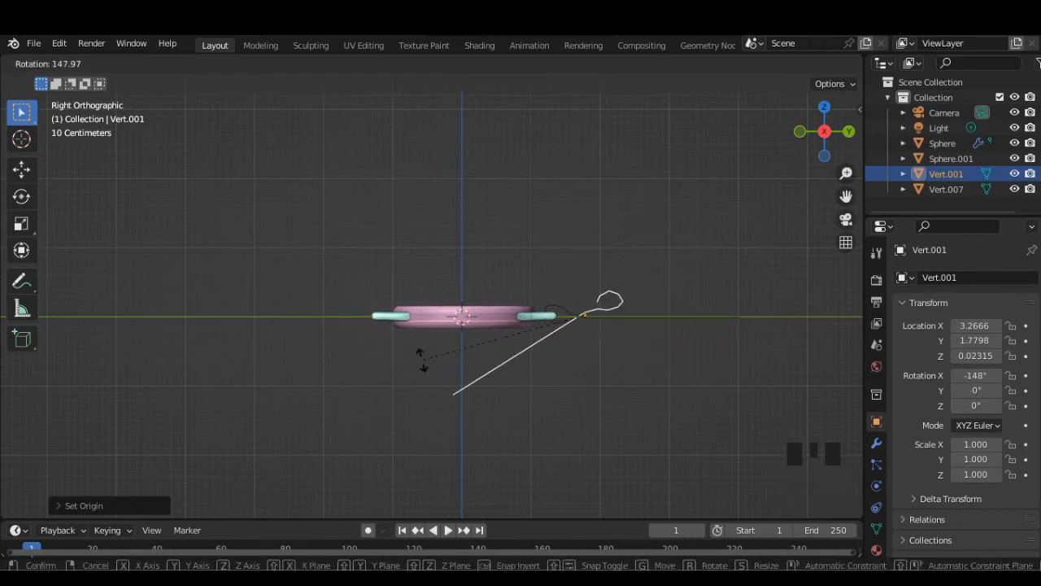
{"action": "key", "text": "z"}
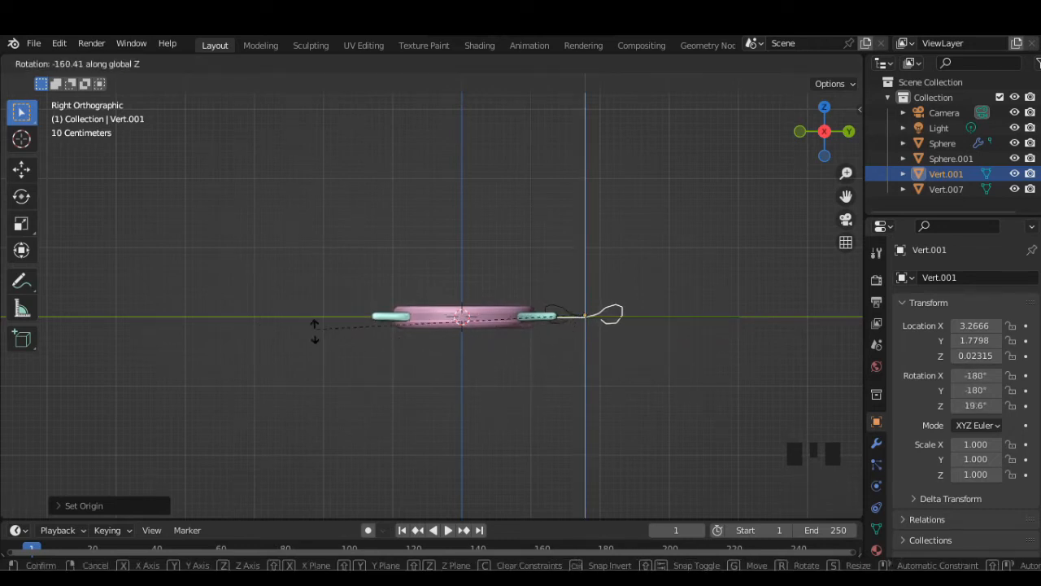
{"action": "left_click", "coordinate": [314, 329]}
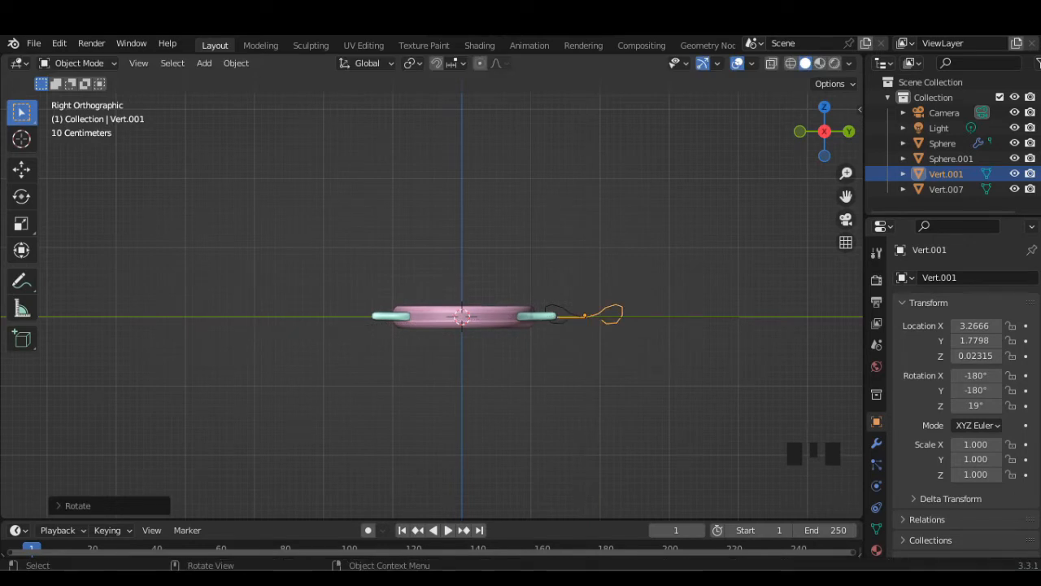
{"action": "key", "text": "g"}
{"action": "key", "text": "y"}
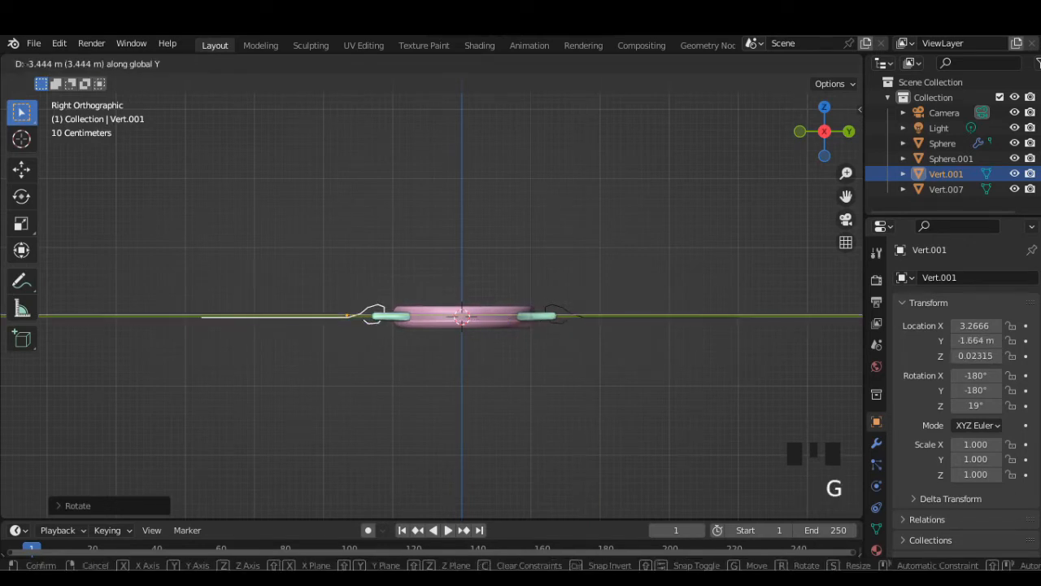
{"action": "key", "text": "Return"}
Step: Rotate the copied strap profile in the top view until it lines up with the watch's lengthwise axis
{"action": "left_click", "coordinate": [824, 107]}
{"action": "scroll", "coordinate": [824, 131], "scroll_direction": "down", "scroll_amount": 2}
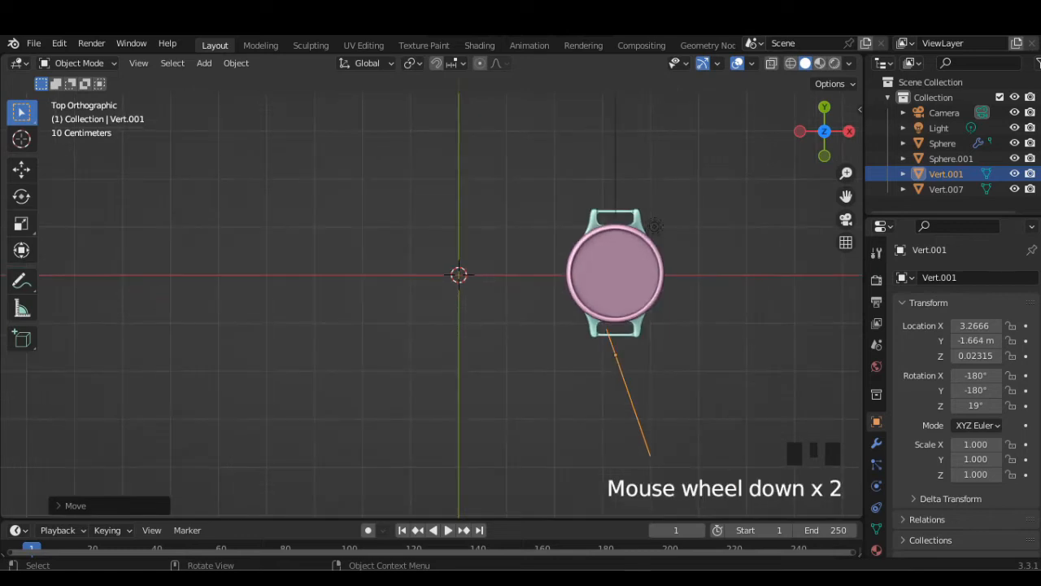
{"action": "key", "text": "r"}
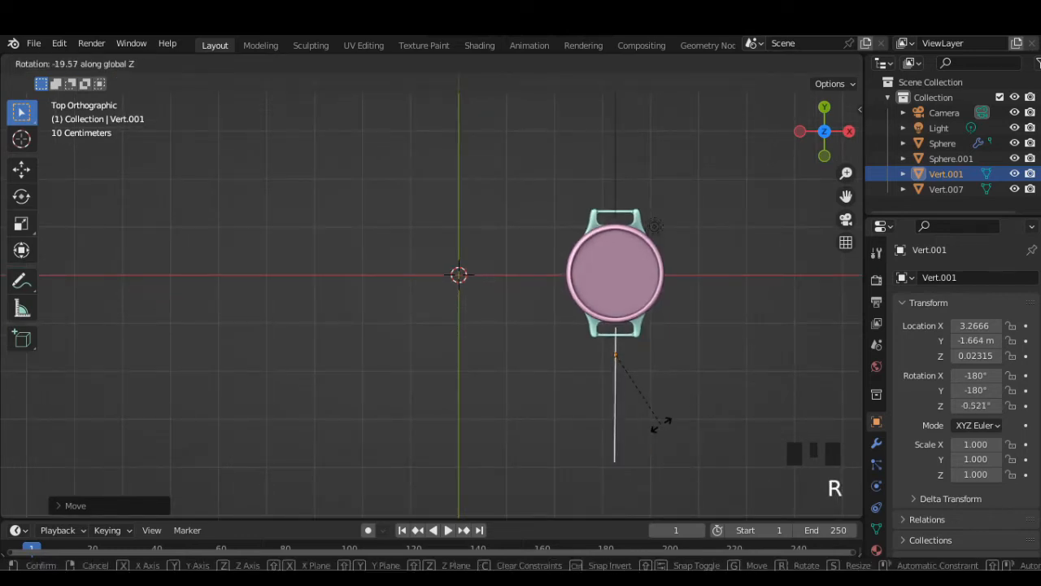
{"action": "left_click", "coordinate": [663, 422]}
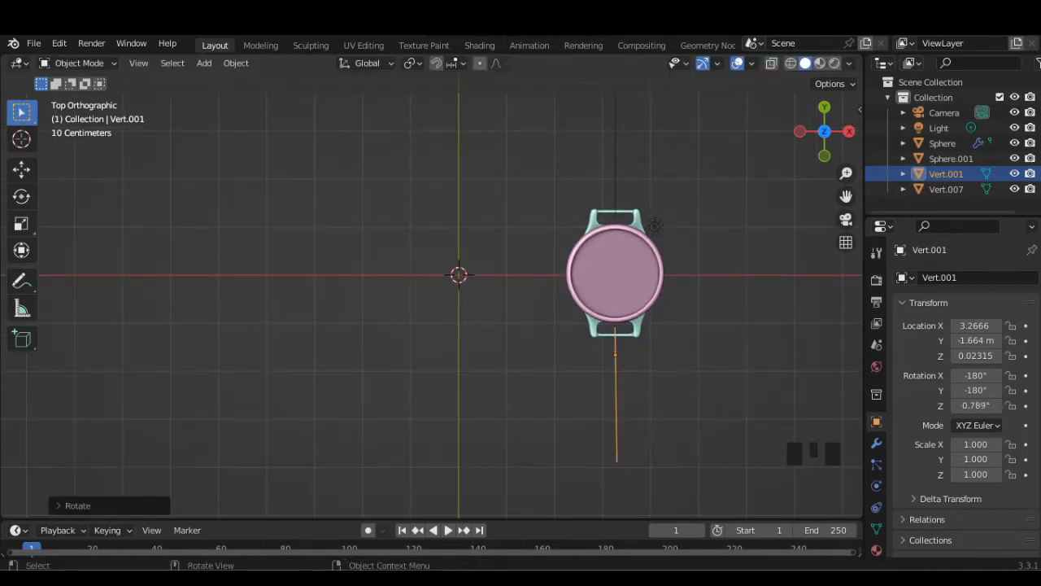
Step: Extrude the outer end vertex of Vert.001 repeatedly in the right view to form a small round buckle loop at the strap's end
{"action": "left_click", "coordinate": [848, 131]}
{"action": "scroll", "coordinate": [449, 301], "scroll_direction": "up", "scroll_amount": 2}
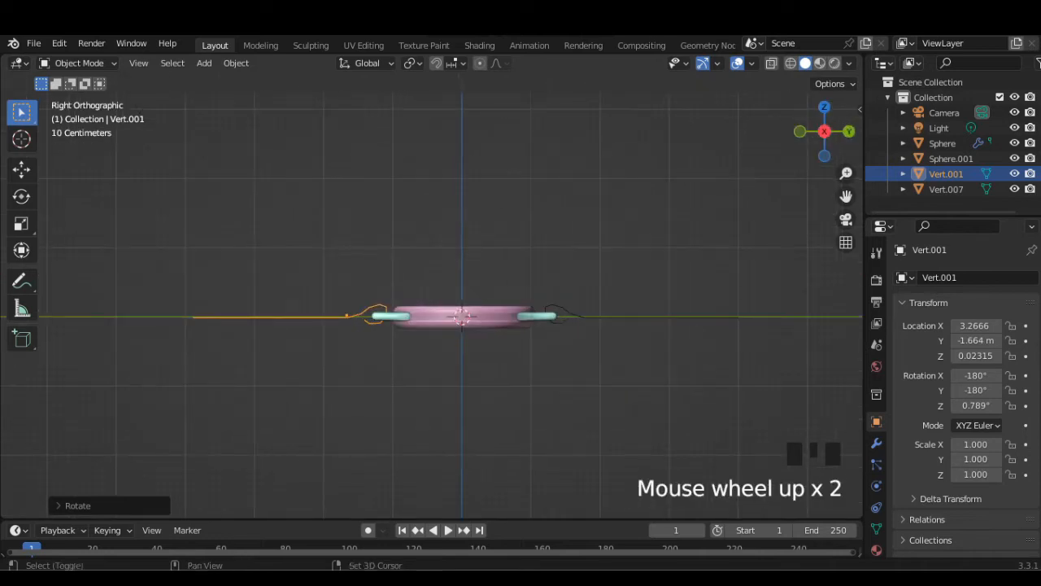
{"action": "middle_click_drag", "start_coordinate": [449, 317], "coordinate": [506, 313], "text": "shift"}
{"action": "key", "text": "Tab"}
{"action": "left_click", "coordinate": [248, 313]}
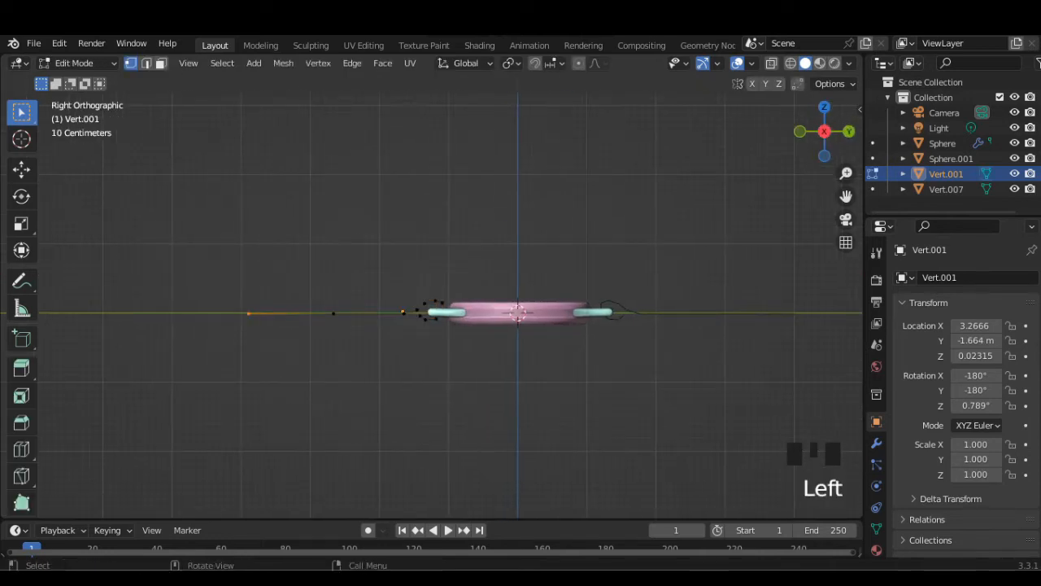
{"action": "key", "text": "g"}
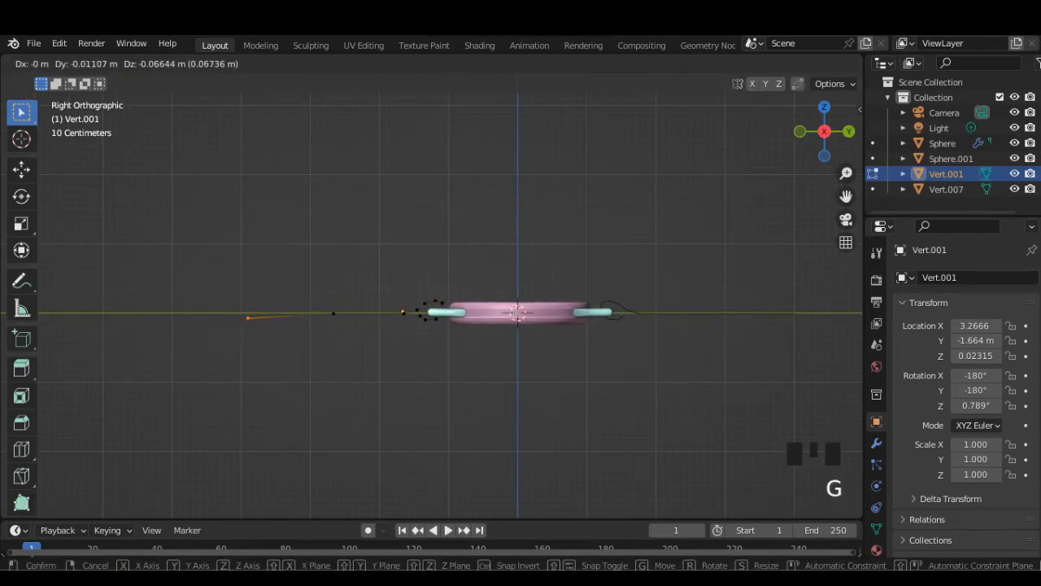
{"action": "right_click", "coordinate": [247, 312]}
{"action": "key", "text": "e"}
{"action": "right_click", "coordinate": [247, 313]}
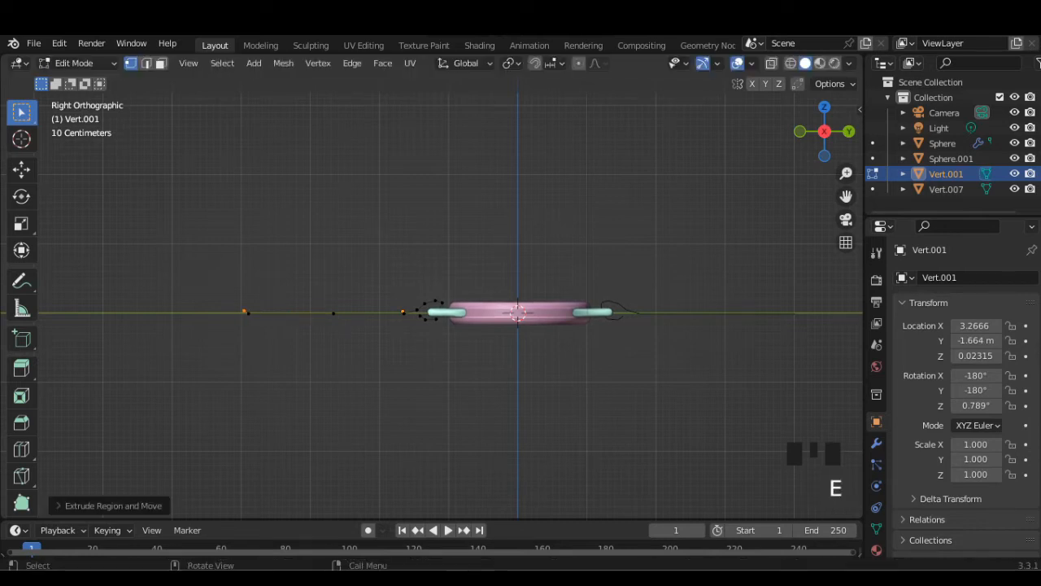
{"action": "key", "text": "e"}
{"action": "key", "text": "e"}
{"action": "key", "text": "e"}
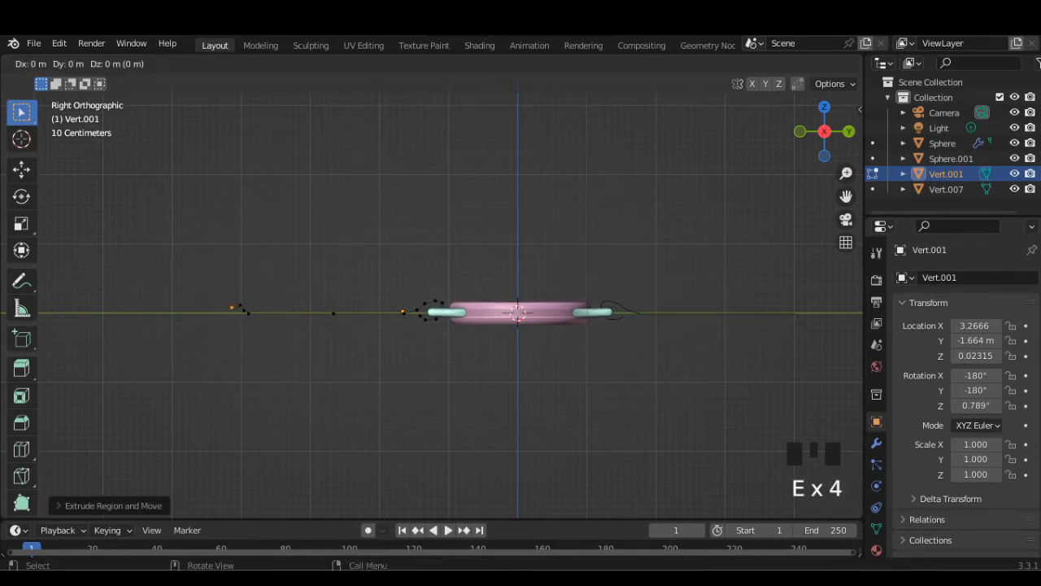
{"action": "left_click", "coordinate": [227, 317]}
{"action": "left_click", "coordinate": [234, 324]}
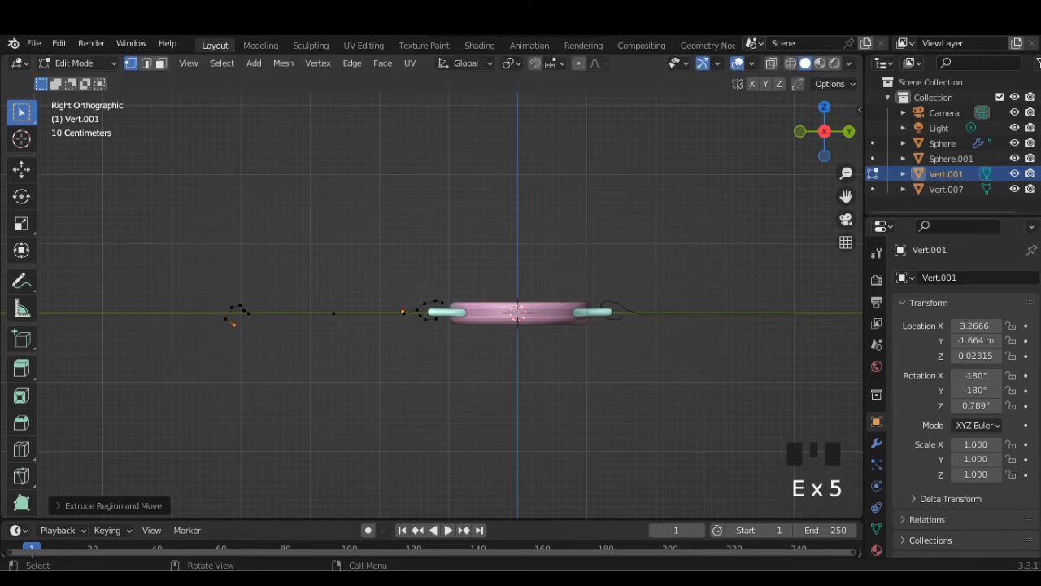
{"action": "key", "text": "e"}
{"action": "left_click", "coordinate": [244, 323]}
{"action": "key", "text": "e"}
{"action": "left_click", "coordinate": [252, 317]}
Step: Merge the meeting vertices of the strap-end loop at centre and those of the lug crossbar loop to close both loops
{"action": "left_click", "coordinate": [249, 313], "text": "shift"}
{"action": "key", "text": "m"}
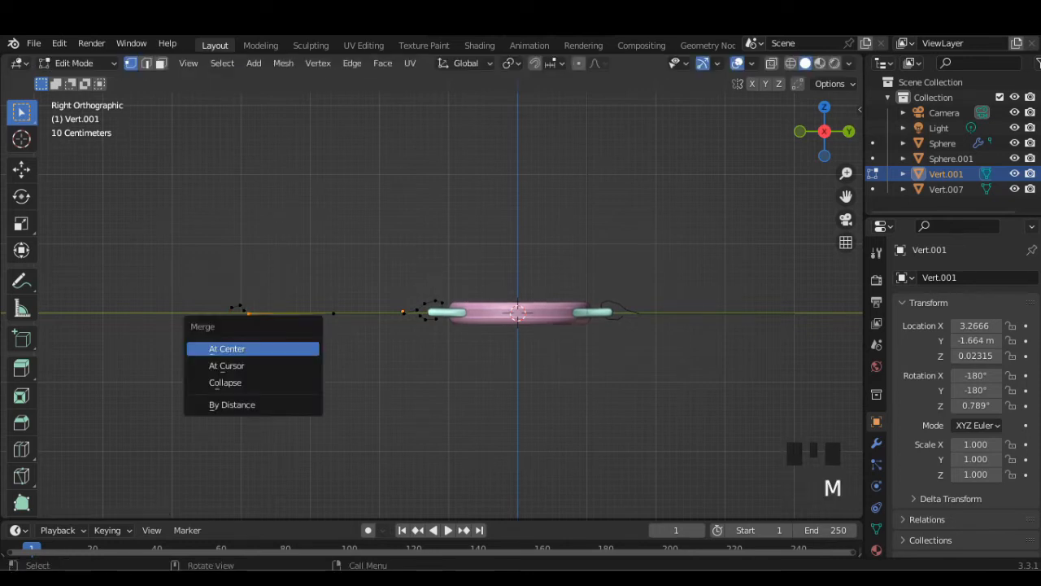
{"action": "left_click", "coordinate": [236, 347]}
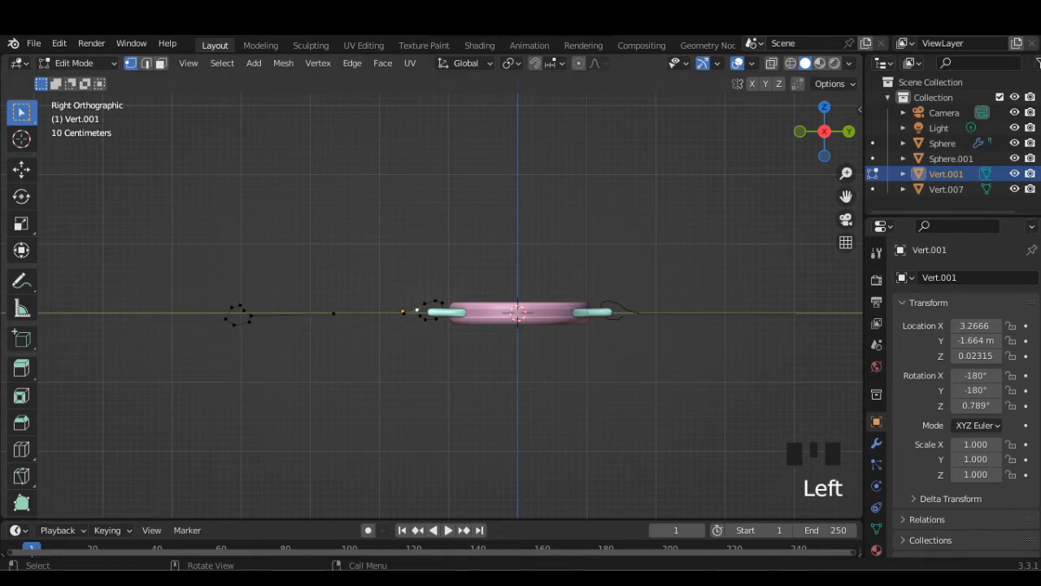
{"action": "key", "text": "m"}
{"action": "left_click", "coordinate": [345, 314]}
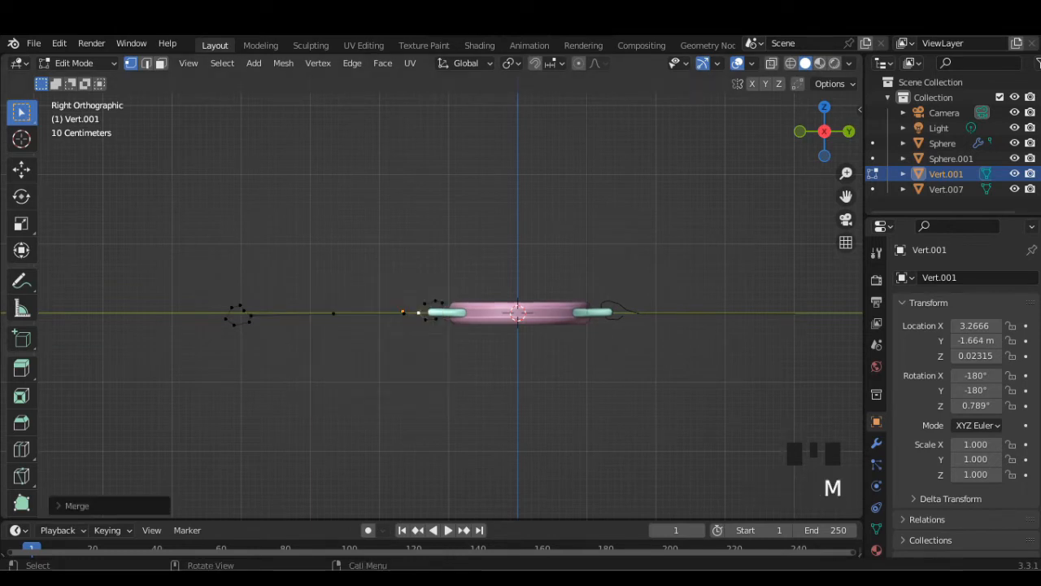
Step: Merge the two meeting vertices of Vert.007's lug loop at centre to close the loop
{"action": "key", "text": "Tab"}
{"action": "left_click", "coordinate": [618, 312]}
{"action": "key", "text": "Tab"}
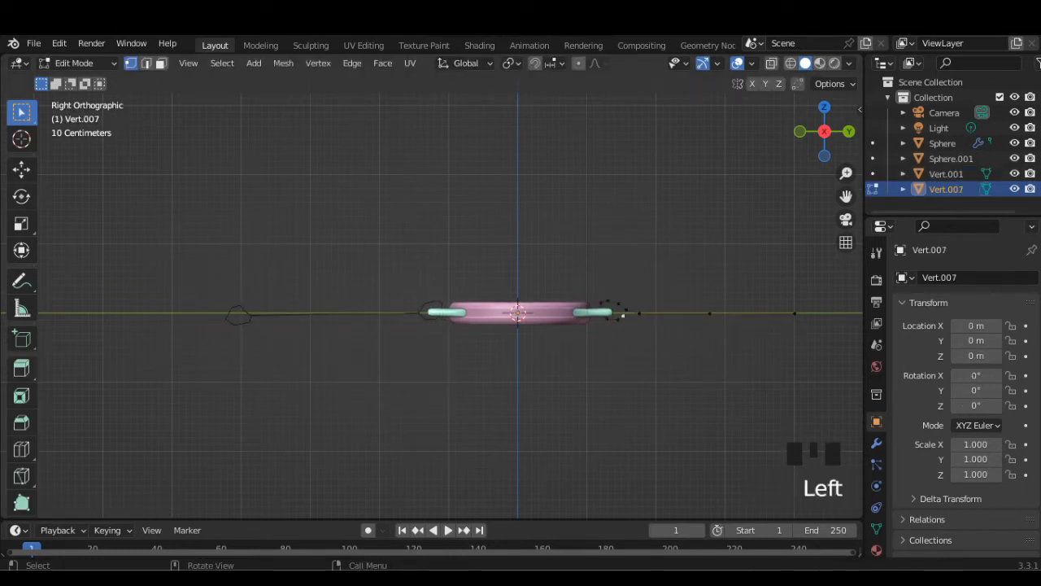
{"action": "left_click", "coordinate": [628, 311], "text": "shift"}
{"action": "key", "text": "m"}
{"action": "left_click", "coordinate": [561, 341]}
{"action": "middle_click_drag", "start_coordinate": [562, 342], "coordinate": [511, 344], "text": "shift"}
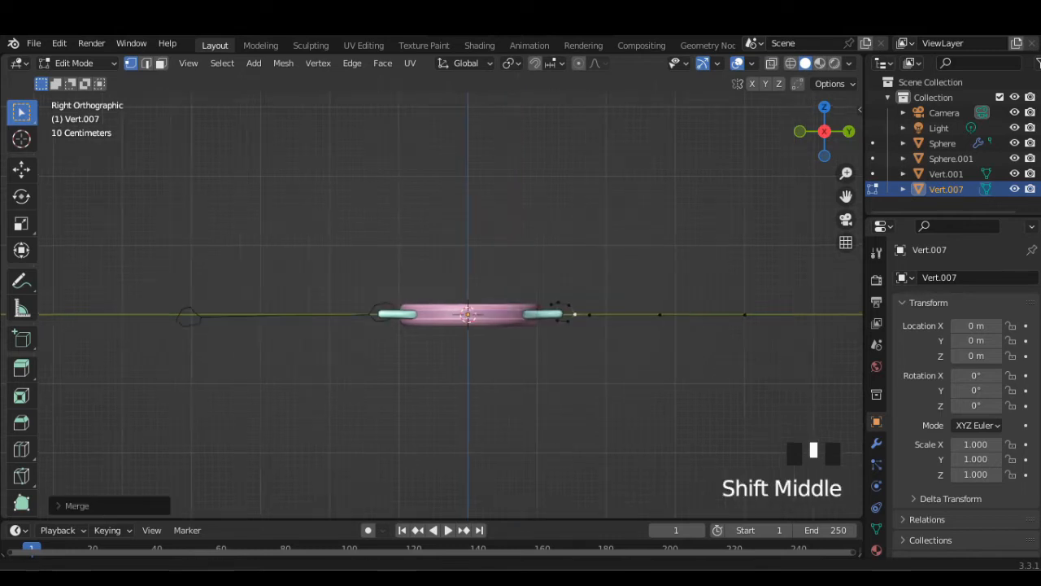
Step: Add a Skin modifier to the strap profile Vert.001
{"action": "key", "text": "Tab"}
{"action": "left_click", "coordinate": [540, 315], "text": "shift"}
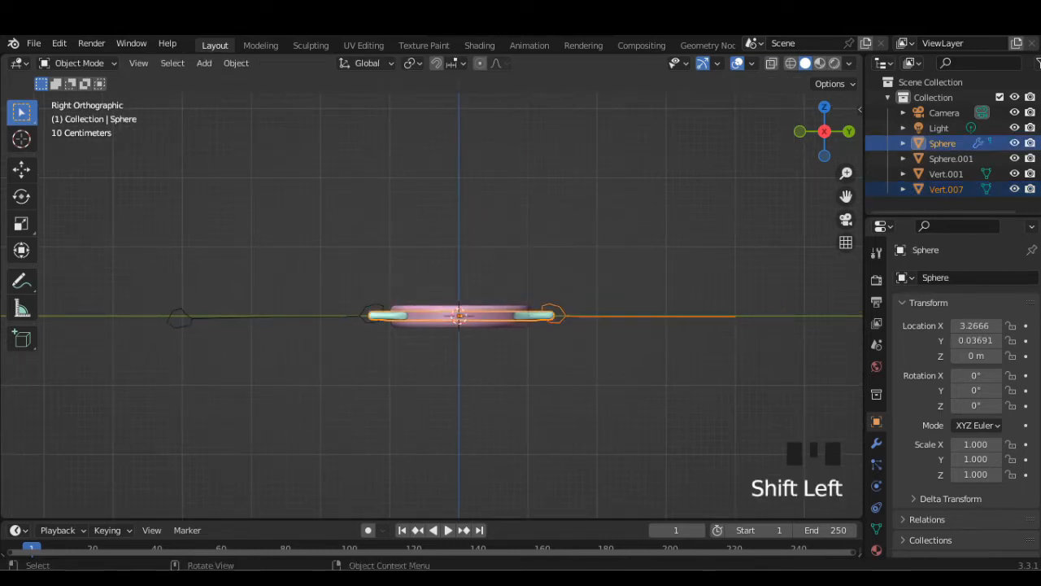
{"action": "left_click", "coordinate": [569, 349]}
{"action": "left_click", "coordinate": [569, 316]}
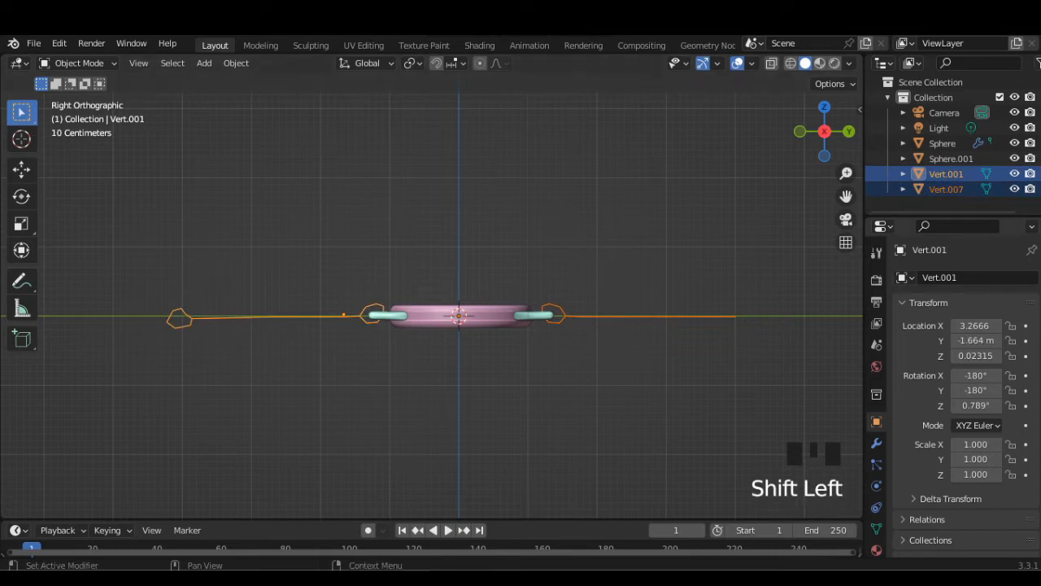
{"action": "left_click", "coordinate": [877, 442]}
{"action": "left_click", "coordinate": [960, 277]}
{"action": "left_click", "coordinate": [669, 520]}
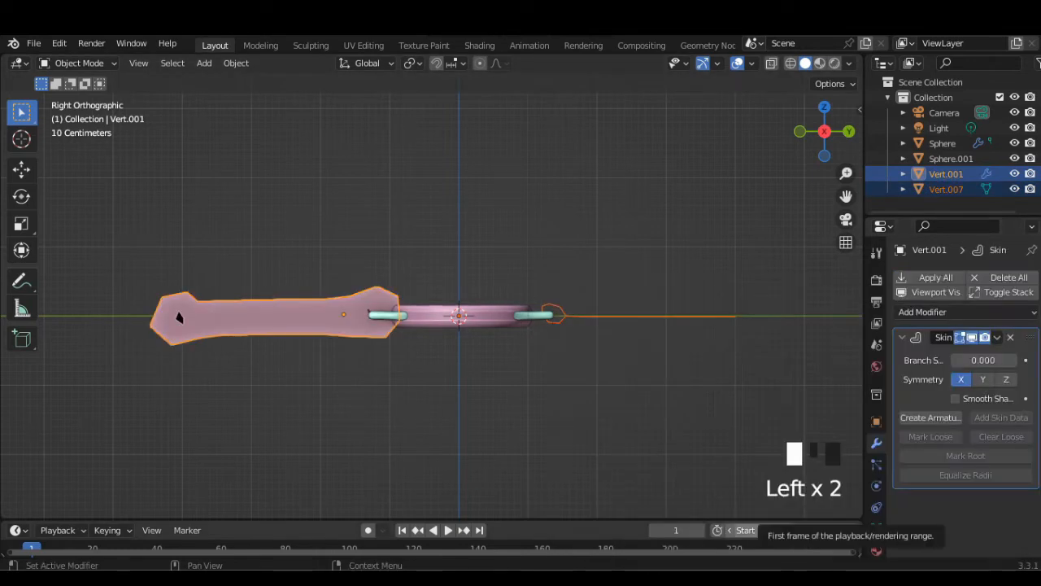
Step: Select all of Vert.001's vertices and flatten their skin with Skin Resize by about -0.3 along global Y
{"action": "left_click", "coordinate": [659, 415]}
{"action": "left_click", "coordinate": [178, 314]}
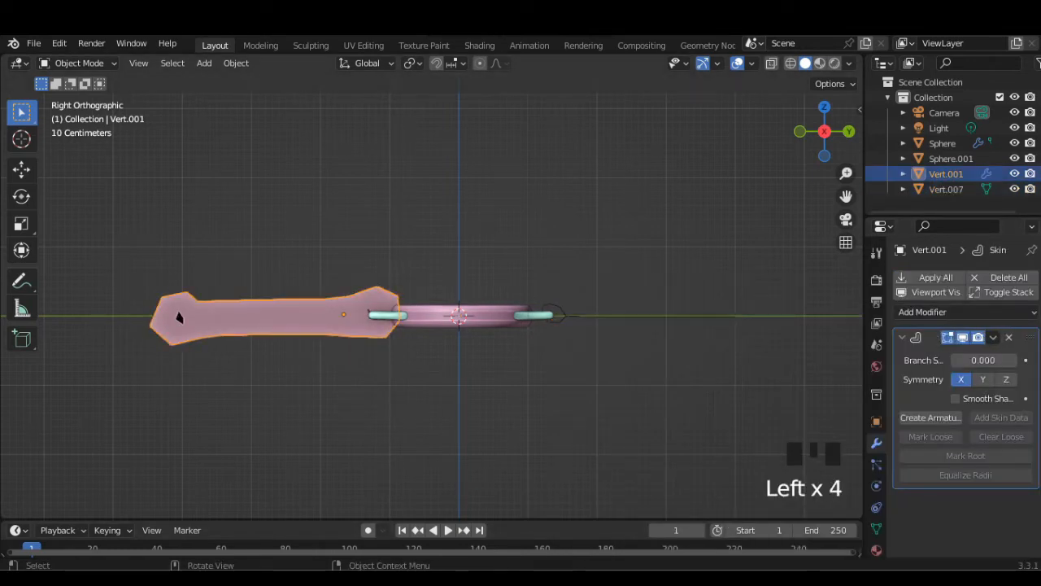
{"action": "key", "text": "Tab"}
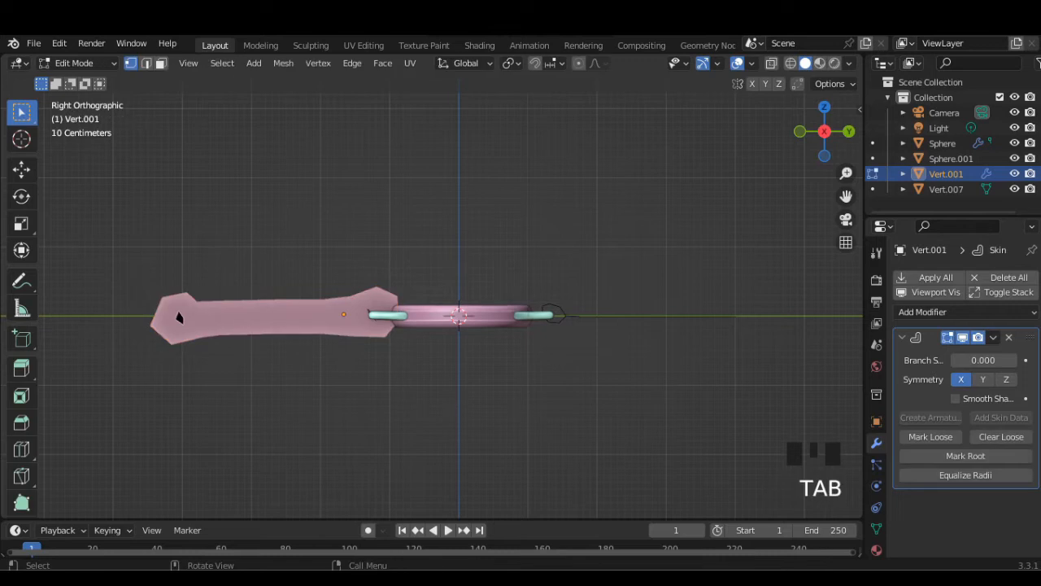
{"action": "left_click", "coordinate": [179, 317]}
{"action": "key", "text": "a"}
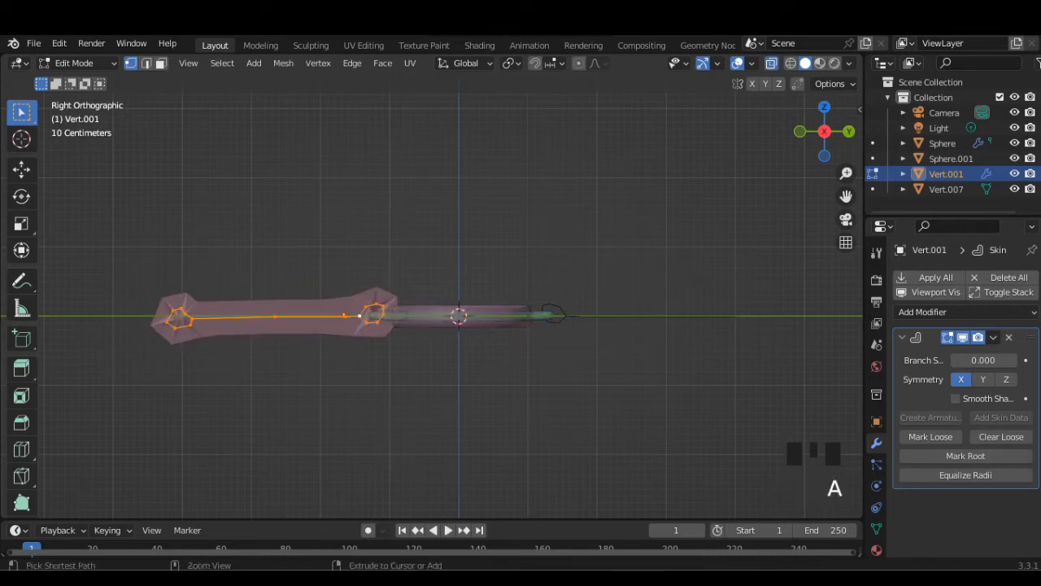
{"action": "key", "text": "ctrl+a"}
{"action": "right_click", "coordinate": [394, 361]}
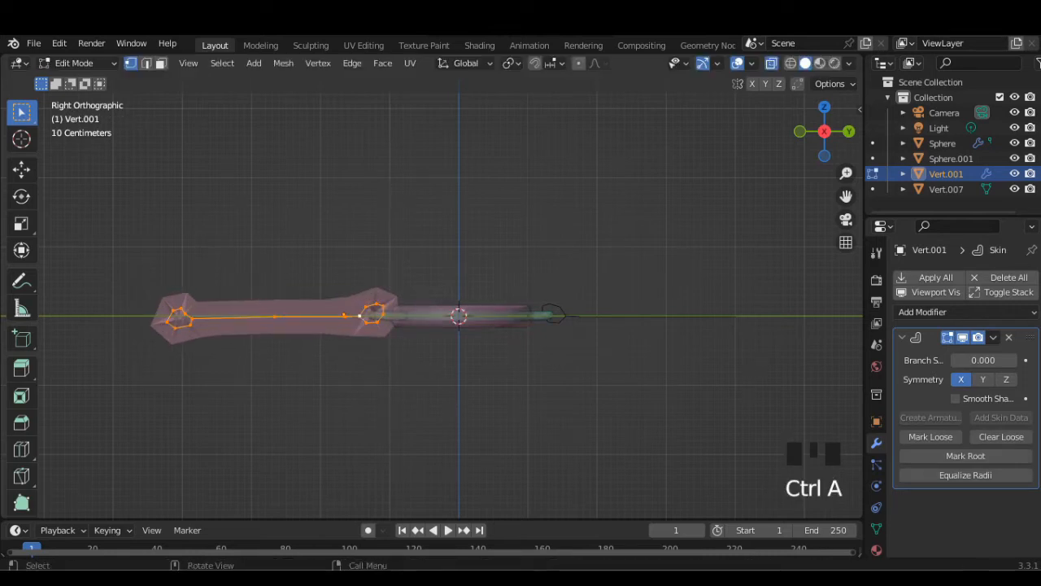
{"action": "left_click", "coordinate": [824, 107]}
{"action": "scroll", "coordinate": [618, 309], "scroll_direction": "down", "scroll_amount": 1}
{"action": "middle_click_drag", "start_coordinate": [618, 309], "coordinate": [533, 279], "text": "shift"}
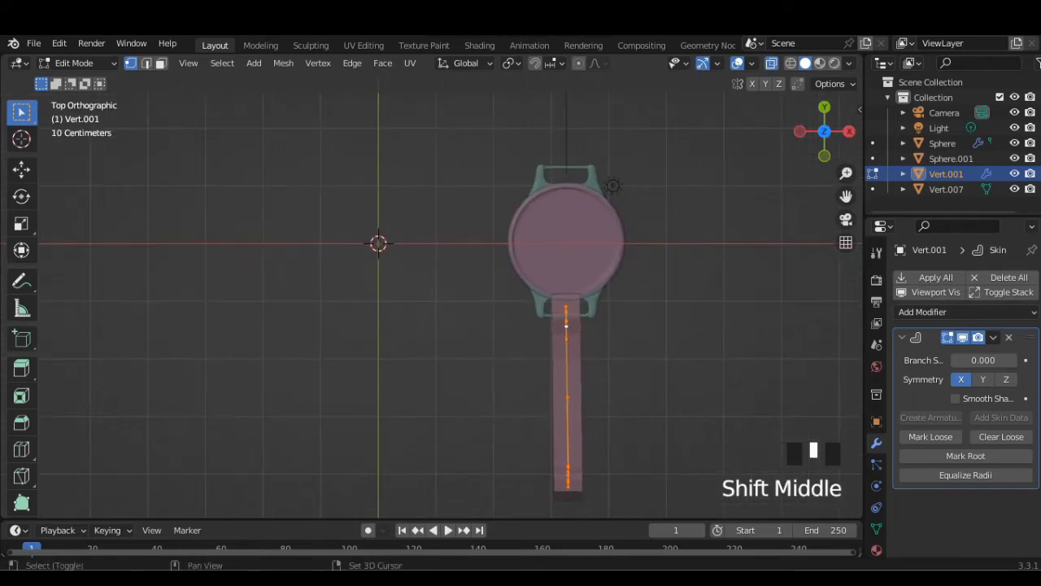
{"action": "key", "text": "ctrl+a"}
{"action": "key", "text": "y"}
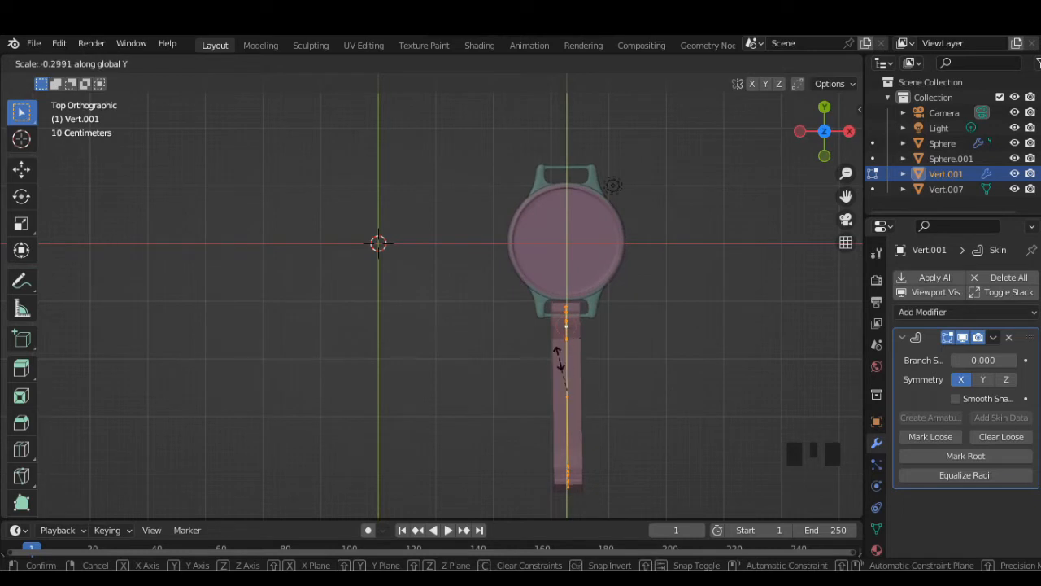
{"action": "left_click", "coordinate": [555, 362]}
Step: Add a Skin modifier to the opposite strap profile, Vert.007
{"action": "middle_click_drag", "start_coordinate": [570, 325], "coordinate": [560, 383], "text": "shift"}
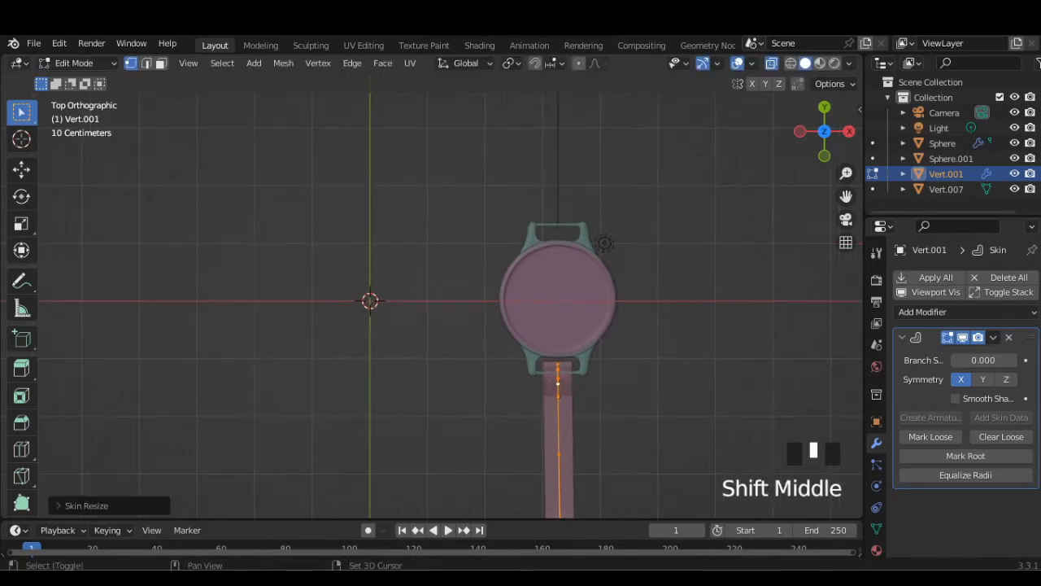
{"action": "key", "text": "Tab"}
{"action": "left_click", "coordinate": [558, 163]}
{"action": "left_click", "coordinate": [923, 278]}
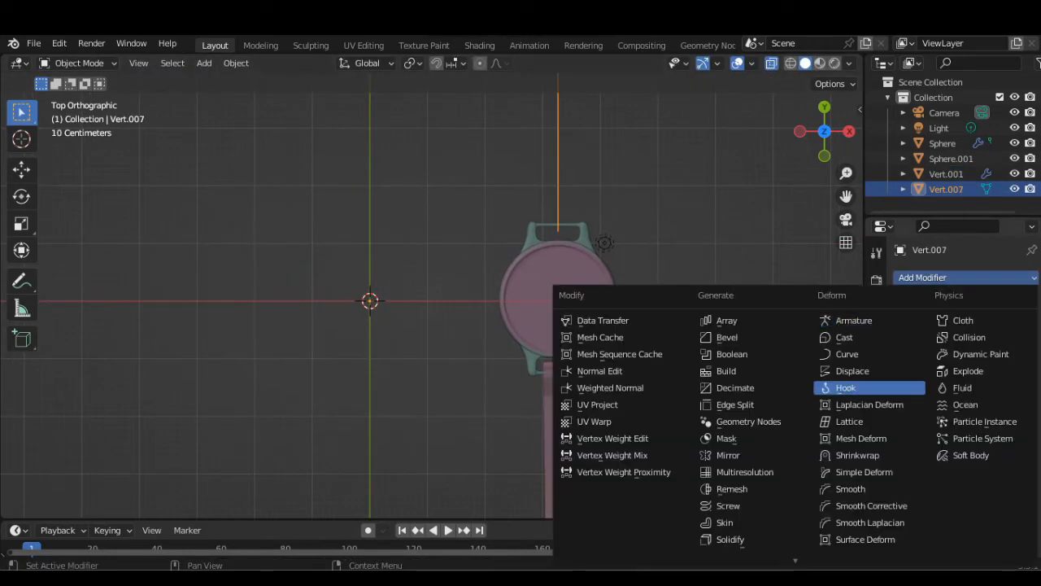
{"action": "left_click", "coordinate": [749, 507]}
{"action": "middle_click_drag", "start_coordinate": [570, 325], "coordinate": [574, 383], "text": "shift"}
Step: Select all of Vert.007's vertices and flatten their skin along global Y with Skin Resize to match the other strap
{"action": "key", "text": "Tab"}
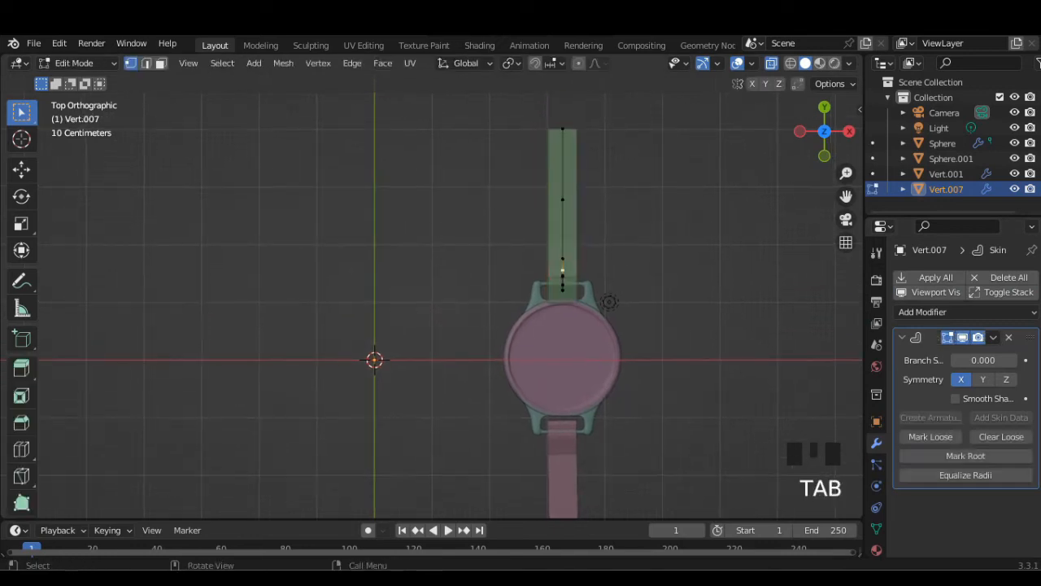
{"action": "key", "text": "ctrl+a"}
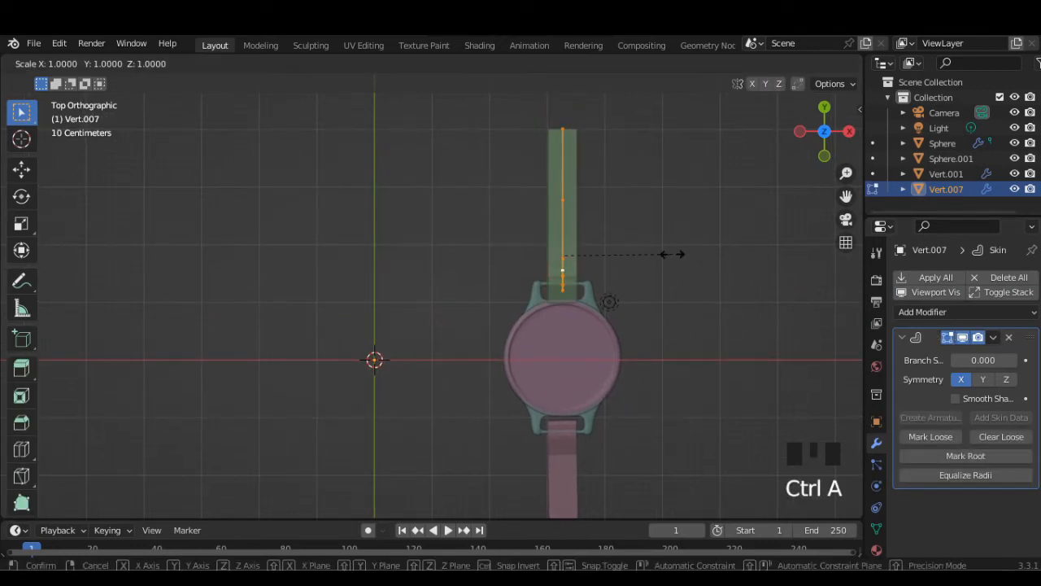
{"action": "right_click", "coordinate": [672, 254]}
{"action": "middle_click_drag", "start_coordinate": [672, 254], "coordinate": [684, 370]}
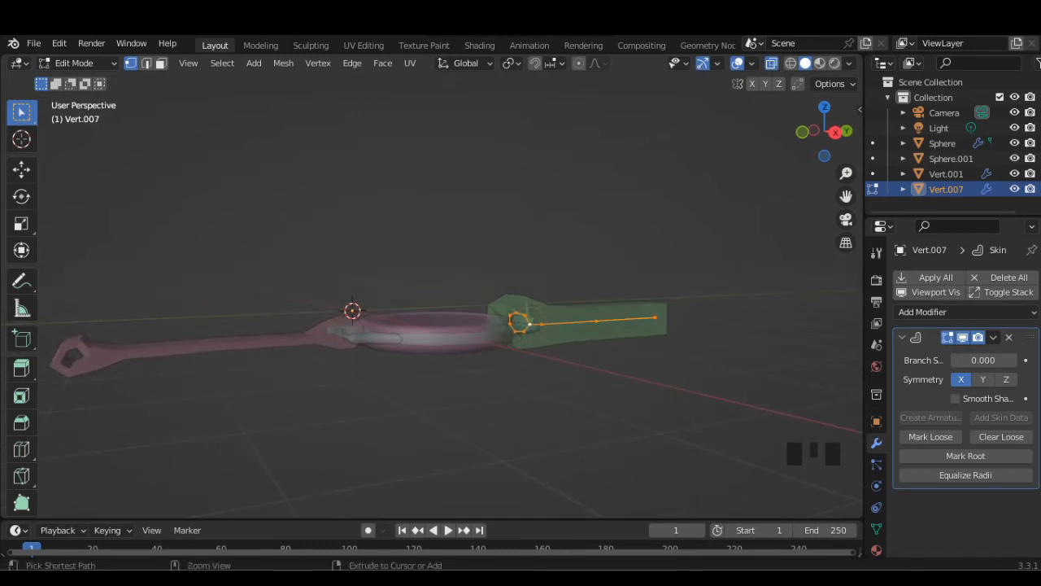
{"action": "key", "text": "ctrl+a"}
{"action": "key", "text": "y"}
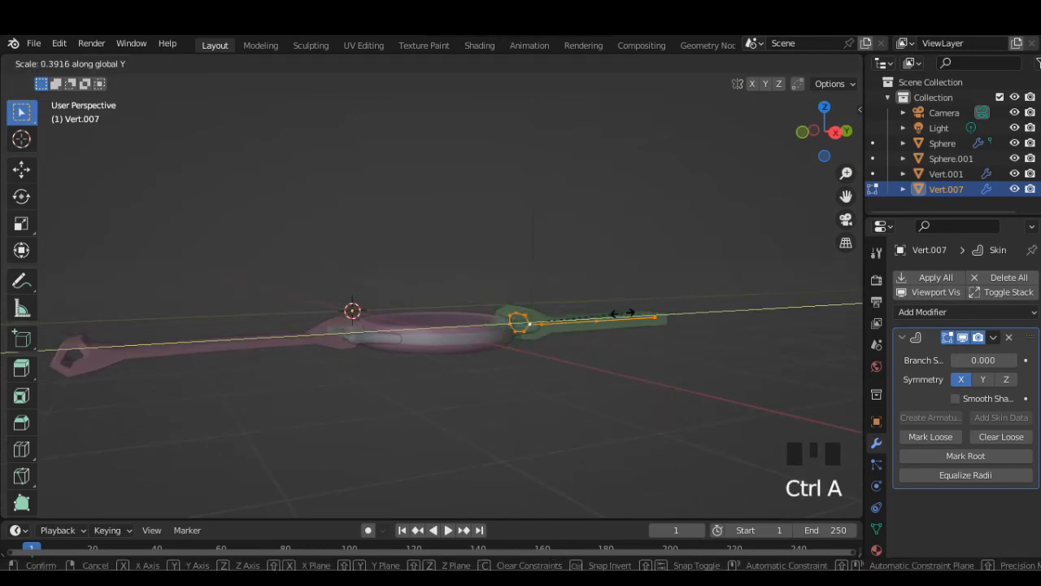
{"action": "left_click", "coordinate": [576, 315]}
Step: Examine the skinned straps and their loops around the lug crossbars from above and from the side
{"action": "left_click", "coordinate": [824, 107]}
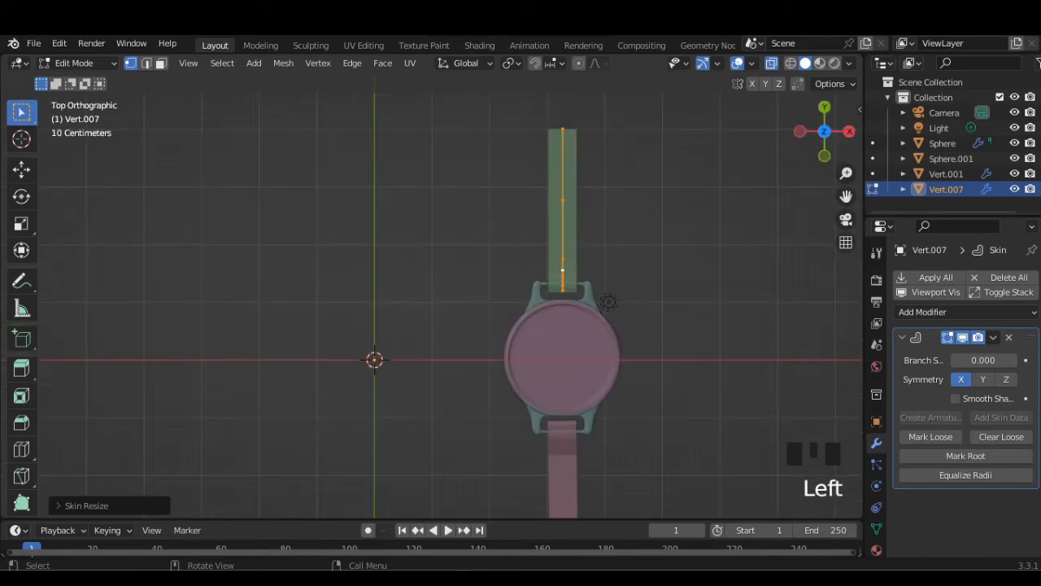
{"action": "scroll", "coordinate": [447, 309], "scroll_direction": "down", "scroll_amount": 2}
{"action": "scroll", "coordinate": [447, 310], "scroll_direction": "up", "scroll_amount": 2}
{"action": "middle_click_drag", "start_coordinate": [448, 309], "coordinate": [488, 284]}
{"action": "scroll", "coordinate": [488, 310], "scroll_direction": "up", "scroll_amount": 2}
{"action": "scroll", "coordinate": [488, 309], "scroll_direction": "down", "scroll_amount": 1}
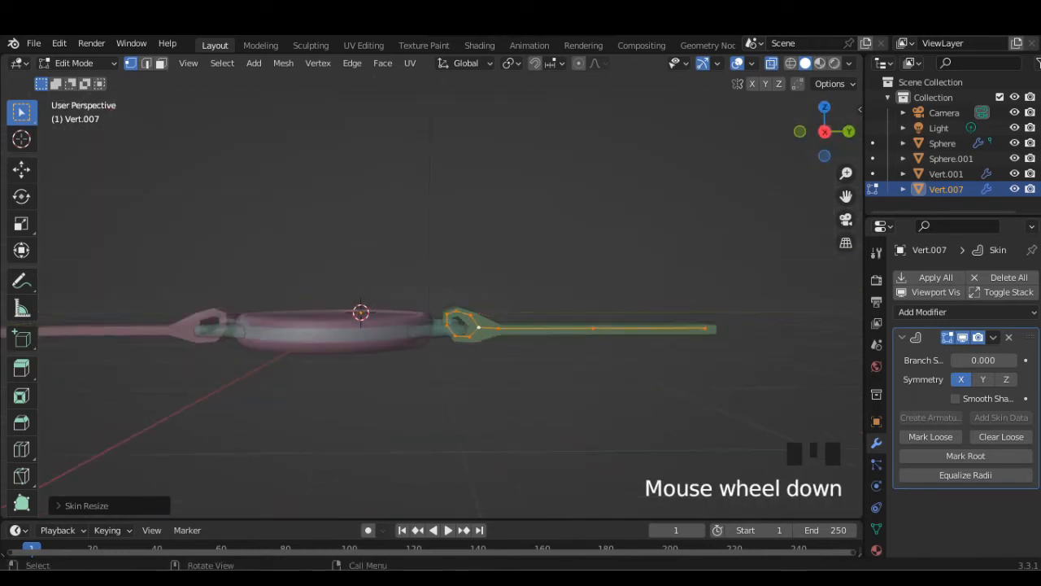
{"action": "left_click", "coordinate": [824, 132]}
{"action": "scroll", "coordinate": [504, 317], "scroll_direction": "up", "scroll_amount": 1}
{"action": "middle_click_drag", "start_coordinate": [488, 317], "coordinate": [541, 319], "text": "shift"}
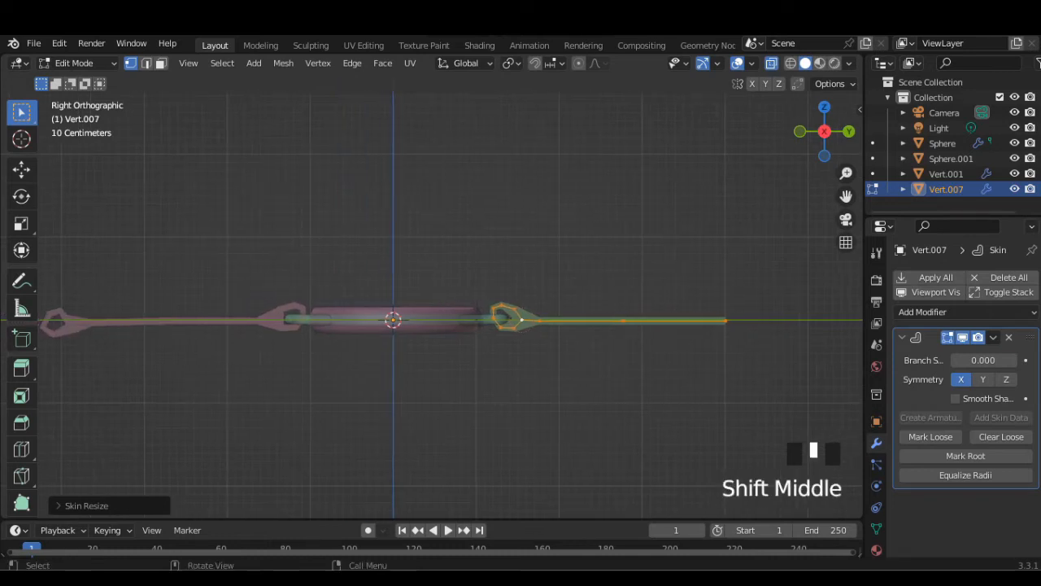
Step: Edit both straps together and scale their two lug loops along global Z to about 0.65
{"action": "key", "text": "Tab"}
{"action": "left_click", "coordinate": [277, 320], "text": "shift"}
{"action": "key", "text": "Tab"}
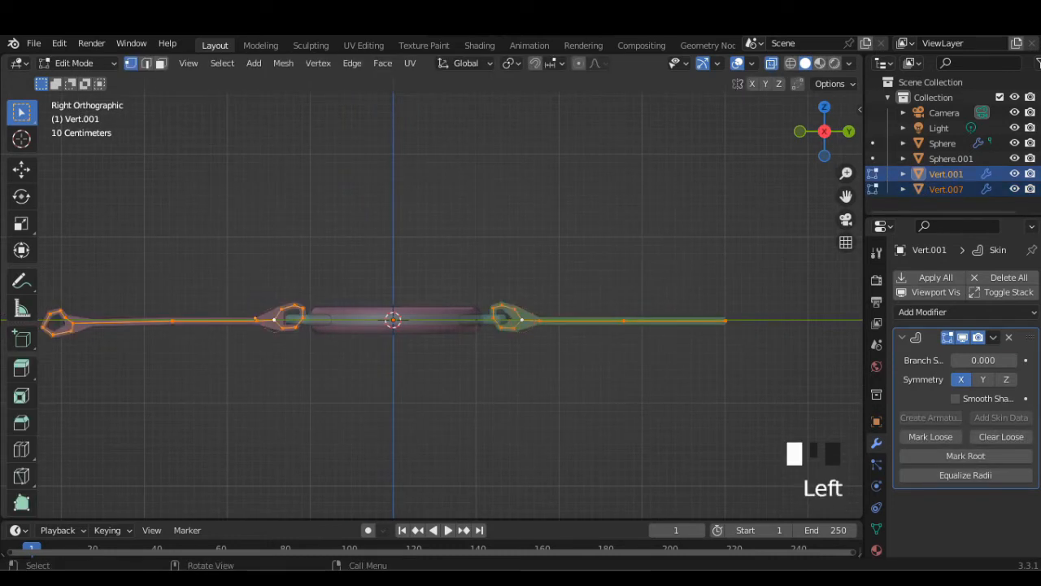
{"action": "left_click", "coordinate": [274, 299]}
{"action": "left_click_drag", "start_coordinate": [306, 332], "coordinate": [307, 332]}
{"action": "left_click_drag", "start_coordinate": [483, 289], "coordinate": [526, 335], "text": "shift"}
{"action": "key", "text": "s"}
{"action": "key", "text": "x"}
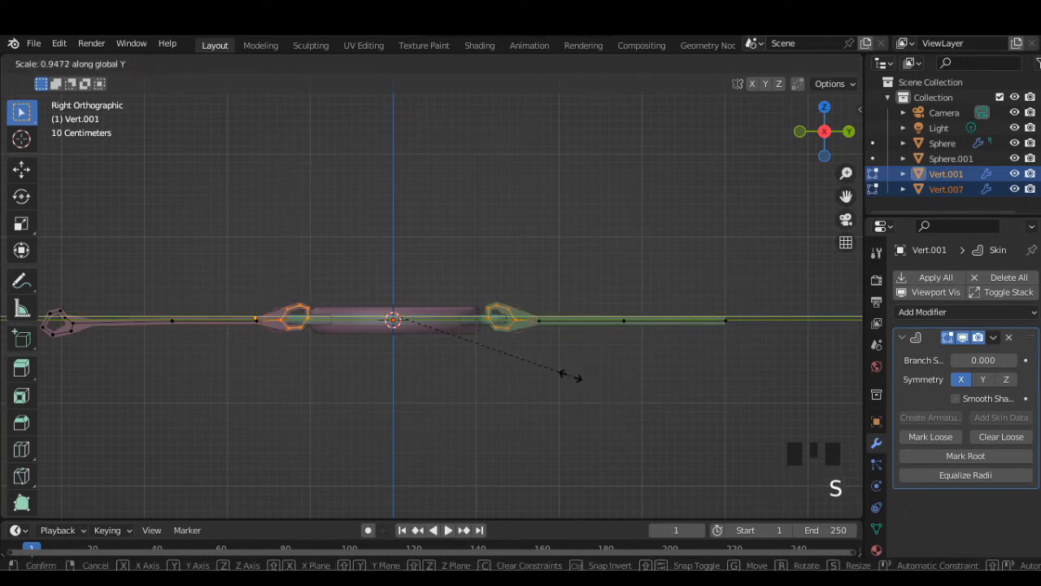
{"action": "key", "text": "z"}
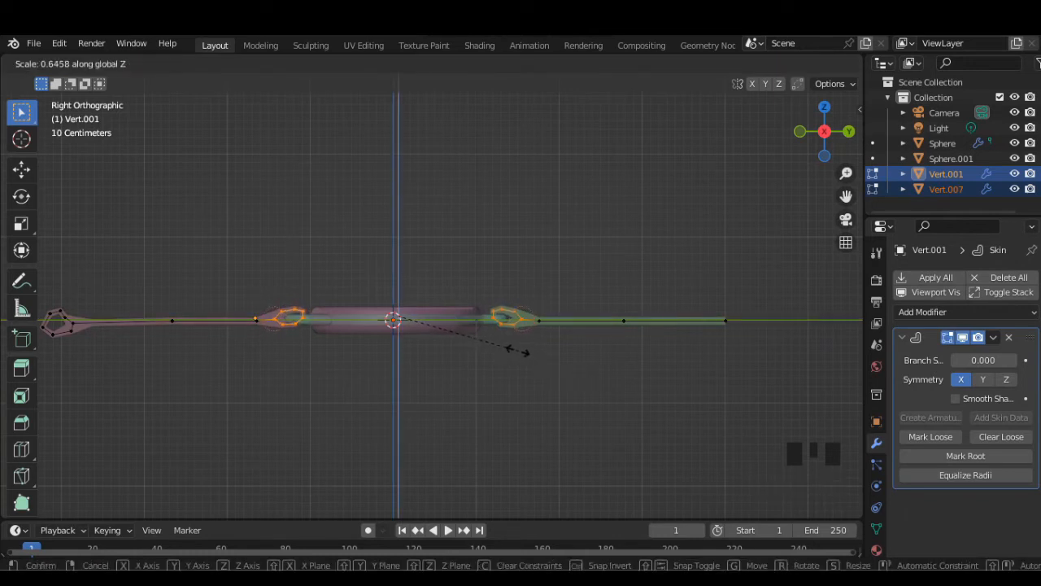
{"action": "left_click", "coordinate": [513, 350]}
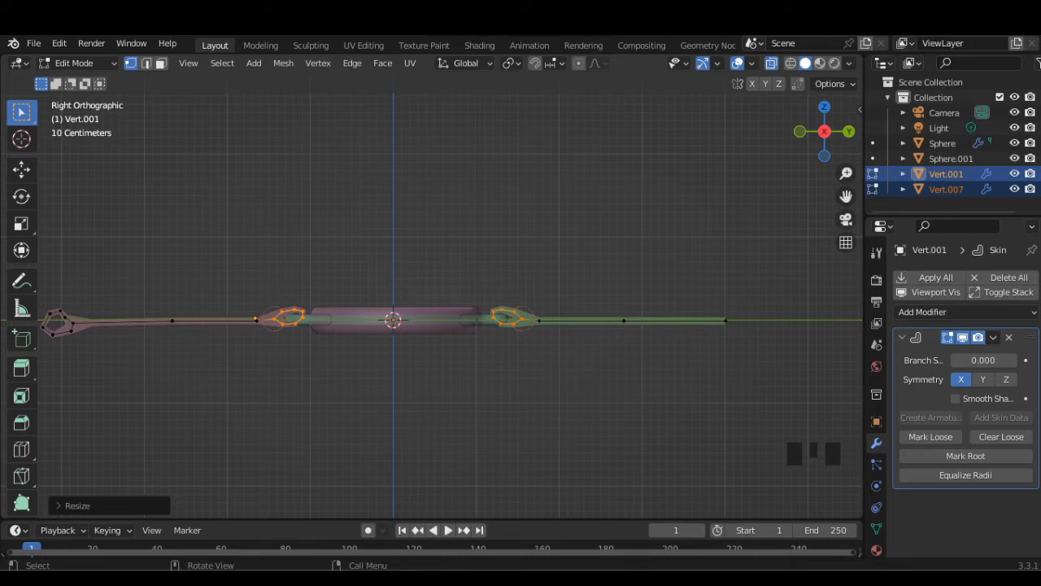
Step: In the right view, move the vertex joining Vert.007's lug loop to its strap about -0.1 m along Y
{"action": "middle_click_drag", "start_coordinate": [512, 350], "coordinate": [462, 279]}
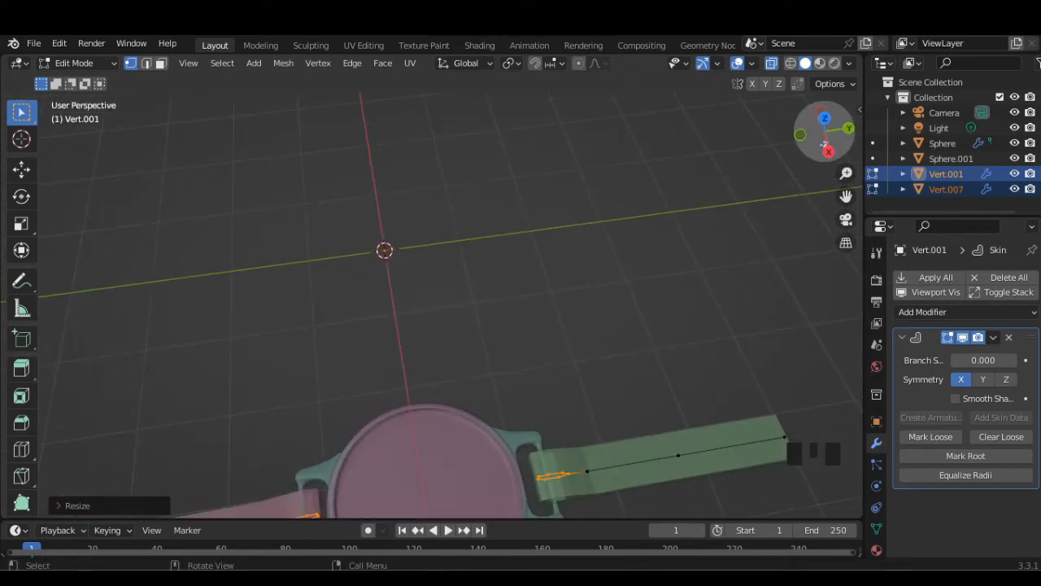
{"action": "left_click", "coordinate": [825, 119]}
{"action": "left_click", "coordinate": [849, 131]}
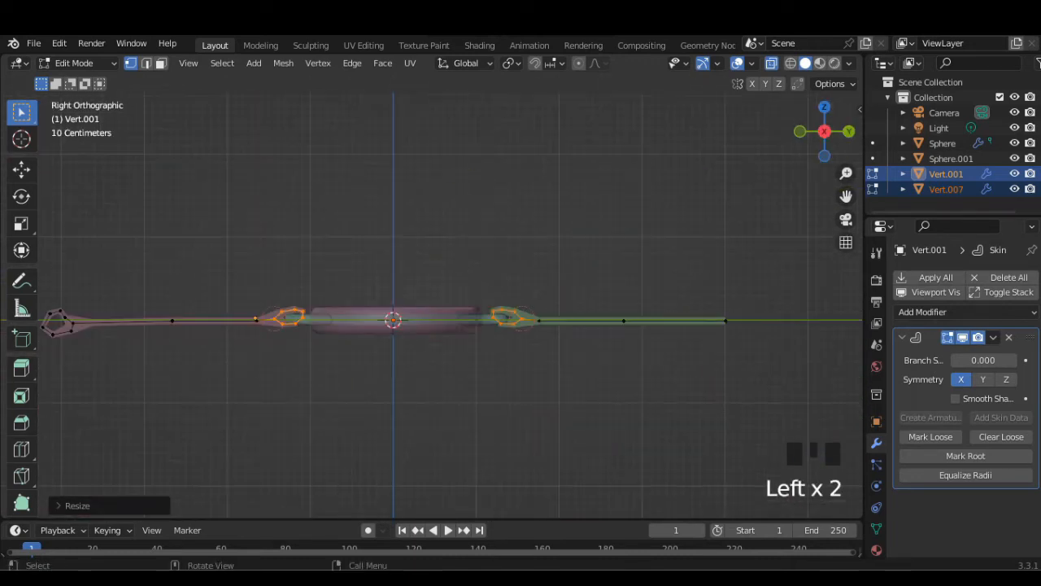
{"action": "left_click", "coordinate": [255, 318]}
{"action": "scroll", "coordinate": [432, 304], "scroll_direction": "up", "scroll_amount": 3}
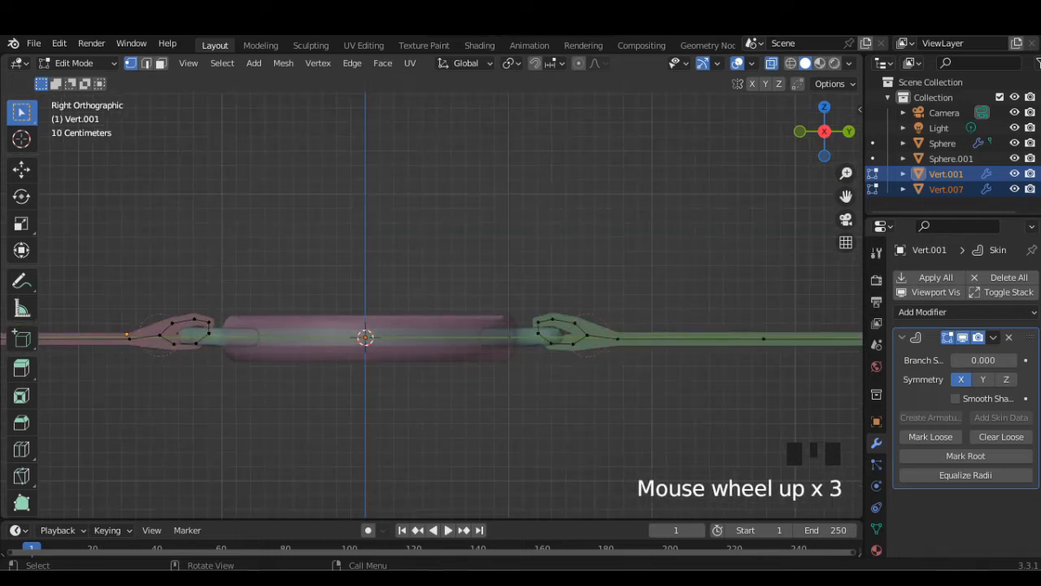
{"action": "left_click", "coordinate": [574, 333]}
{"action": "key", "text": "g"}
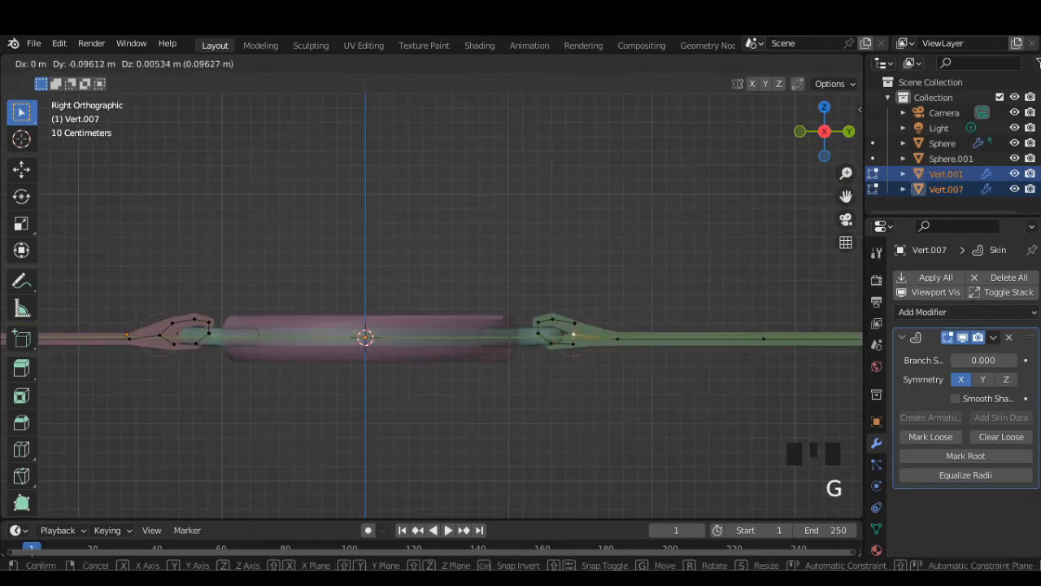
{"action": "left_click", "coordinate": [573, 333]}
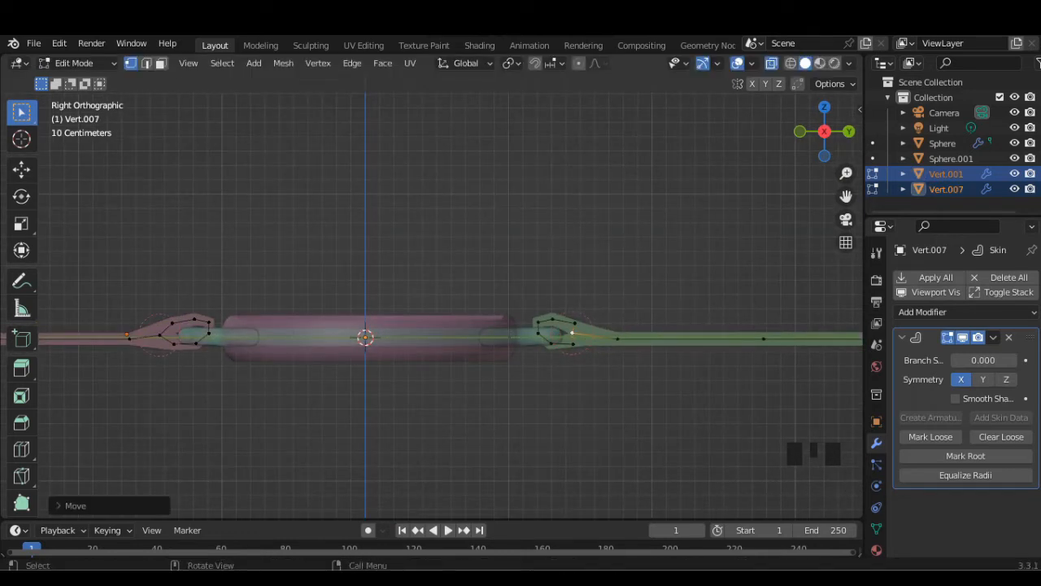
Step: Move the vertex joining Vert.001's lug loop to its strap about 0.04 m along Y and finish editing
{"action": "left_click", "coordinate": [165, 335]}
{"action": "key", "text": "g"}
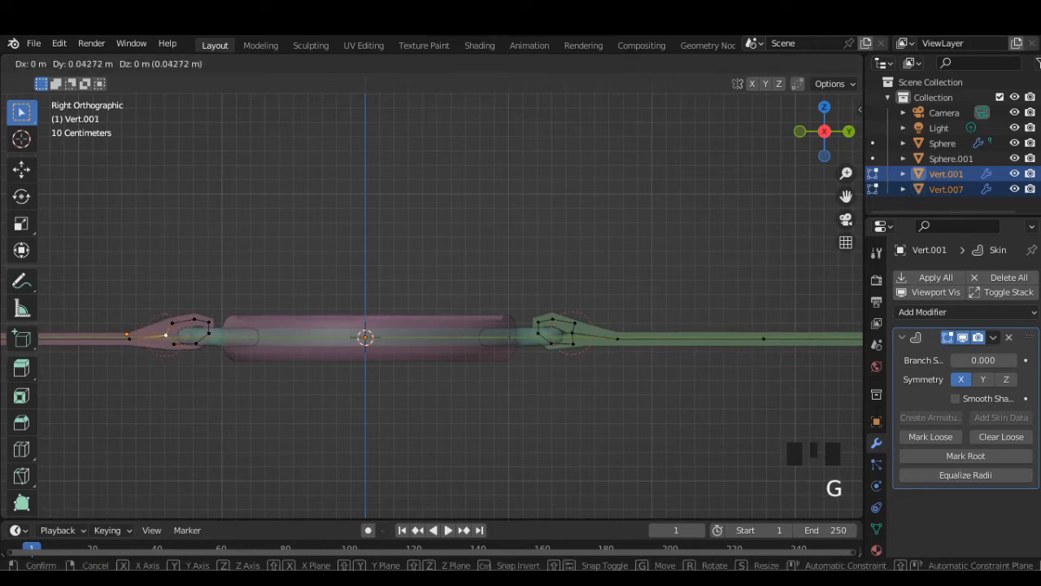
{"action": "left_click", "coordinate": [166, 335]}
{"action": "scroll", "coordinate": [166, 335], "scroll_direction": "down", "scroll_amount": 1}
{"action": "key", "text": "Tab"}
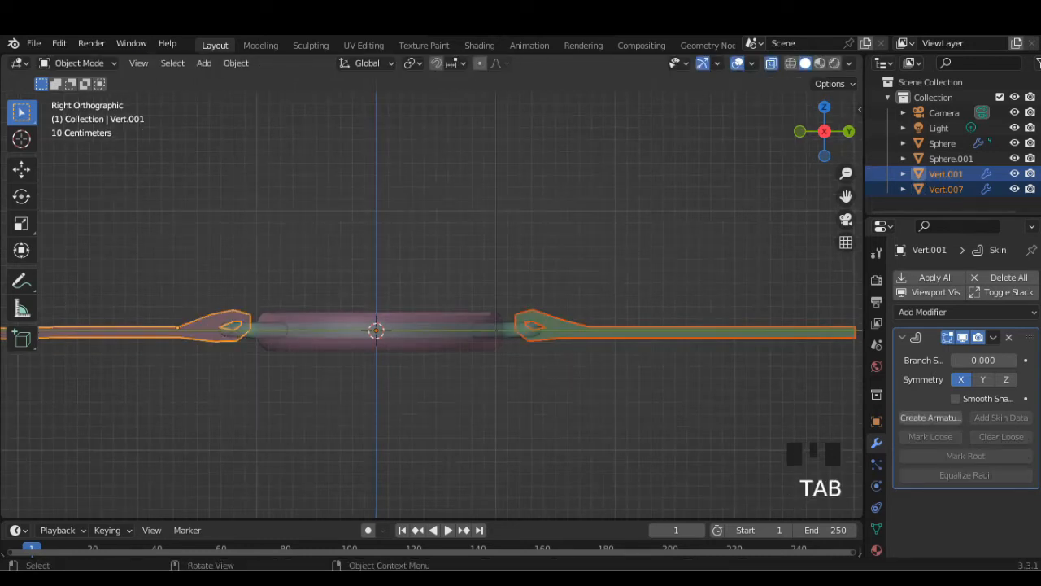
Step: Add a Subdivision Surface modifier to the Vert.007 strap
{"action": "middle_click_drag", "start_coordinate": [166, 335], "coordinate": [406, 382]}
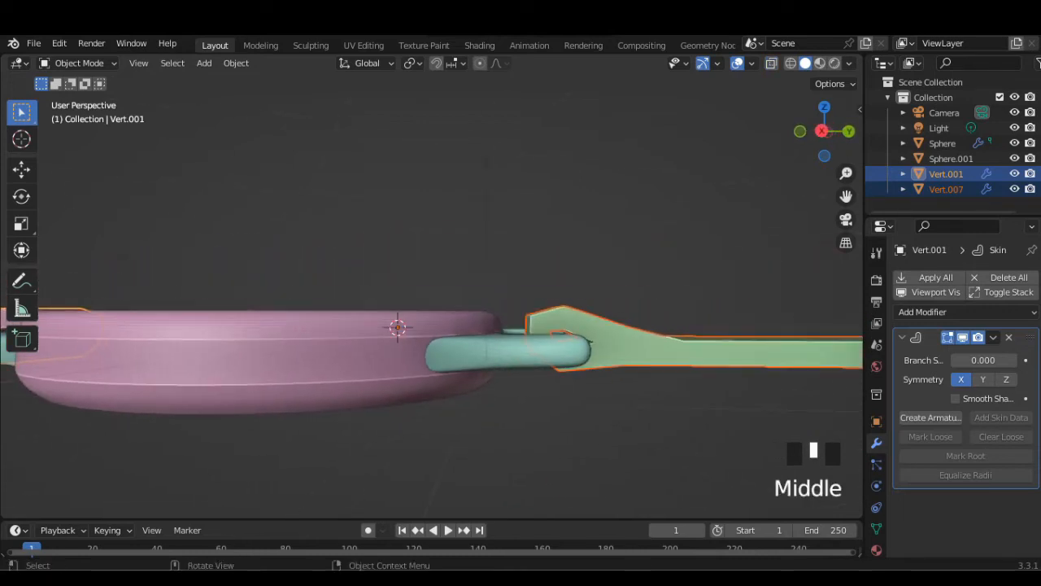
{"action": "left_click", "coordinate": [667, 352]}
{"action": "left_click", "coordinate": [924, 313]}
{"action": "left_click", "coordinate": [924, 312]}
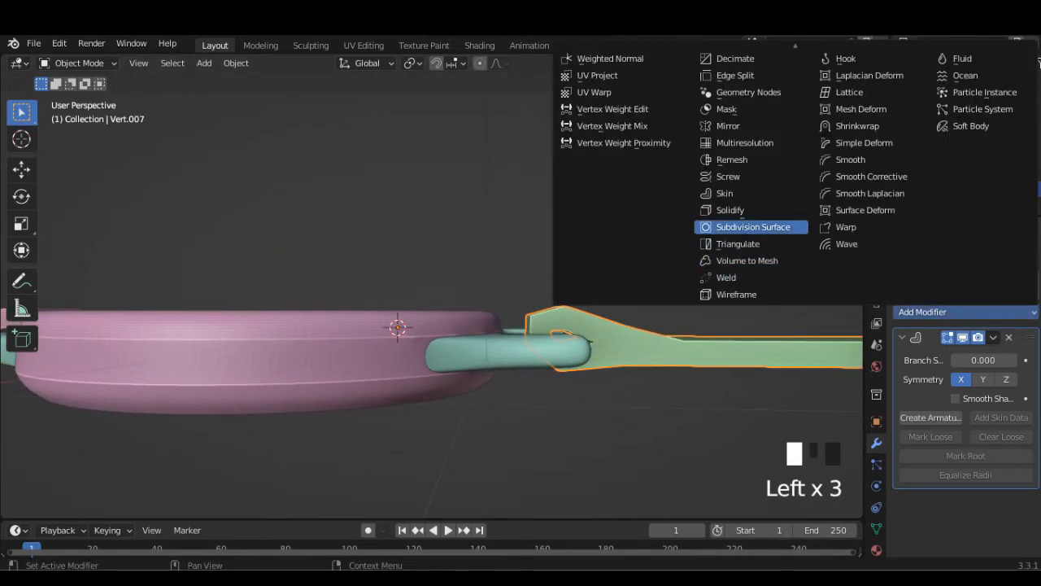
{"action": "left_click", "coordinate": [753, 227]}
{"action": "scroll", "coordinate": [724, 253], "scroll_direction": "down", "scroll_amount": 2}
{"action": "middle_click_drag", "start_coordinate": [724, 252], "coordinate": [728, 293]}
{"action": "scroll", "coordinate": [960, 399], "scroll_direction": "down", "scroll_amount": 4}
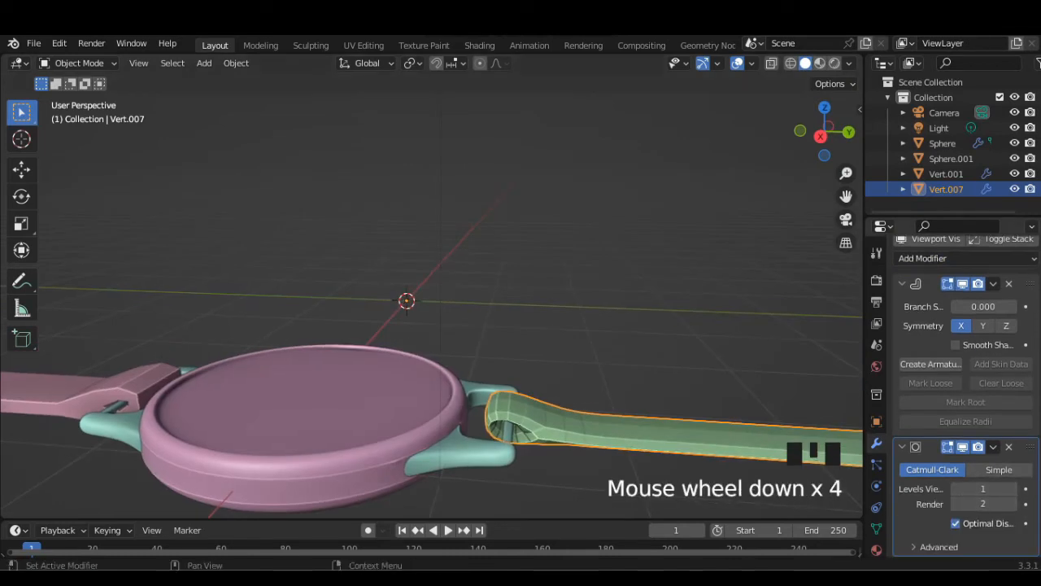
Step: Set the Vert.007 strap's subdivision levels to 4 for both viewport and render
{"action": "left_click", "coordinate": [1013, 489]}
{"action": "left_click", "coordinate": [1013, 489]}
{"action": "left_click", "coordinate": [1012, 489]}
{"action": "left_click", "coordinate": [1013, 504]}
{"action": "left_click", "coordinate": [1013, 504]}
{"action": "scroll", "coordinate": [691, 341], "scroll_direction": "down", "scroll_amount": 1}
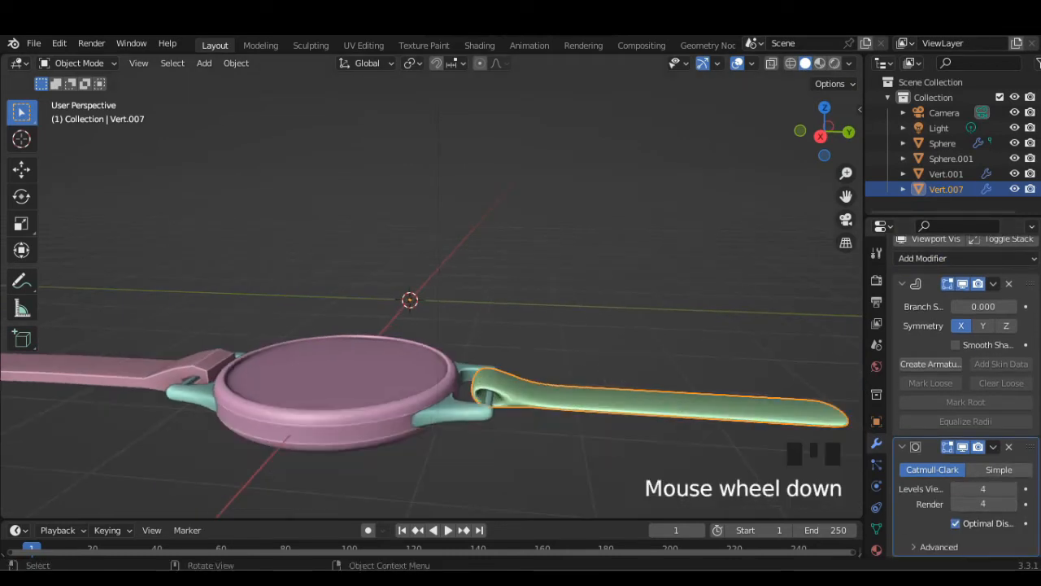
Step: Add a Subdivision Surface modifier to the Vert.001 strap
{"action": "left_click", "coordinate": [162, 374]}
{"action": "left_click", "coordinate": [924, 312]}
{"action": "left_click", "coordinate": [924, 312]}
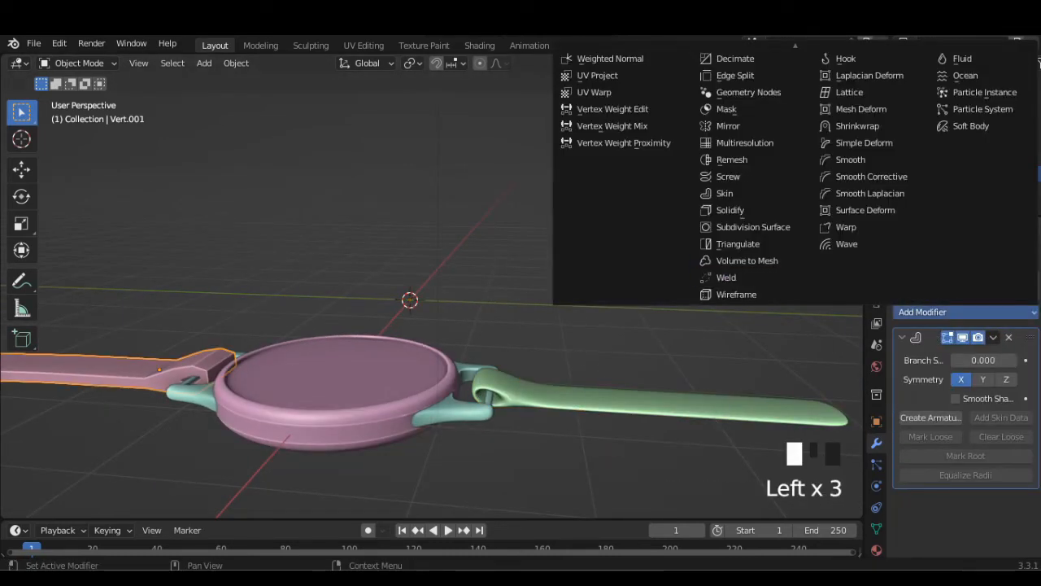
{"action": "left_click", "coordinate": [753, 227]}
Step: Set the Vert.001 strap's subdivision levels to 4 for both viewport and render
{"action": "scroll", "coordinate": [964, 455], "scroll_direction": "down", "scroll_amount": 5}
{"action": "left_click", "coordinate": [1013, 489]}
{"action": "left_click", "coordinate": [1013, 489]}
{"action": "left_click", "coordinate": [1013, 489]}
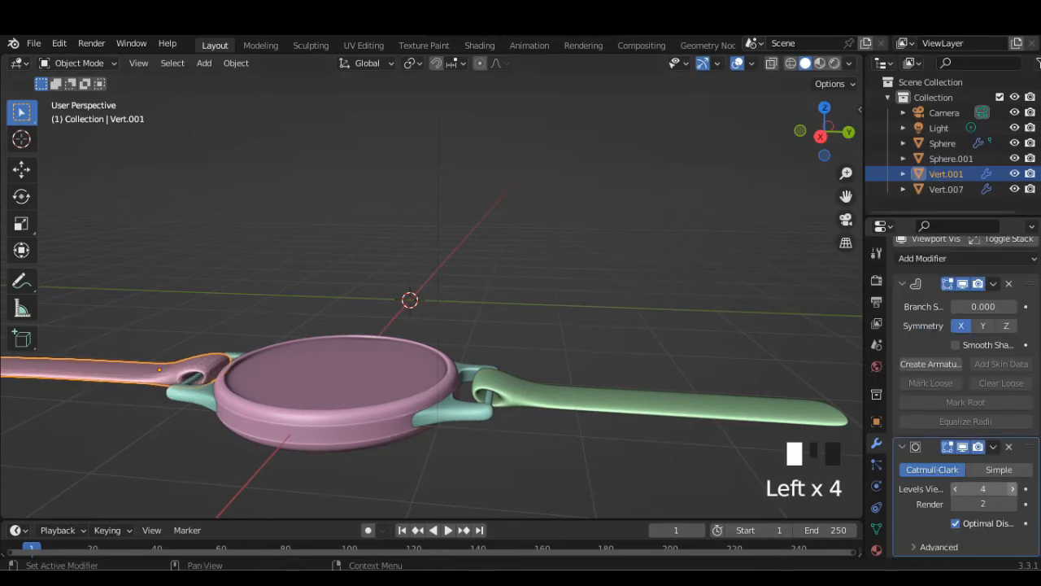
{"action": "left_click", "coordinate": [1012, 505]}
{"action": "left_click", "coordinate": [1013, 505]}
{"action": "middle_click_drag", "start_coordinate": [570, 366], "coordinate": [566, 325]}
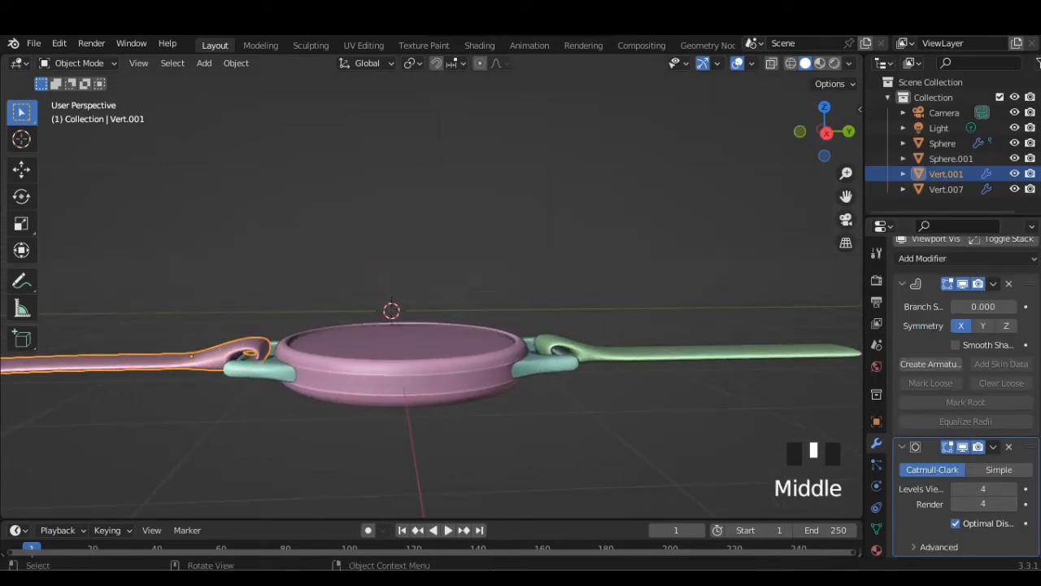
Step: In Edit Mode with X-ray on, select the Vert.007 strap's lug loop vertices and scale them down slightly
{"action": "left_click", "coordinate": [554, 363]}
{"action": "left_click", "coordinate": [602, 352]}
{"action": "key", "text": "Tab"}
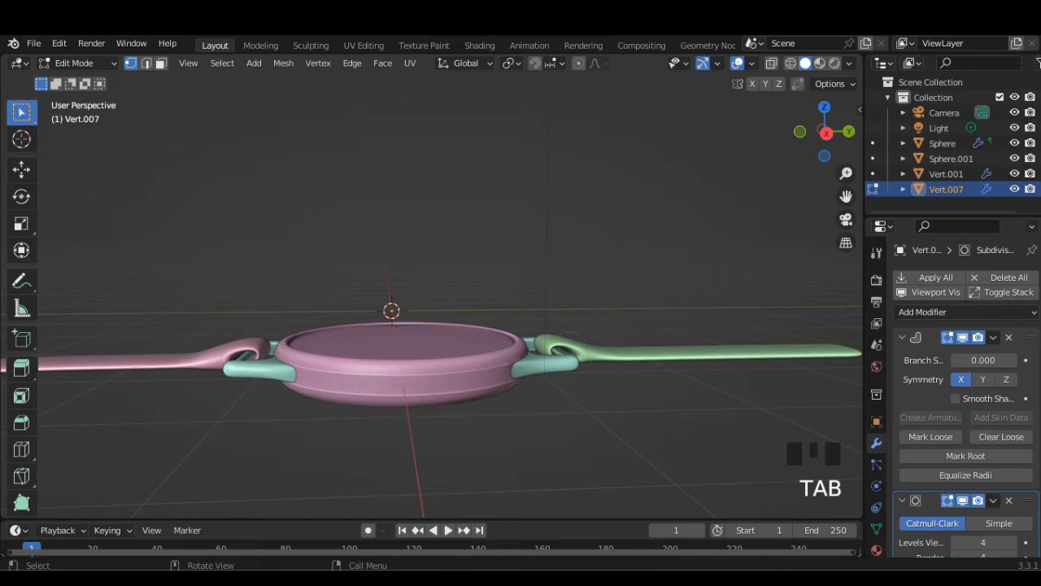
{"action": "left_click", "coordinate": [771, 64]}
{"action": "left_click_drag", "start_coordinate": [567, 342], "coordinate": [536, 330]}
{"action": "key", "text": "s"}
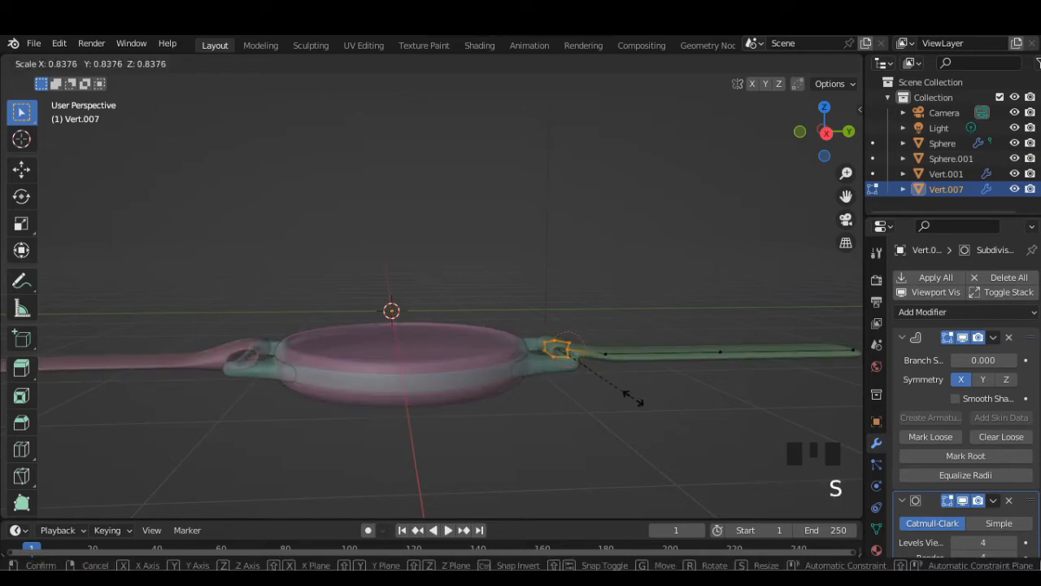
{"action": "left_click", "coordinate": [639, 402]}
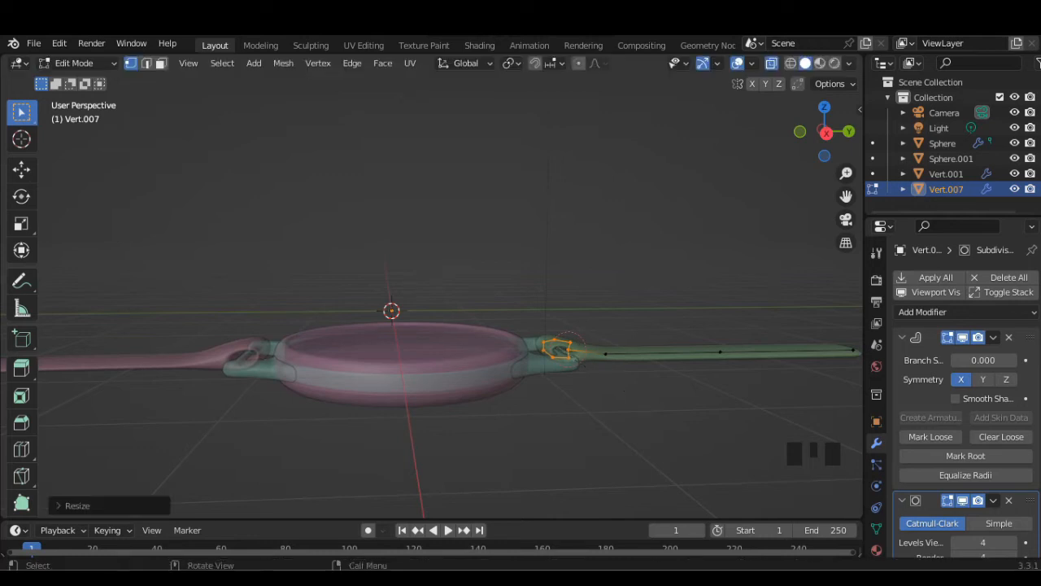
{"action": "mouse_move", "coordinate": [639, 402]}
{"action": "middle_mouse_down"}
{"action": "mouse_move", "coordinate": [617, 390]}
{"action": "mouse_move", "coordinate": [627, 392]}
{"action": "middle_mouse_up"}
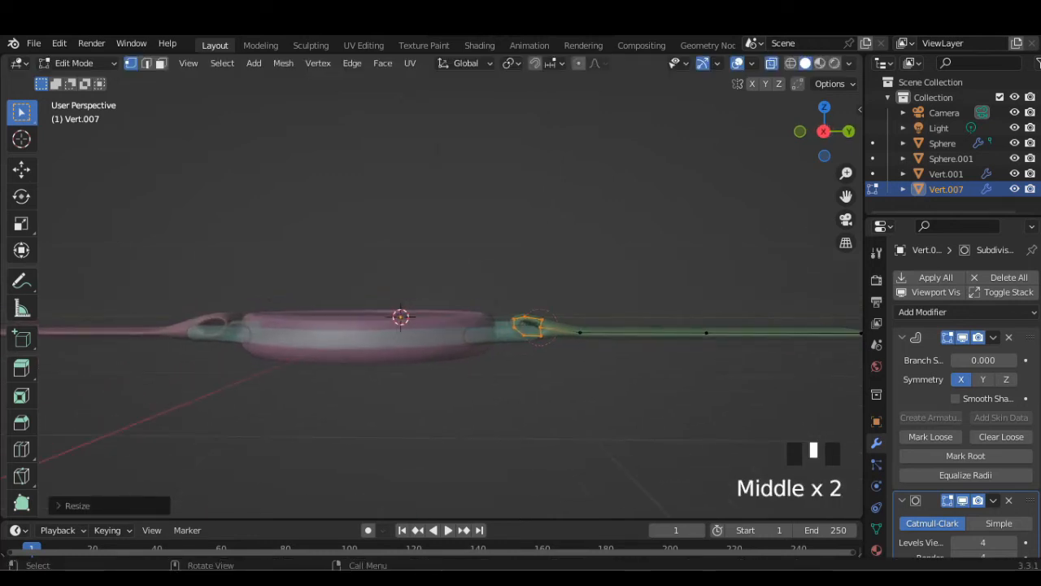
Step: Edit the Vert.001 strap and scale down the vertices of its loop around the lug crossbar slightly
{"action": "key", "text": "Tab"}
{"action": "left_click", "coordinate": [181, 331]}
{"action": "middle_click_drag", "start_coordinate": [181, 330], "coordinate": [209, 331]}
{"action": "key", "text": "Tab"}
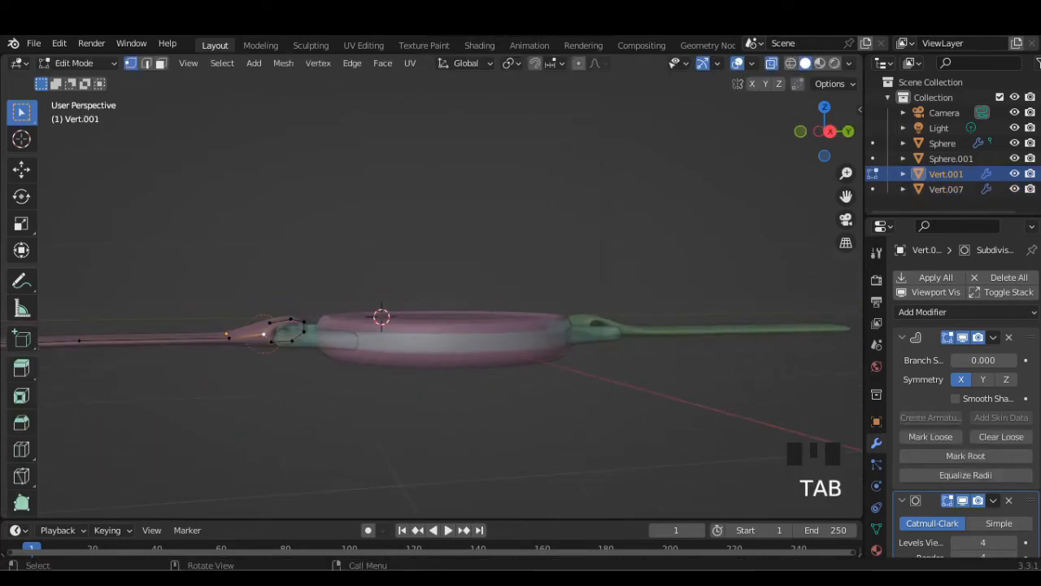
{"action": "left_click_drag", "start_coordinate": [267, 311], "coordinate": [317, 351]}
{"action": "key", "text": "s"}
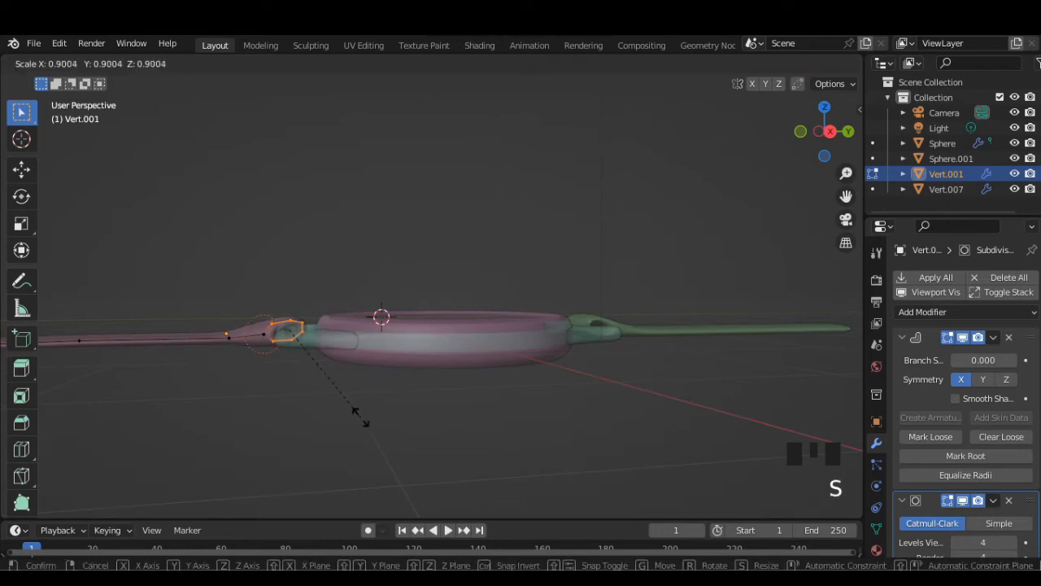
{"action": "left_click", "coordinate": [344, 417]}
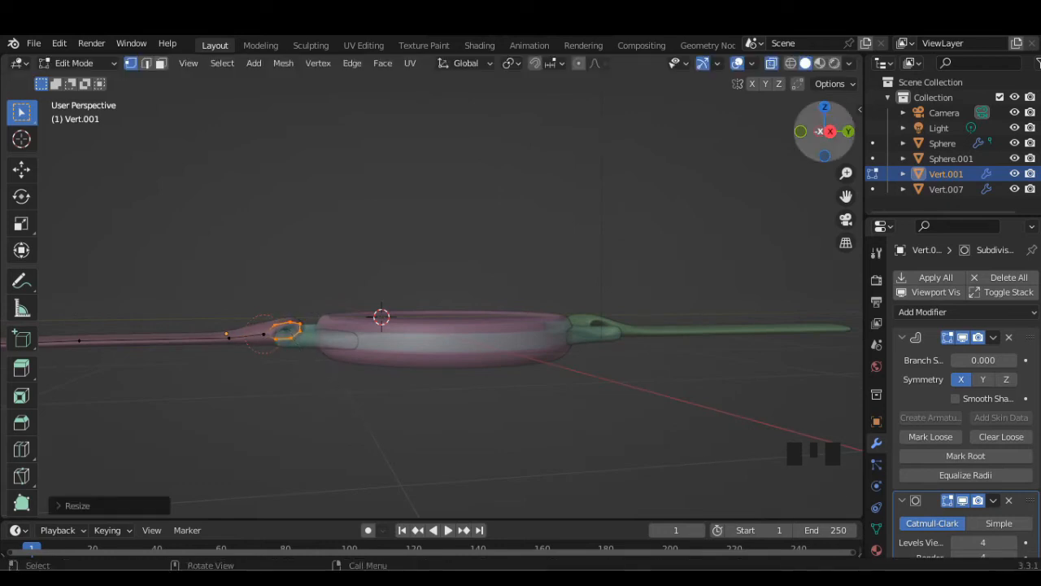
Step: Turn X-ray off and examine both strap loops and the whole watch from the right and top views
{"action": "left_click", "coordinate": [830, 131]}
{"action": "scroll", "coordinate": [830, 131], "scroll_direction": "up", "scroll_amount": 2}
{"action": "left_click", "coordinate": [771, 64]}
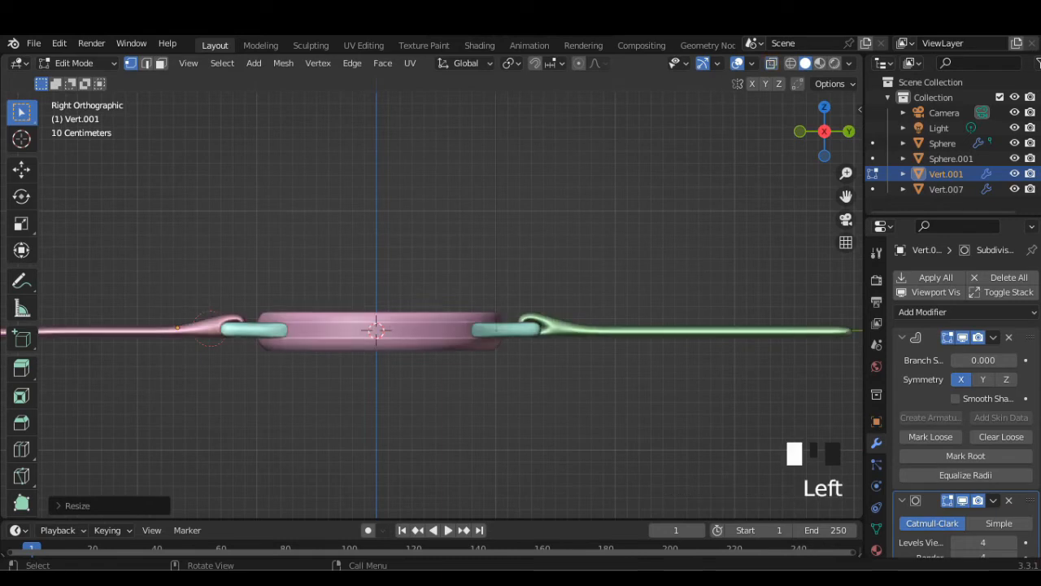
{"action": "middle_click_drag", "start_coordinate": [521, 268], "coordinate": [488, 254]}
{"action": "scroll", "coordinate": [404, 320], "scroll_direction": "down", "scroll_amount": 2}
{"action": "left_click", "coordinate": [824, 108]}
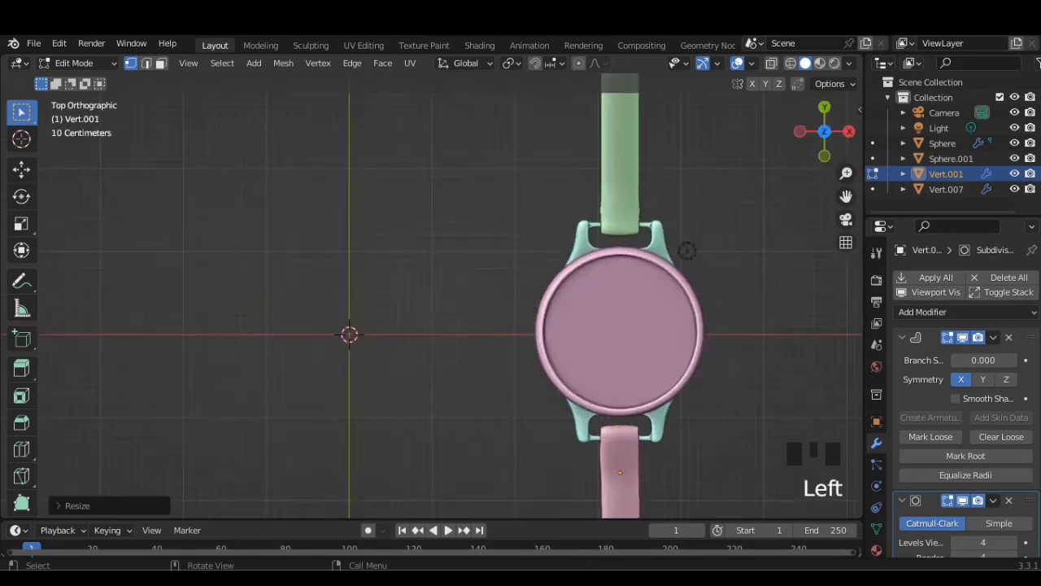
{"action": "scroll", "coordinate": [553, 281], "scroll_direction": "down", "scroll_amount": 3}
{"action": "mouse_move", "coordinate": [554, 281]}
{"action": "middle_mouse_down", "text": "shift"}
{"action": "mouse_move", "coordinate": [550, 309]}
{"action": "mouse_move", "coordinate": [553, 277]}
{"action": "mouse_move", "coordinate": [561, 318]}
{"action": "mouse_move", "coordinate": [561, 271]}
{"action": "middle_mouse_up", "text": "shift"}
{"action": "scroll", "coordinate": [551, 309], "scroll_direction": "up", "scroll_amount": 2}
Step: Leave Edit Mode, straighten the Vert.001 strap by setting its Z rotation to 0°, and save the file
{"action": "key", "text": "Tab"}
{"action": "left_click", "coordinate": [824, 131]}
{"action": "scroll", "coordinate": [605, 296], "scroll_direction": "down", "scroll_amount": 2}
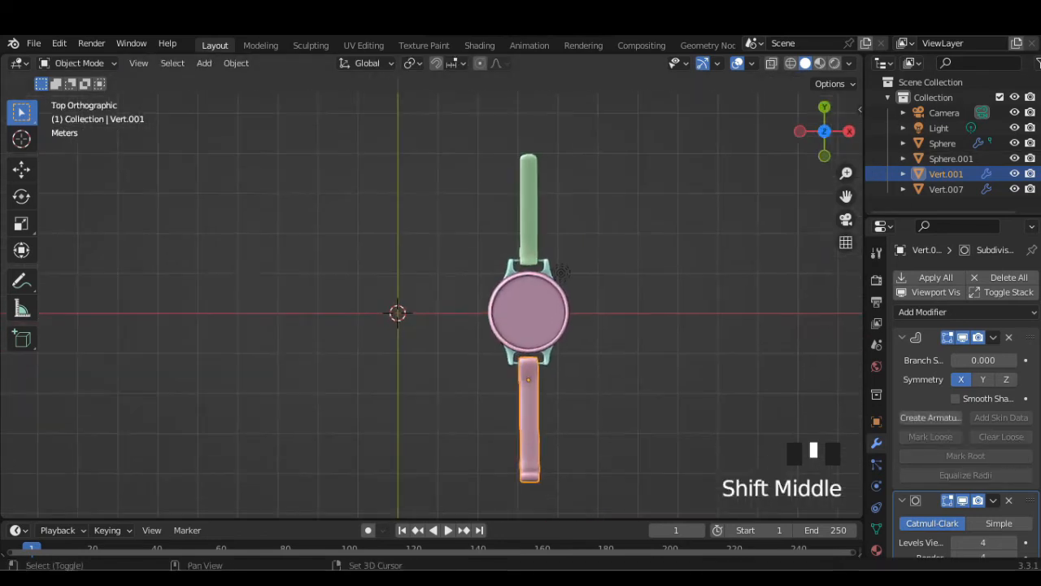
{"action": "key", "text": "r"}
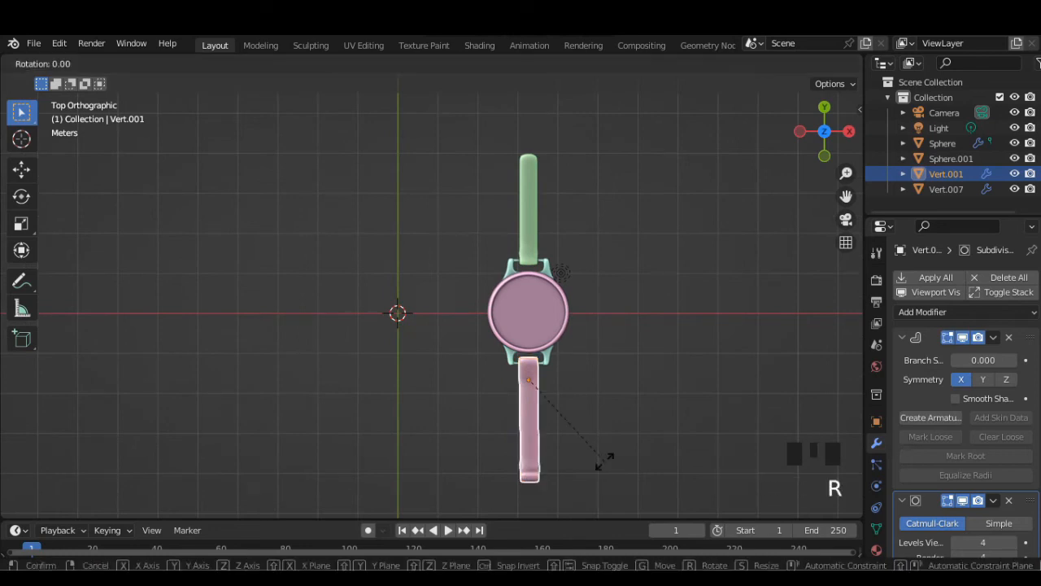
{"action": "left_click", "coordinate": [606, 462]}
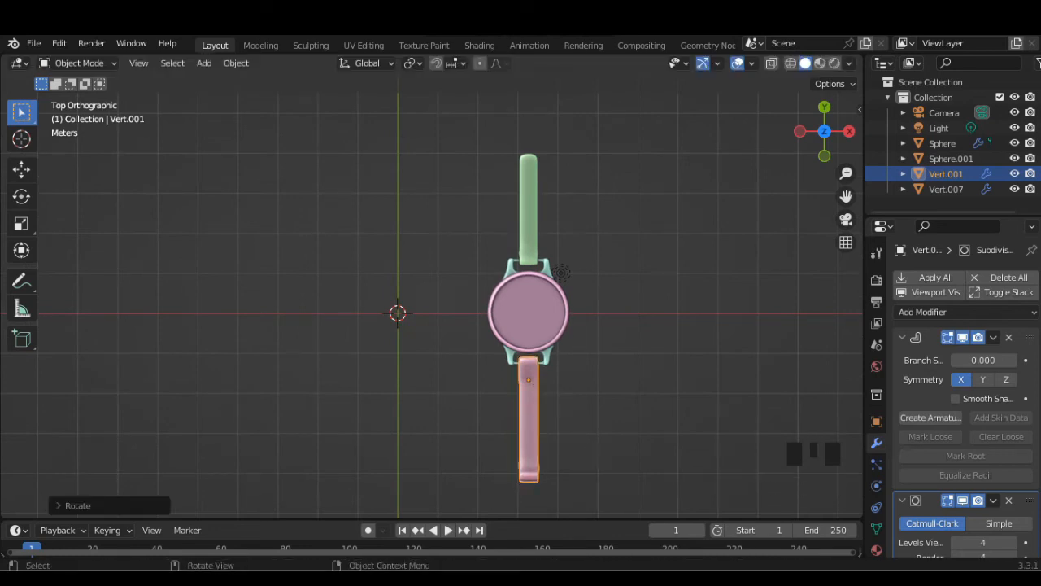
{"action": "left_click", "coordinate": [876, 421]}
{"action": "left_click", "coordinate": [976, 405]}
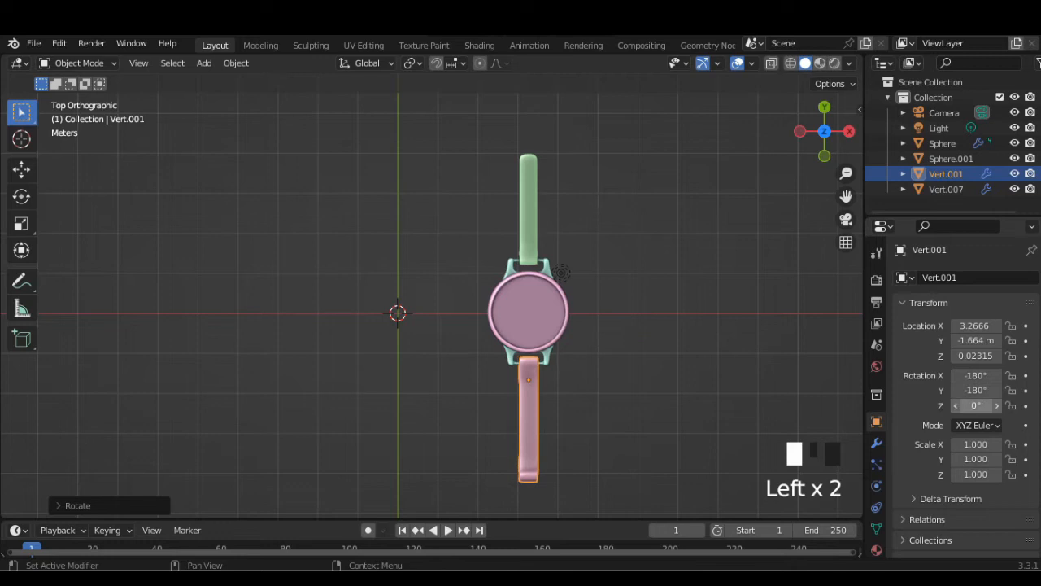
{"action": "left_click", "coordinate": [528, 208]}
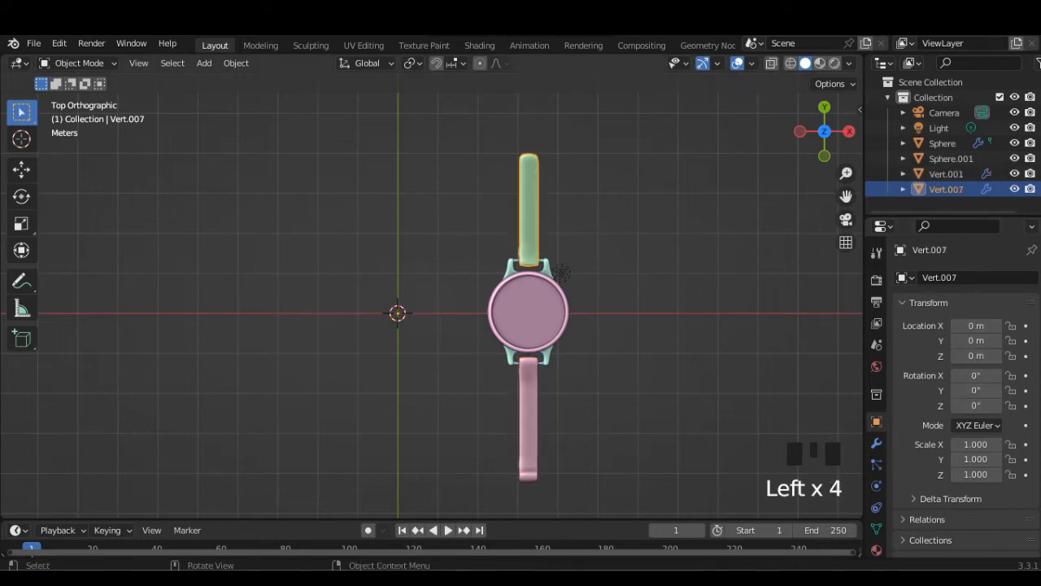
{"action": "key", "text": "ctrl+s"}
Step: Select the loop vertices at the Vert.001 strap's free end and flatten them by scaling along Z
{"action": "middle_click_drag", "start_coordinate": [562, 274], "coordinate": [578, 187]}
{"action": "scroll", "coordinate": [577, 187], "scroll_direction": "up", "scroll_amount": 3}
{"action": "scroll", "coordinate": [431, 309], "scroll_direction": "down", "scroll_amount": 2}
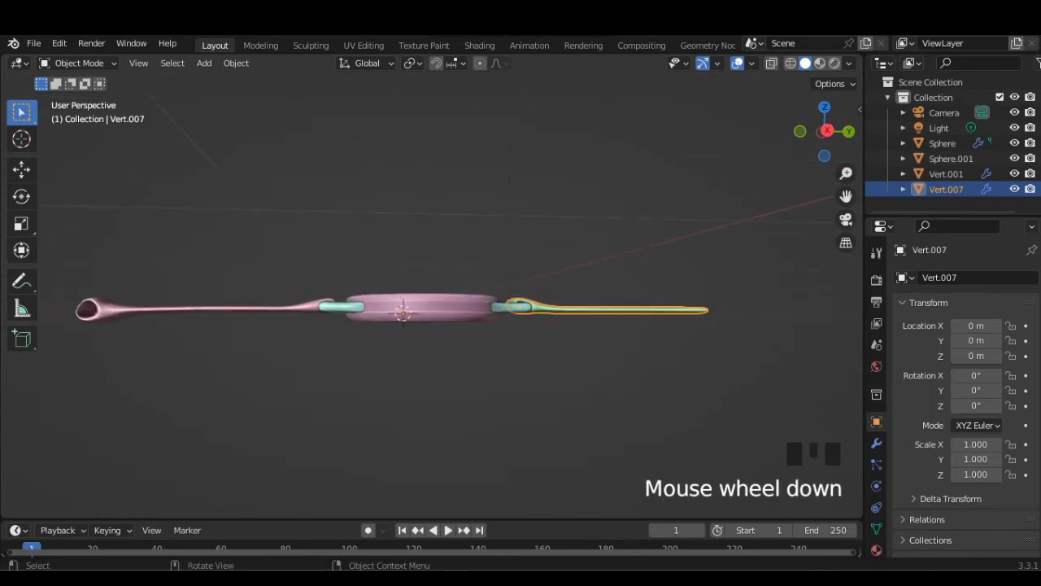
{"action": "middle_click_drag", "start_coordinate": [431, 309], "coordinate": [455, 301]}
{"action": "key", "text": "Tab"}
{"action": "left_click", "coordinate": [946, 173]}
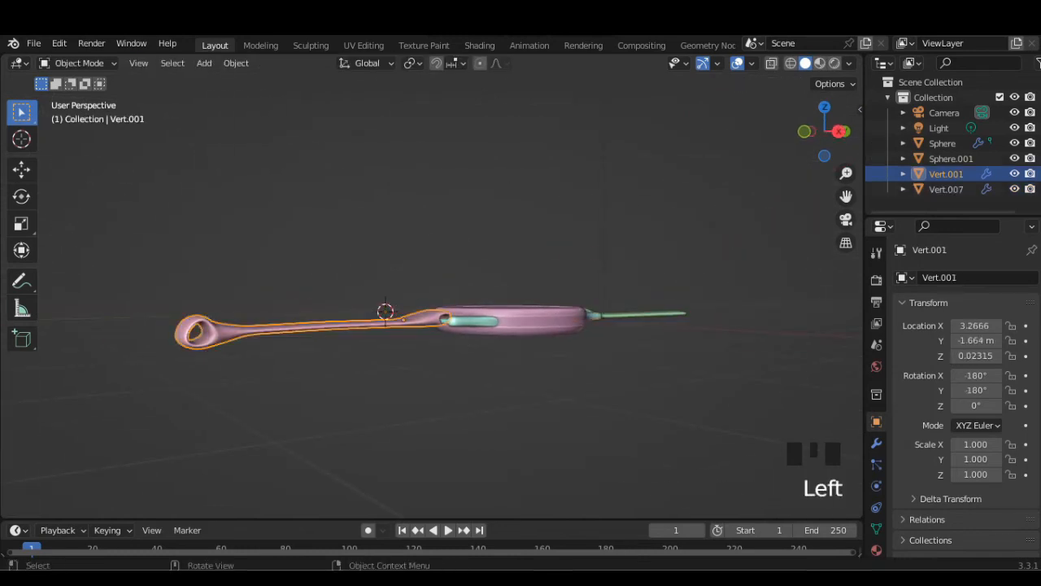
{"action": "key", "text": "Tab"}
{"action": "left_click", "coordinate": [162, 307]}
{"action": "left_click_drag", "start_coordinate": [163, 308], "coordinate": [216, 355]}
{"action": "key", "text": "s"}
{"action": "key", "text": "z"}
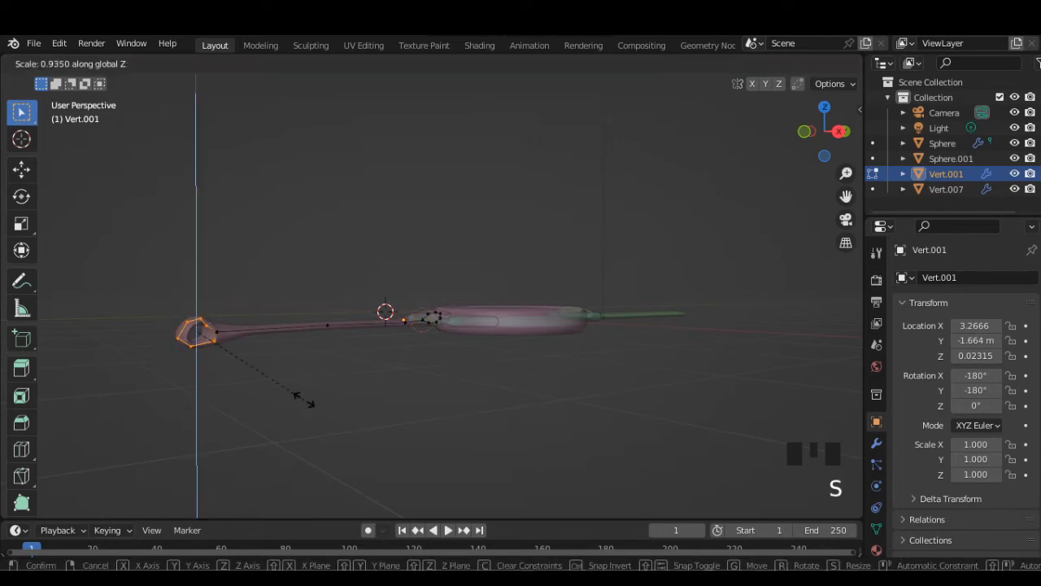
{"action": "left_click", "coordinate": [255, 367]}
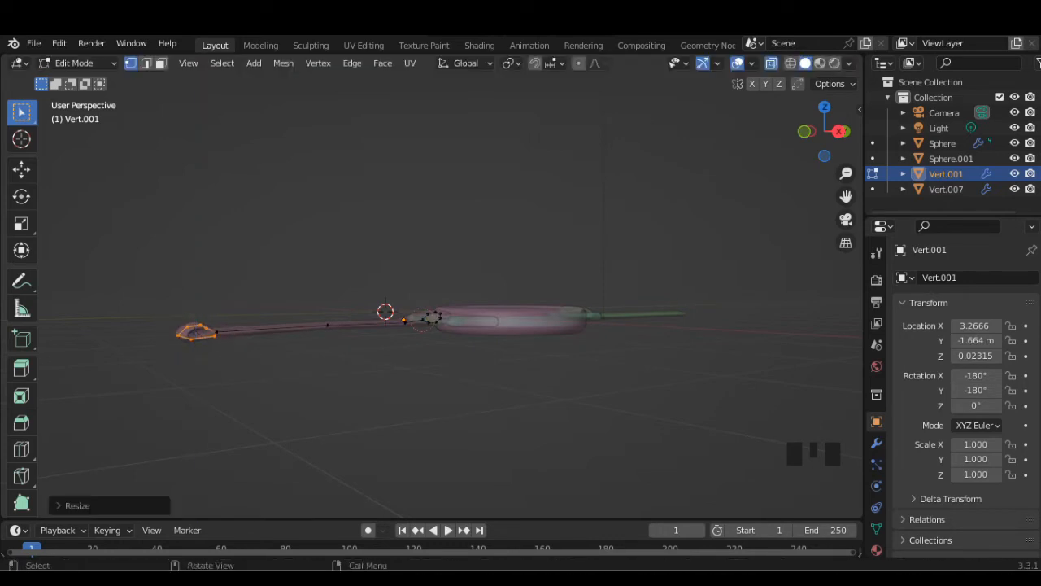
Step: Shorten the Vert.001 strap's free-end loop by scaling it along Y, and finish editing
{"action": "left_click", "coordinate": [824, 106]}
{"action": "scroll", "coordinate": [488, 309], "scroll_direction": "down", "scroll_amount": 2}
{"action": "scroll", "coordinate": [488, 309], "scroll_direction": "up", "scroll_amount": 3}
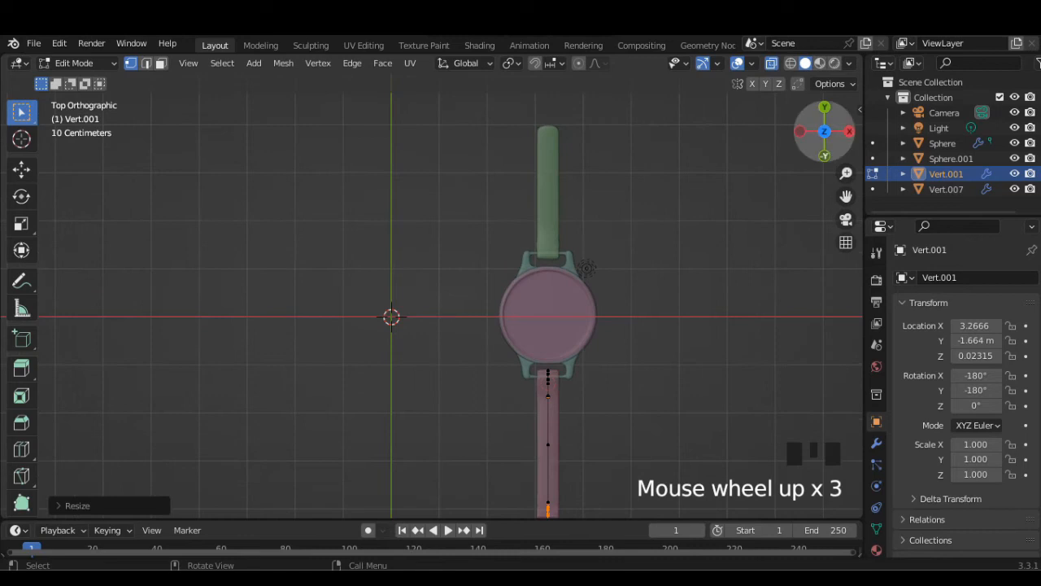
{"action": "left_click", "coordinate": [849, 131]}
{"action": "middle_click_drag", "start_coordinate": [504, 325], "coordinate": [464, 301]}
{"action": "scroll", "coordinate": [439, 319], "scroll_direction": "up", "scroll_amount": 3}
{"action": "scroll", "coordinate": [455, 309], "scroll_direction": "down", "scroll_amount": 1}
{"action": "key", "text": "s"}
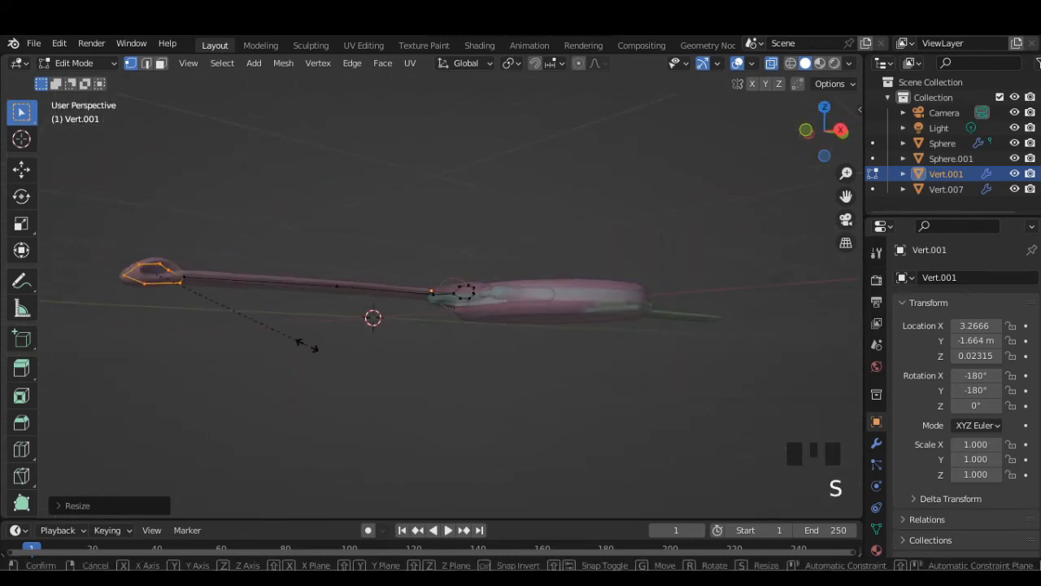
{"action": "key", "text": "y"}
{"action": "left_click", "coordinate": [244, 313]}
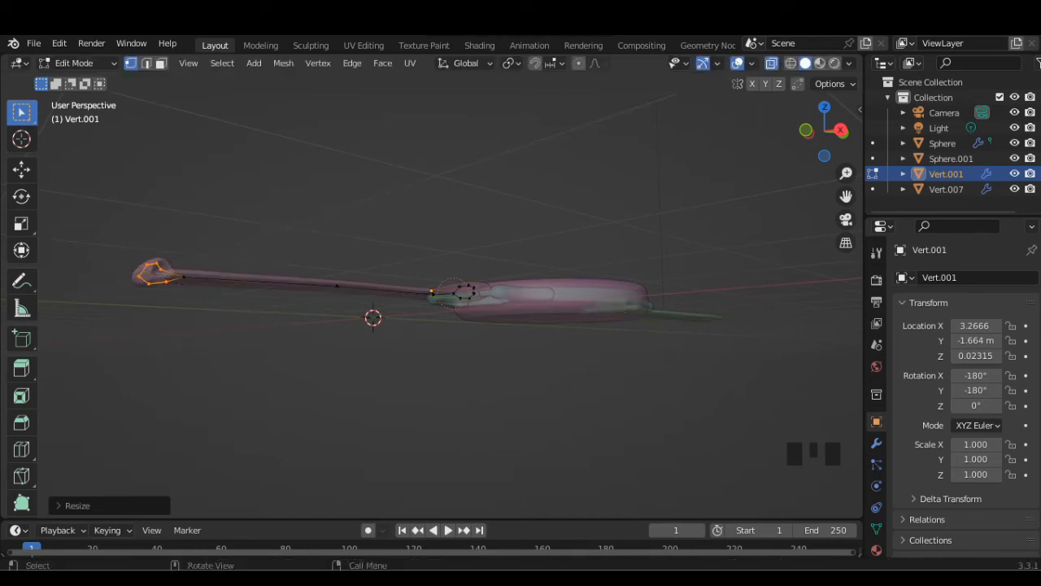
{"action": "middle_click_drag", "start_coordinate": [245, 313], "coordinate": [309, 341]}
{"action": "left_click", "coordinate": [846, 243]}
{"action": "scroll", "coordinate": [577, 341], "scroll_direction": "down", "scroll_amount": 3}
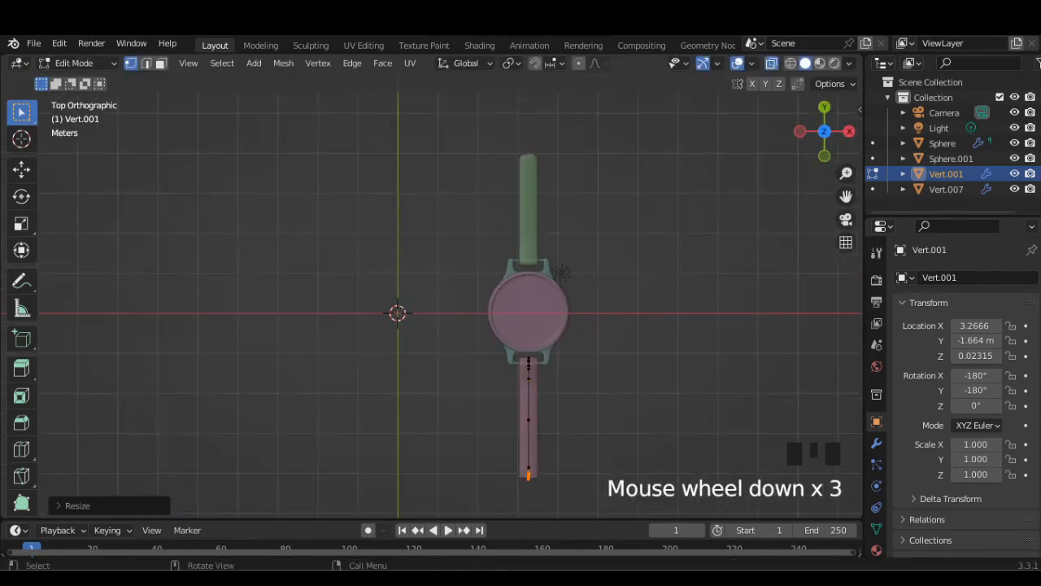
{"action": "left_click", "coordinate": [561, 274]}
{"action": "key", "text": "Tab"}
Step: Examine the Vert.001 strap and its free-end loop in perspective, from the top, and in the right view
{"action": "middle_click_drag", "start_coordinate": [560, 273], "coordinate": [639, 175], "text": "shift"}
{"action": "scroll", "coordinate": [666, 113], "scroll_direction": "up", "scroll_amount": 2}
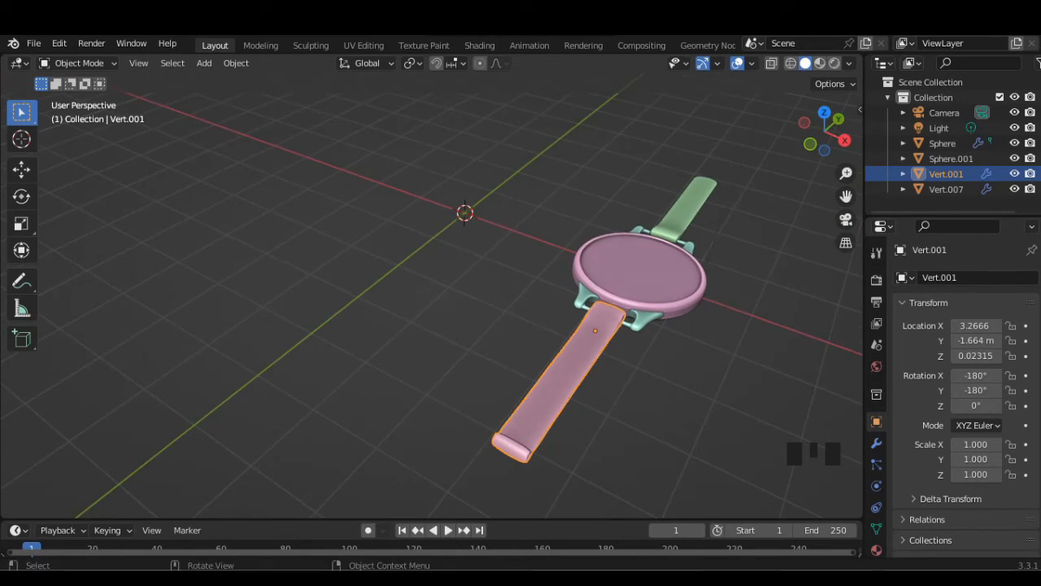
{"action": "scroll", "coordinate": [639, 175], "scroll_direction": "down", "scroll_amount": 1}
{"action": "left_click", "coordinate": [824, 112]}
{"action": "scroll", "coordinate": [431, 305], "scroll_direction": "down", "scroll_amount": 1}
{"action": "scroll", "coordinate": [431, 305], "scroll_direction": "up", "scroll_amount": 4}
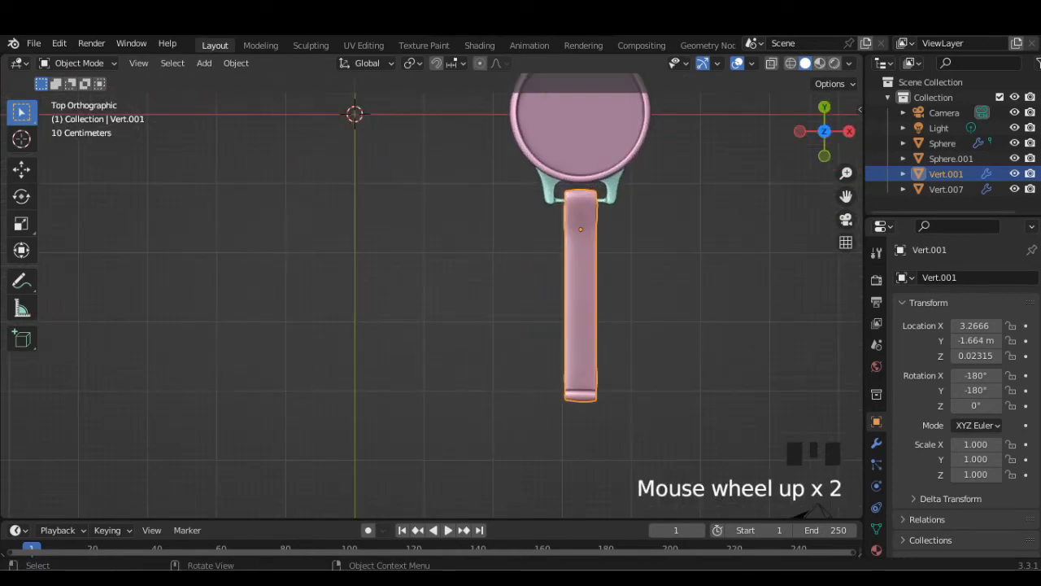
{"action": "scroll", "coordinate": [431, 305], "scroll_direction": "down", "scroll_amount": 1}
{"action": "left_click", "coordinate": [849, 131]}
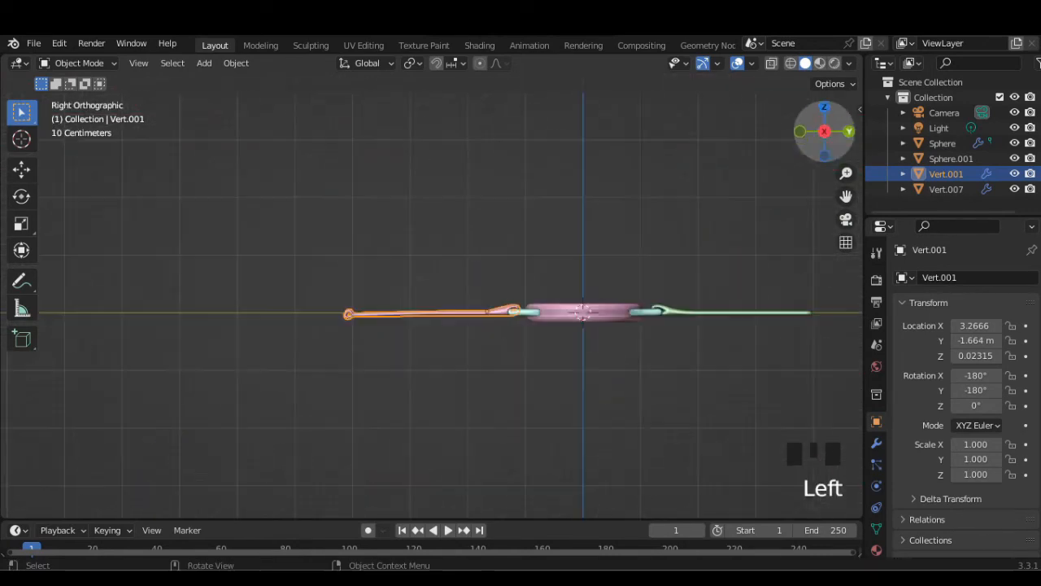
{"action": "scroll", "coordinate": [431, 305], "scroll_direction": "up", "scroll_amount": 4}
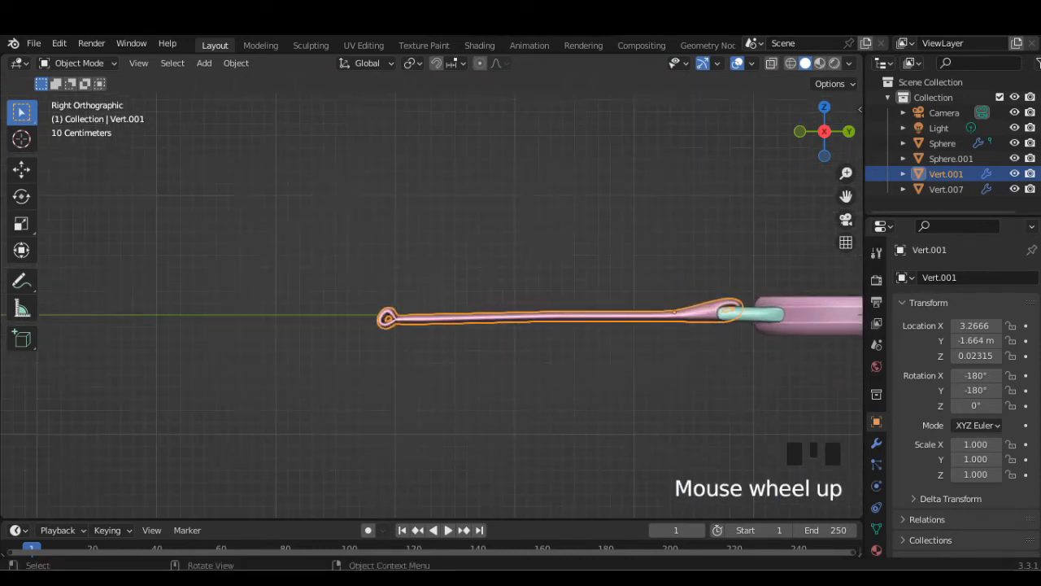
Step: Add a plane mesh and move it about -5.39 m along Y, past the Vert.001 strap's free end
{"action": "left_click", "coordinate": [431, 244]}
{"action": "left_click", "coordinate": [204, 63]}
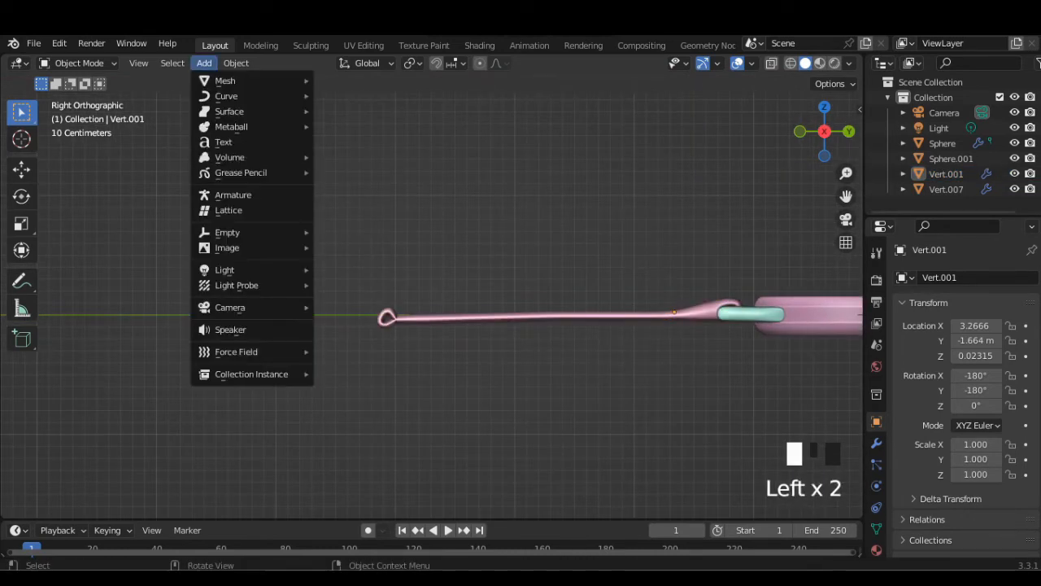
{"action": "mouse_move", "coordinate": [225, 79]}
{"action": "left_click", "coordinate": [349, 79]}
{"action": "scroll", "coordinate": [431, 305], "scroll_direction": "down", "scroll_amount": 3}
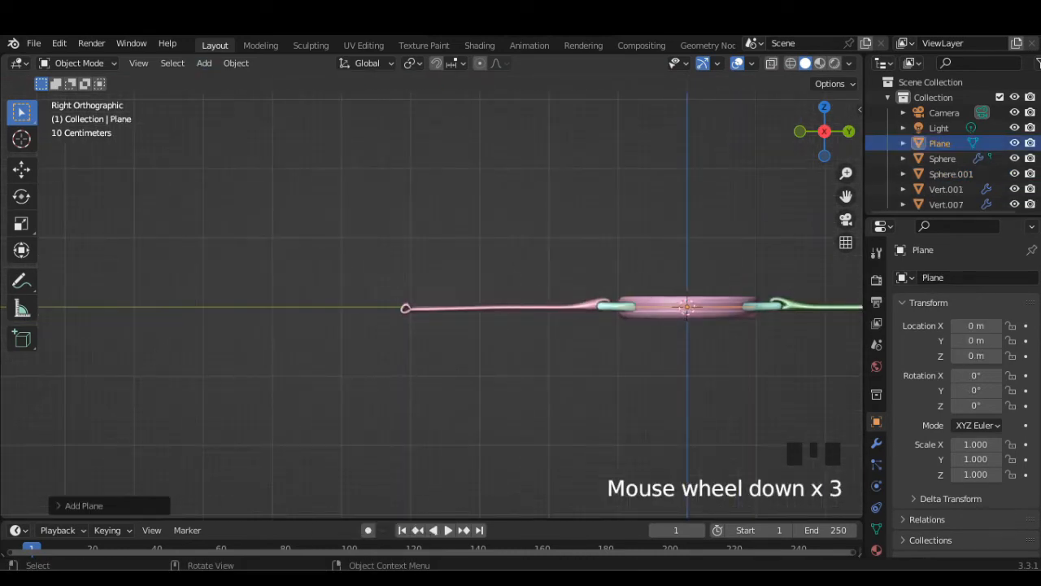
{"action": "key", "text": "g"}
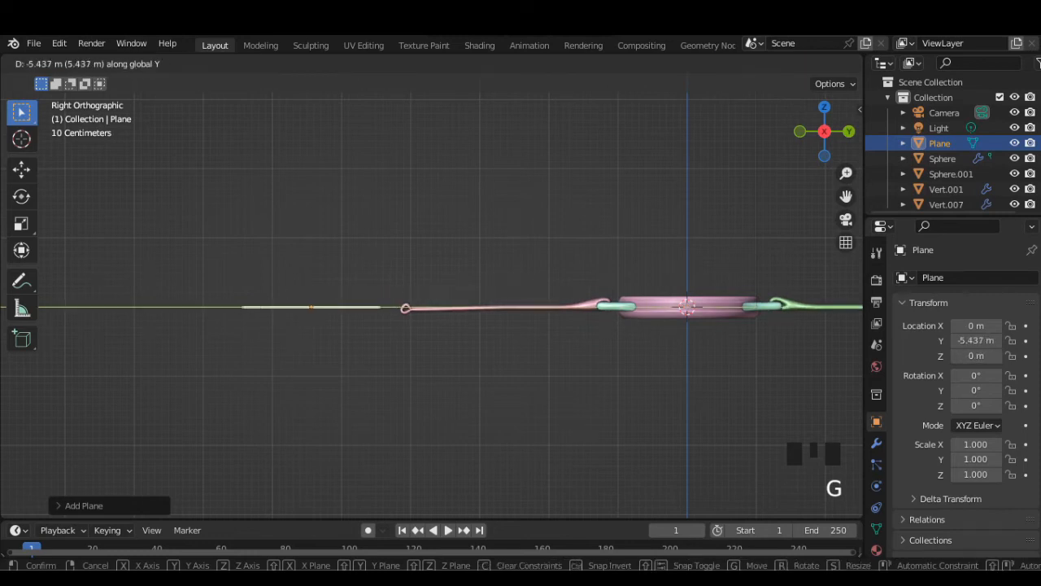
{"action": "key", "text": "Return"}
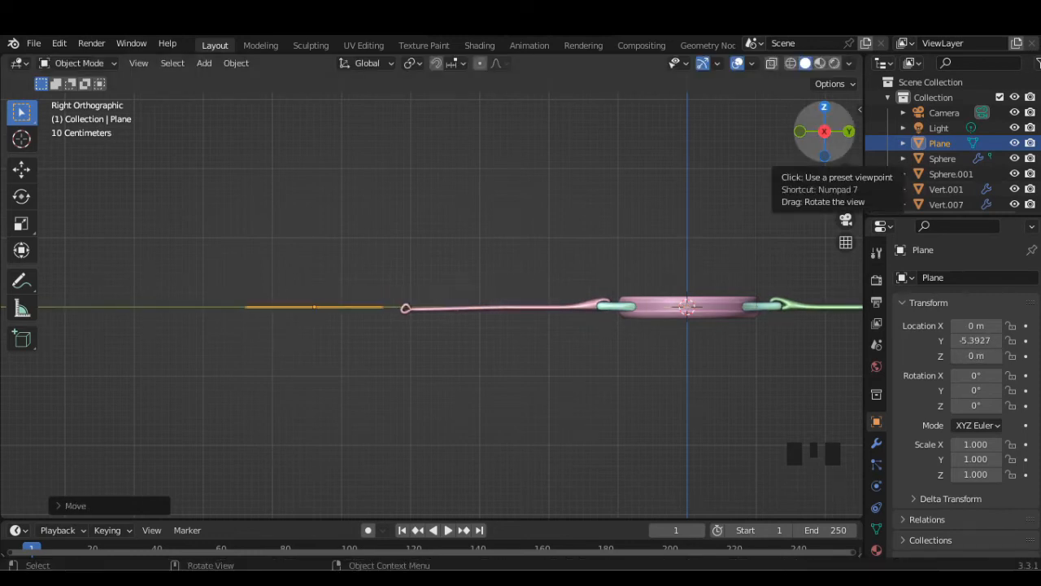
Step: Add a single-vertex mesh and move the vertex in top view onto the free end of the Vert.001 strap
{"action": "left_click", "coordinate": [876, 443]}
{"action": "middle_click_drag", "start_coordinate": [651, 269], "coordinate": [715, 317]}
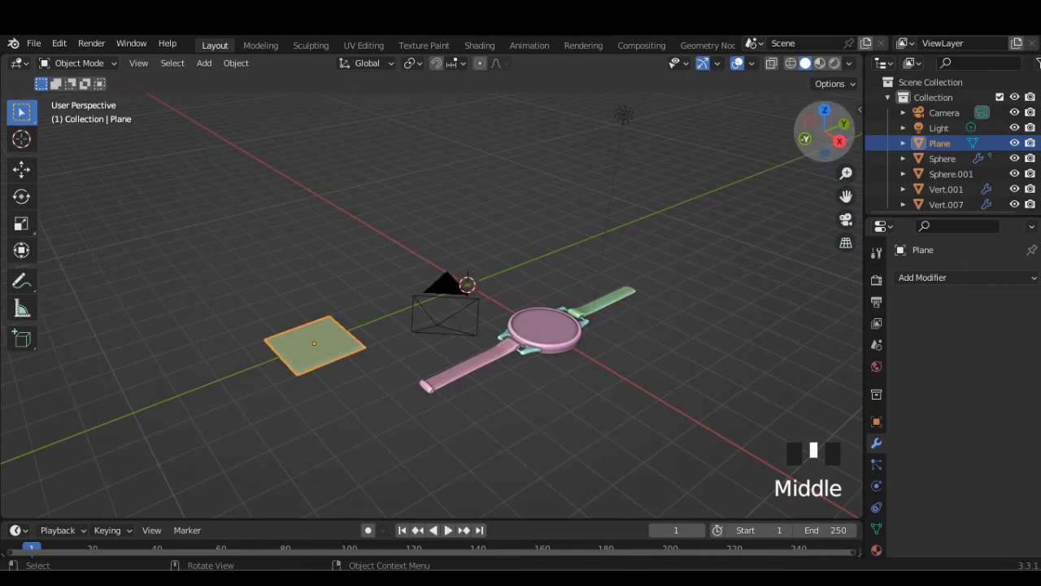
{"action": "left_click", "coordinate": [824, 110]}
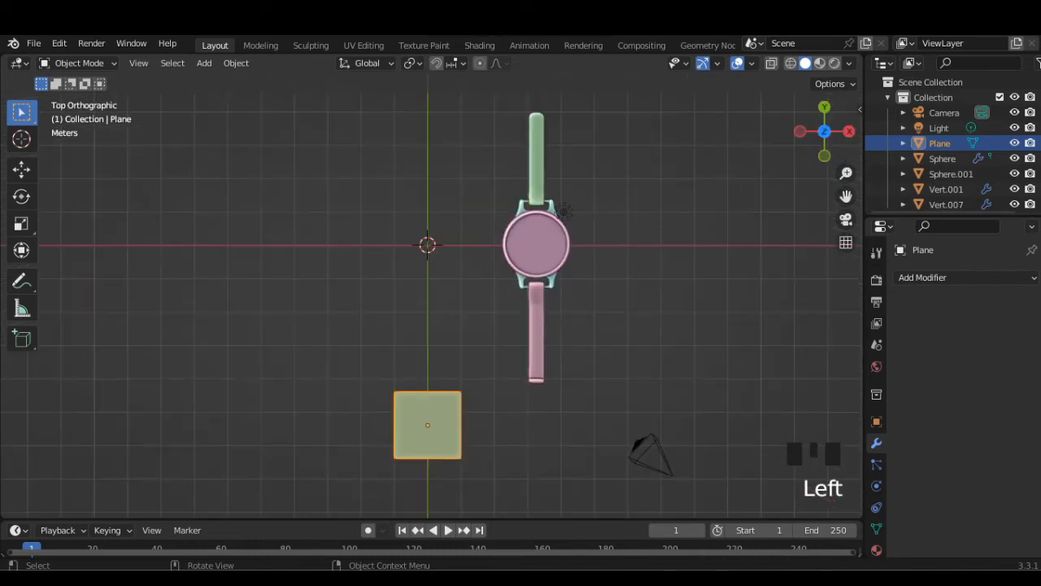
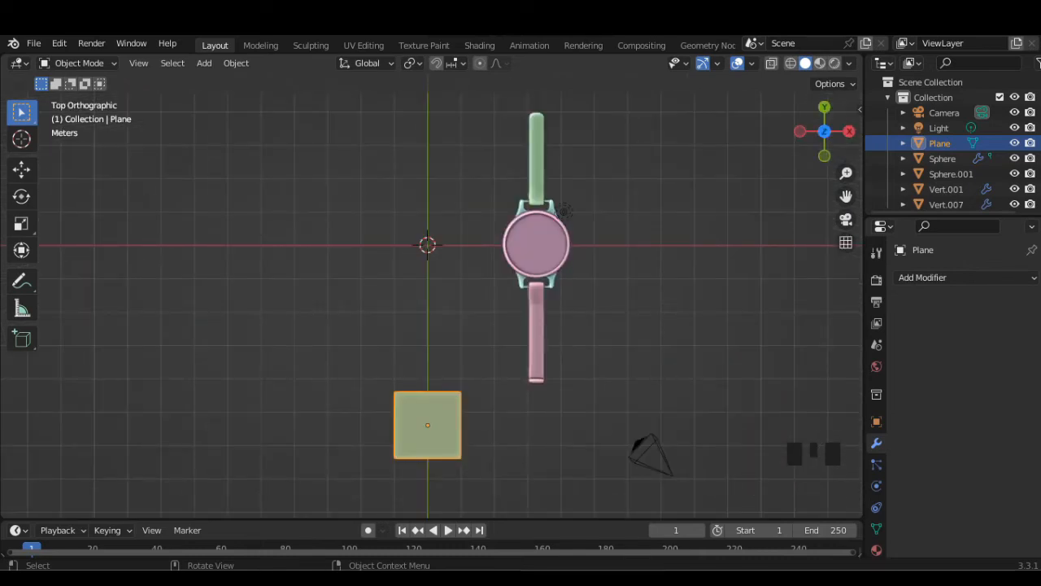
{"action": "left_click", "coordinate": [204, 63]}
{"action": "mouse_move", "coordinate": [225, 80]}
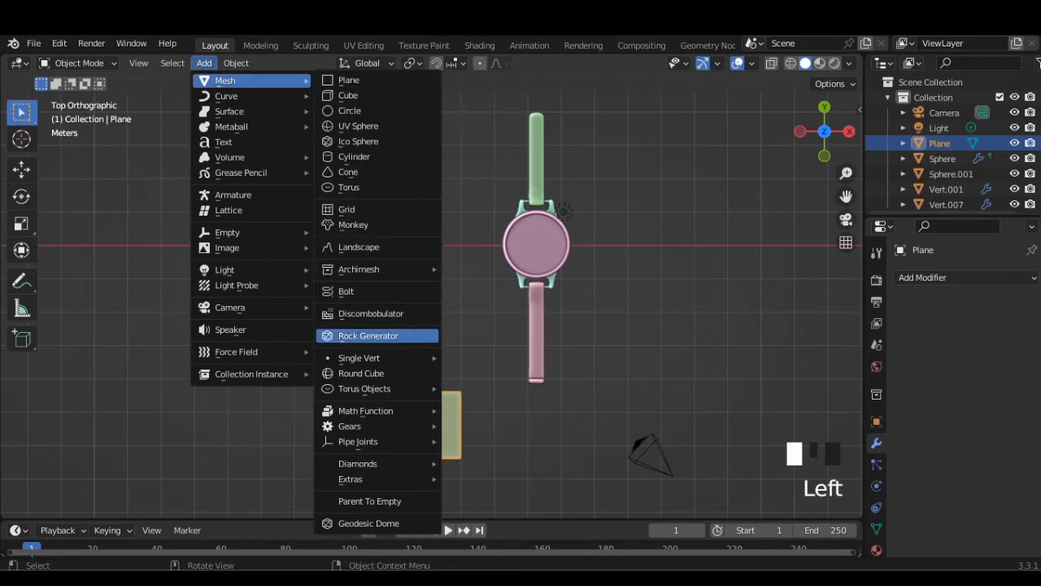
{"action": "mouse_move", "coordinate": [358, 358]}
{"action": "left_click", "coordinate": [495, 358]}
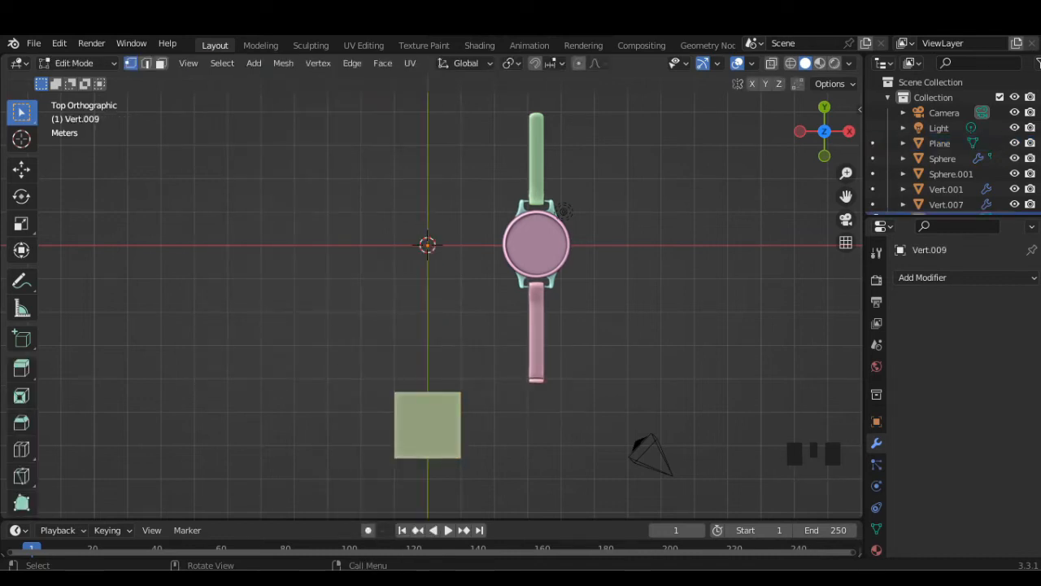
{"action": "key", "text": "g"}
{"action": "left_click", "coordinate": [536, 380]}
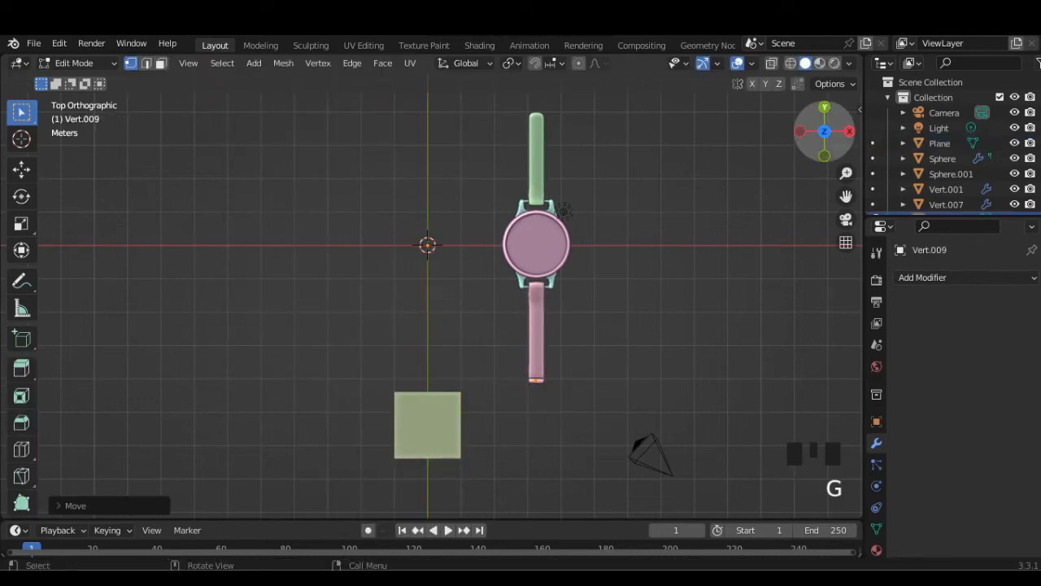
Step: Adjust the vertex in the right side view so it sits inside the loop at the Vert.001 strap's free end
{"action": "left_click", "coordinate": [824, 106]}
{"action": "left_click", "coordinate": [799, 131]}
{"action": "scroll", "coordinate": [800, 131], "scroll_direction": "up", "scroll_amount": 4}
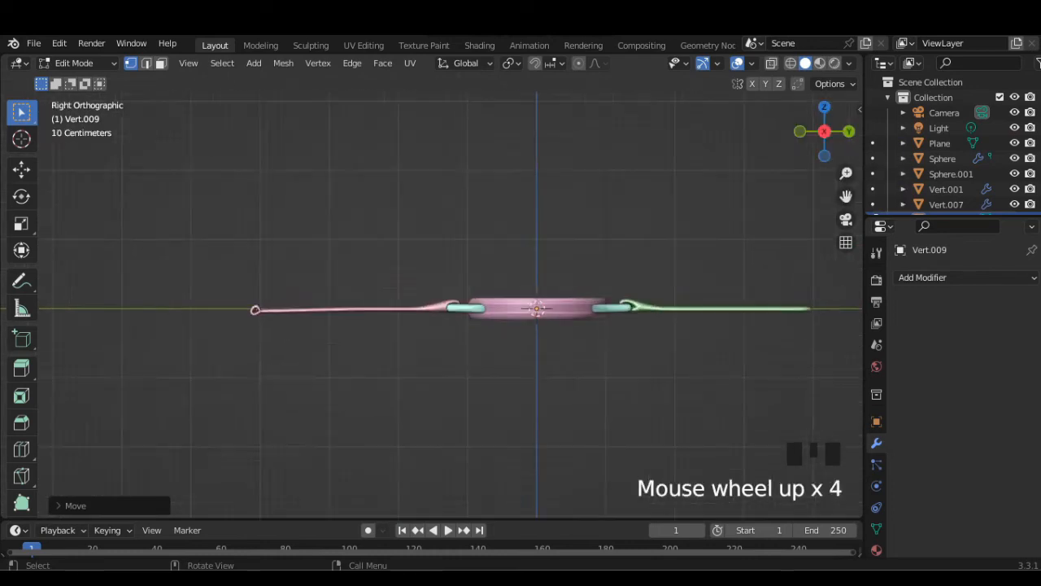
{"action": "middle_click_drag", "start_coordinate": [634, 325], "coordinate": [797, 325], "text": "shift"}
{"action": "left_click", "coordinate": [848, 131]}
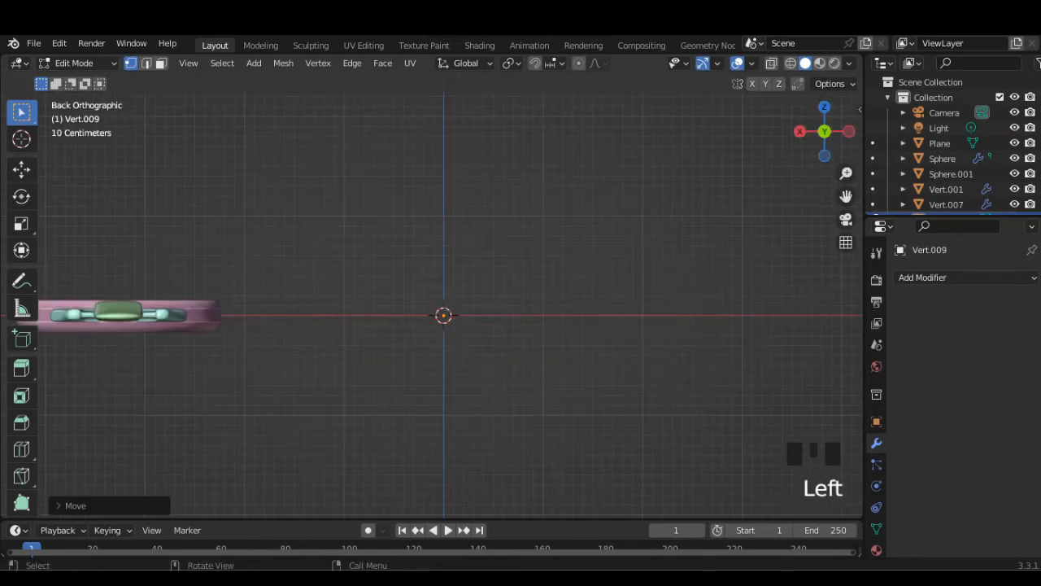
{"action": "scroll", "coordinate": [443, 316], "scroll_direction": "down", "scroll_amount": 1}
{"action": "middle_click_drag", "start_coordinate": [444, 315], "coordinate": [521, 269]}
{"action": "left_click", "coordinate": [816, 131]}
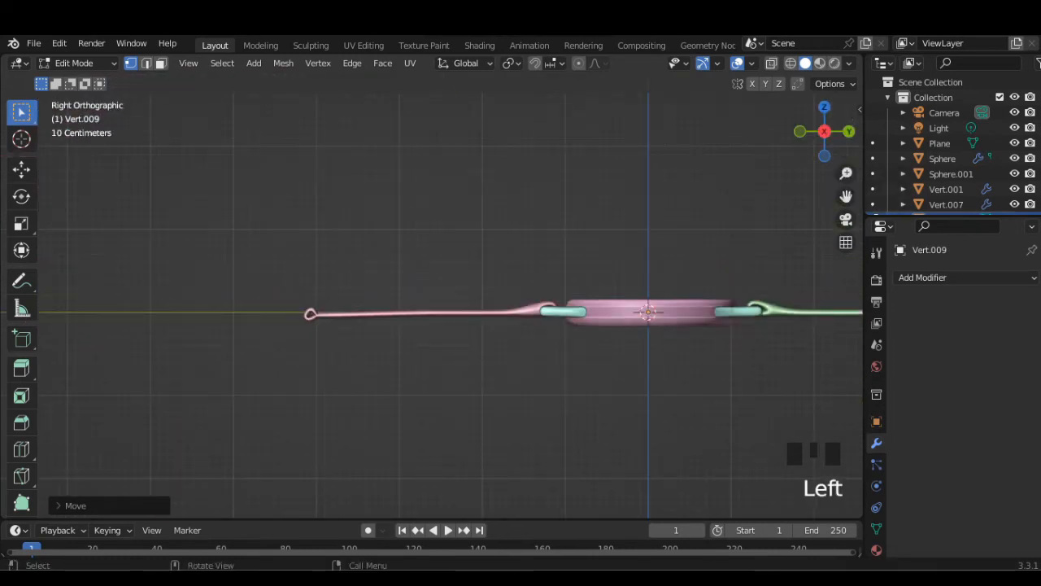
{"action": "key", "text": "g"}
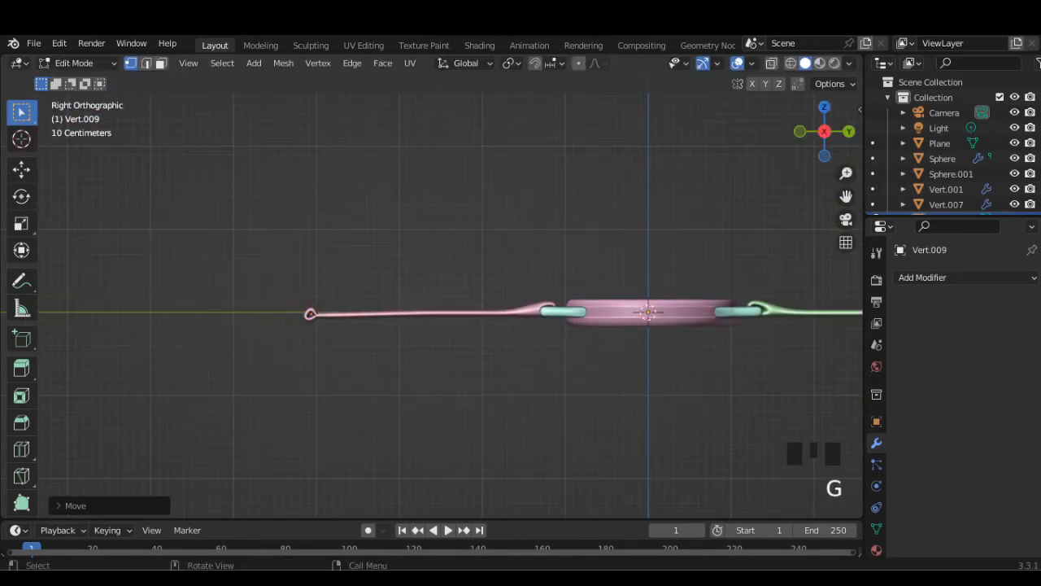
Step: Show the model as wireframe from the front and shift the vertex along X to the loop's negative-X edge
{"action": "middle_click_drag", "start_coordinate": [521, 309], "coordinate": [455, 301]}
{"action": "left_click", "coordinate": [790, 63]}
{"action": "left_click", "coordinate": [807, 131]}
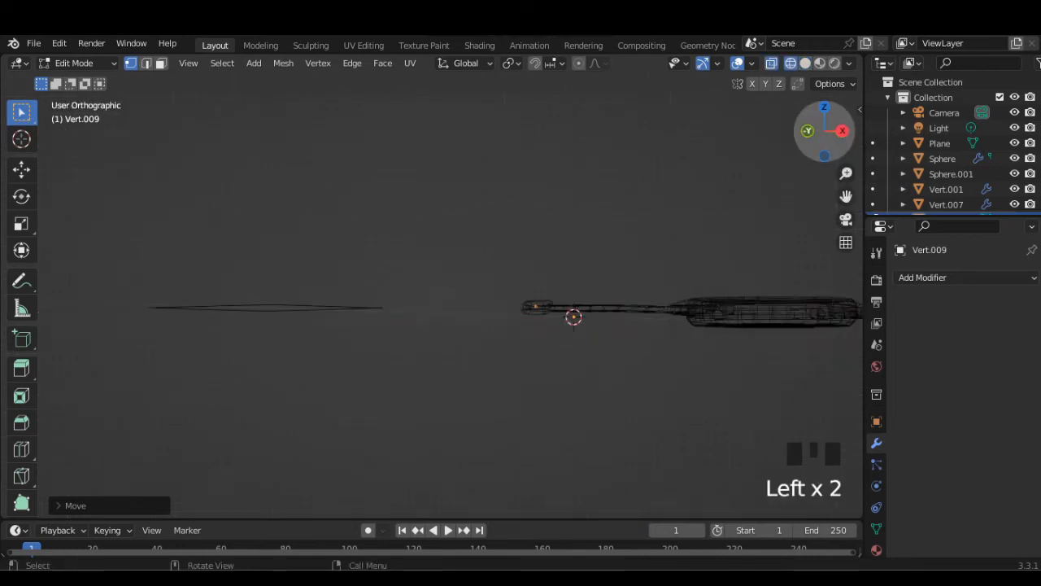
{"action": "key", "text": "g"}
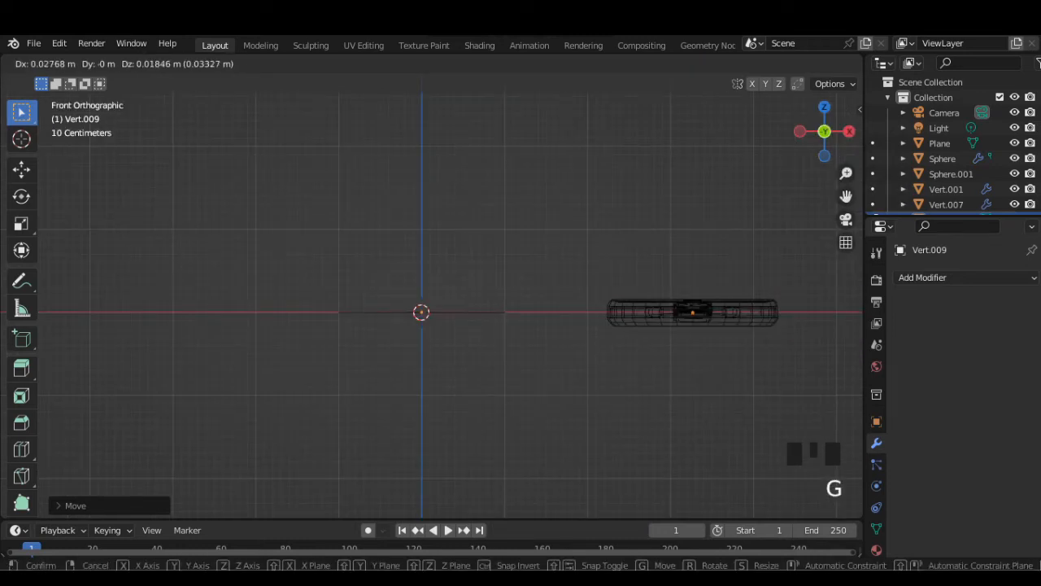
{"action": "key", "text": "g"}
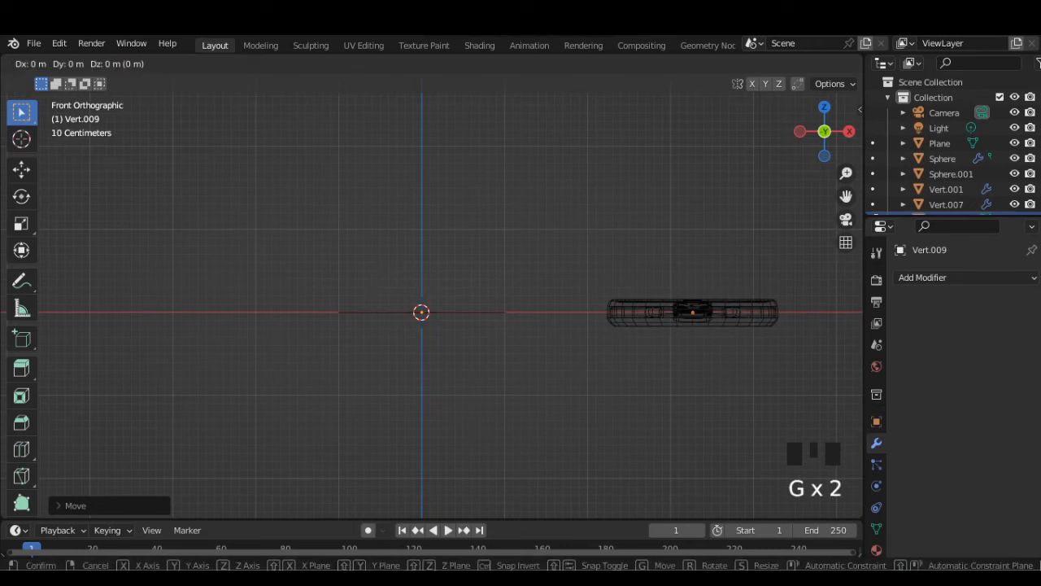
{"action": "key", "text": "x"}
{"action": "left_click", "coordinate": [679, 312]}
Step: Extrude the vertex along X across the strap's width, pull the new end vertex back to the loop's edge, and finish editing
{"action": "key", "text": "e"}
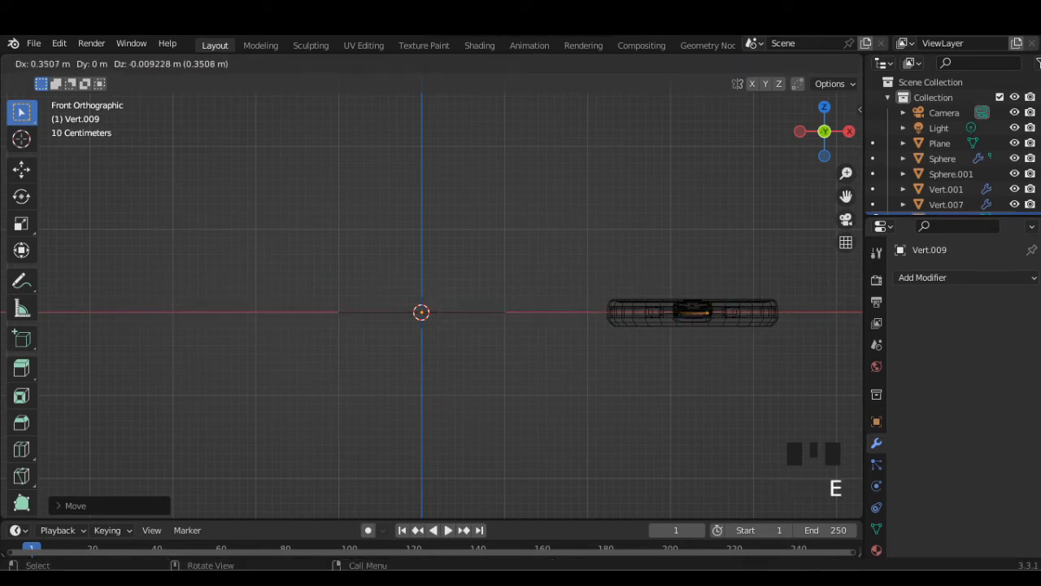
{"action": "key", "text": "x"}
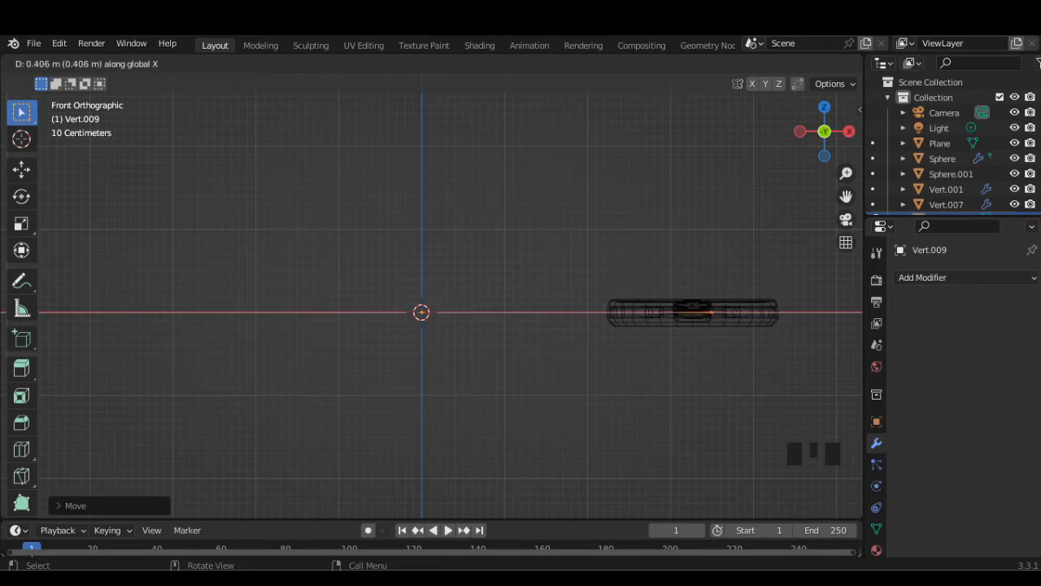
{"action": "key", "text": "Return"}
{"action": "key", "text": "g"}
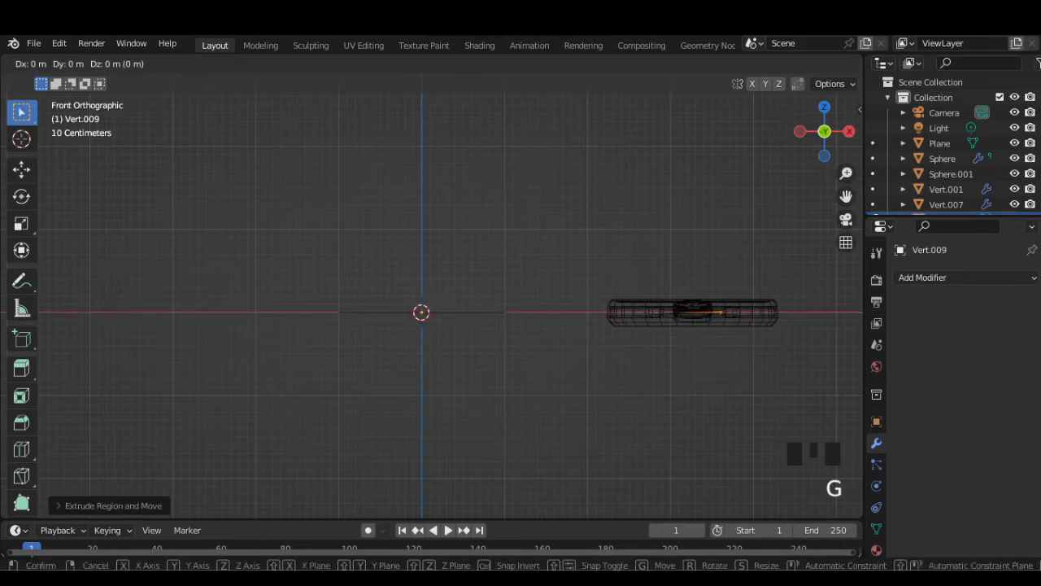
{"action": "key", "text": "x"}
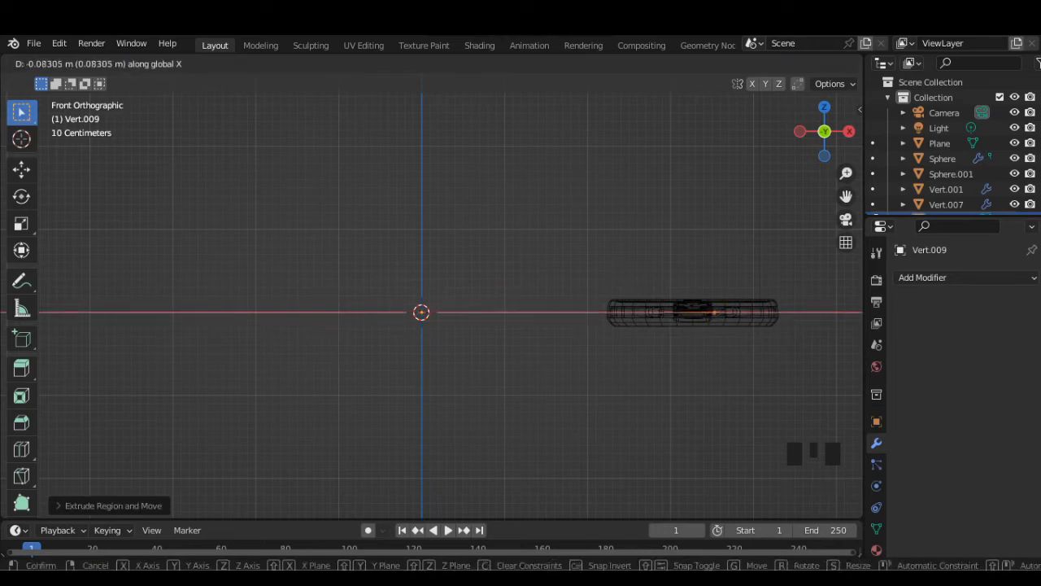
{"action": "key", "text": "Return"}
{"action": "key", "text": "Tab"}
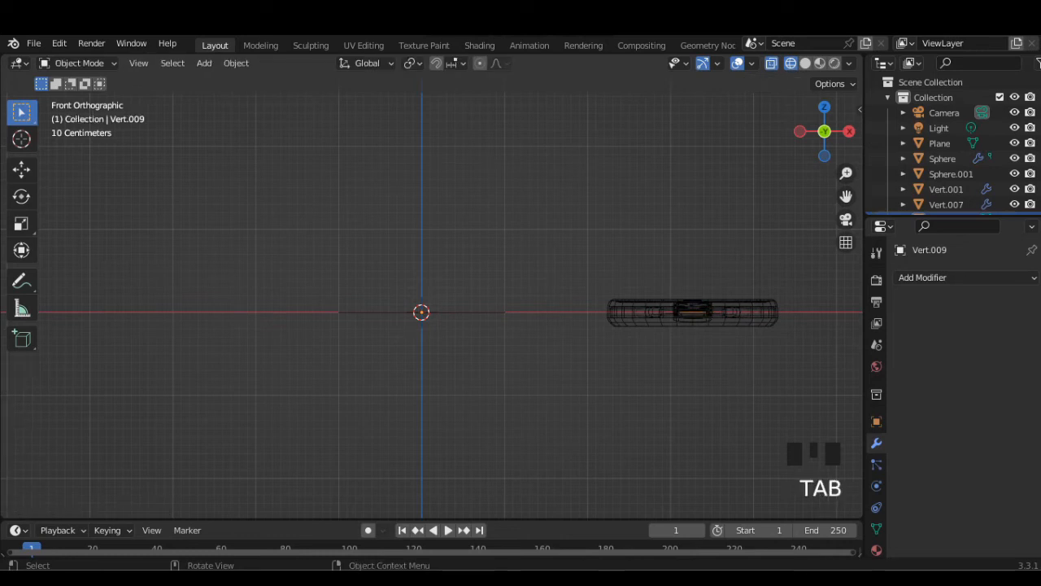
{"action": "key", "text": "Left"}
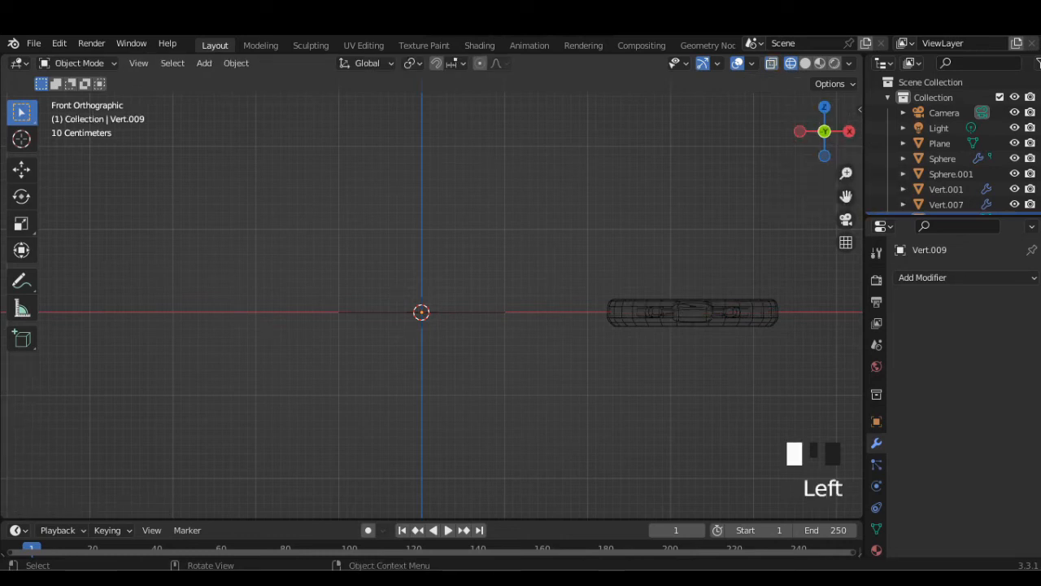
{"action": "key", "text": "Left"}
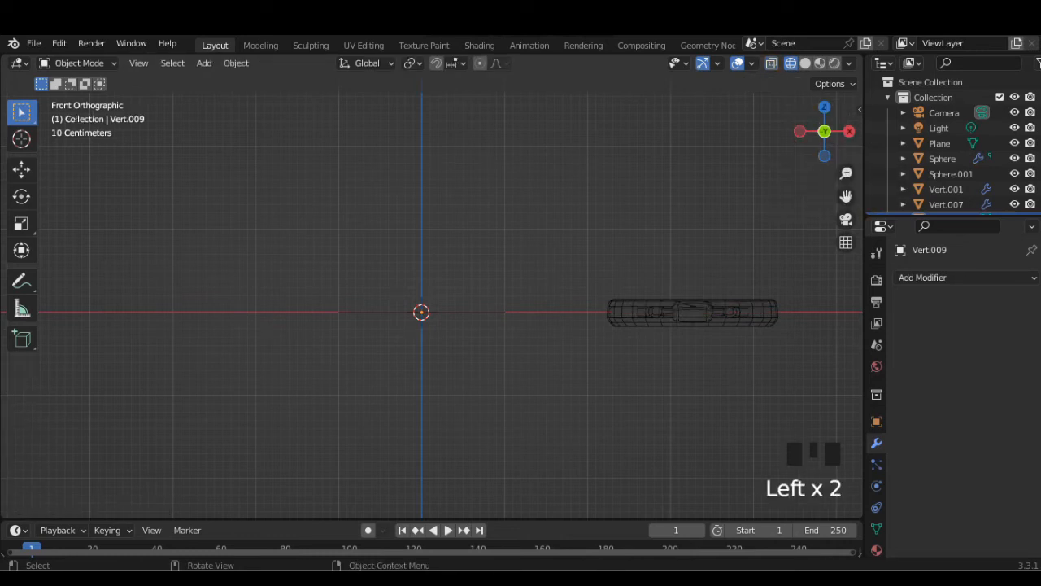
{"action": "key", "text": "Left"}
{"action": "key", "text": "Tab"}
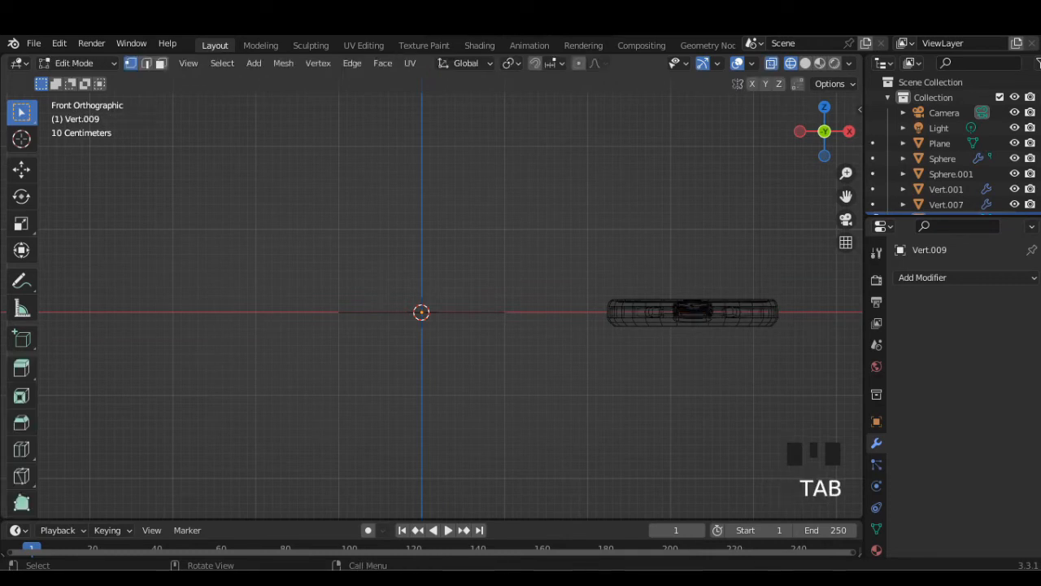
{"action": "key", "text": "Tab"}
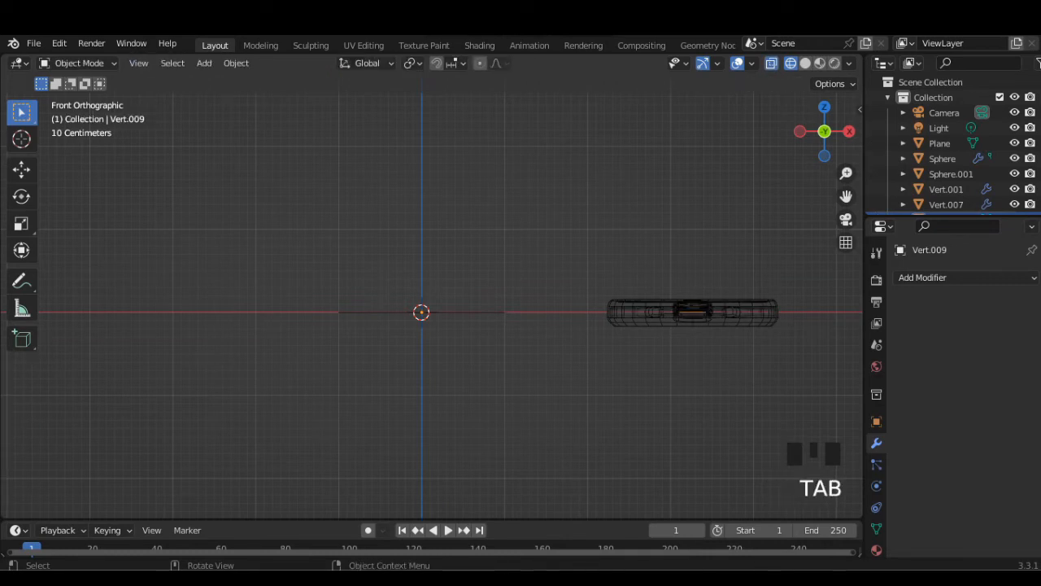
Step: Select the Vert.009 object and extrude its negative-X end vertex a short distance outward along X, just past the strap's edge
{"action": "key", "text": "Left"}
{"action": "scroll", "coordinate": [943, 155], "scroll_direction": "down", "scroll_amount": 4}
{"action": "left_click", "coordinate": [946, 200]}
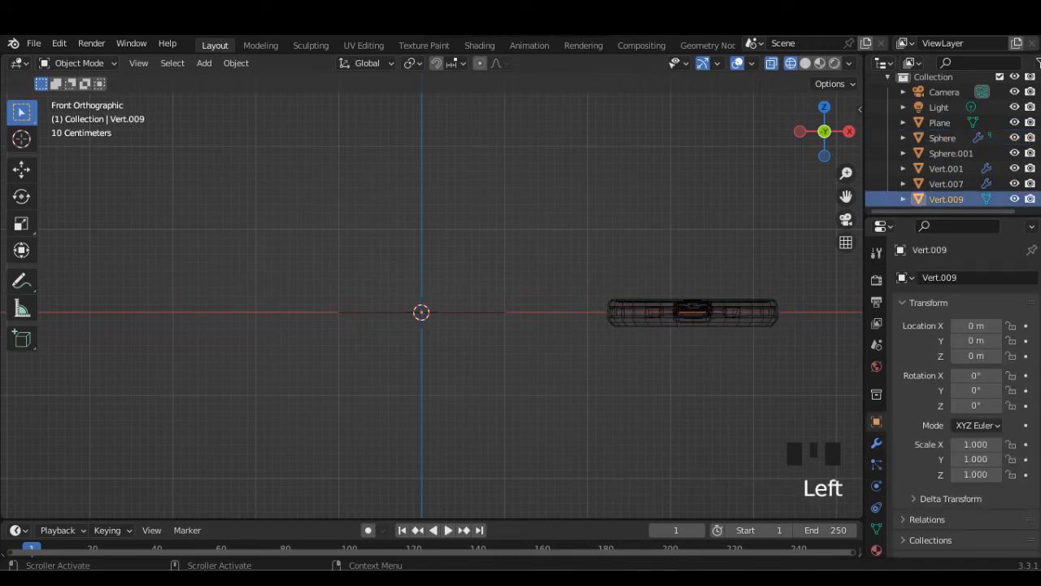
{"action": "key", "text": "g"}
{"action": "key", "text": "Escape"}
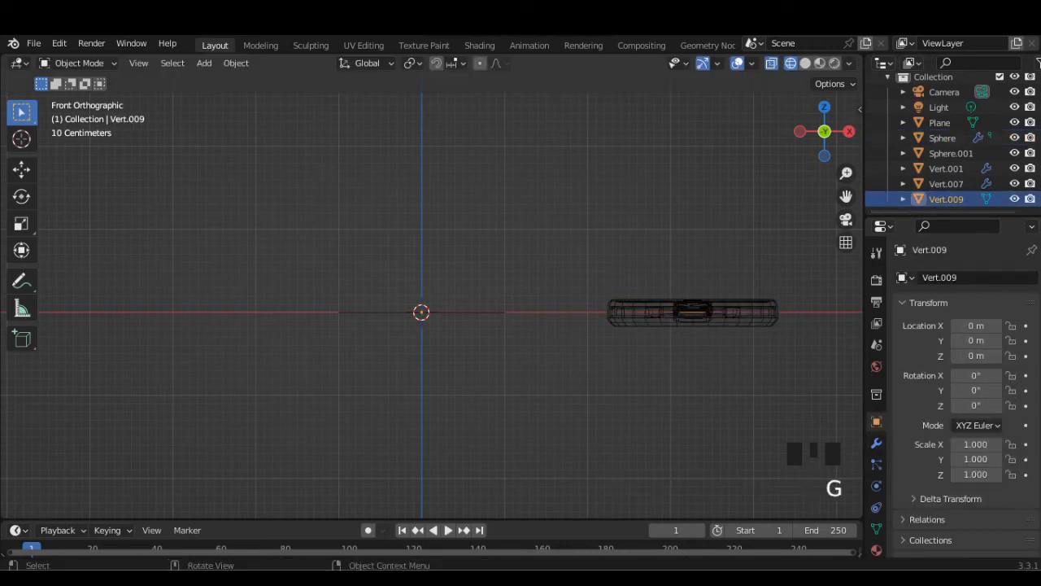
{"action": "key", "text": "Tab"}
{"action": "key", "text": "Left"}
{"action": "key", "text": "Left"}
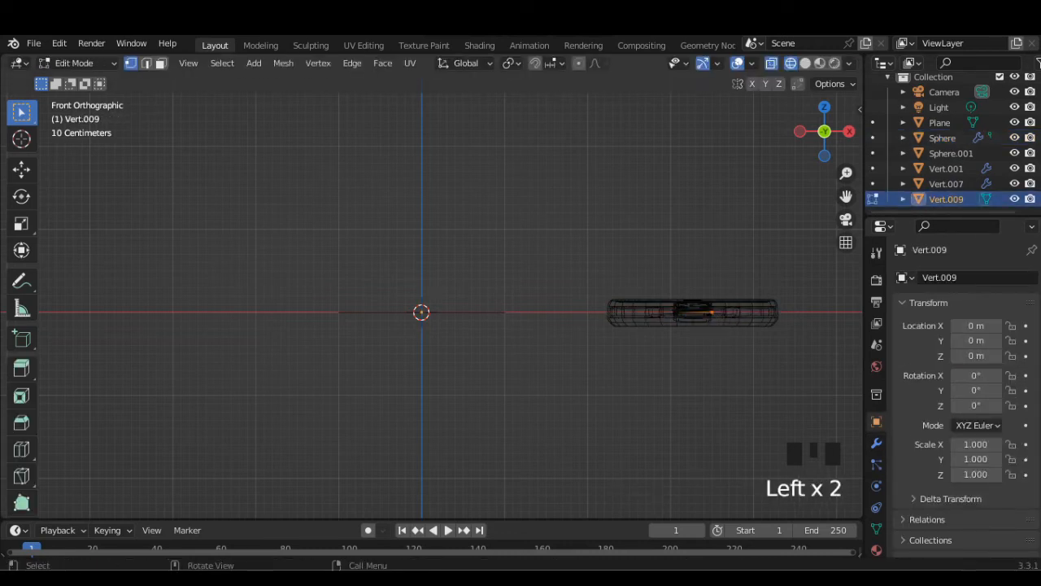
{"action": "key", "text": "Left"}
{"action": "key", "text": "e"}
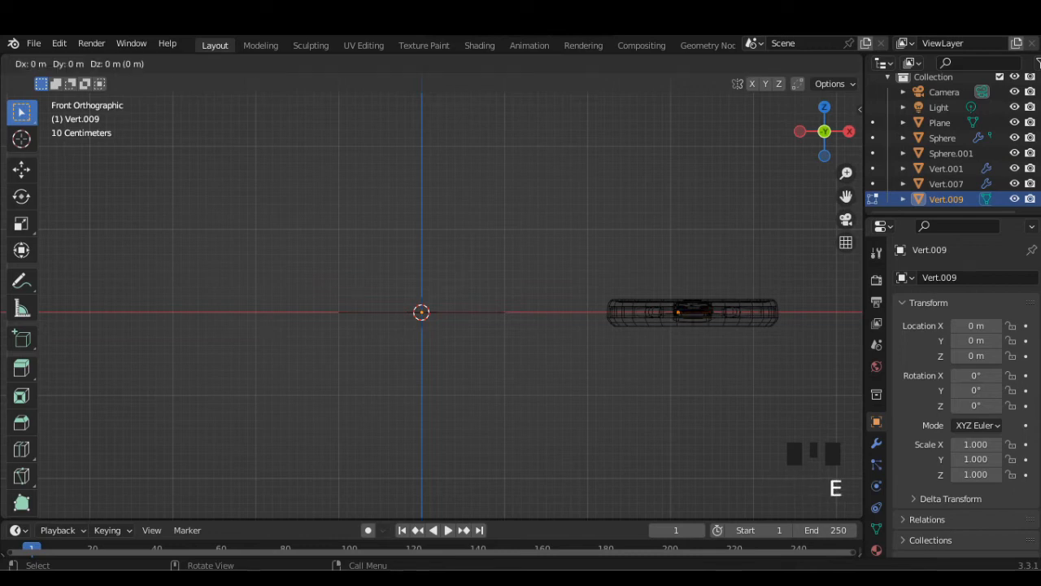
{"action": "key", "text": "x"}
{"action": "left_click", "coordinate": [672, 312]}
Step: Extrude the positive-X end vertex of Vert.009 slightly outward along X, return to solid shading without X-ray, and finish editing
{"action": "left_click", "coordinate": [712, 312]}
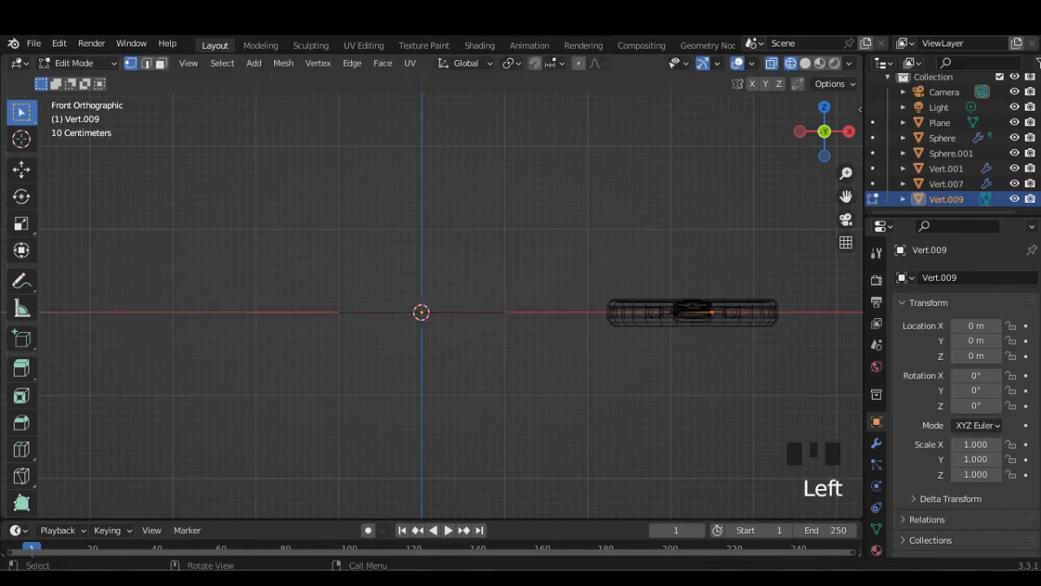
{"action": "key", "text": "e"}
{"action": "key", "text": "x"}
{"action": "left_click", "coordinate": [717, 312]}
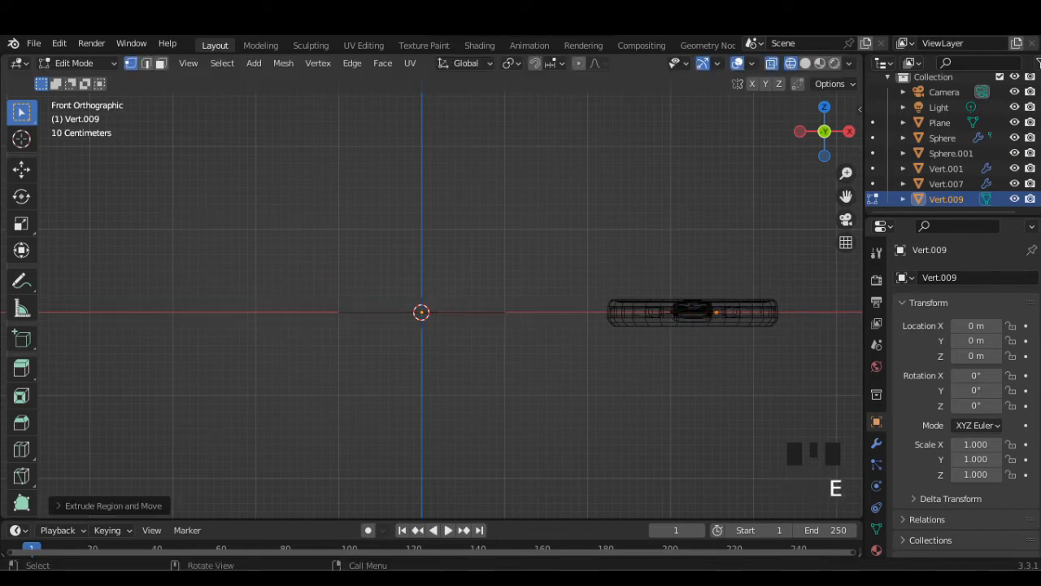
{"action": "left_click", "coordinate": [771, 63]}
{"action": "left_click", "coordinate": [805, 64]}
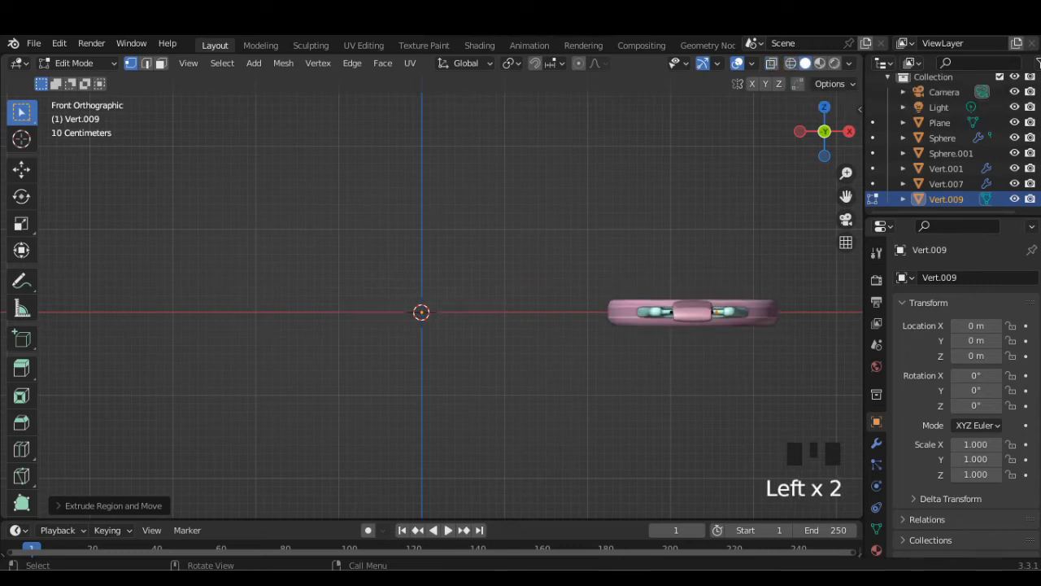
{"action": "key", "text": "Tab"}
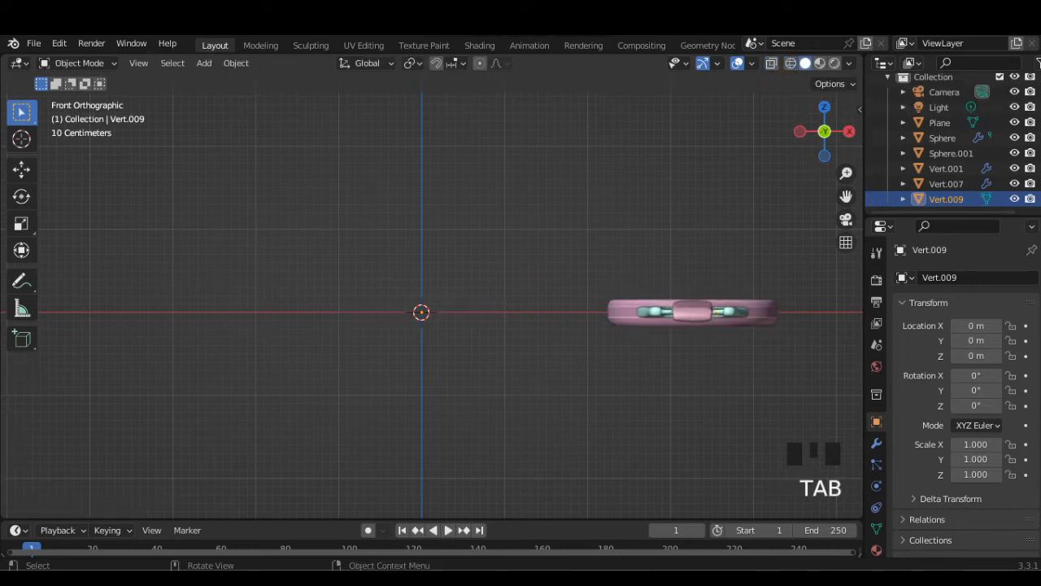
Step: Add a Skin modifier to Vert.009
{"action": "left_click", "coordinate": [876, 443]}
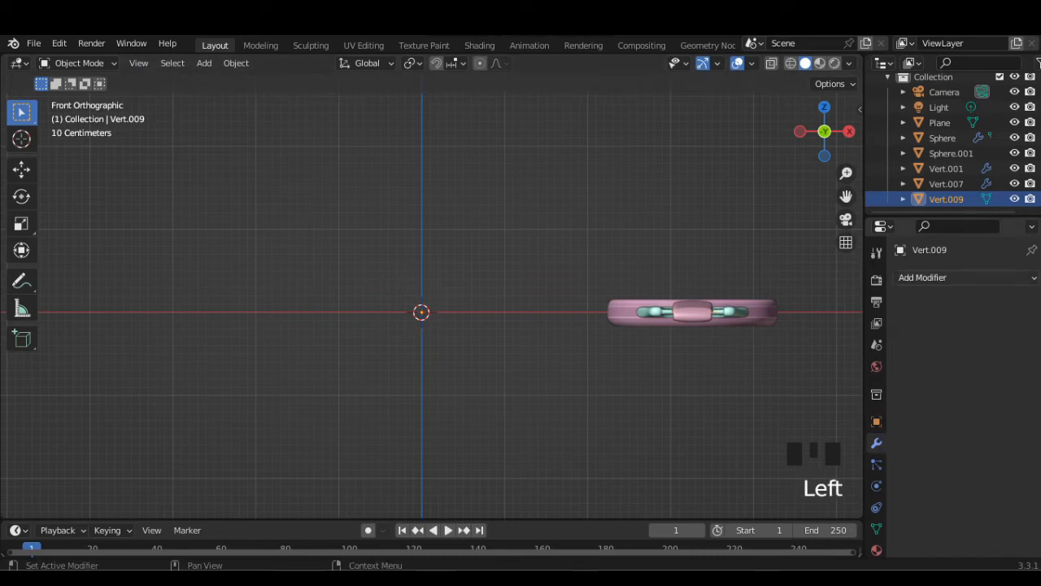
{"action": "left_click", "coordinate": [923, 311]}
{"action": "scroll", "coordinate": [716, 488], "scroll_direction": "down", "scroll_amount": 2}
{"action": "left_click", "coordinate": [705, 477]}
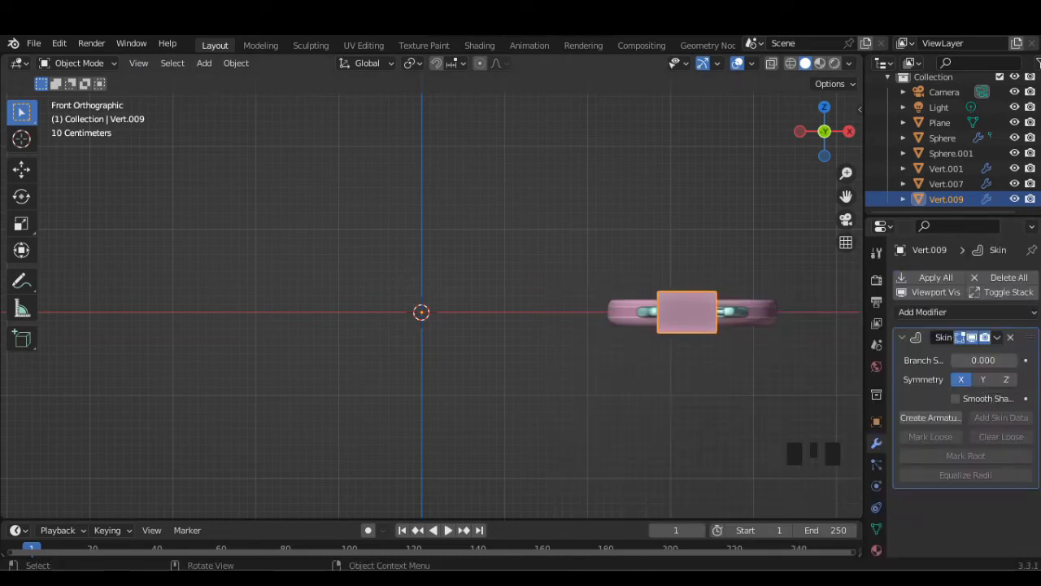
Step: Edit Vert.009 in X-ray view and shrink the skin radius of all its vertices to a thin pin inside the strap loop
{"action": "middle_click_drag", "start_coordinate": [488, 325], "coordinate": [520, 309]}
{"action": "scroll", "coordinate": [521, 309], "scroll_direction": "down", "scroll_amount": 1}
{"action": "key", "text": "Tab"}
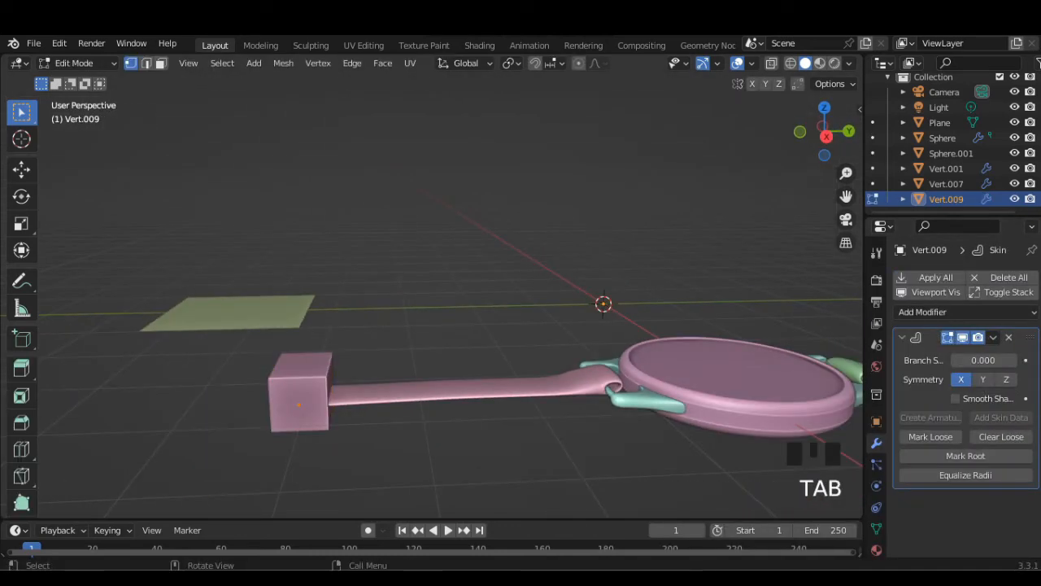
{"action": "left_click", "coordinate": [771, 63]}
{"action": "key", "text": "a"}
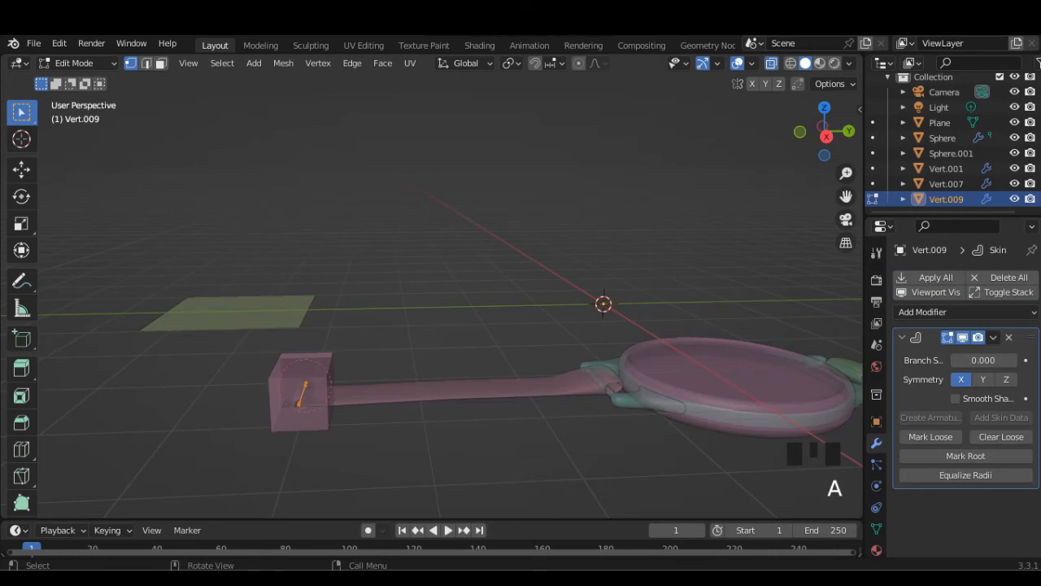
{"action": "key", "text": "ctrl+a"}
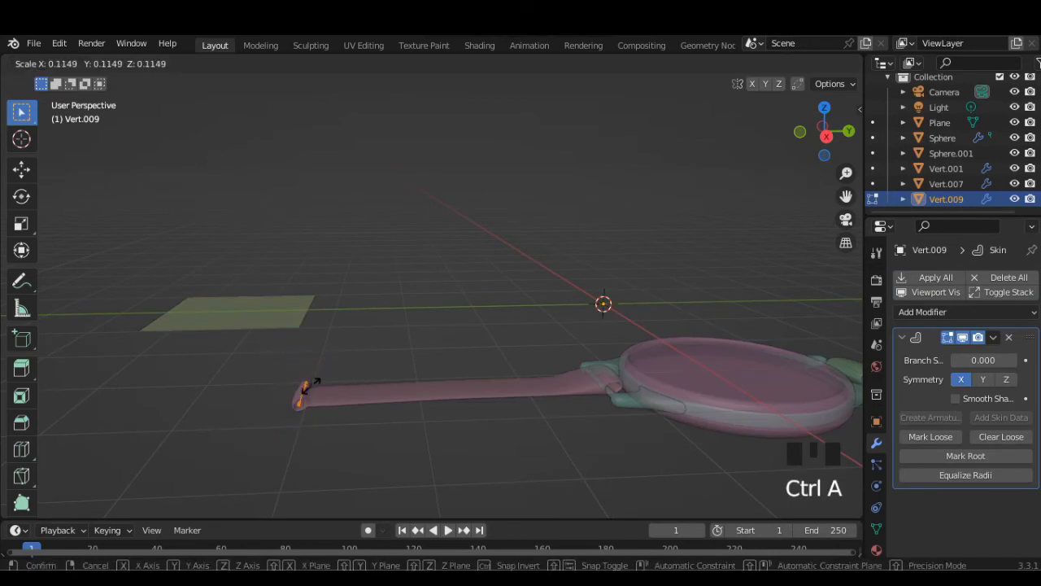
{"action": "left_click", "coordinate": [301, 389]}
Step: Turn off X-ray and move the pin's vertices to centre it in the strap's end loop, from the side and from above
{"action": "middle_click_drag", "start_coordinate": [301, 389], "coordinate": [374, 382]}
{"action": "scroll", "coordinate": [431, 310], "scroll_direction": "down", "scroll_amount": 2}
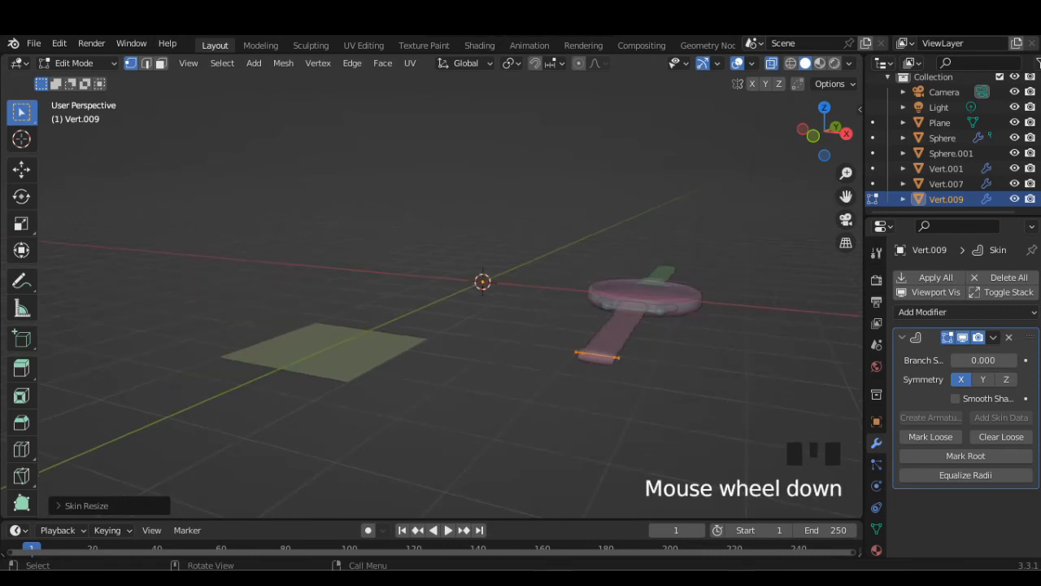
{"action": "scroll", "coordinate": [488, 309], "scroll_direction": "up", "scroll_amount": 2}
{"action": "scroll", "coordinate": [488, 309], "scroll_direction": "up", "scroll_amount": 1}
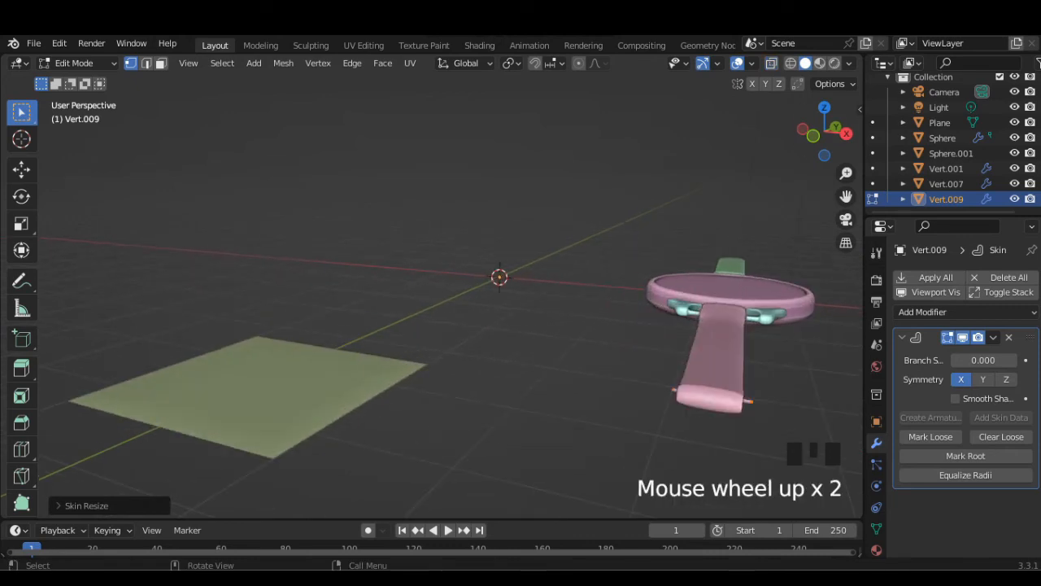
{"action": "key", "text": "g"}
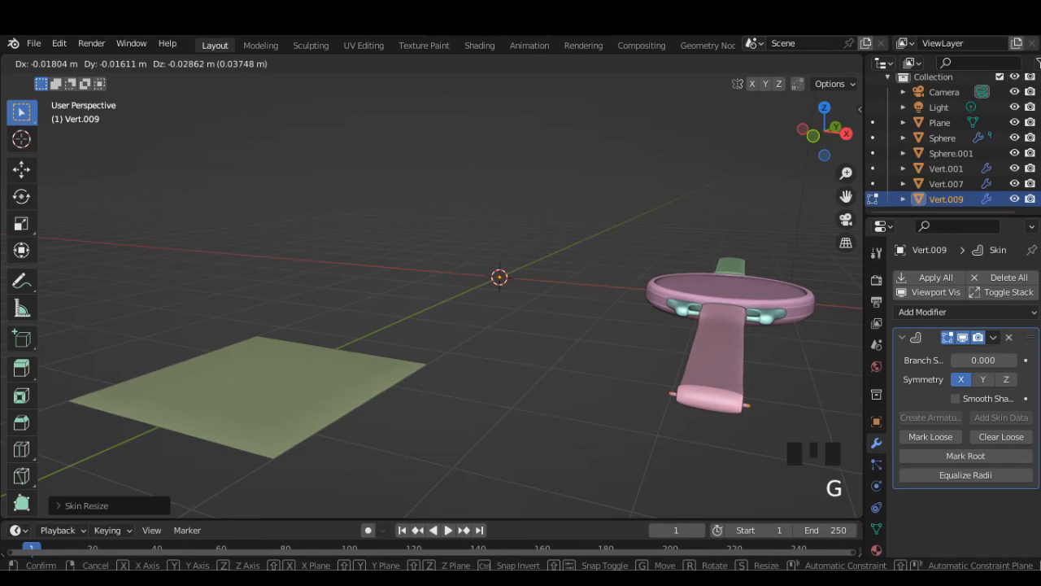
{"action": "left_click", "coordinate": [846, 133]}
{"action": "key", "text": "g"}
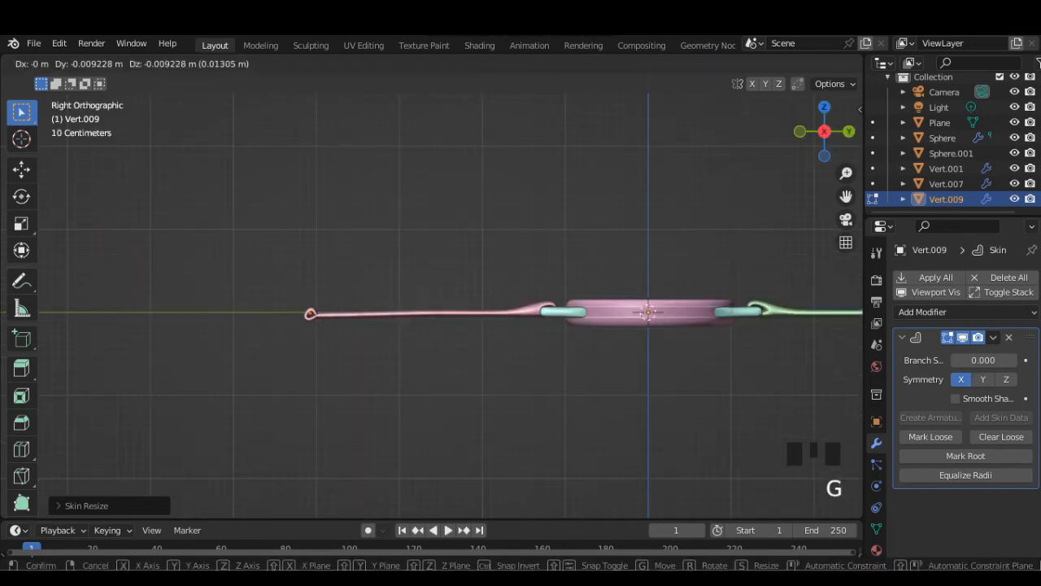
{"action": "left_click", "coordinate": [311, 314]}
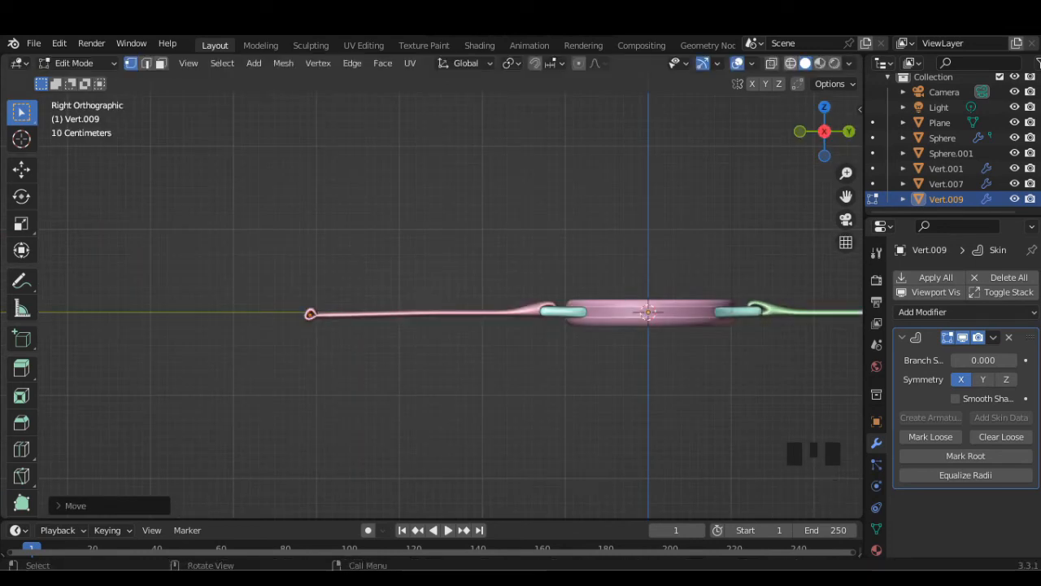
{"action": "left_click", "coordinate": [824, 106]}
{"action": "key", "text": "g"}
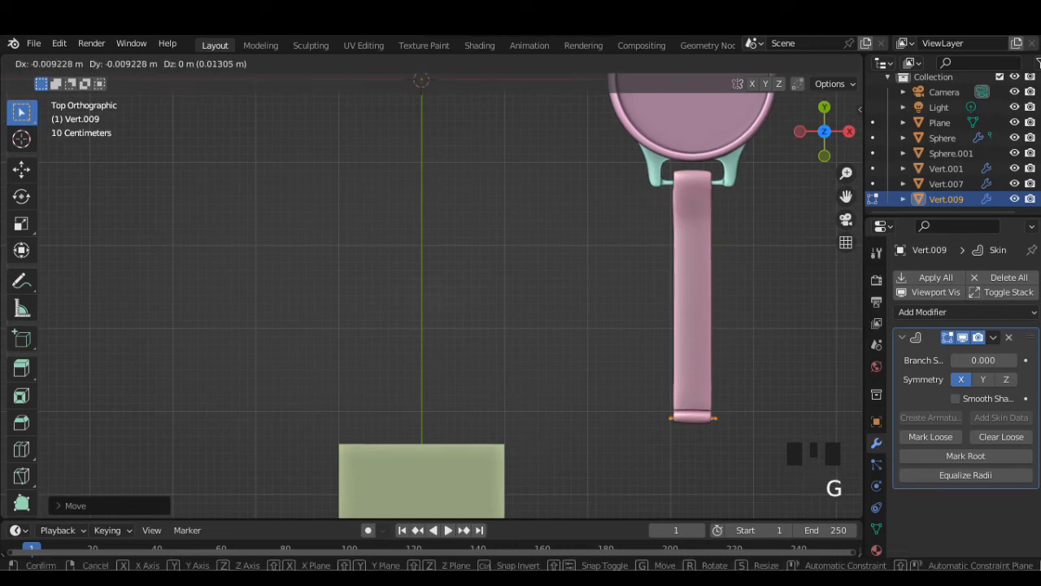
{"action": "key", "text": "Return"}
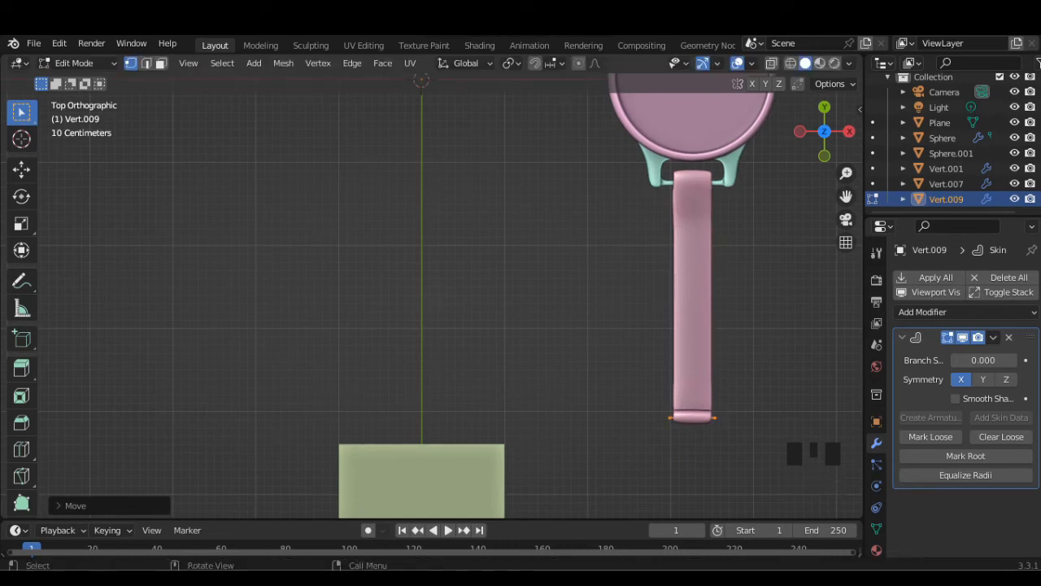
Step: Add a Subdivision Surface modifier to Vert.009 and set its viewport level to 2
{"action": "scroll", "coordinate": [434, 291], "scroll_direction": "up", "scroll_amount": 1}
{"action": "middle_click_drag", "start_coordinate": [434, 291], "coordinate": [313, 269], "text": "shift"}
{"action": "scroll", "coordinate": [432, 293], "scroll_direction": "up", "scroll_amount": 3}
{"action": "scroll", "coordinate": [431, 293], "scroll_direction": "down", "scroll_amount": 1}
{"action": "scroll", "coordinate": [431, 293], "scroll_direction": "up", "scroll_amount": 2}
{"action": "scroll", "coordinate": [313, 268], "scroll_direction": "up", "scroll_amount": 1}
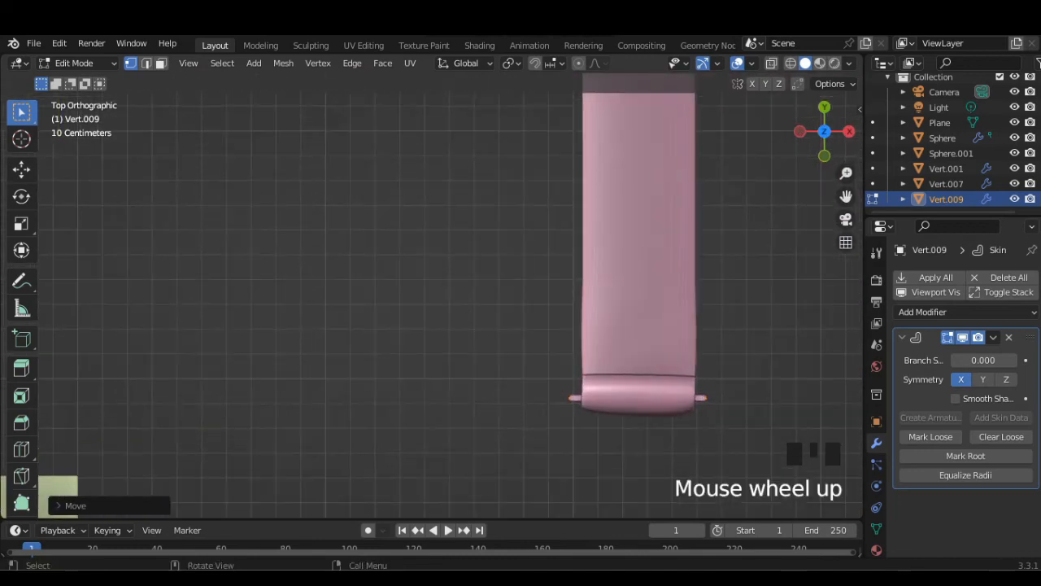
{"action": "left_click", "coordinate": [922, 312]}
{"action": "left_click", "coordinate": [754, 227]}
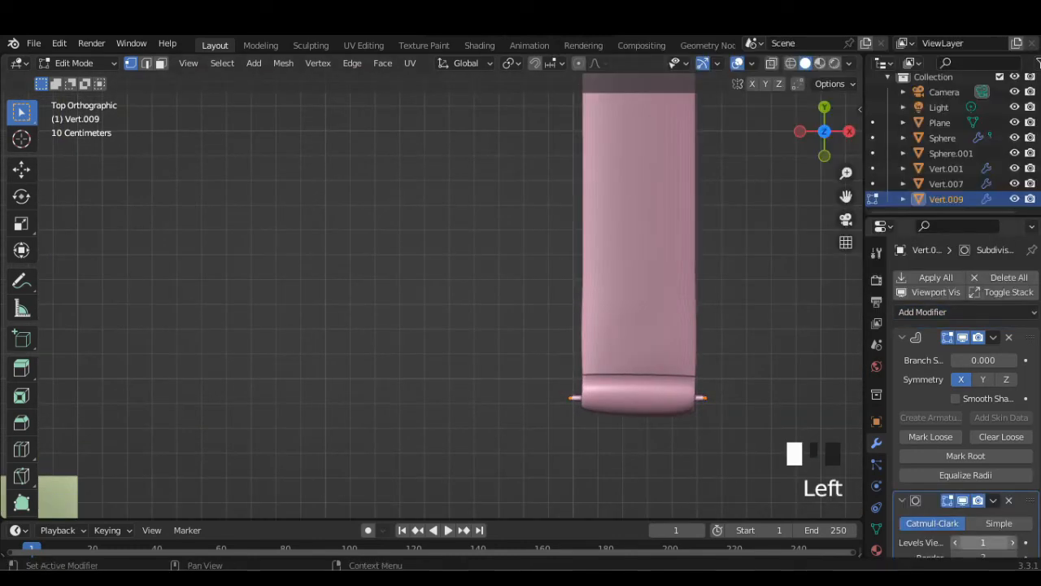
{"action": "scroll", "coordinate": [966, 406], "scroll_direction": "down", "scroll_amount": 2}
{"action": "left_click", "coordinate": [1012, 488]}
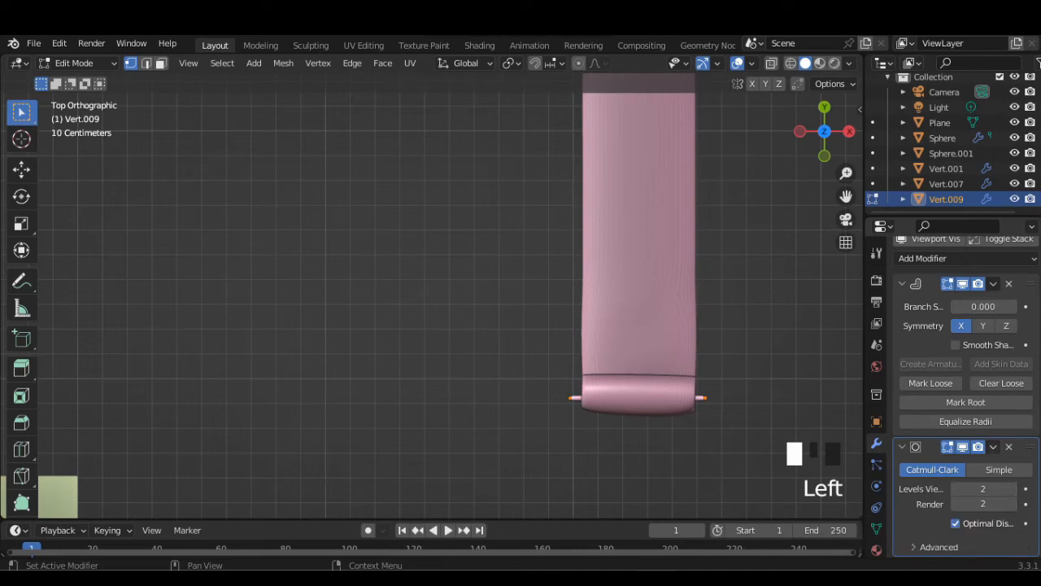
Step: Finish editing Vert.009 and apply its Skin and Subdivision modifiers
{"action": "left_click", "coordinate": [993, 447]}
{"action": "key", "text": "Tab"}
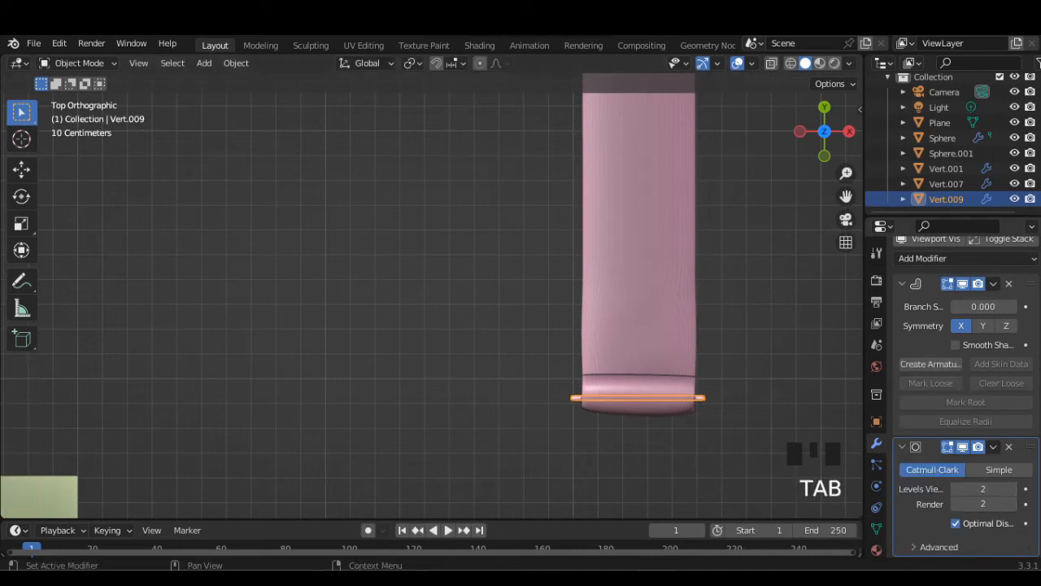
{"action": "left_click", "coordinate": [1009, 283]}
{"action": "left_click", "coordinate": [994, 337]}
{"action": "left_click", "coordinate": [918, 353]}
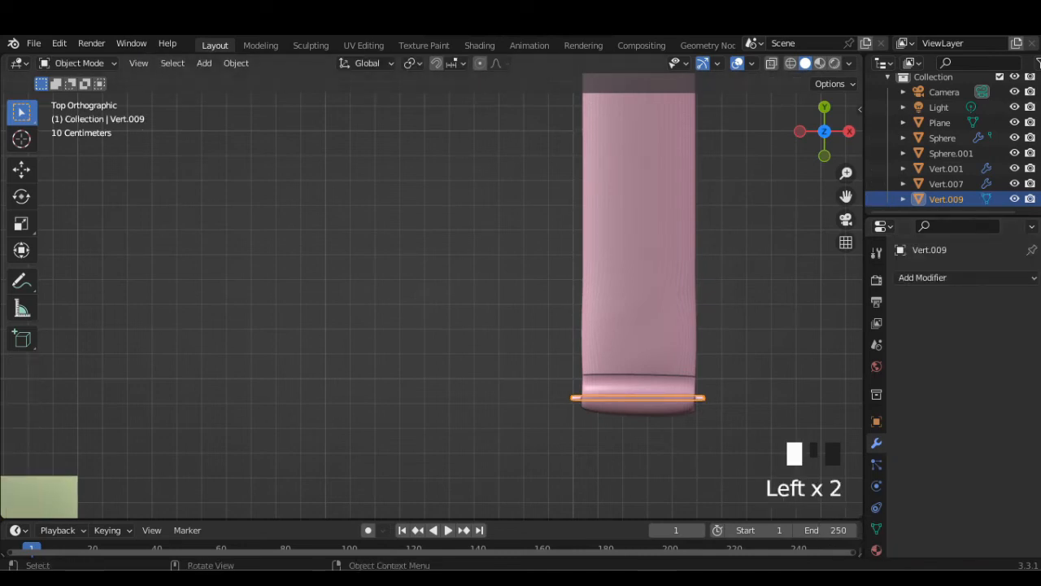
{"action": "key", "text": "Tab"}
{"action": "key", "text": "Tab"}
Step: Hide the Vert.001 strap half and select the Plane in wireframe shading
{"action": "left_click", "coordinate": [849, 131]}
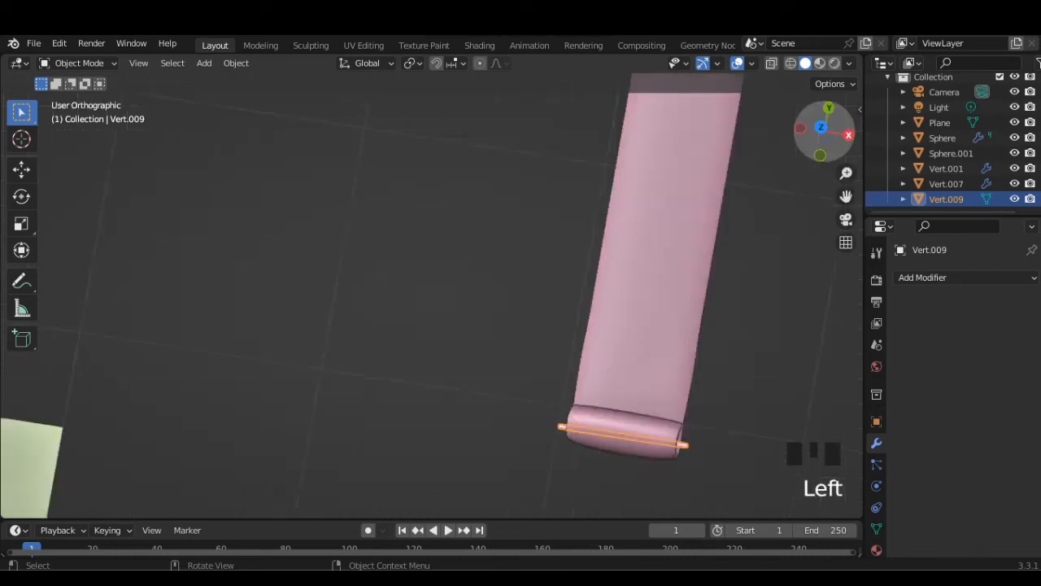
{"action": "scroll", "coordinate": [849, 131], "scroll_direction": "down", "scroll_amount": 2}
{"action": "scroll", "coordinate": [431, 305], "scroll_direction": "down", "scroll_amount": 4}
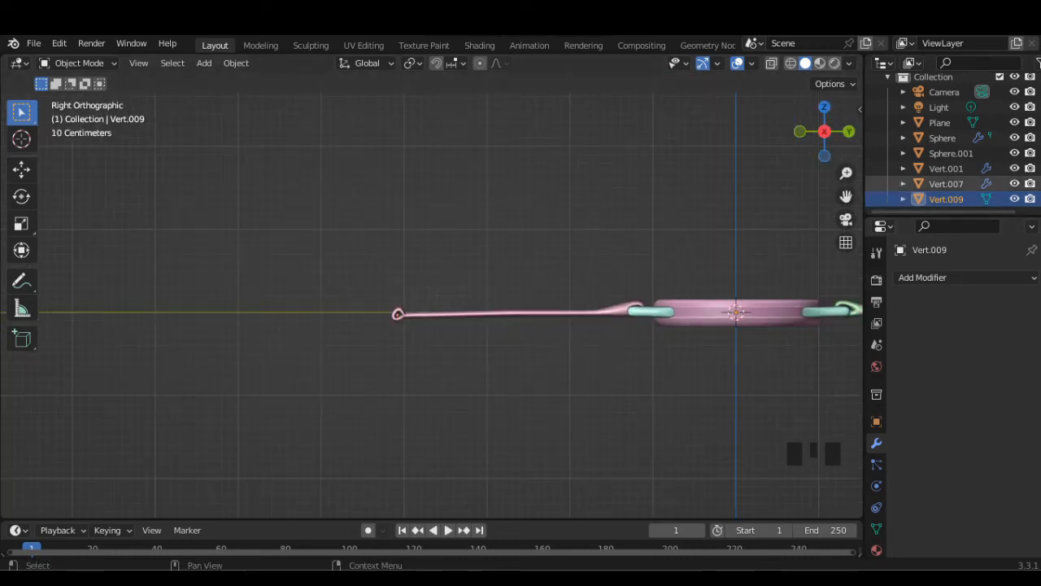
{"action": "left_click", "coordinate": [1015, 184]}
{"action": "left_click", "coordinate": [1014, 184]}
{"action": "left_click", "coordinate": [1014, 169]}
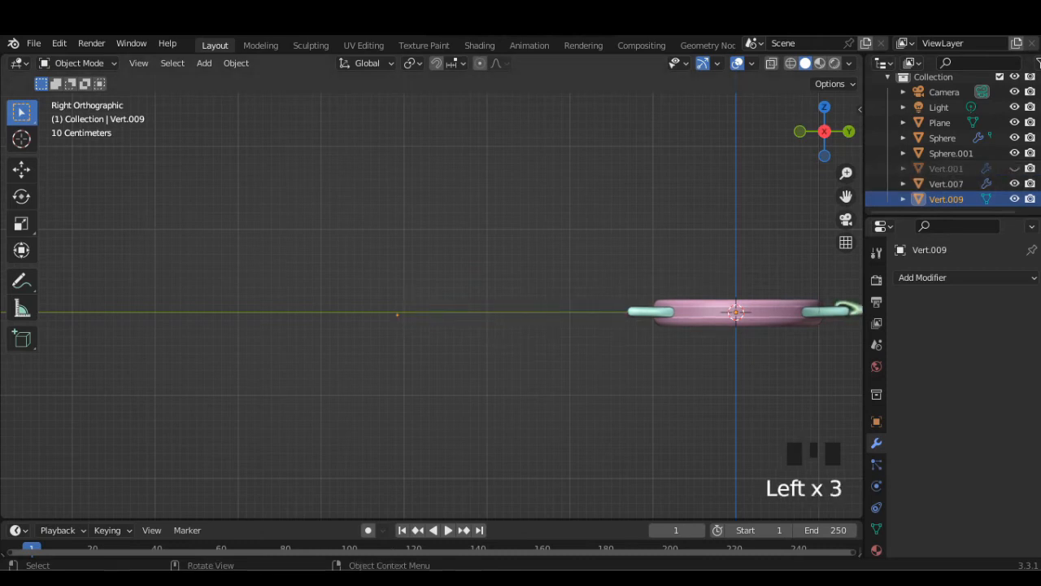
{"action": "scroll", "coordinate": [960, 137], "scroll_direction": "down", "scroll_amount": 3}
{"action": "left_click", "coordinate": [939, 122]}
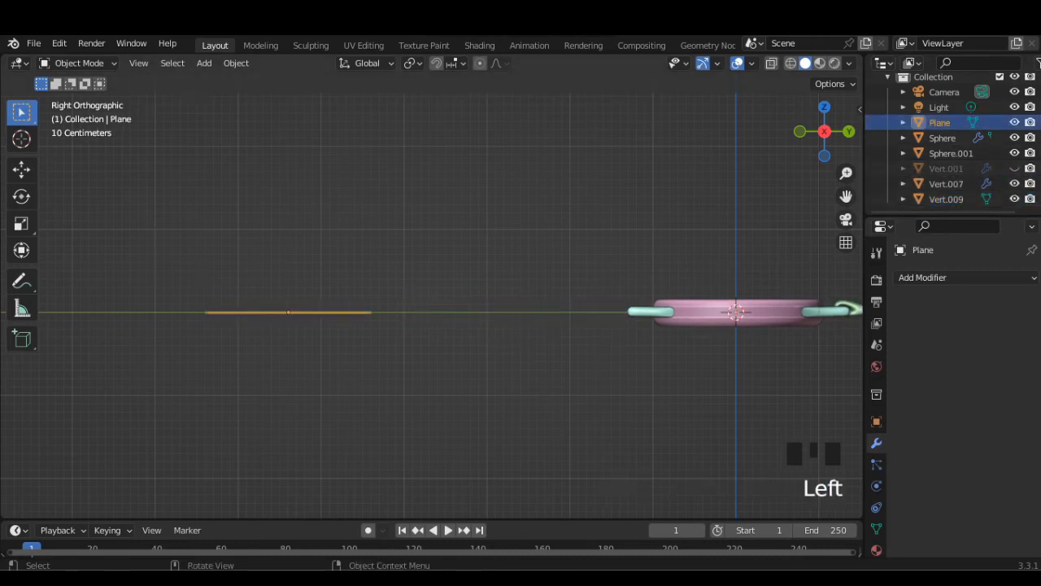
{"action": "left_click", "coordinate": [790, 63]}
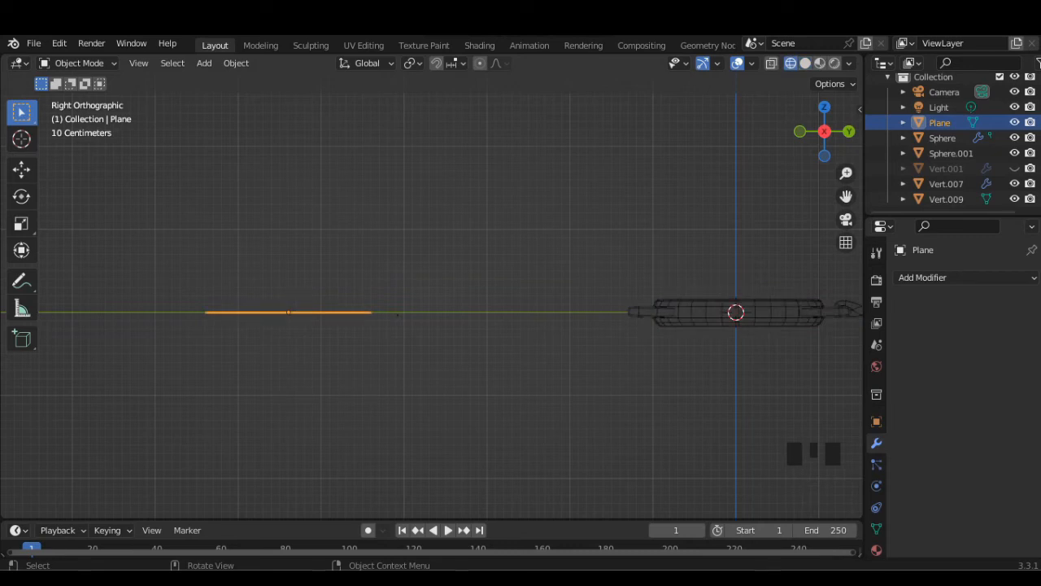
Step: Scale the Plane to about 0.26 along Y, and narrow it along X to slightly wider than the pin
{"action": "left_click", "coordinate": [824, 107]}
{"action": "scroll", "coordinate": [432, 305], "scroll_direction": "down", "scroll_amount": 3}
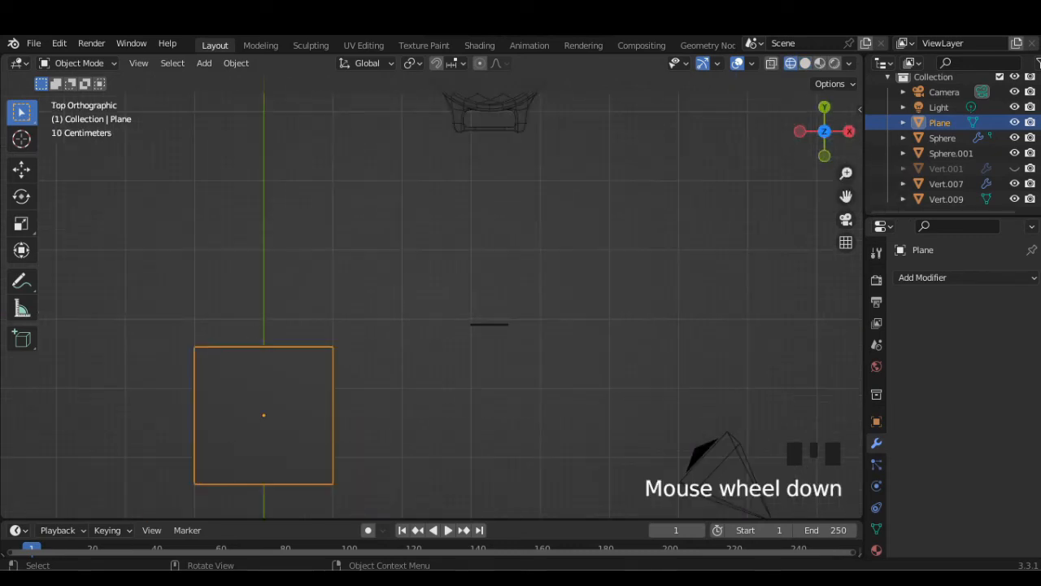
{"action": "scroll", "coordinate": [431, 301], "scroll_direction": "up", "scroll_amount": 1}
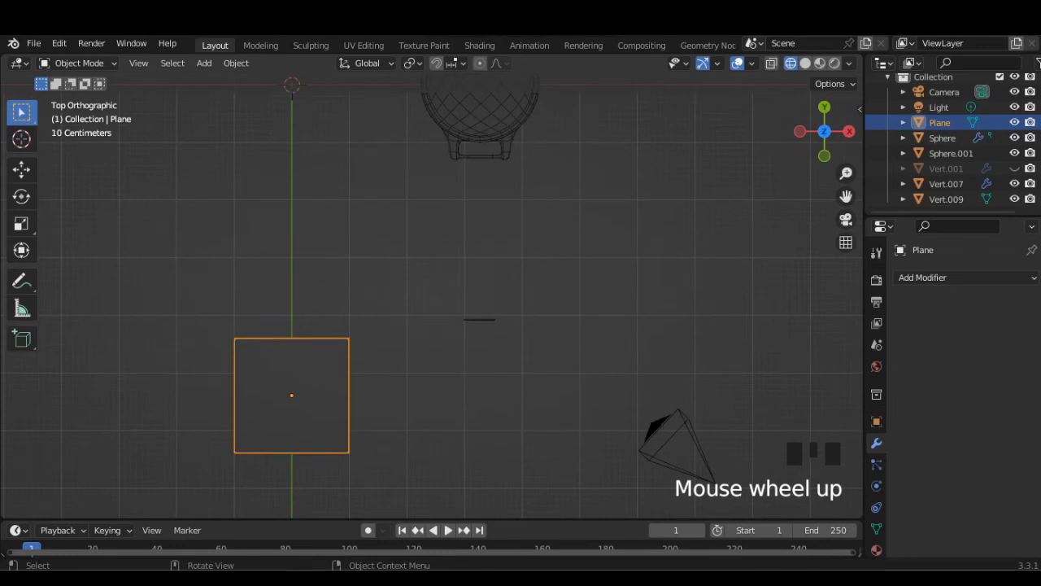
{"action": "key", "text": "s"}
{"action": "key", "text": "y"}
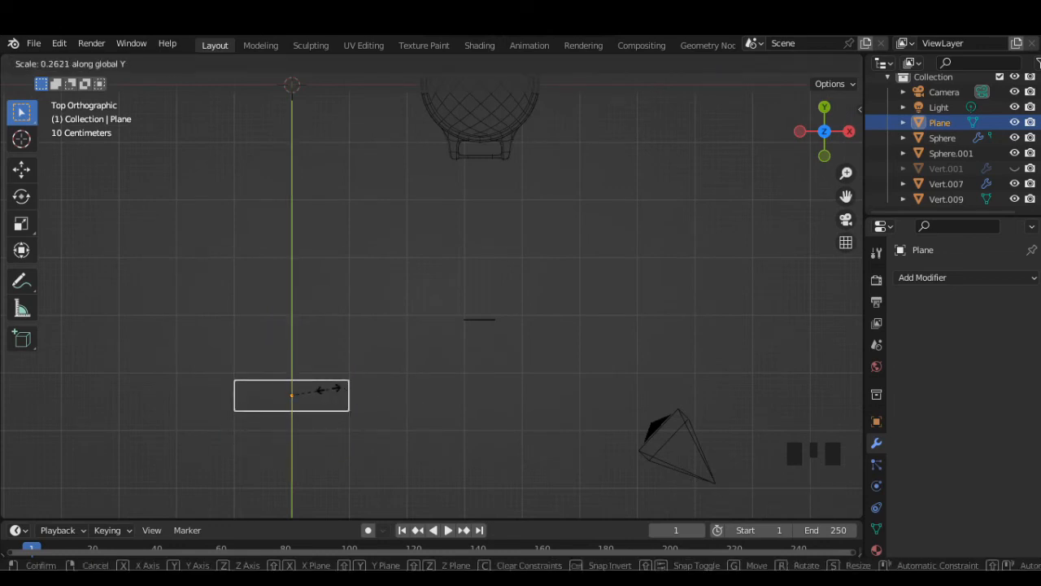
{"action": "left_click", "coordinate": [328, 389]}
{"action": "key", "text": "s"}
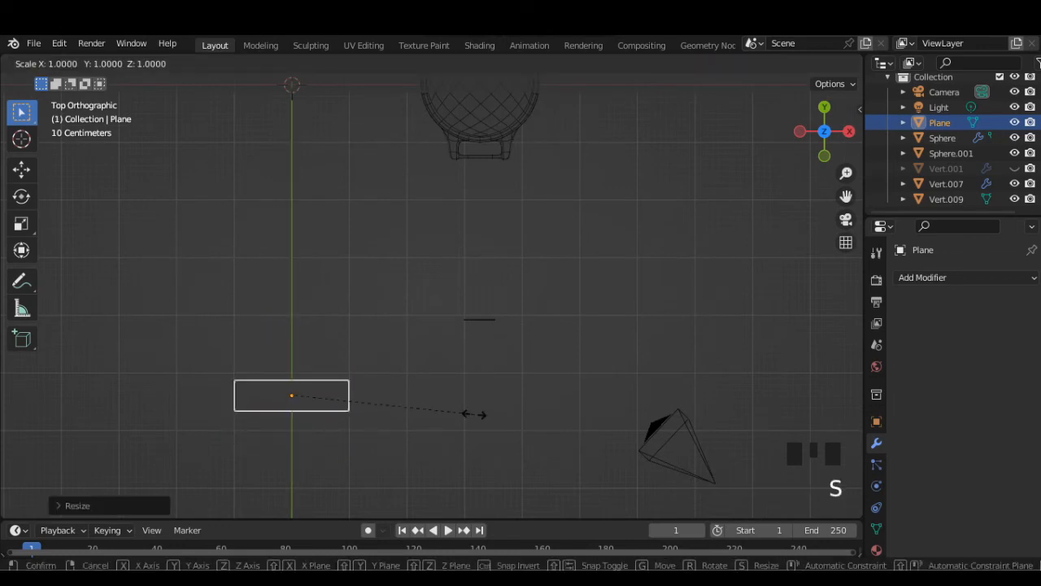
{"action": "key", "text": "z"}
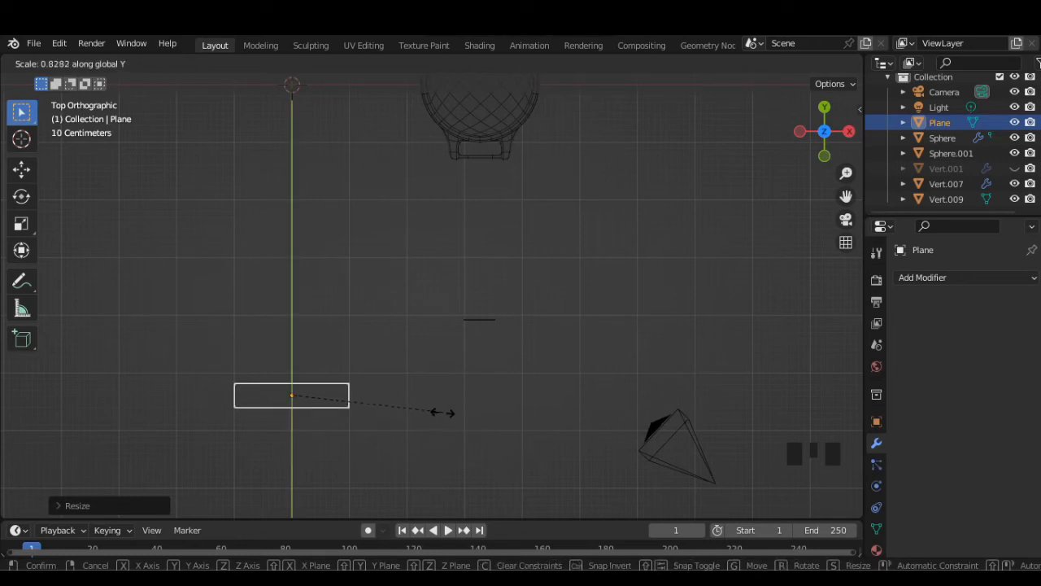
{"action": "key", "text": "x"}
{"action": "left_click", "coordinate": [356, 408]}
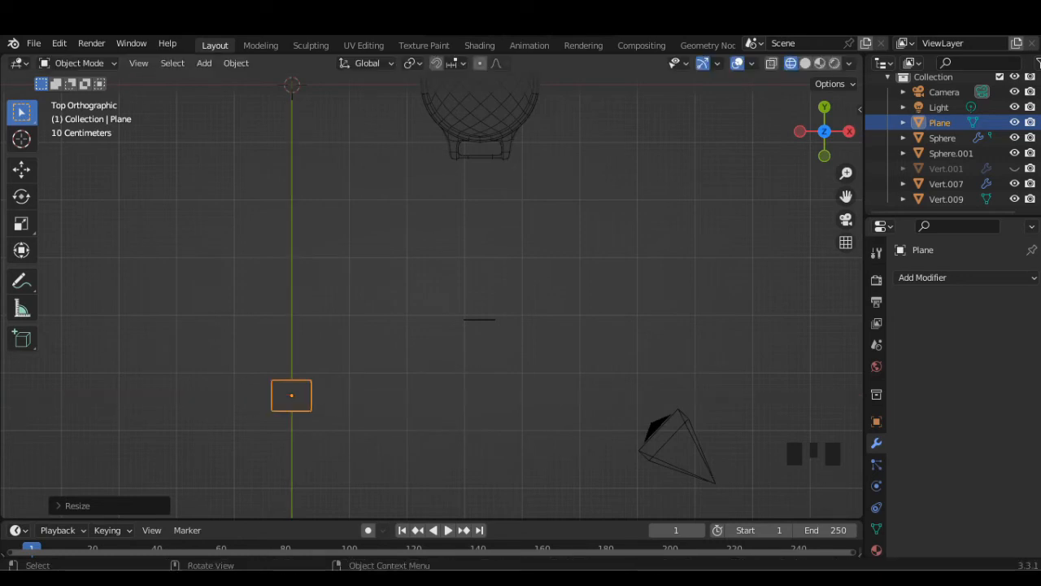
Step: Move the Plane in the top view to just below the pin, centred on it, and scale it to about 0.30 along Y
{"action": "key", "text": "g"}
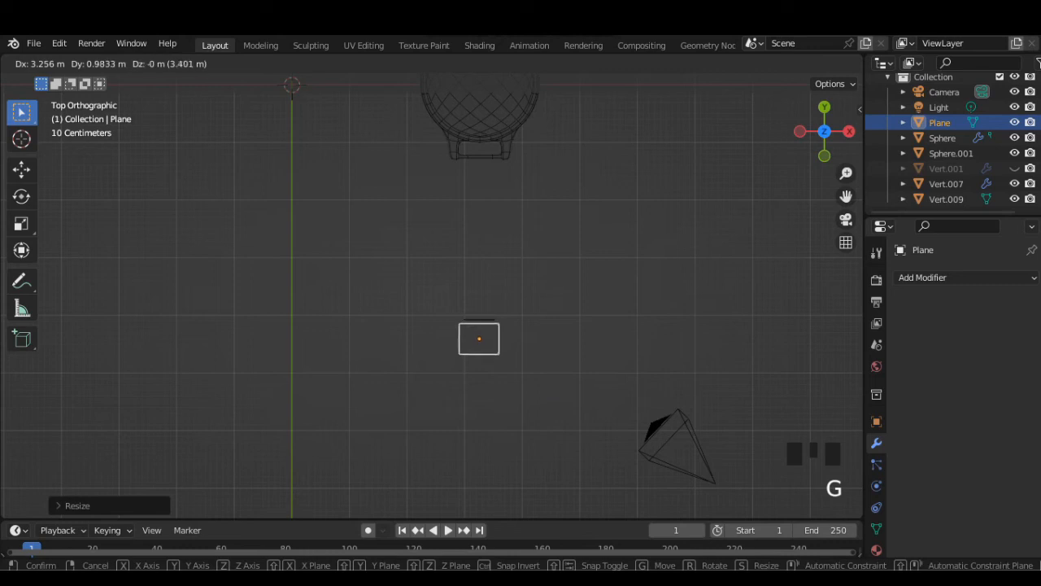
{"action": "key", "text": "Return"}
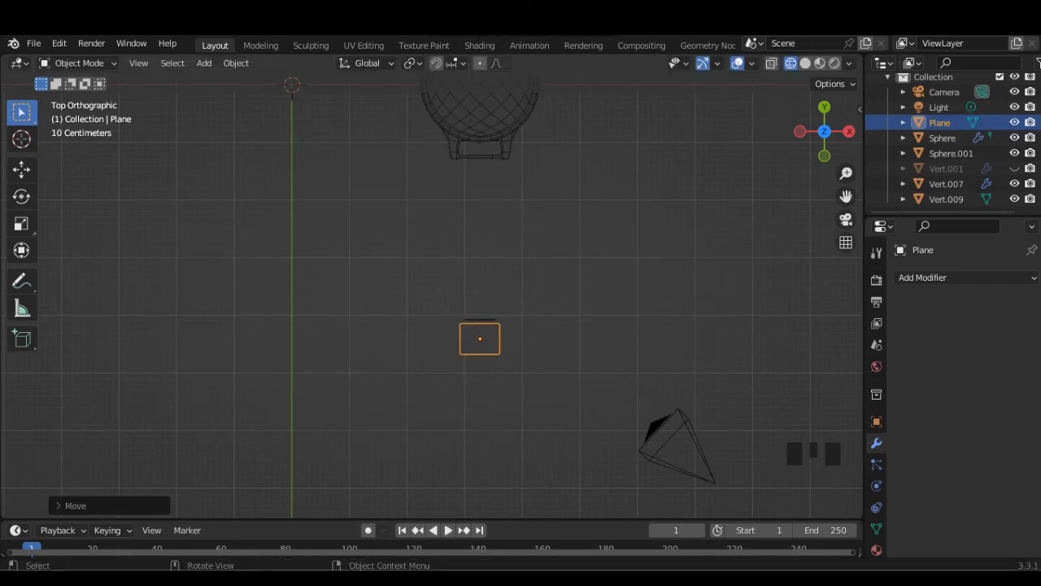
{"action": "key", "text": "s"}
{"action": "key", "text": "y"}
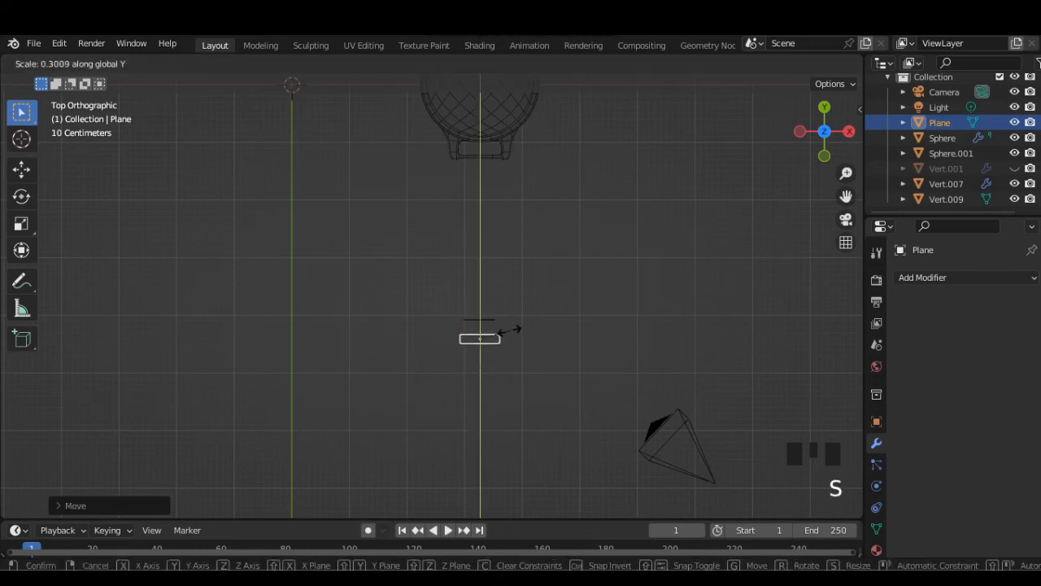
{"action": "left_click", "coordinate": [516, 329]}
Step: Return to solid shading and rotate the Plane about -16° in the right side view, raising its edge nearest the pin
{"action": "left_click", "coordinate": [806, 62]}
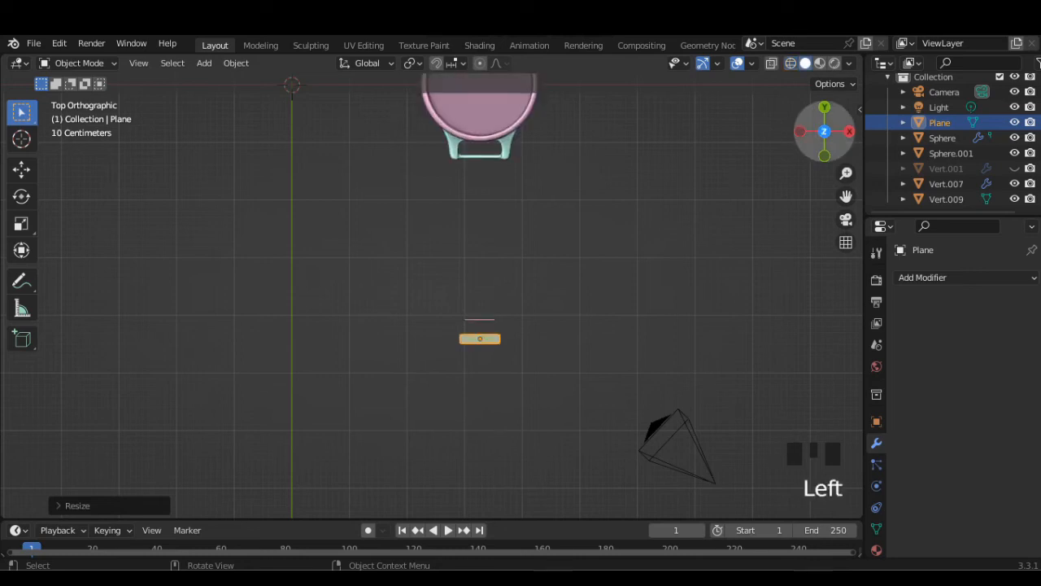
{"action": "left_click", "coordinate": [850, 131]}
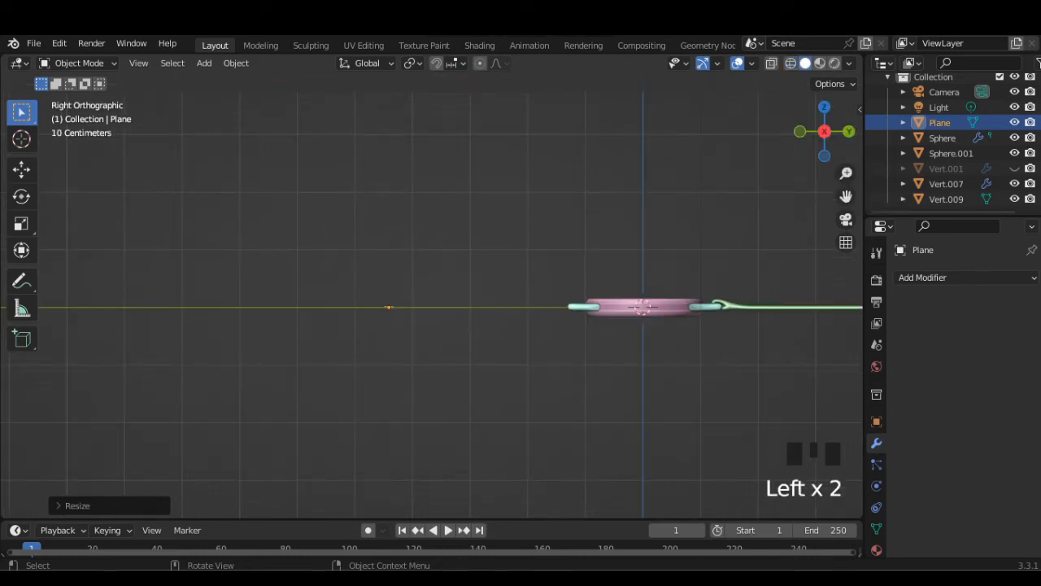
{"action": "scroll", "coordinate": [456, 318], "scroll_direction": "up", "scroll_amount": 5}
{"action": "middle_click_drag", "start_coordinate": [468, 318], "coordinate": [483, 322], "text": "shift"}
{"action": "scroll", "coordinate": [494, 330], "scroll_direction": "up", "scroll_amount": 1}
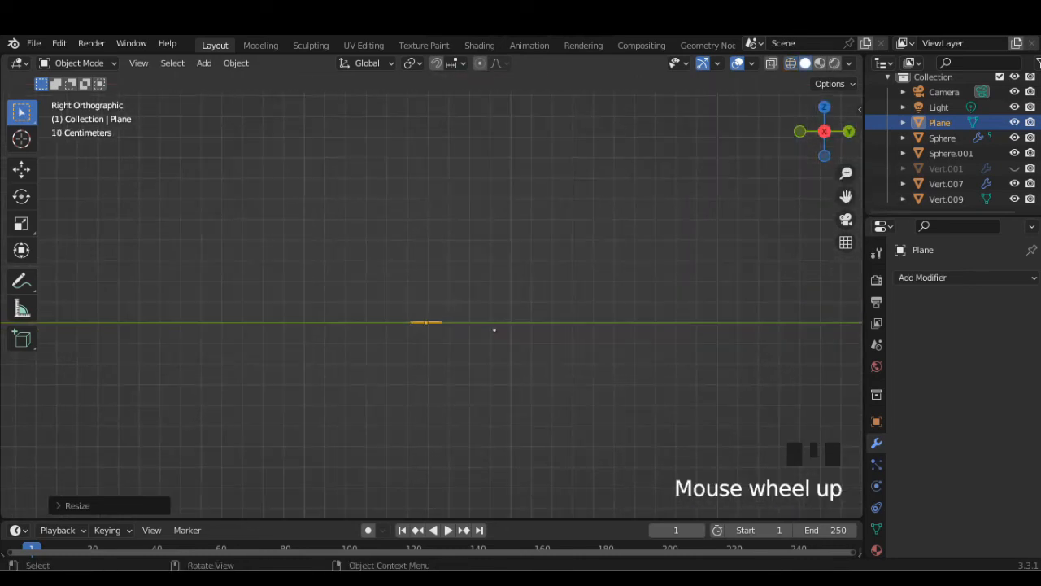
{"action": "key", "text": "r"}
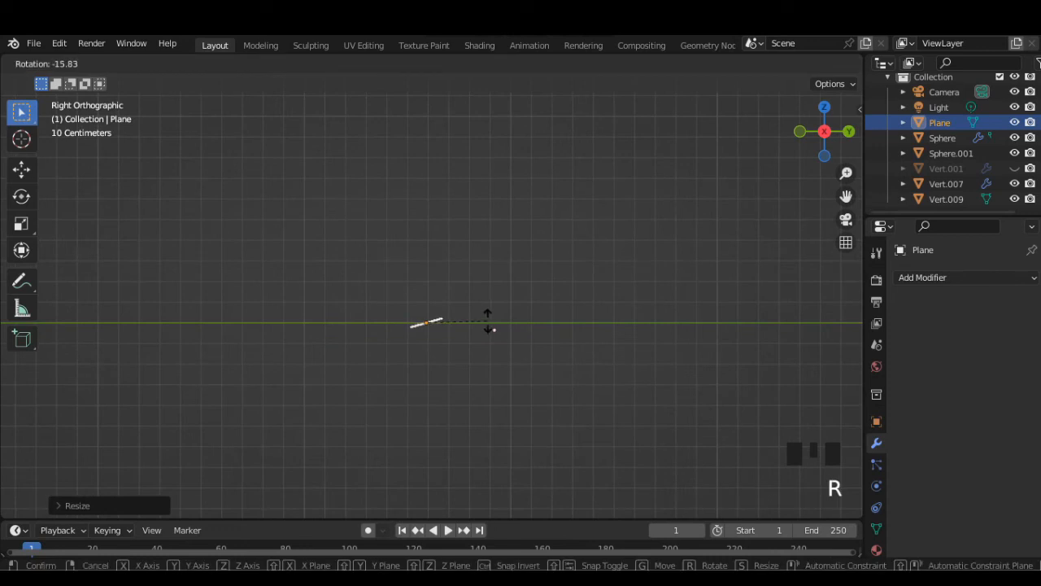
{"action": "left_click", "coordinate": [491, 328]}
{"action": "scroll", "coordinate": [540, 355], "scroll_direction": "up", "scroll_amount": 4}
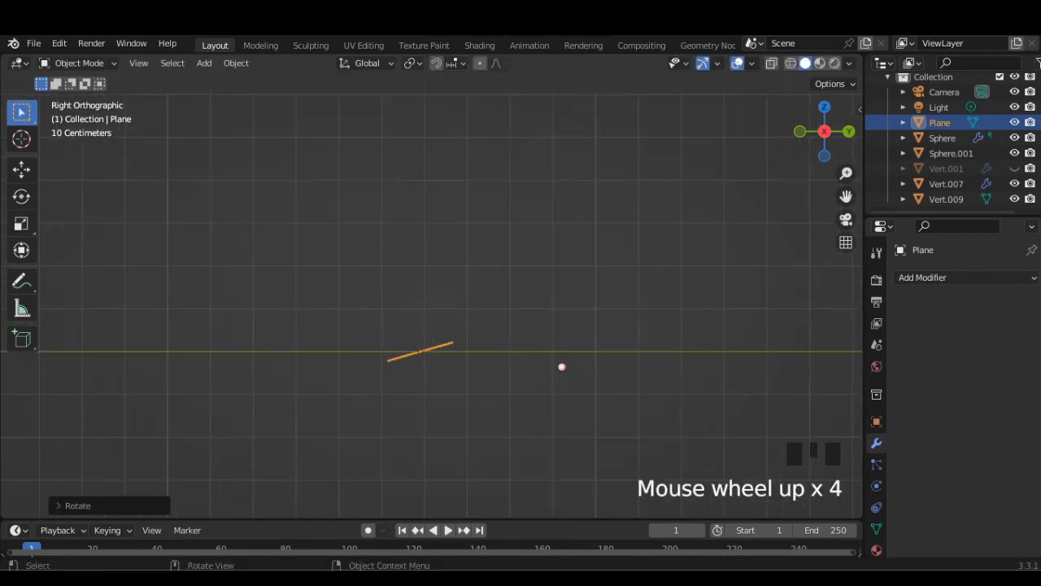
Step: Extrude the Plane's +X short edge slightly outward along X in the top view to add a narrow strip
{"action": "key", "text": "Tab"}
{"action": "middle_click_drag", "start_coordinate": [539, 355], "coordinate": [537, 423]}
{"action": "scroll", "coordinate": [537, 366], "scroll_direction": "down", "scroll_amount": 1}
{"action": "scroll", "coordinate": [537, 394], "scroll_direction": "down", "scroll_amount": 1}
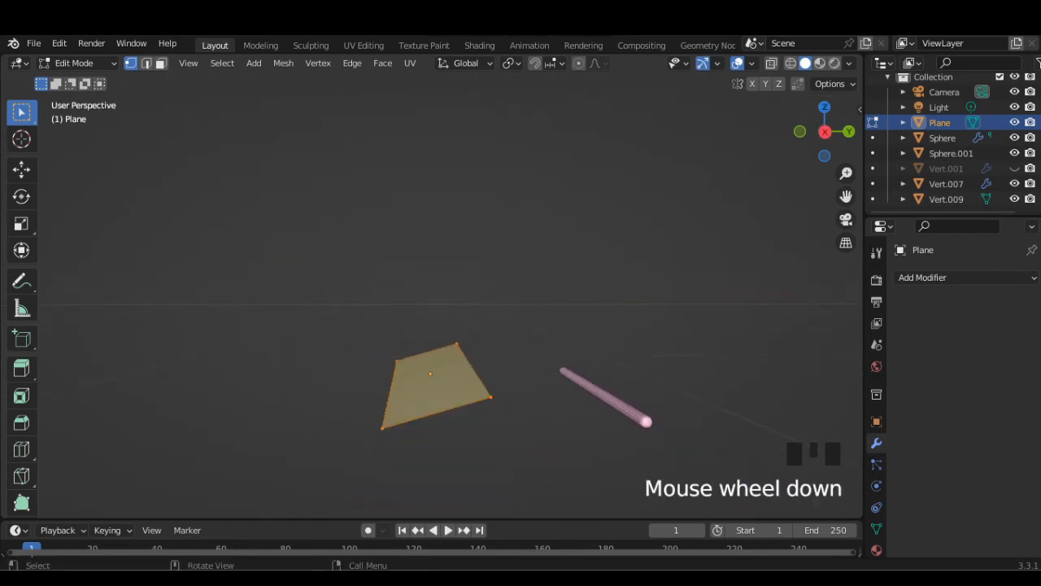
{"action": "left_click", "coordinate": [824, 106]}
{"action": "left_click_drag", "start_coordinate": [773, 263], "coordinate": [785, 325]}
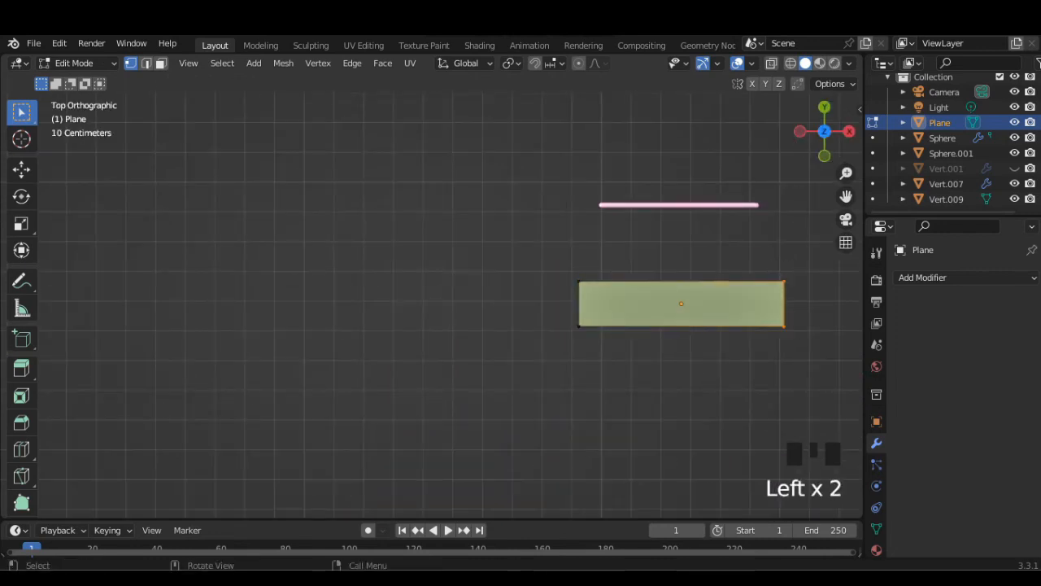
{"action": "key", "text": "e"}
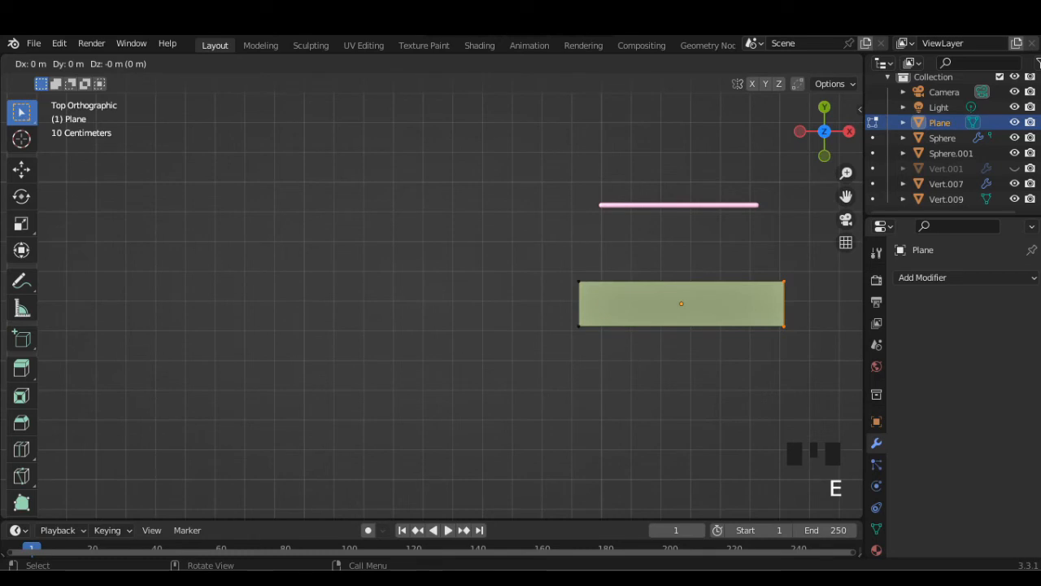
{"action": "key", "text": "x"}
{"action": "left_click", "coordinate": [796, 326]}
Step: Extrude the Plane's -X short edge outward along X by a similar narrow strip
{"action": "left_click_drag", "start_coordinate": [563, 270], "coordinate": [593, 328]}
{"action": "key", "text": "e"}
{"action": "key", "text": "x"}
{"action": "left_click", "coordinate": [585, 327]}
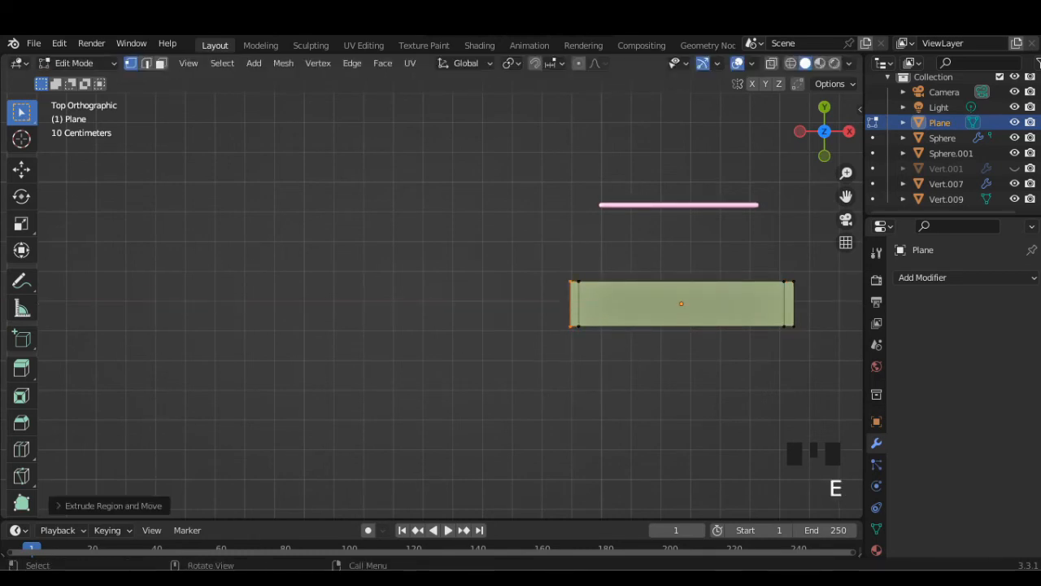
Step: Select the outermost vertices at both short ends of the Plane and view them from the right side
{"action": "left_click", "coordinate": [849, 131]}
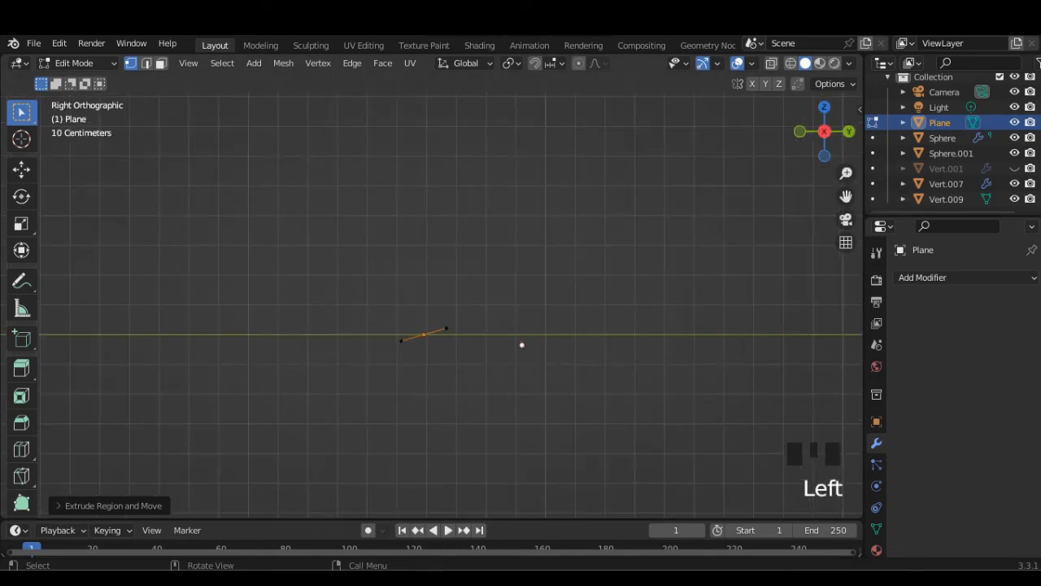
{"action": "middle_click_drag", "start_coordinate": [521, 345], "coordinate": [696, 418]}
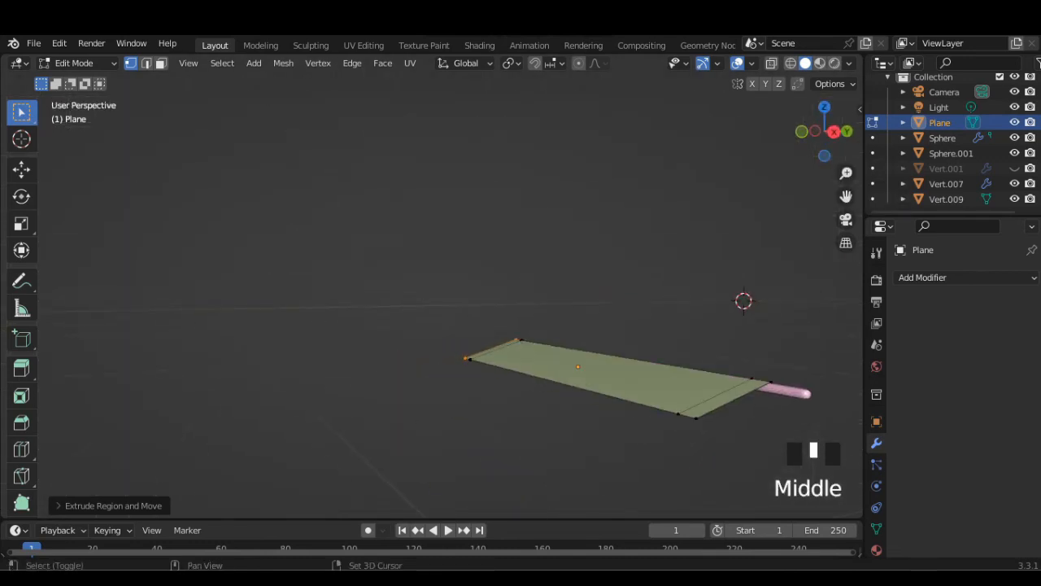
{"action": "left_click", "coordinate": [697, 419], "text": "shift"}
{"action": "left_click", "coordinate": [697, 418], "text": "shift"}
{"action": "left_click", "coordinate": [834, 131]}
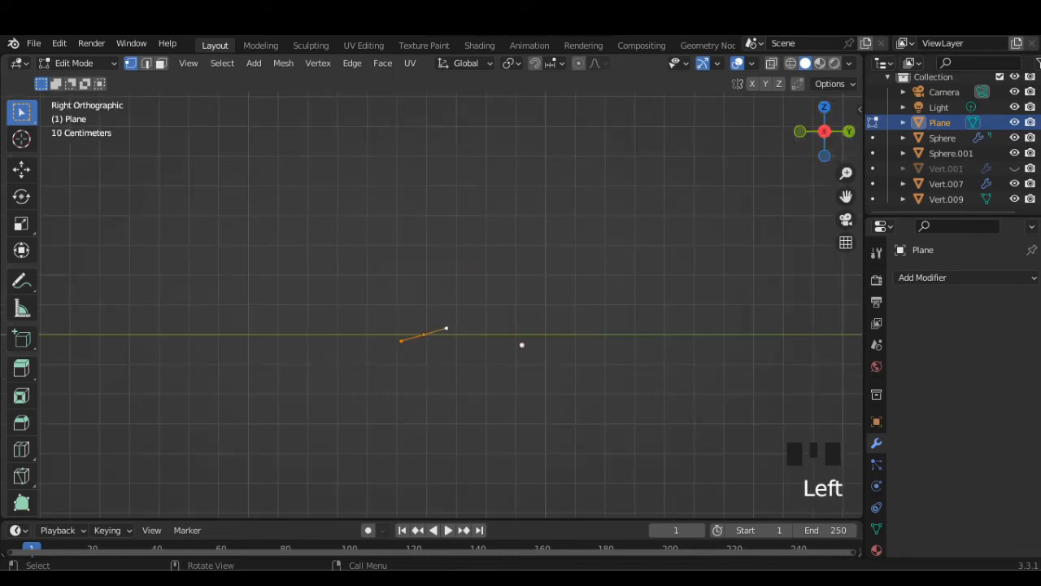
{"action": "key", "text": "g"}
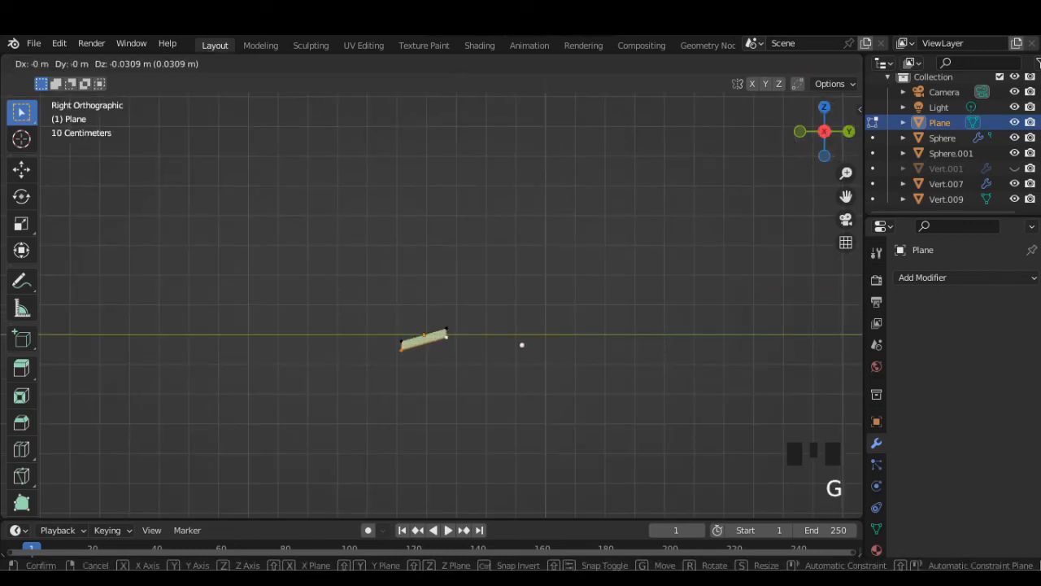
{"action": "key", "text": "z"}
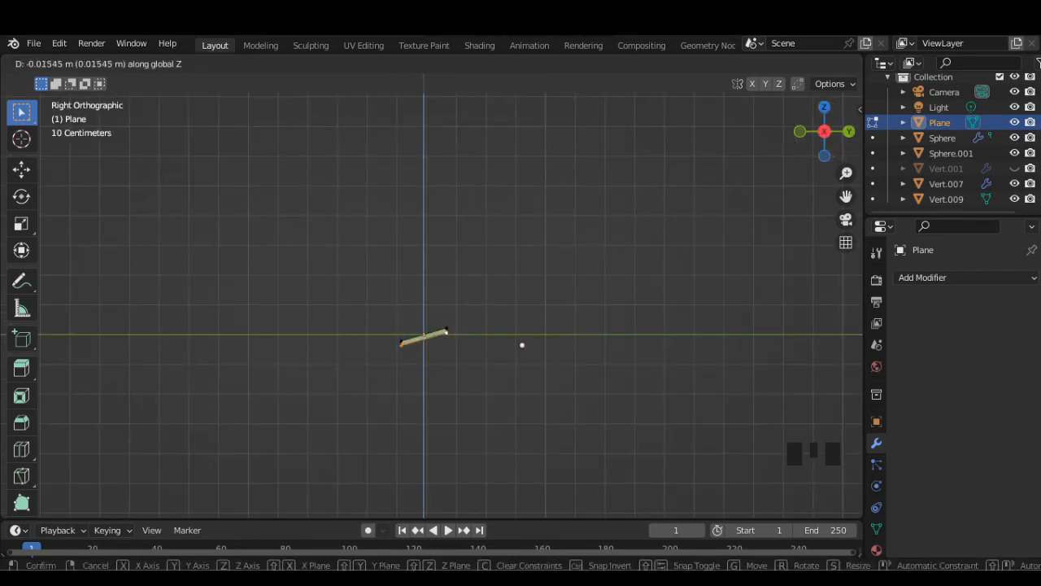
{"action": "left_click", "coordinate": [522, 345]}
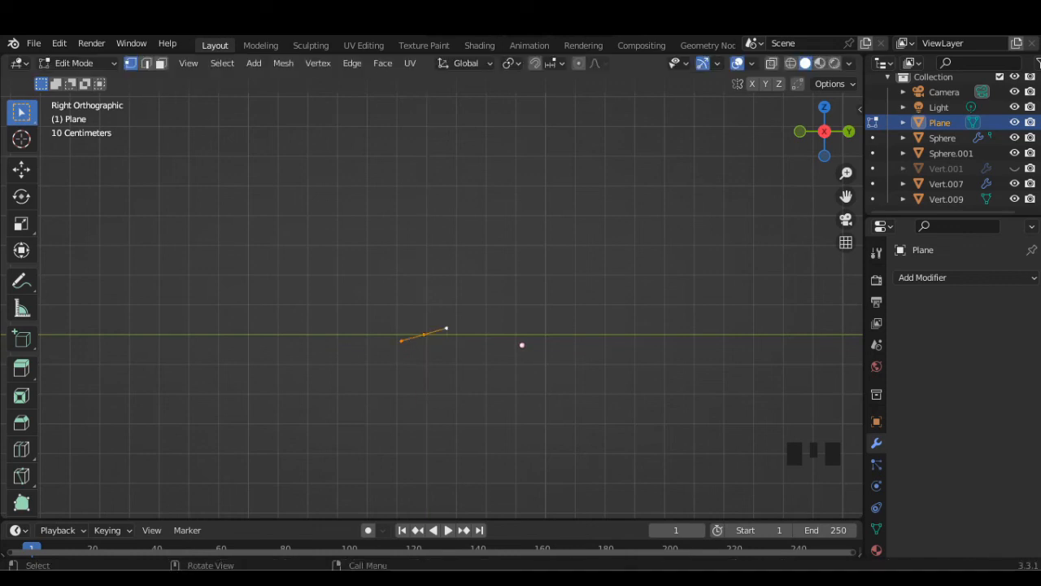
Step: Move both outer end edges about 0.064 m along Y toward the pin, and extrude them about 0.10 m along Y
{"action": "key", "text": "g"}
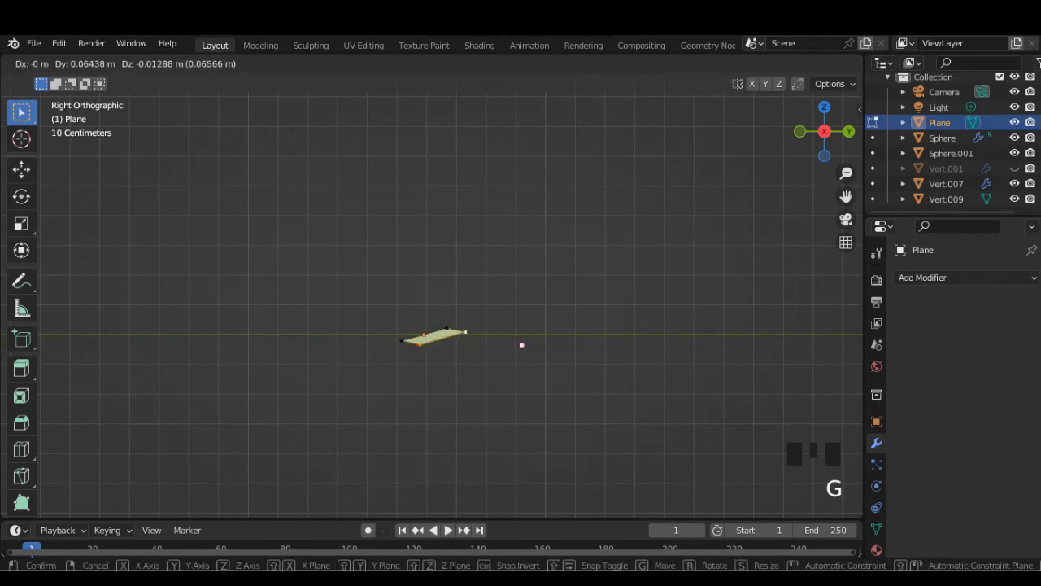
{"action": "left_click", "coordinate": [523, 345]}
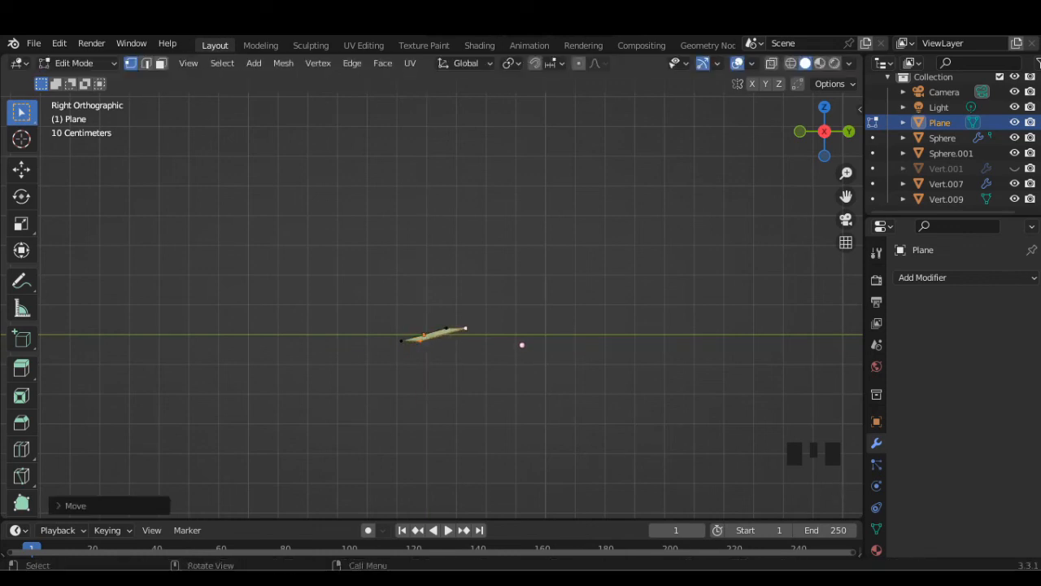
{"action": "key", "text": "e"}
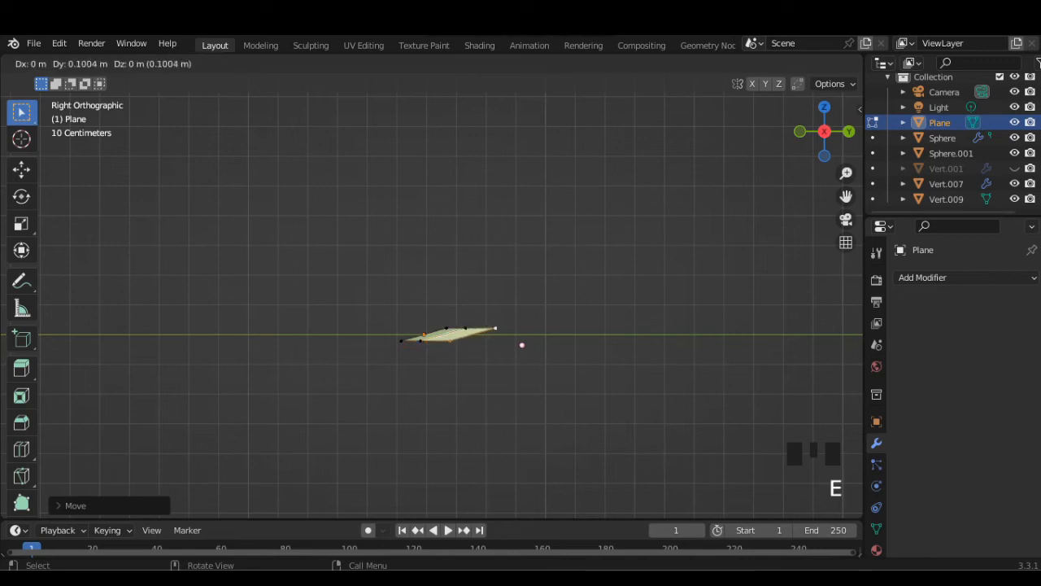
{"action": "key", "text": "y"}
{"action": "left_click", "coordinate": [523, 345]}
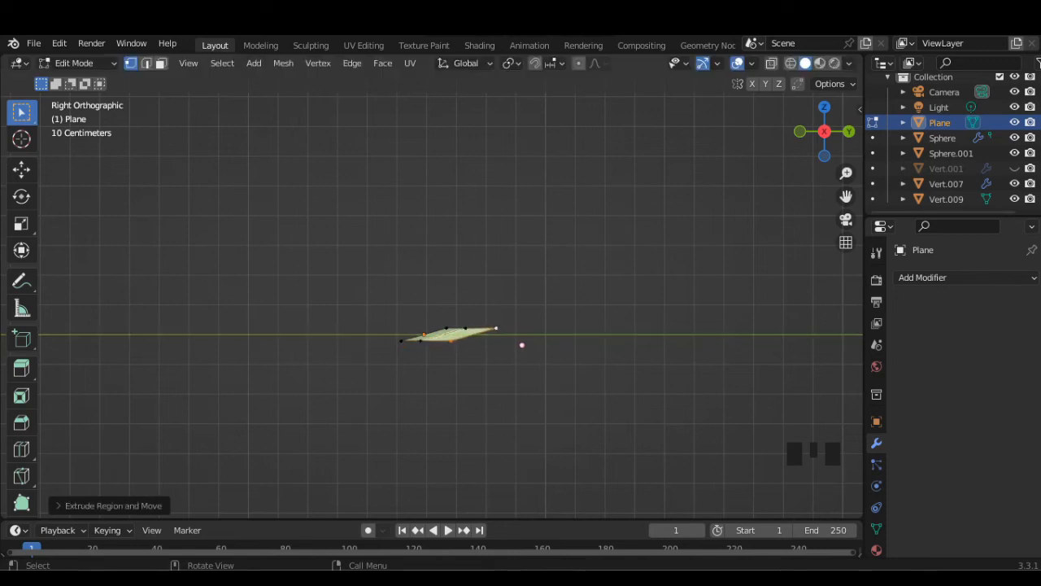
Step: Extrude both arm ends twice more along Y, about 0.09 m each time, so they reach past the pin
{"action": "scroll", "coordinate": [540, 354], "scroll_direction": "up", "scroll_amount": 1}
{"action": "key", "text": "e"}
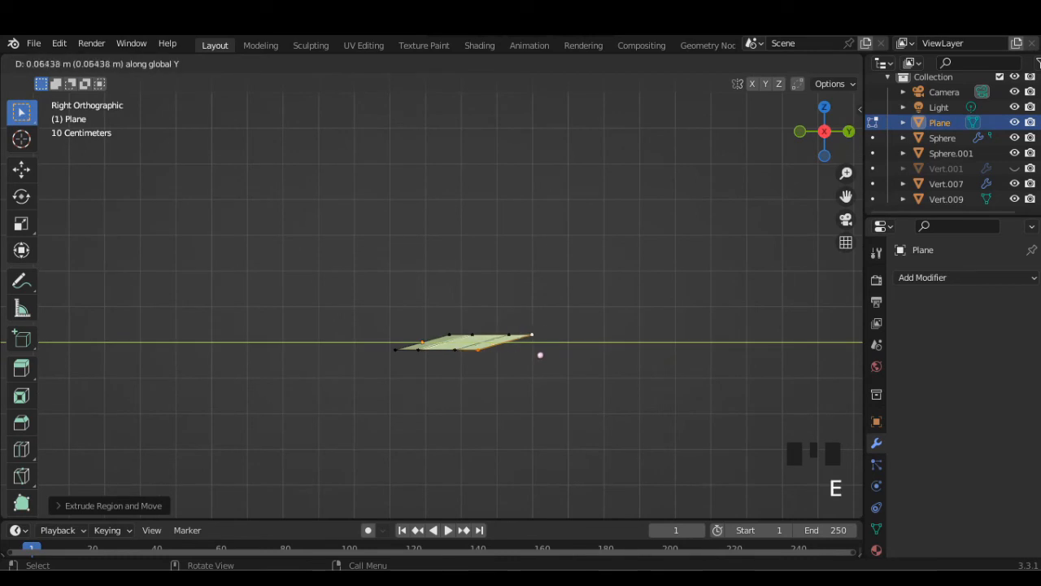
{"action": "key", "text": "e"}
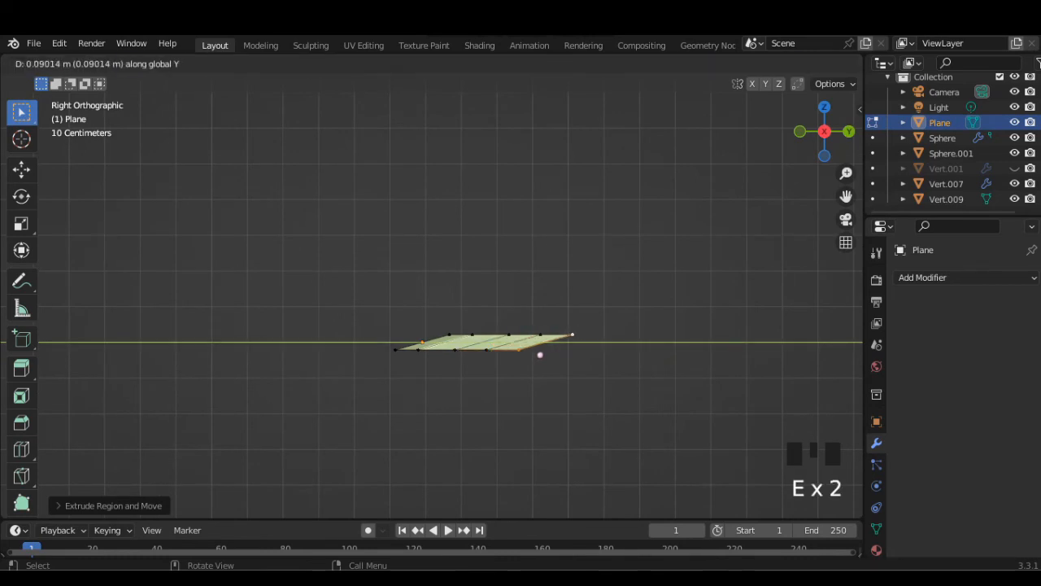
{"action": "left_click", "coordinate": [540, 354]}
{"action": "middle_click_drag", "start_coordinate": [541, 354], "coordinate": [571, 327]}
{"action": "scroll", "coordinate": [573, 340], "scroll_direction": "down", "scroll_amount": 1}
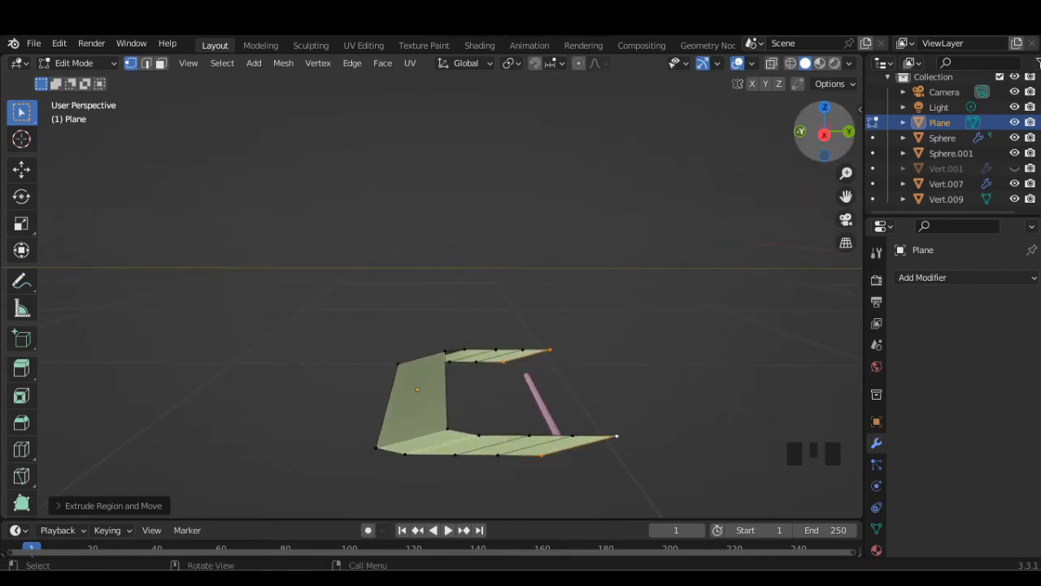
Step: In a see-through wireframe side view, move the lower tip vertices of the arms along Y to directly below the upper tip vertices
{"action": "left_click", "coordinate": [824, 134]}
{"action": "scroll", "coordinate": [588, 381], "scroll_direction": "up", "scroll_amount": 4}
{"action": "key", "text": "Tab"}
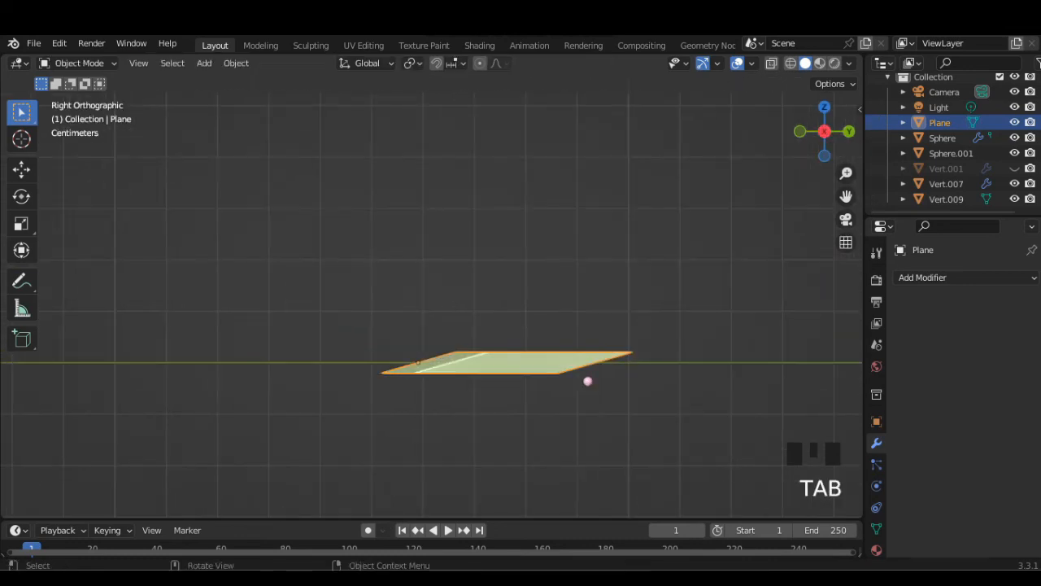
{"action": "key", "text": "Tab"}
{"action": "left_click", "coordinate": [588, 380]}
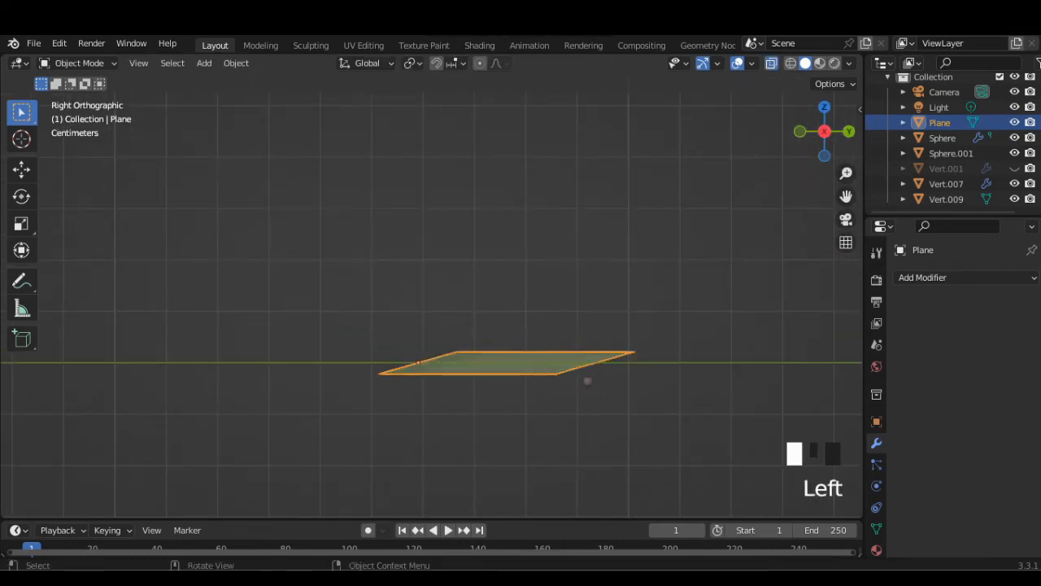
{"action": "left_click", "coordinate": [588, 381]}
{"action": "left_click", "coordinate": [588, 380]}
{"action": "key", "text": "Tab"}
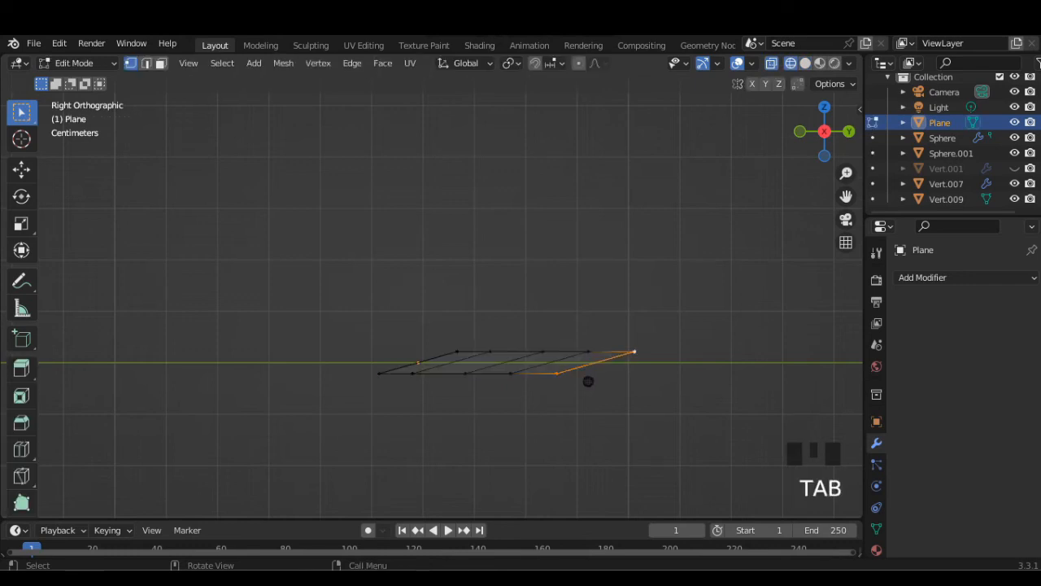
{"action": "left_click", "coordinate": [588, 381]}
{"action": "key", "text": "g"}
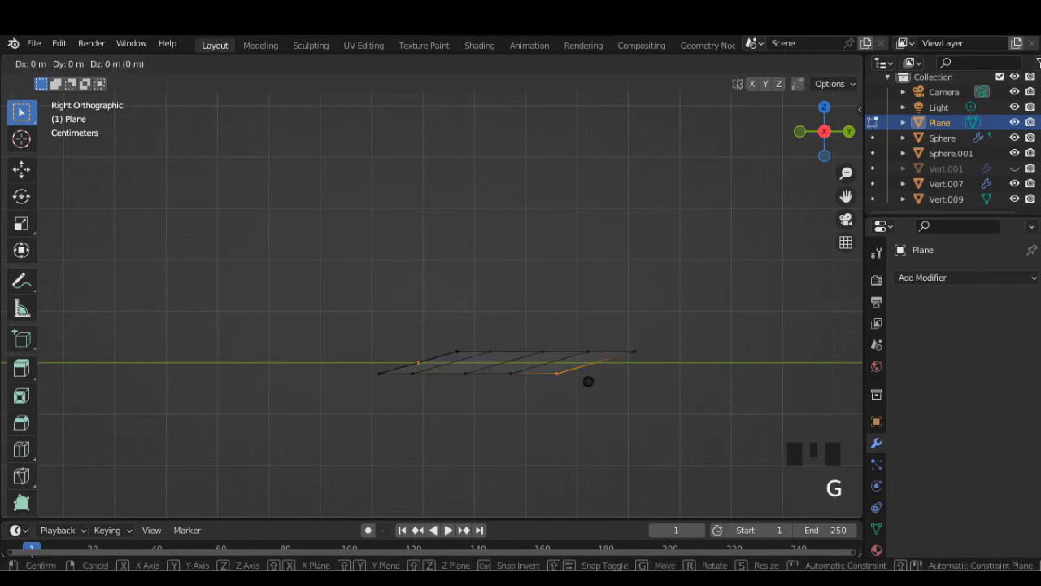
{"action": "key", "text": "y"}
{"action": "left_click", "coordinate": [588, 380]}
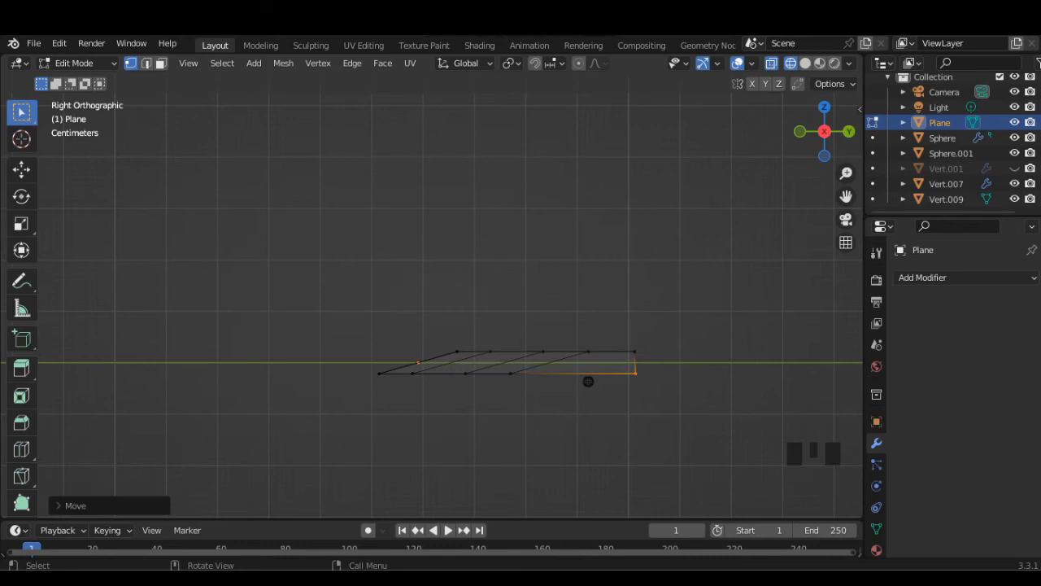
Step: Move the next two pairs of lower arm vertices along Y until each lies directly below its upper vertices
{"action": "left_click", "coordinate": [588, 381]}
{"action": "key", "text": "g"}
{"action": "key", "text": "y"}
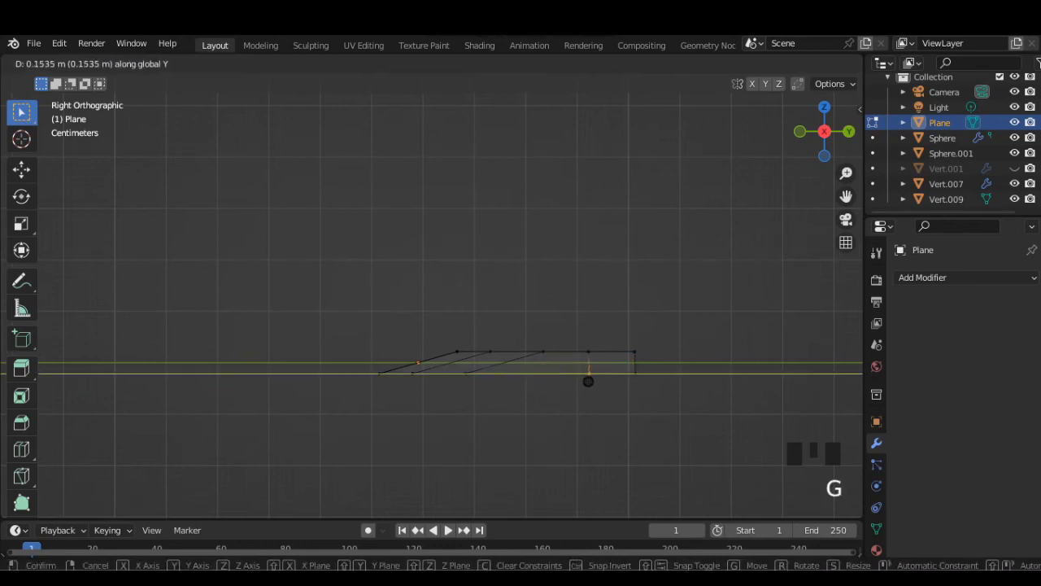
{"action": "left_click", "coordinate": [588, 381]}
{"action": "left_click", "coordinate": [588, 381]}
{"action": "key", "text": "g"}
{"action": "key", "text": "y"}
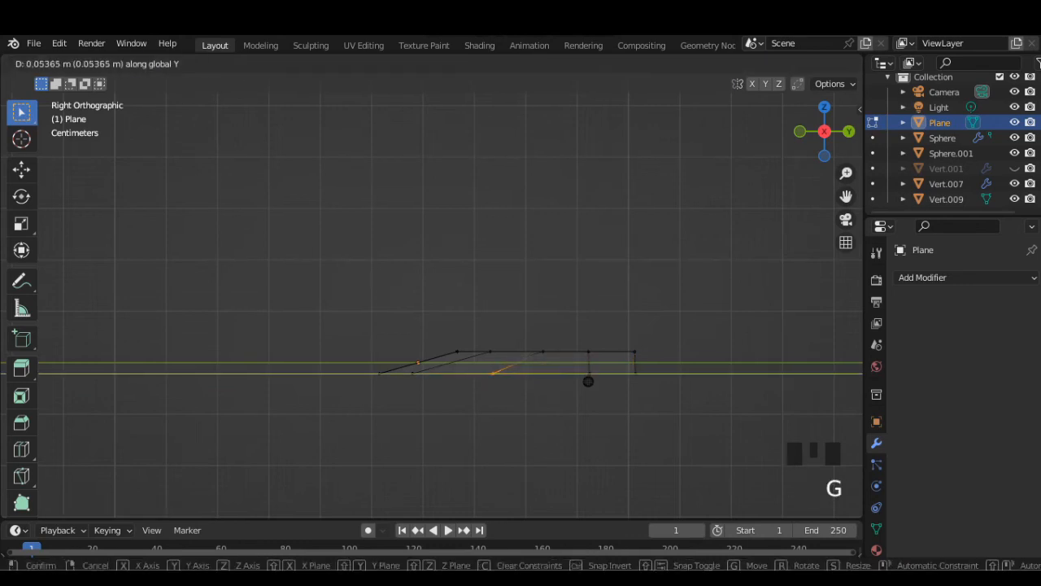
{"action": "left_click", "coordinate": [588, 381]}
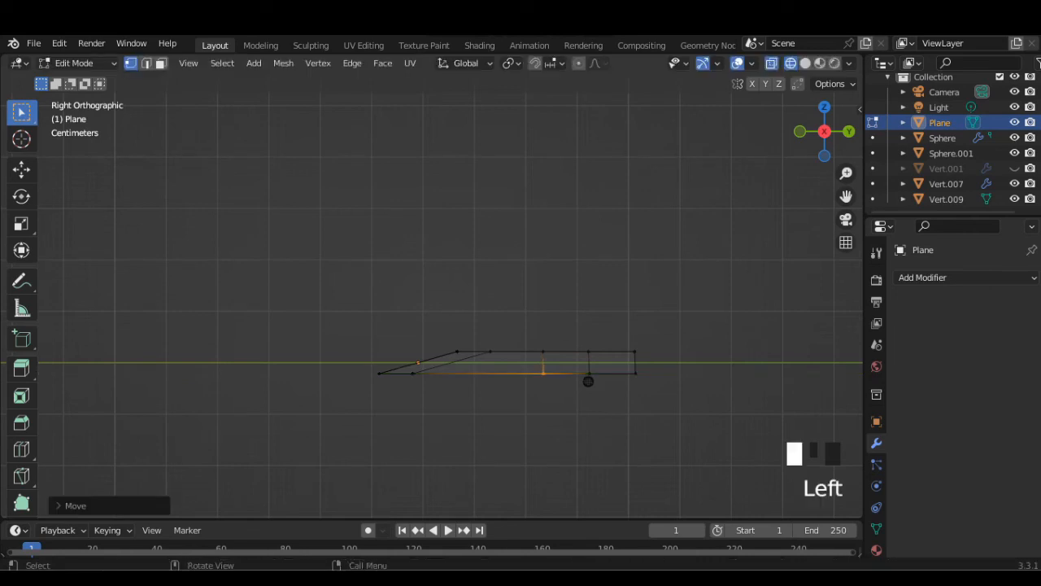
Step: Raise the lower vertices near the frame's bend toward the upper edge, and lift the adjoining lower vertices slightly to taper the arms
{"action": "left_click", "coordinate": [588, 381]}
{"action": "key", "text": "g"}
{"action": "left_click", "coordinate": [588, 381]}
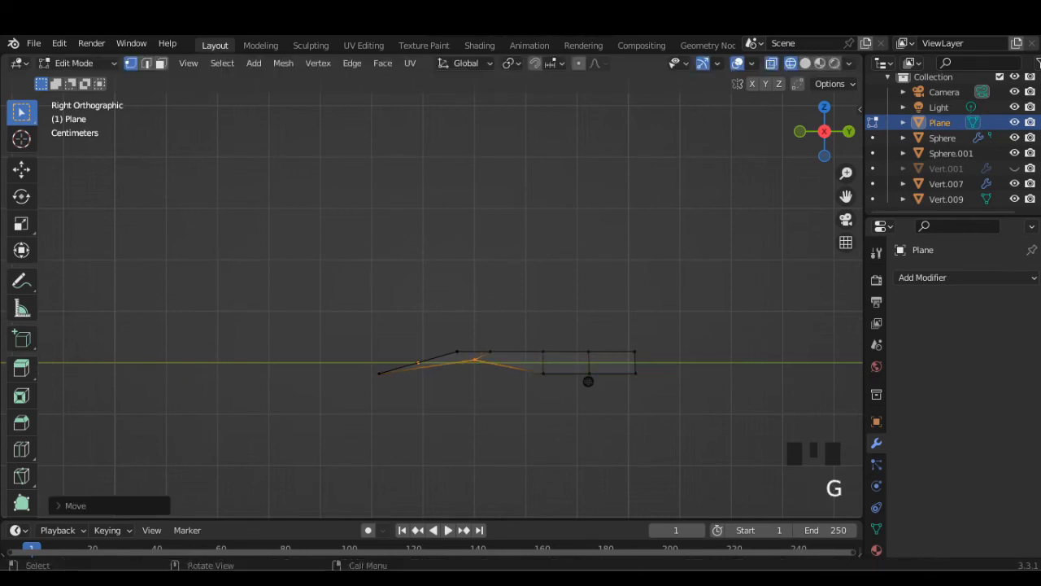
{"action": "left_click_drag", "start_coordinate": [539, 360], "coordinate": [551, 386]}
{"action": "key", "text": "g"}
{"action": "left_click", "coordinate": [551, 382]}
{"action": "left_click_drag", "start_coordinate": [469, 358], "coordinate": [477, 366]}
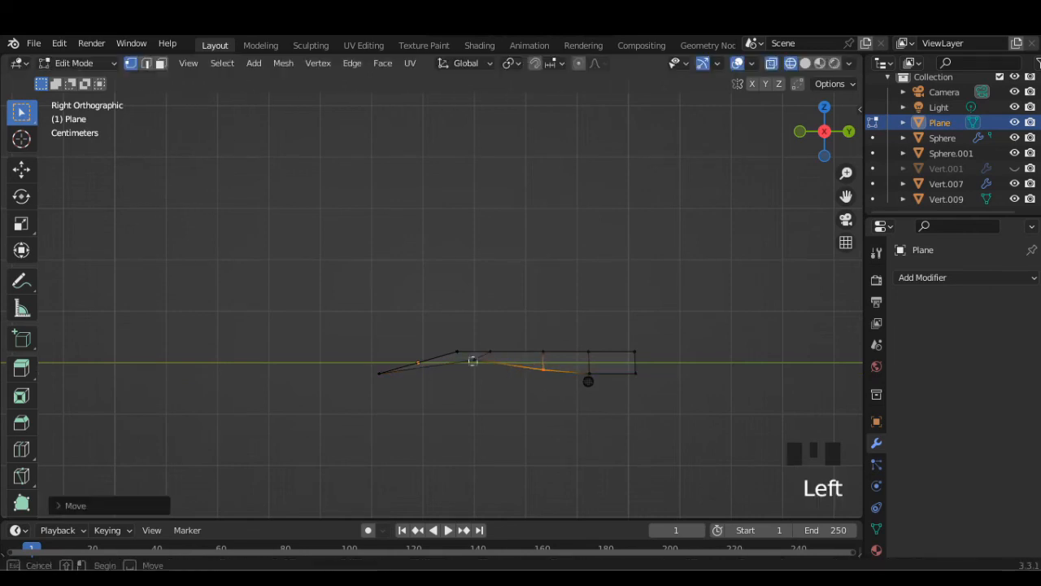
{"action": "key", "text": "g"}
{"action": "left_click", "coordinate": [472, 361]}
Step: Examine the tapered buckle frame in Object Mode with solid shading
{"action": "middle_click_drag", "start_coordinate": [473, 361], "coordinate": [360, 304]}
{"action": "scroll", "coordinate": [361, 304], "scroll_direction": "down", "scroll_amount": 3}
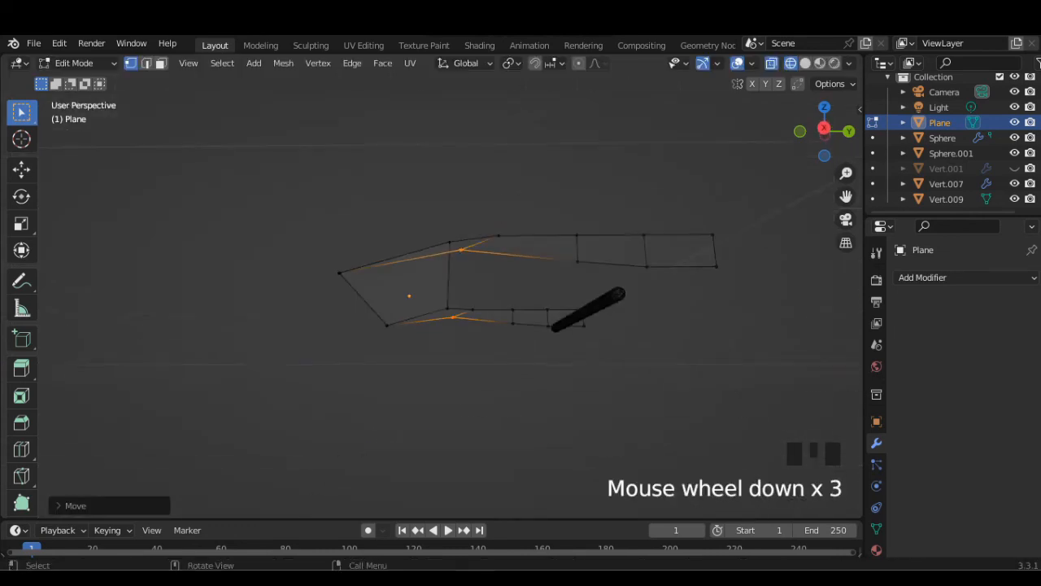
{"action": "middle_click_drag", "start_coordinate": [455, 309], "coordinate": [456, 244]}
{"action": "scroll", "coordinate": [456, 341], "scroll_direction": "up", "scroll_amount": 2}
{"action": "key", "text": "Tab"}
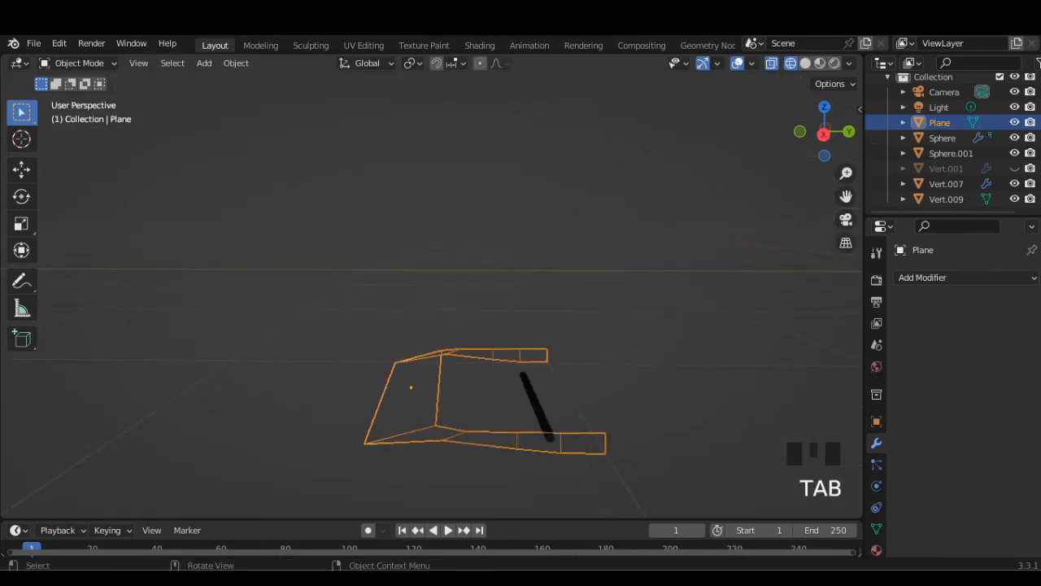
{"action": "left_click", "coordinate": [806, 63]}
{"action": "left_click", "coordinate": [806, 63]}
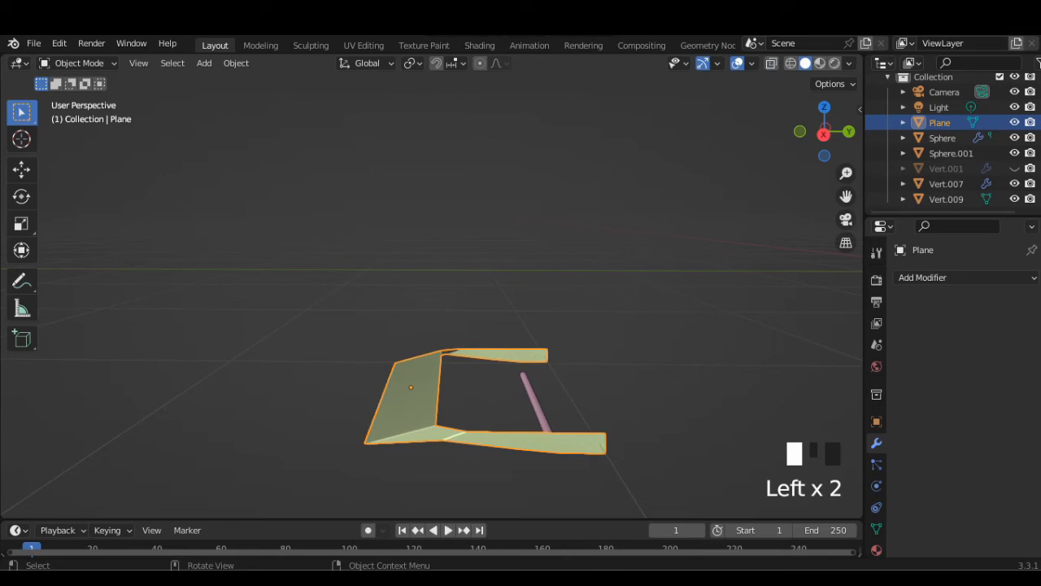
{"action": "middle_click_drag", "start_coordinate": [488, 390], "coordinate": [488, 341]}
{"action": "scroll", "coordinate": [488, 342], "scroll_direction": "up", "scroll_amount": 1}
Step: In the wireframe side view, move the upper vertices just past the bend about -0.047 m along Y, above the raised lower vertices
{"action": "key", "text": "Tab"}
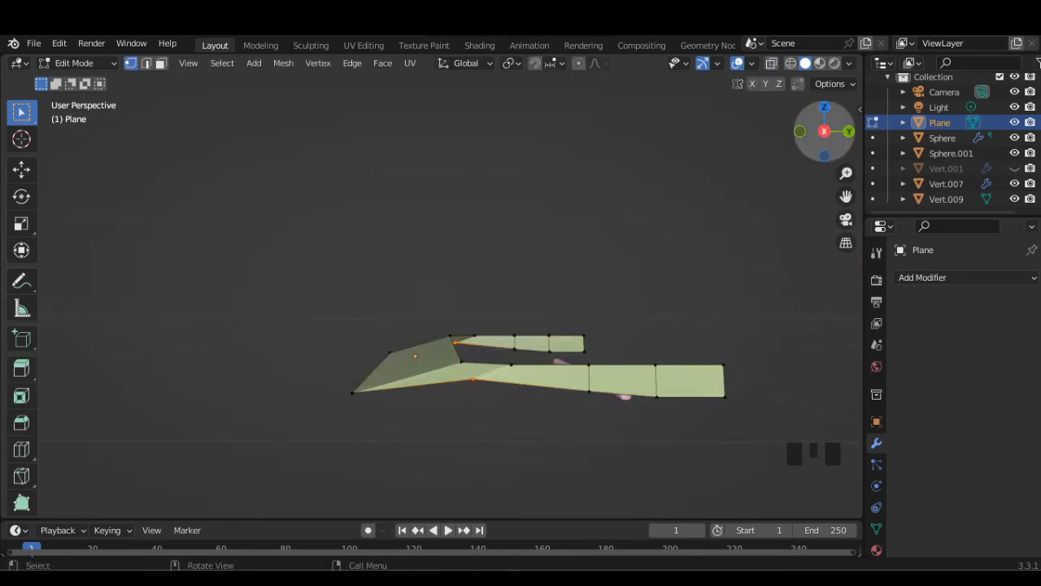
{"action": "left_click", "coordinate": [824, 131]}
{"action": "left_click", "coordinate": [824, 131]}
{"action": "scroll", "coordinate": [431, 305], "scroll_direction": "up", "scroll_amount": 4}
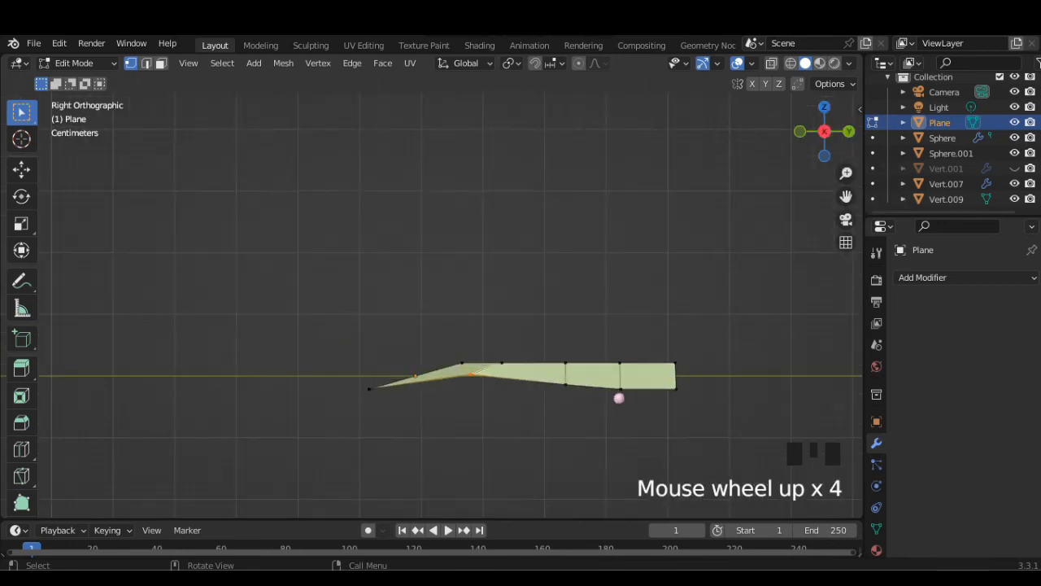
{"action": "left_click", "coordinate": [619, 398]}
{"action": "left_click", "coordinate": [619, 397]}
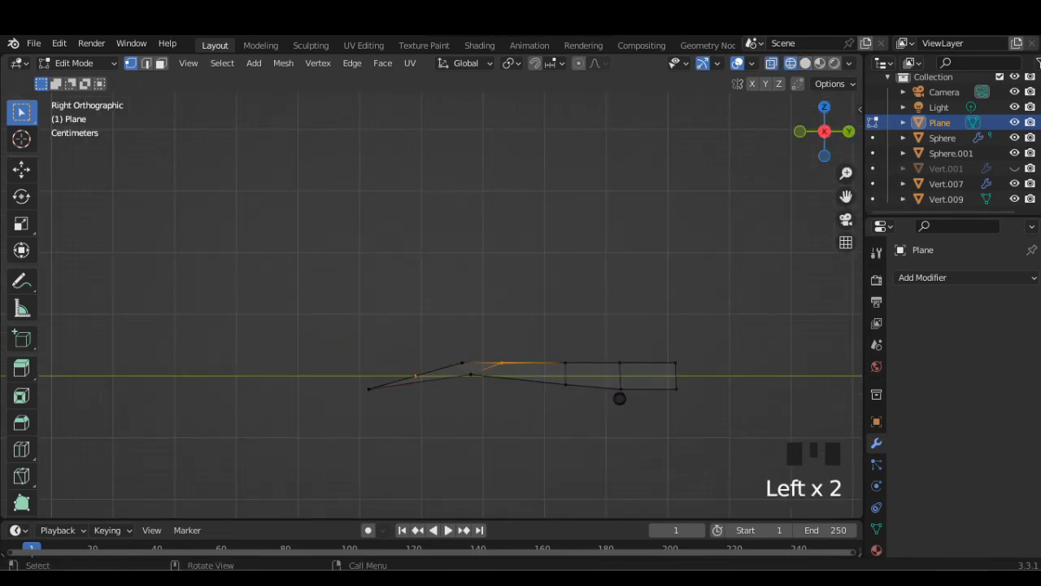
{"action": "key", "text": "g"}
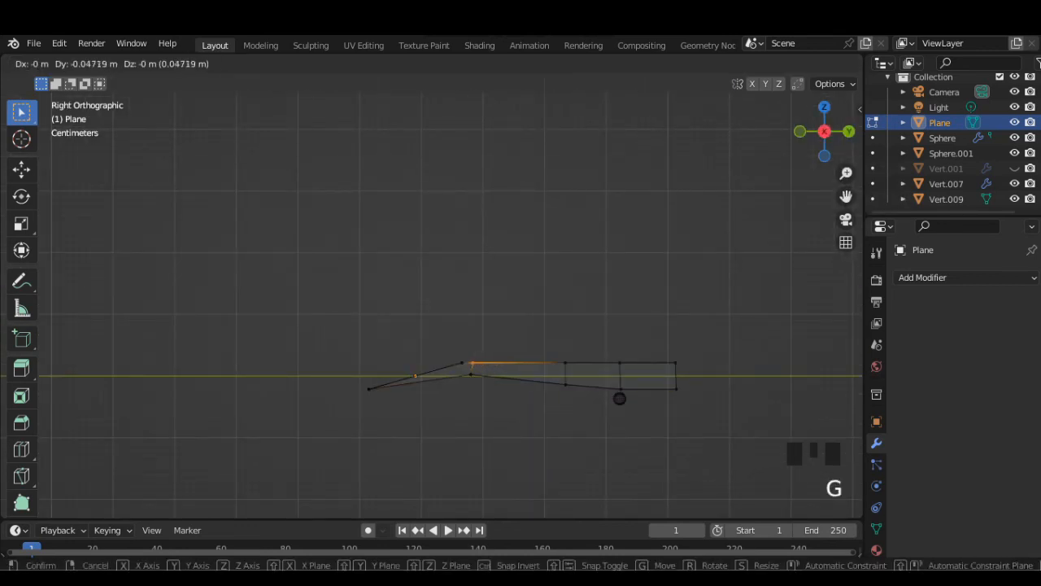
{"action": "key", "text": "y"}
{"action": "key", "text": "Return"}
Step: Move the lower vertices at the frame's bend about -0.015 m along Y and raise them closer to the upper edge
{"action": "left_click", "coordinate": [619, 398]}
{"action": "key", "text": "g"}
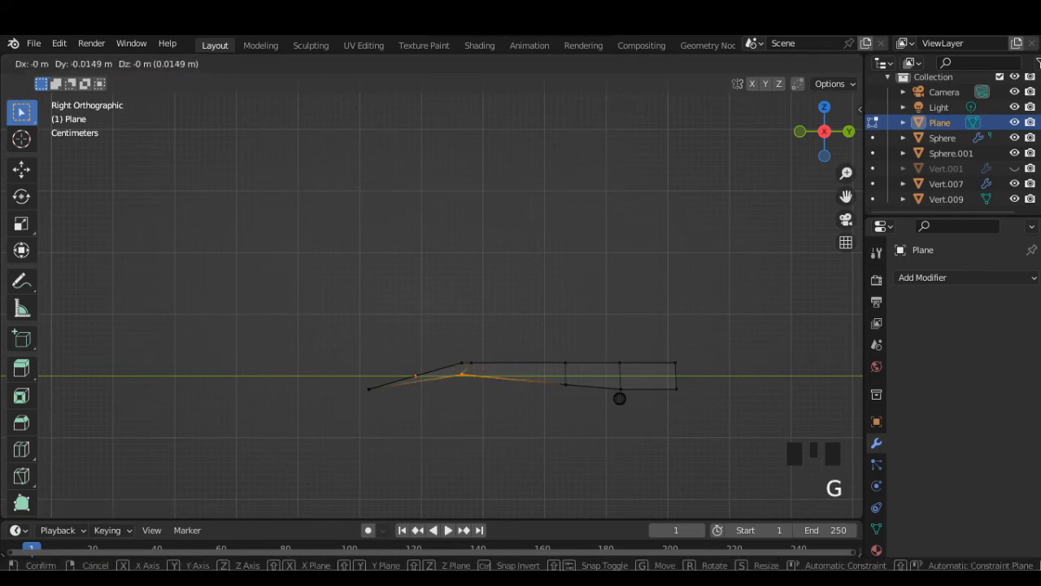
{"action": "left_click", "coordinate": [619, 398]}
{"action": "left_click", "coordinate": [619, 398]}
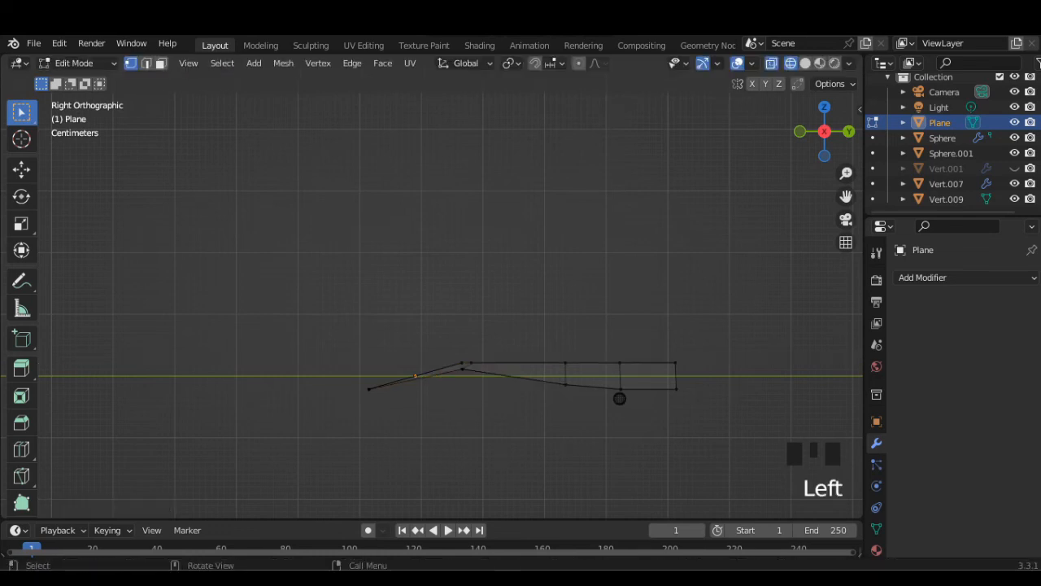
Step: Raise the next two pairs of lower arm vertices slightly so the arms' lower edge slopes evenly from the bend to the ends
{"action": "left_click", "coordinate": [619, 398]}
{"action": "key", "text": "g"}
{"action": "left_click", "coordinate": [619, 398]}
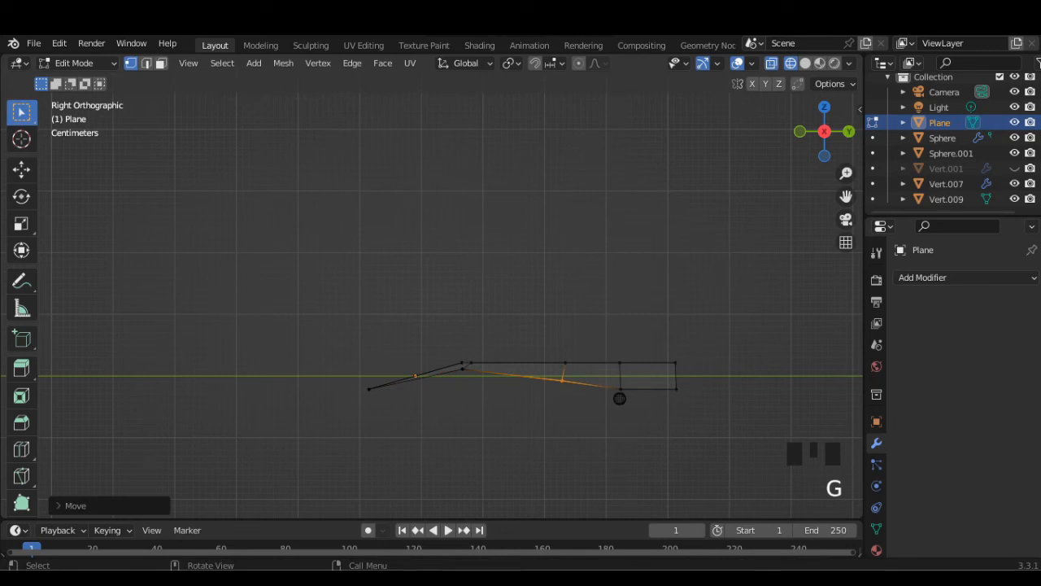
{"action": "left_click", "coordinate": [619, 398]}
{"action": "key", "text": "g"}
{"action": "left_click", "coordinate": [619, 397]}
{"action": "key", "text": "Tab"}
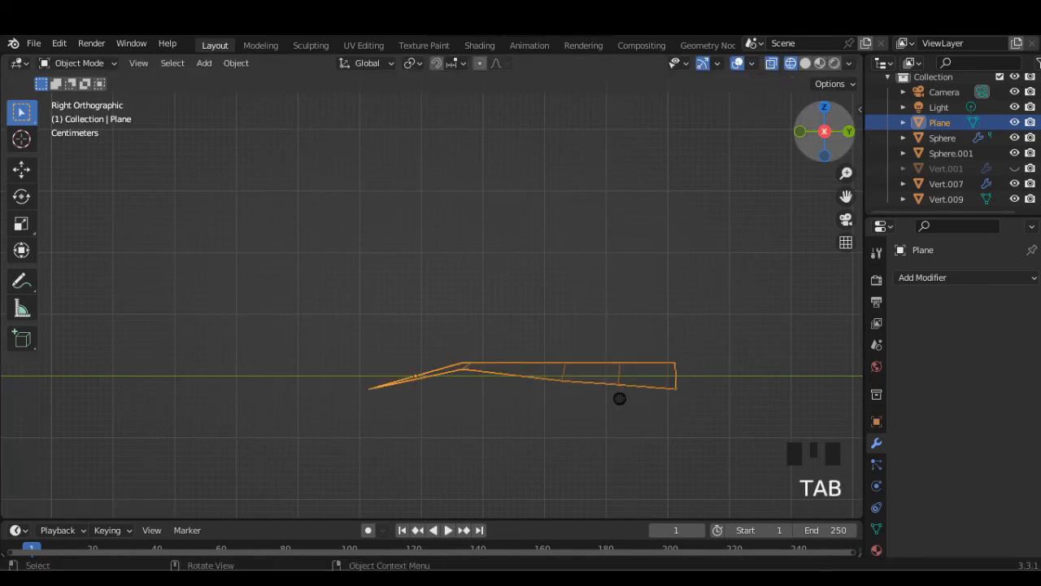
Step: Examine the tapered buckle frame from above and in a solid-shaded perspective view
{"action": "left_click", "coordinate": [824, 107]}
{"action": "scroll", "coordinate": [618, 326], "scroll_direction": "down", "scroll_amount": 4}
{"action": "key", "text": "Tab"}
{"action": "key", "text": "Tab"}
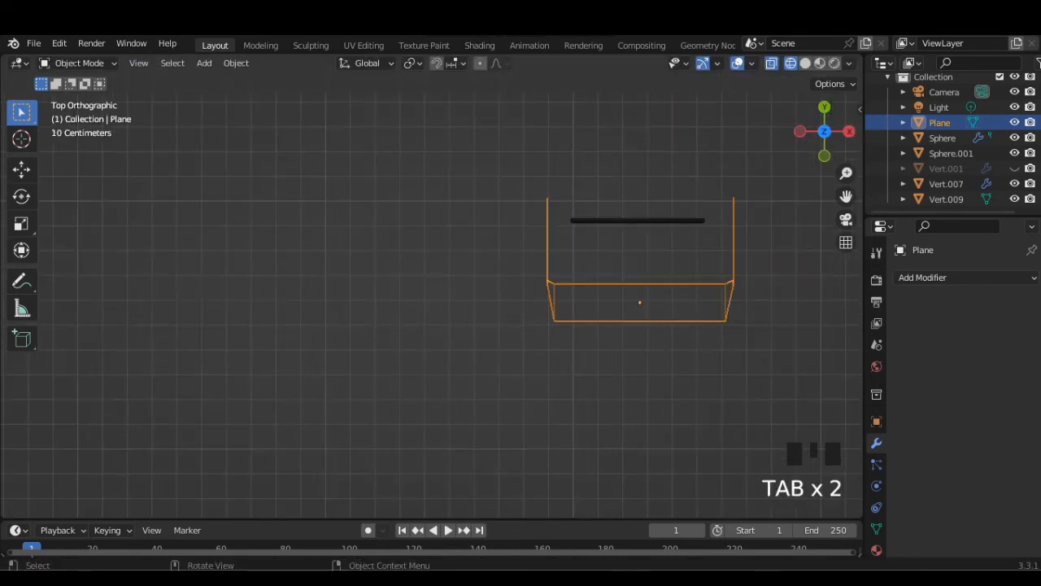
{"action": "left_click", "coordinate": [772, 63]}
{"action": "mouse_move", "coordinate": [488, 326]}
{"action": "middle_mouse_down"}
{"action": "mouse_move", "coordinate": [521, 309]}
{"action": "mouse_move", "coordinate": [545, 268]}
{"action": "middle_mouse_up"}
{"action": "scroll", "coordinate": [467, 358], "scroll_direction": "up", "scroll_amount": 3}
{"action": "scroll", "coordinate": [468, 358], "scroll_direction": "down", "scroll_amount": 2}
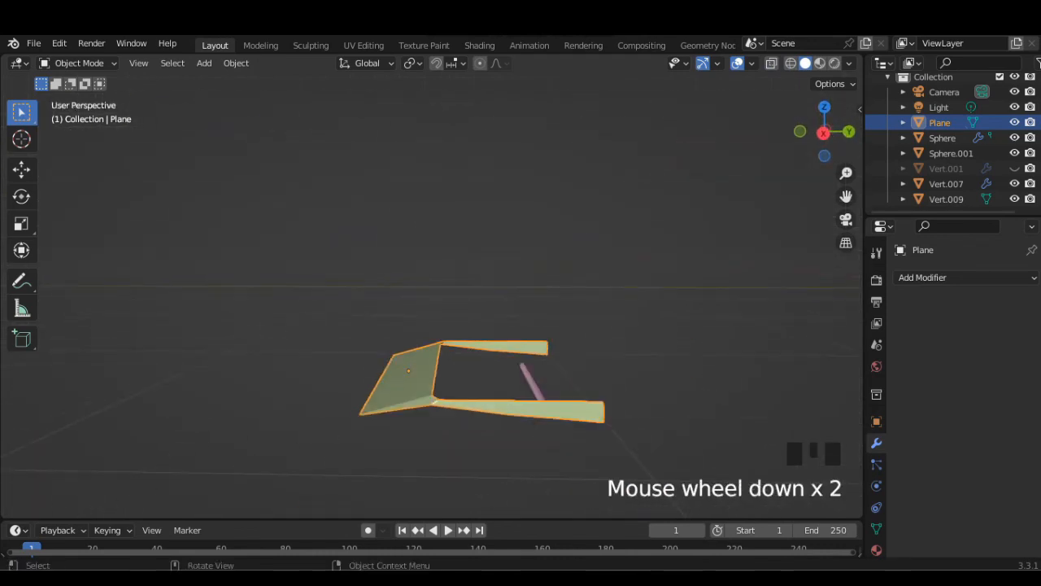
Step: In the wireframe side view, move the lower vertices at the bend down and back, level with the arms' lower edge
{"action": "key", "text": "Tab"}
{"action": "left_click", "coordinate": [824, 130]}
{"action": "left_click", "coordinate": [824, 131]}
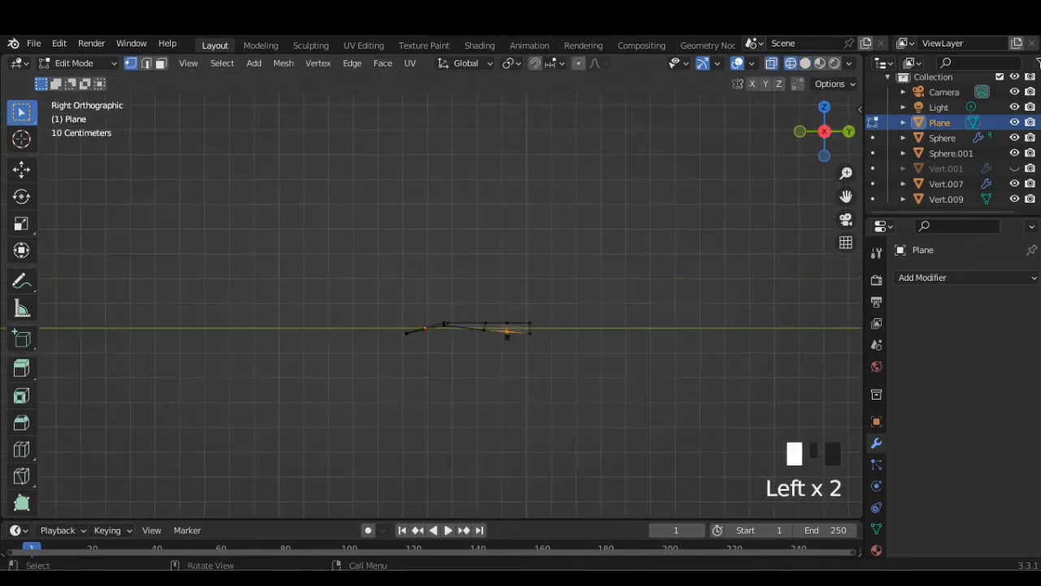
{"action": "scroll", "coordinate": [430, 291], "scroll_direction": "up", "scroll_amount": 2}
{"action": "left_click", "coordinate": [456, 340]}
{"action": "key", "text": "g"}
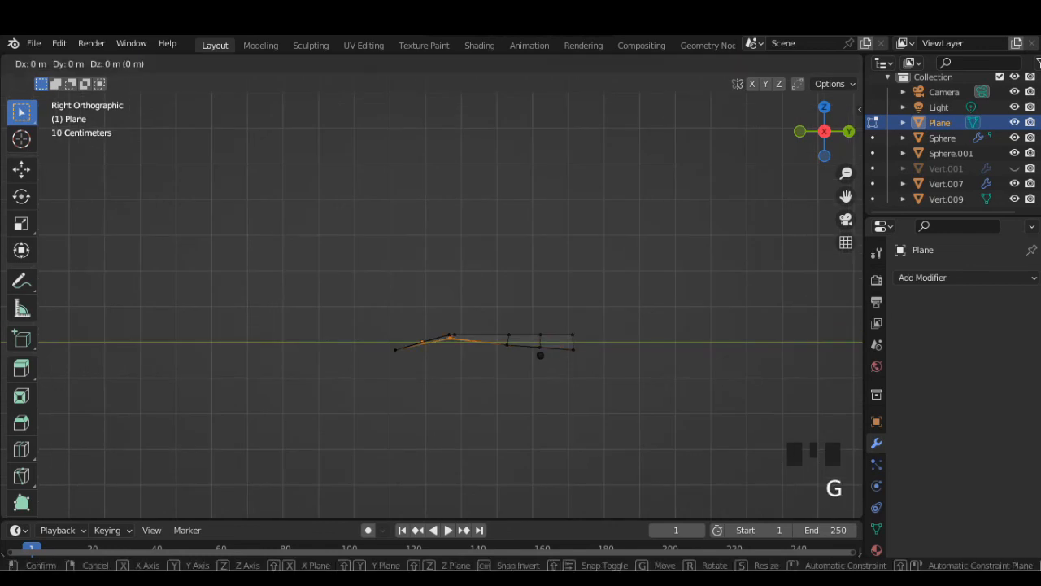
{"action": "left_click", "coordinate": [540, 355]}
{"action": "key", "text": "Tab"}
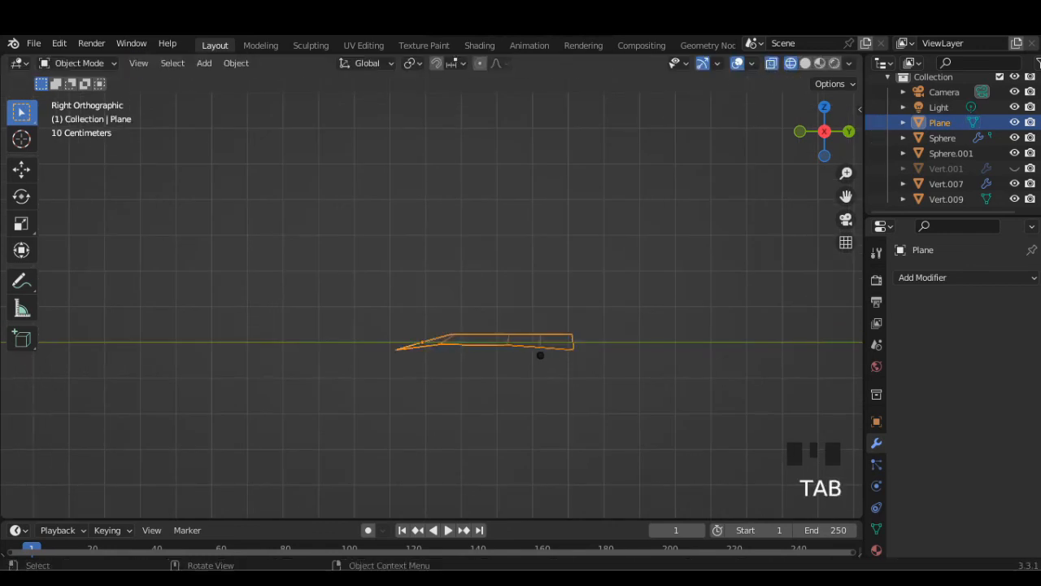
Step: Add a Subdivision Surface modifier to the buckle frame with viewport and render levels both set to 4
{"action": "left_click", "coordinate": [540, 355]}
{"action": "left_click", "coordinate": [923, 278]}
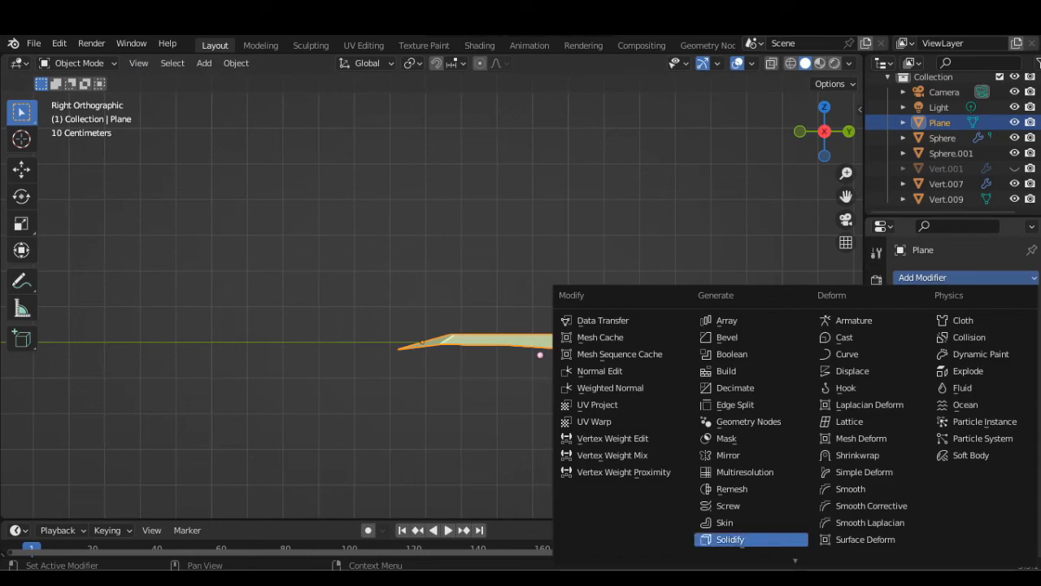
{"action": "scroll", "coordinate": [743, 521], "scroll_direction": "down", "scroll_amount": 2}
{"action": "left_click", "coordinate": [744, 509]}
{"action": "left_click", "coordinate": [1012, 379]}
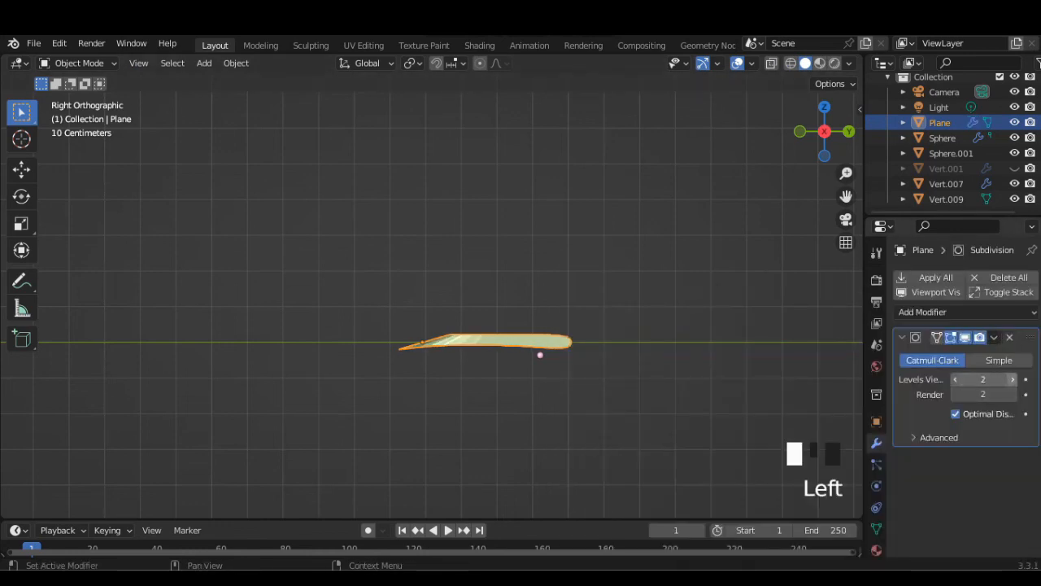
{"action": "left_click", "coordinate": [1012, 379]}
{"action": "left_click", "coordinate": [1011, 393]}
{"action": "left_click", "coordinate": [1012, 393]}
{"action": "left_click", "coordinate": [1012, 379]}
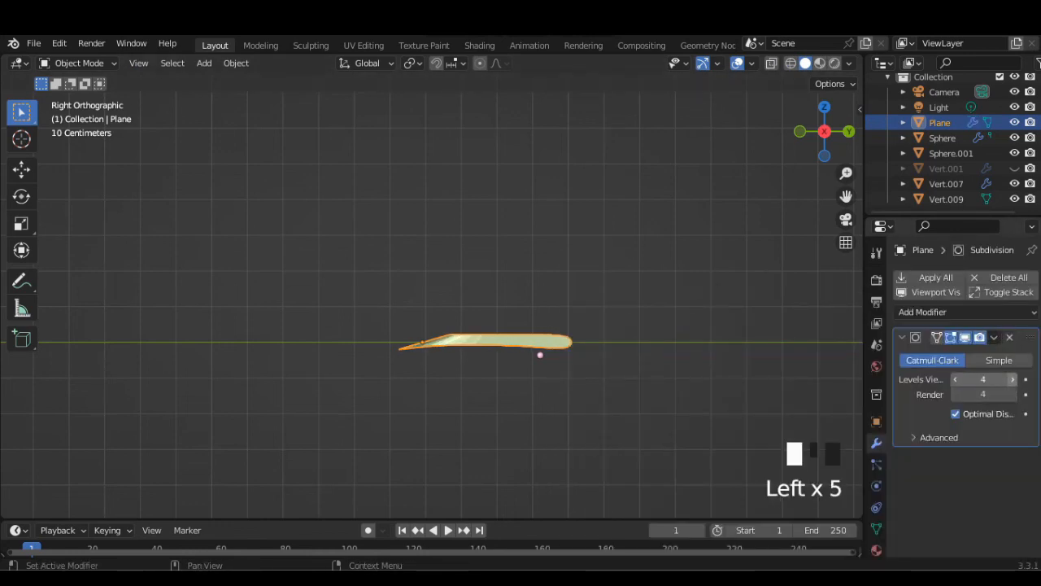
Step: Narrow the buckle frame along X until the spacing of its arms matches the loop pin's length
{"action": "left_click", "coordinate": [824, 107]}
{"action": "scroll", "coordinate": [824, 130], "scroll_direction": "down", "scroll_amount": 2}
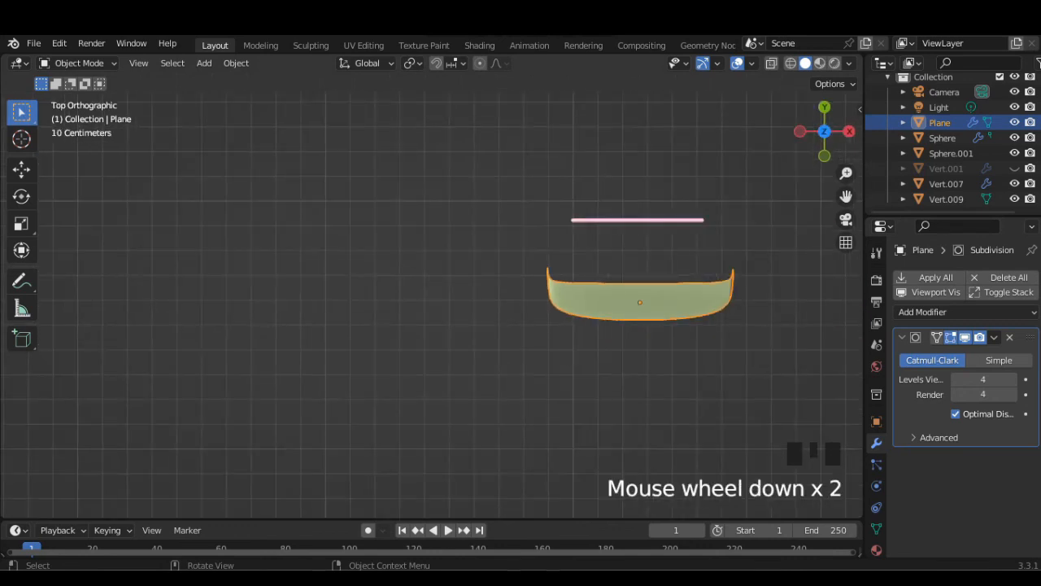
{"action": "key", "text": "s"}
{"action": "key", "text": "z"}
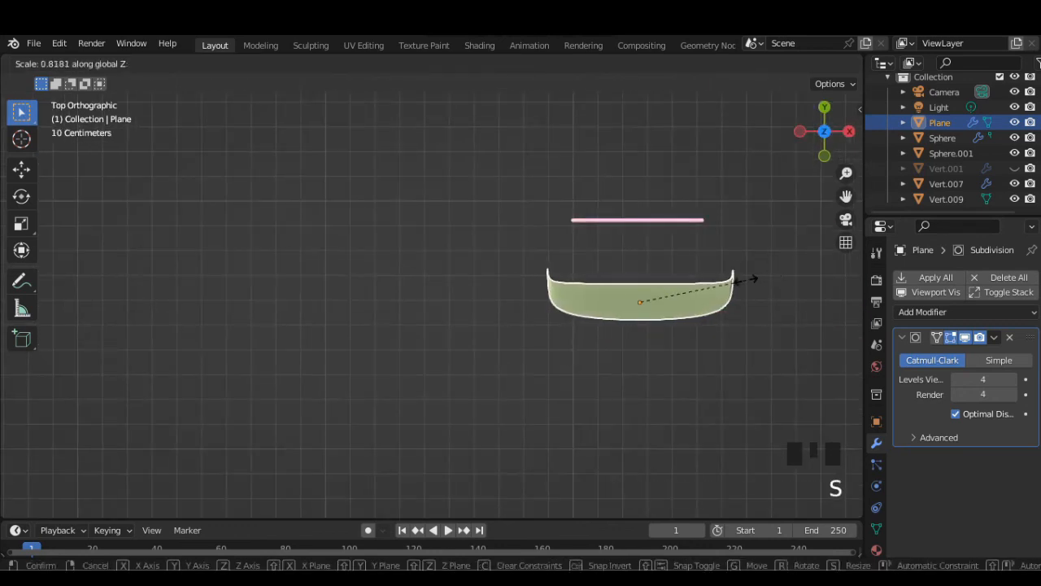
{"action": "left_click", "coordinate": [729, 283]}
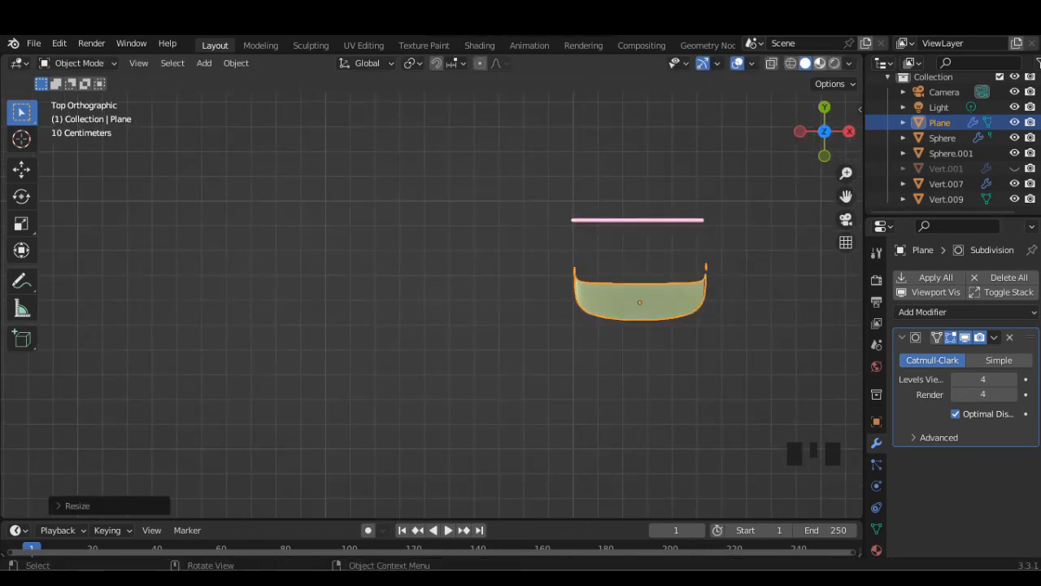
Step: Apply the Subdivision modifier to the buckle frame
{"action": "left_click", "coordinate": [848, 131]}
{"action": "scroll", "coordinate": [539, 354], "scroll_direction": "up", "scroll_amount": 2}
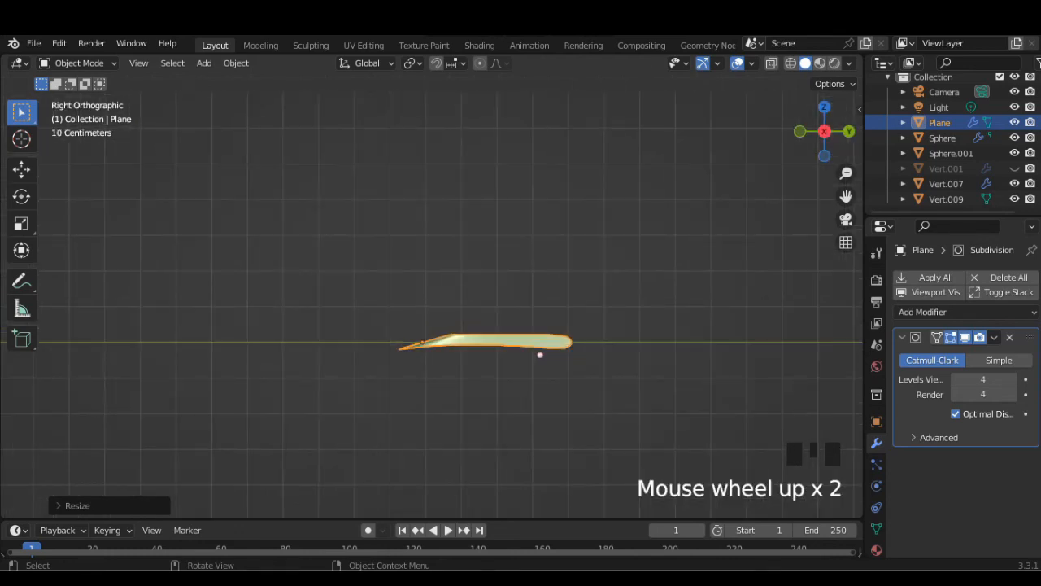
{"action": "left_click", "coordinate": [994, 337]}
{"action": "left_click", "coordinate": [927, 356]}
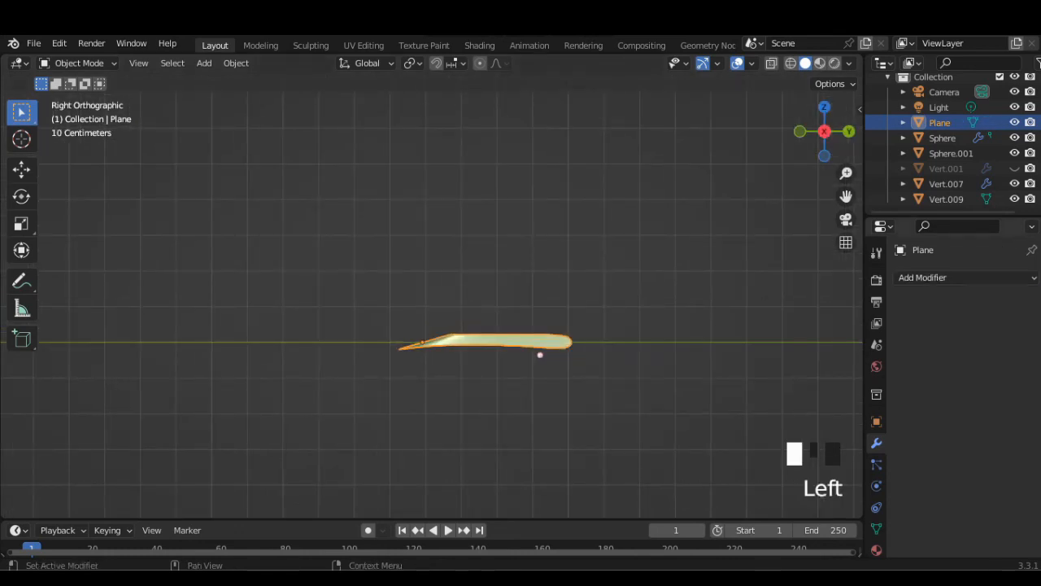
Step: In the side view, move the buckle frame back and down so its rounded arm ends overlap the loop pin
{"action": "key", "text": "g"}
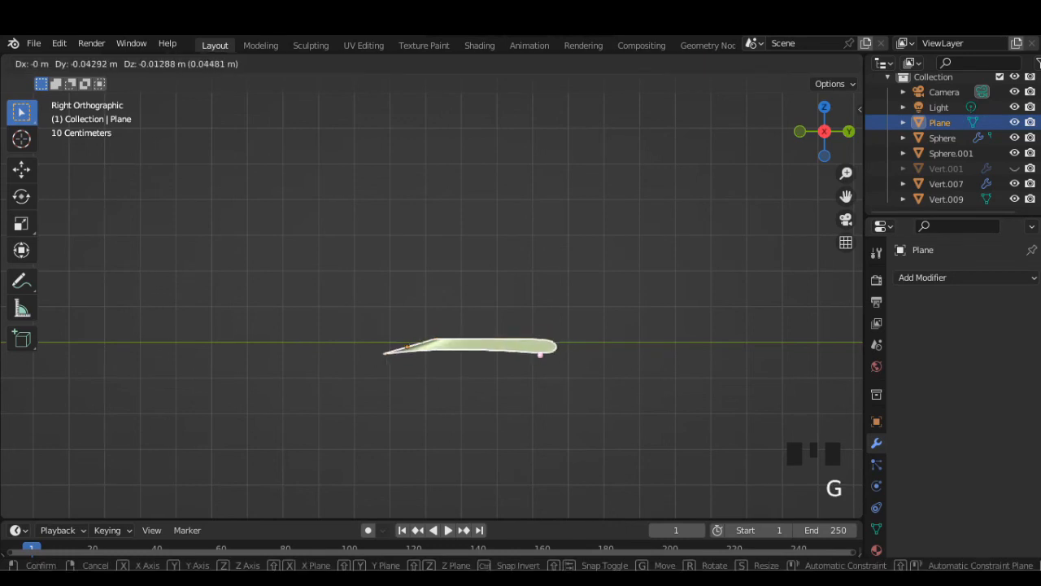
{"action": "left_click", "coordinate": [515, 368]}
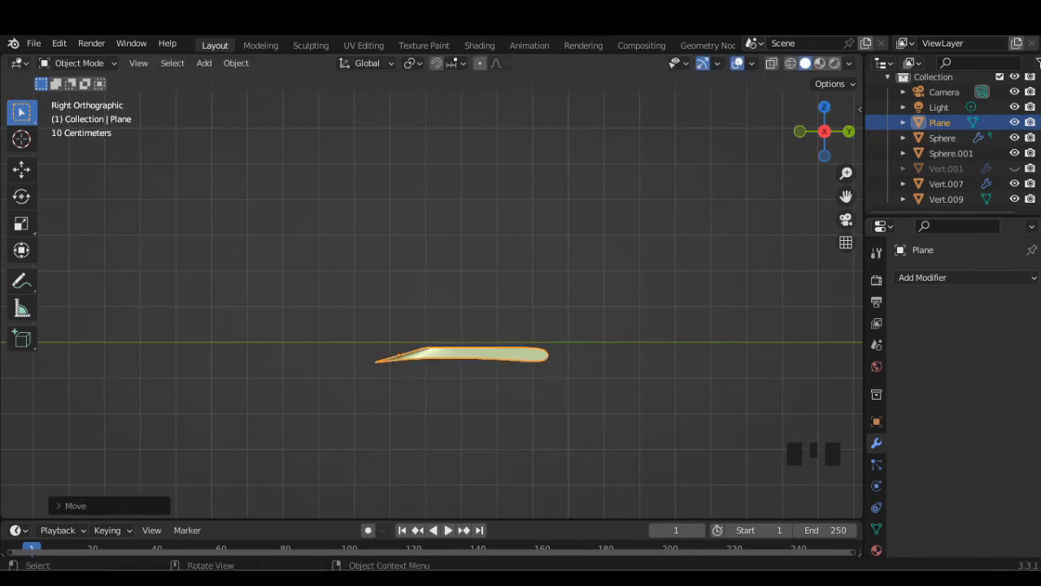
{"action": "left_click", "coordinate": [790, 63]}
{"action": "left_click", "coordinate": [806, 63]}
Step: Scale the frame slightly narrower along X so its arms sit inside the pin's ends, and shift it along X to center it
{"action": "left_click", "coordinate": [824, 107]}
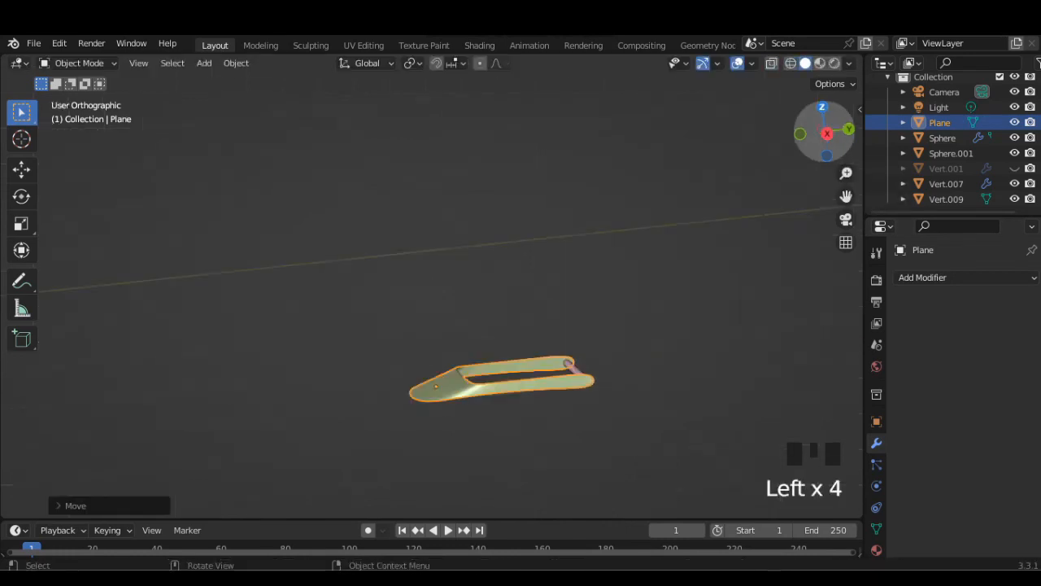
{"action": "left_click", "coordinate": [789, 62]}
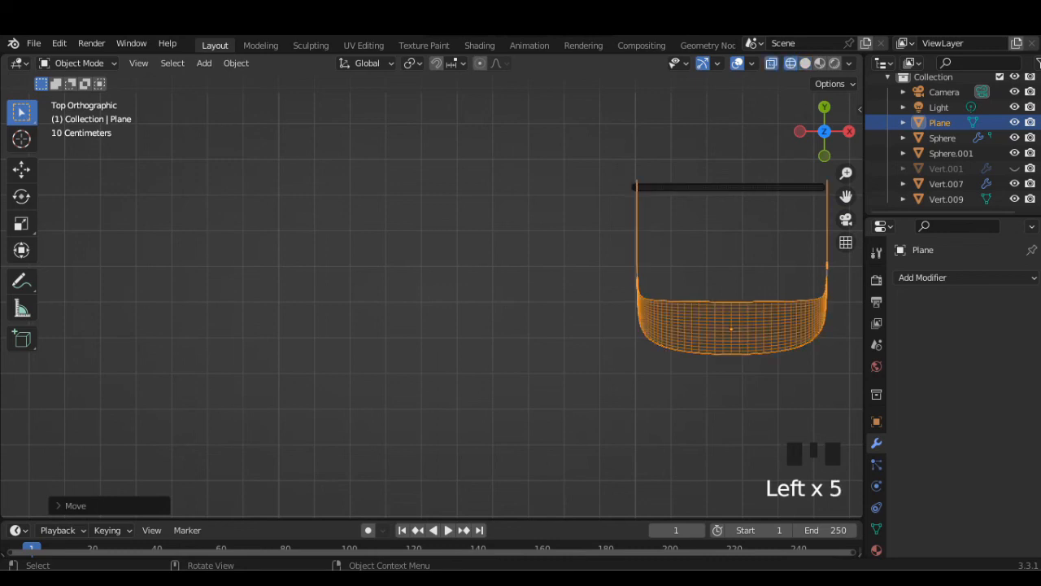
{"action": "key", "text": "s"}
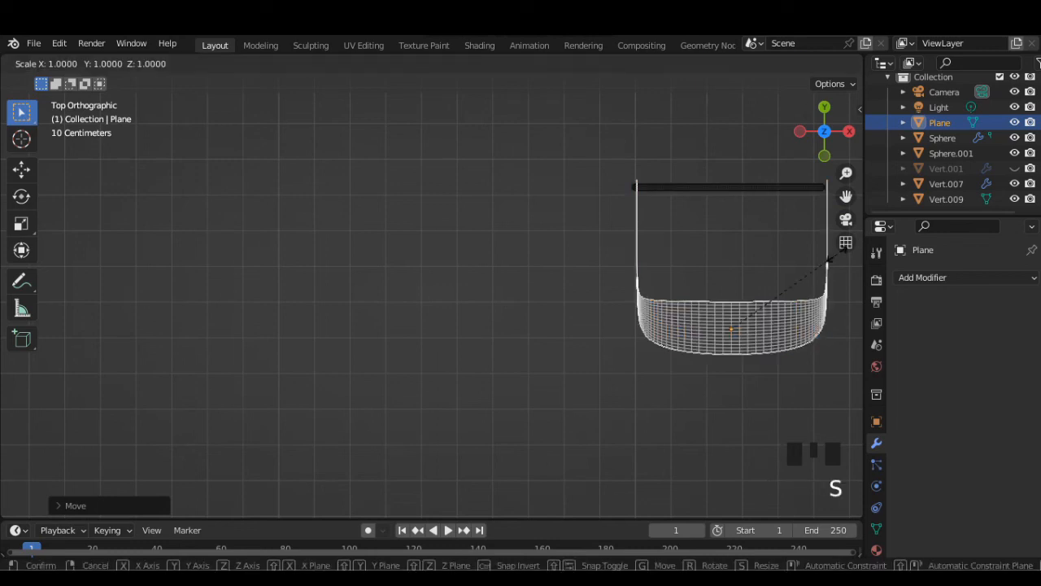
{"action": "key", "text": "x"}
{"action": "left_click", "coordinate": [816, 262]}
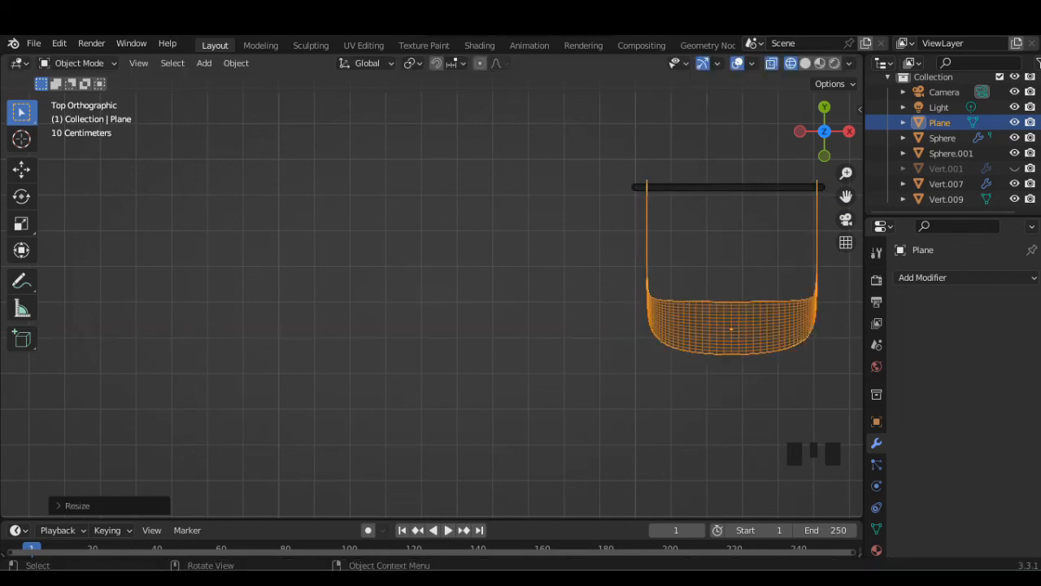
{"action": "key", "text": "g"}
{"action": "key", "text": "x"}
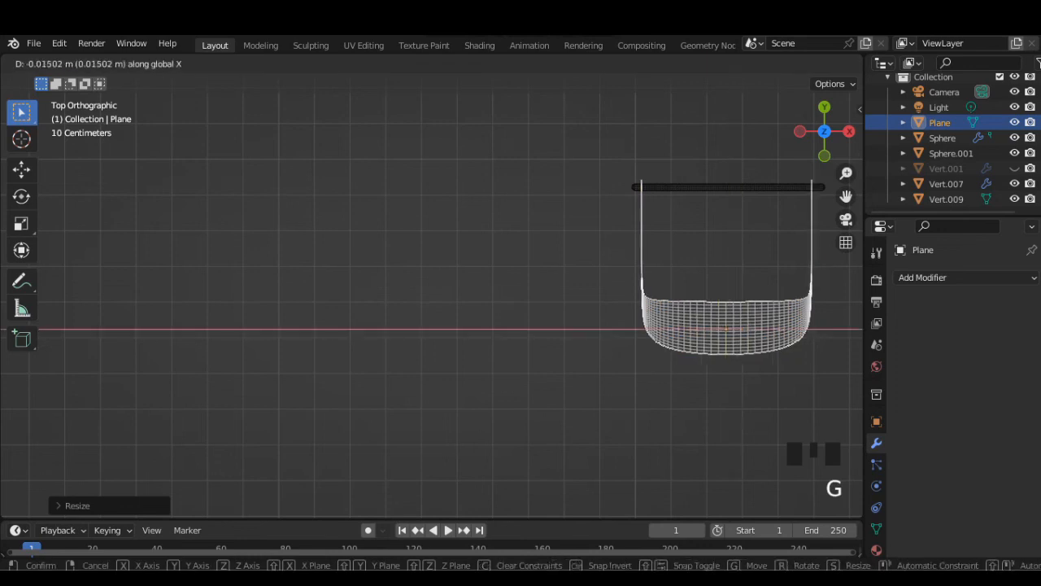
{"action": "key", "text": "Return"}
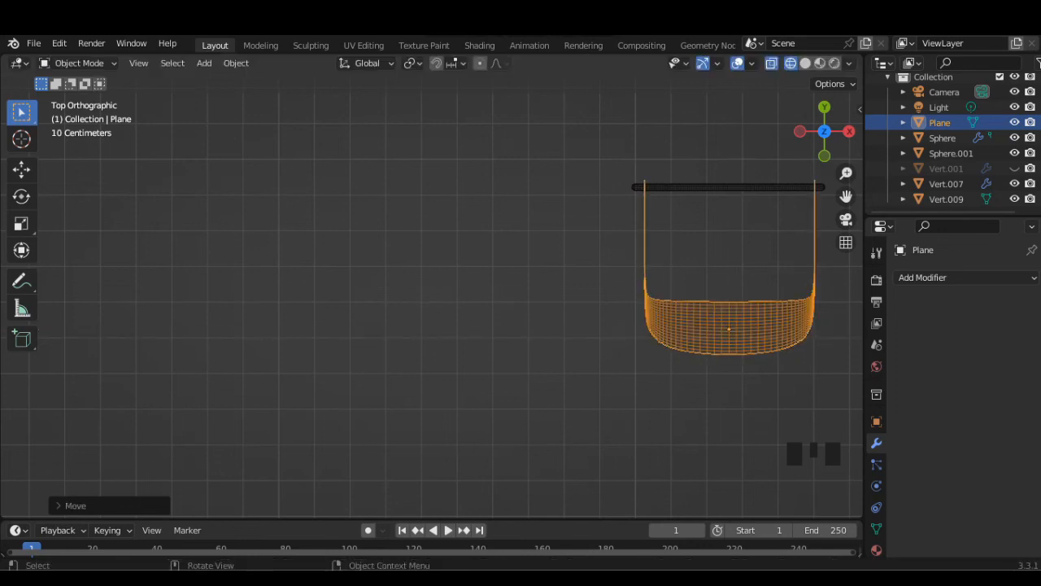
Step: Select a small patch of vertices at the middle of the frame plate's inner edge and shift it slightly to start a notch
{"action": "key", "text": "Tab"}
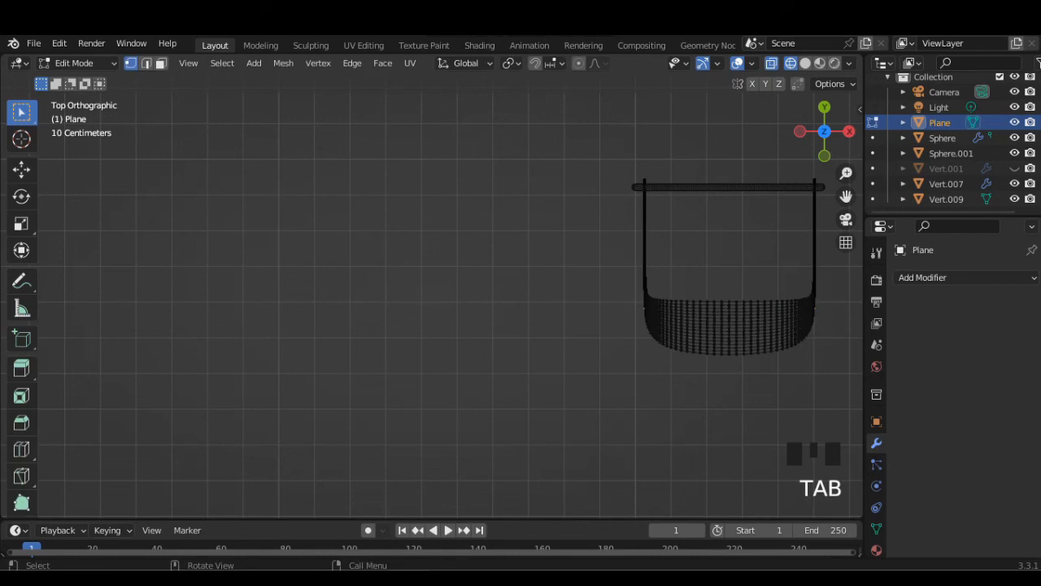
{"action": "left_click", "coordinate": [729, 304]}
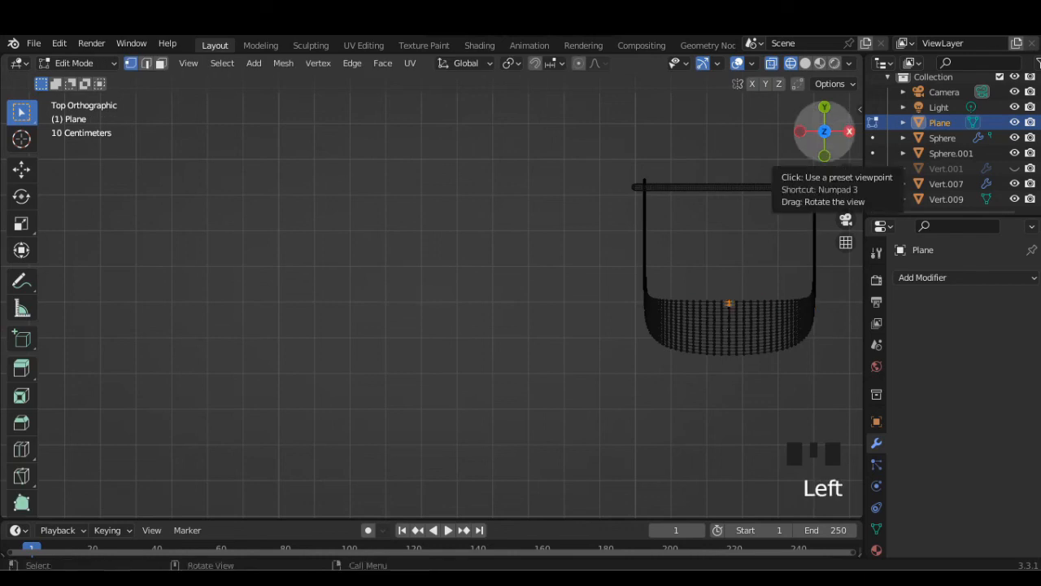
{"action": "left_click", "coordinate": [849, 131]}
{"action": "scroll", "coordinate": [447, 309], "scroll_direction": "up", "scroll_amount": 3}
{"action": "mouse_move", "coordinate": [448, 309]}
{"action": "middle_mouse_down"}
{"action": "mouse_move", "coordinate": [488, 268]}
{"action": "mouse_move", "coordinate": [520, 269]}
{"action": "middle_mouse_up"}
{"action": "scroll", "coordinate": [488, 268], "scroll_direction": "down", "scroll_amount": 5}
{"action": "left_click", "coordinate": [806, 62]}
{"action": "scroll", "coordinate": [488, 407], "scroll_direction": "up", "scroll_amount": 2}
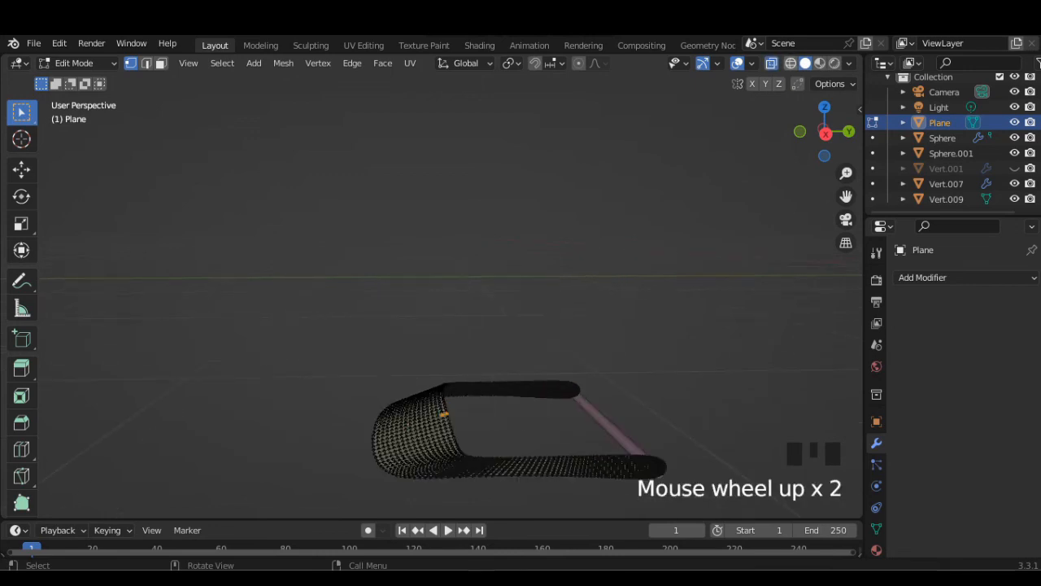
{"action": "left_click", "coordinate": [791, 63]}
{"action": "scroll", "coordinate": [488, 407], "scroll_direction": "down", "scroll_amount": 1}
{"action": "scroll", "coordinate": [489, 406], "scroll_direction": "up", "scroll_amount": 3}
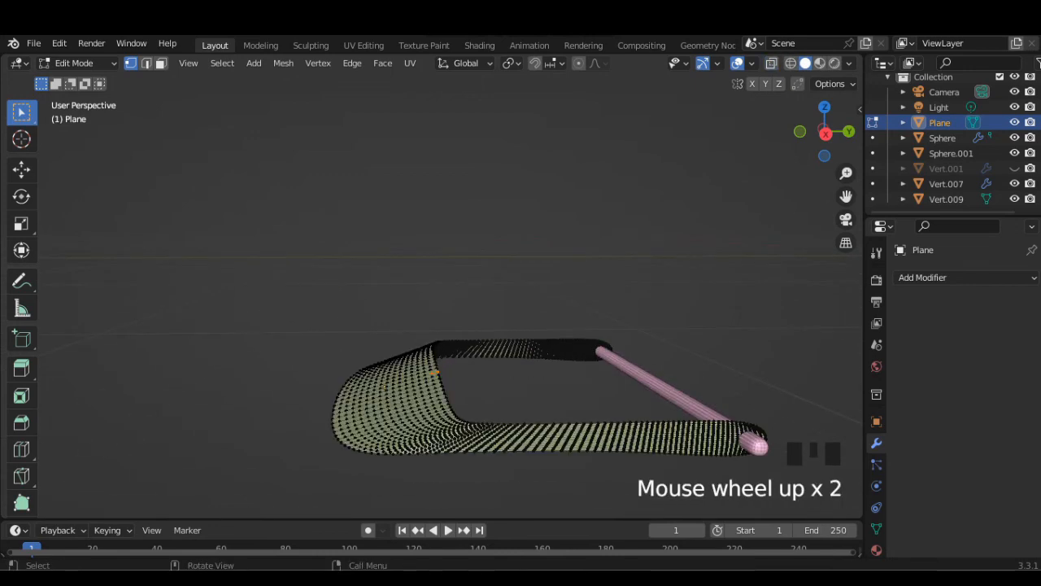
{"action": "scroll", "coordinate": [488, 406], "scroll_direction": "up", "scroll_amount": 1}
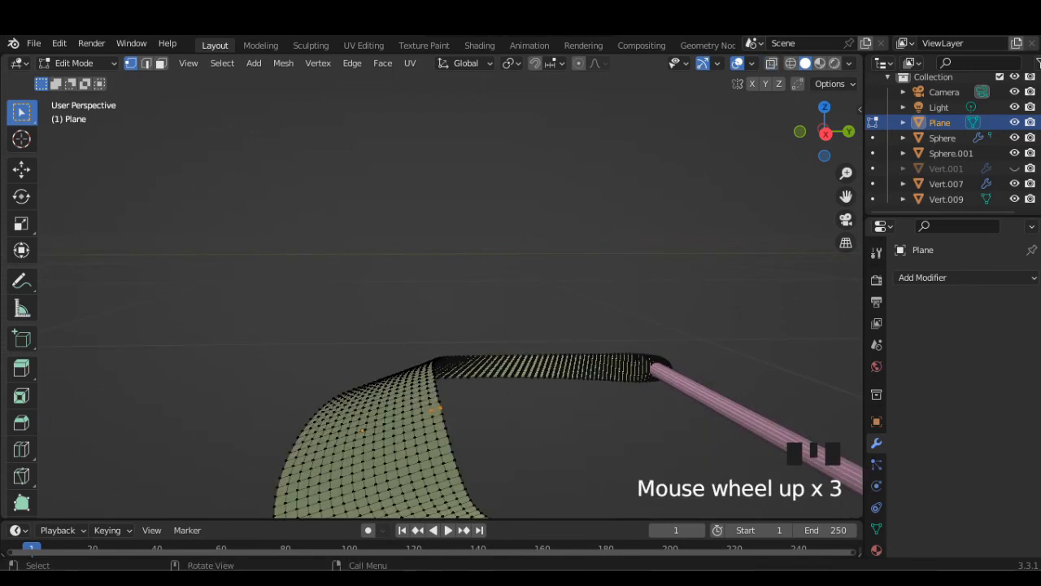
{"action": "left_click", "coordinate": [421, 404]}
{"action": "left_click", "coordinate": [437, 403], "text": "shift"}
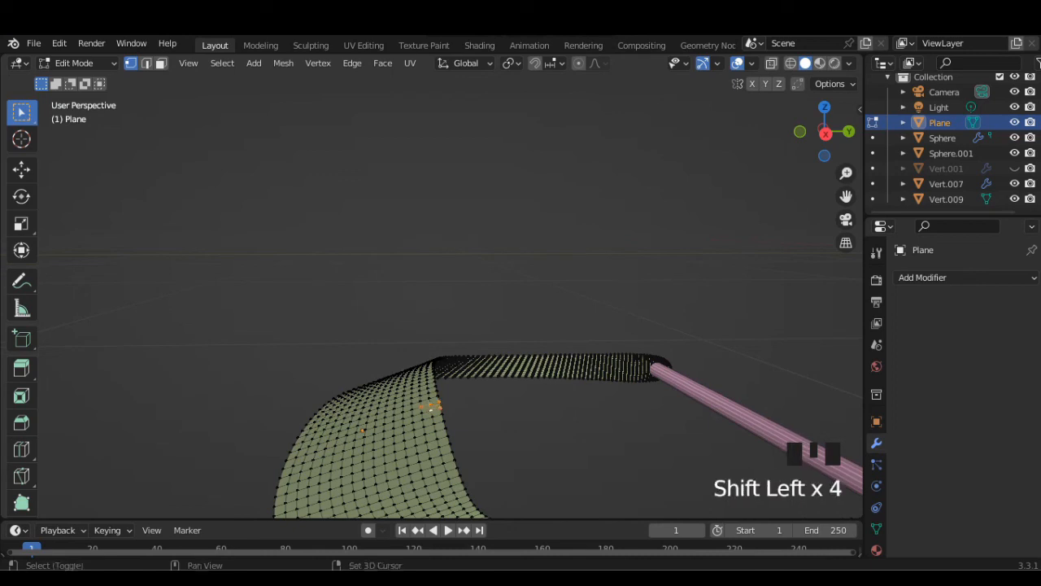
{"action": "key", "text": "g"}
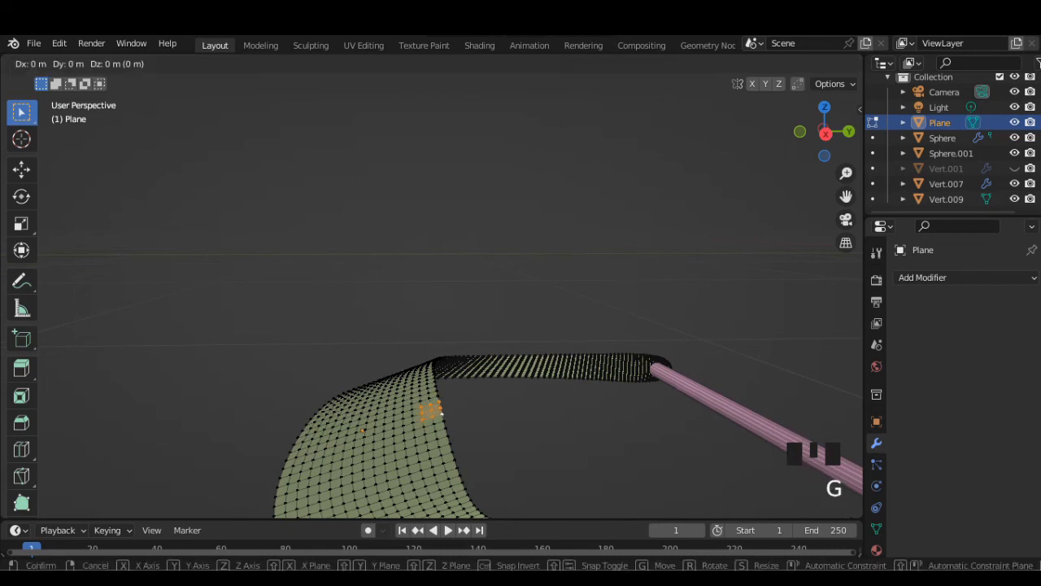
{"action": "left_click", "coordinate": [437, 411]}
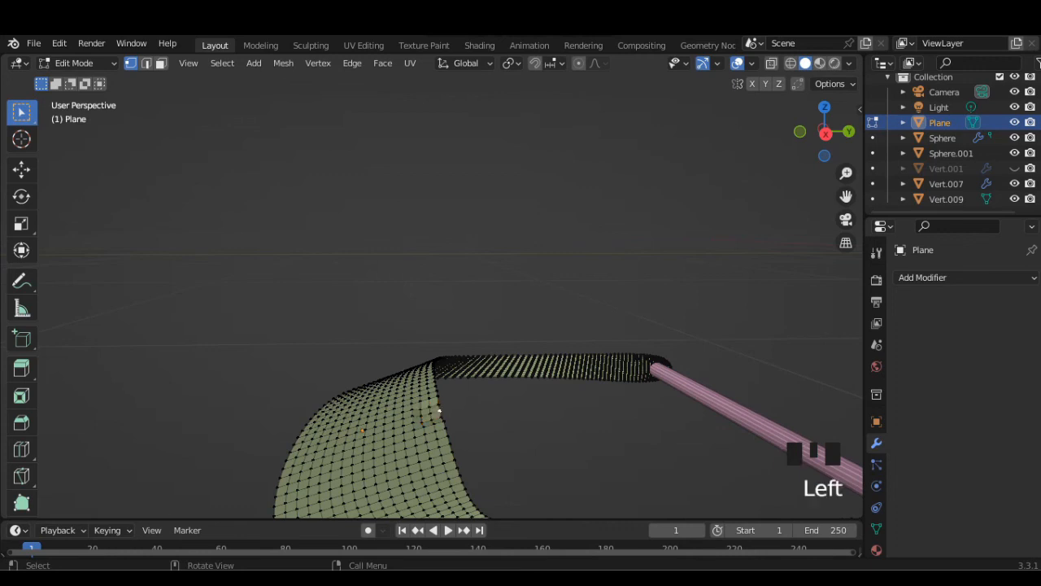
Step: Nudge the vertex at the notch's edge further in to deepen the dent, and inspect the frame in Object Mode
{"action": "key", "text": "g"}
{"action": "left_click", "coordinate": [435, 413]}
{"action": "key", "text": "g"}
{"action": "left_click", "coordinate": [432, 414]}
{"action": "key", "text": "Tab"}
{"action": "scroll", "coordinate": [430, 410], "scroll_direction": "down", "scroll_amount": 2}
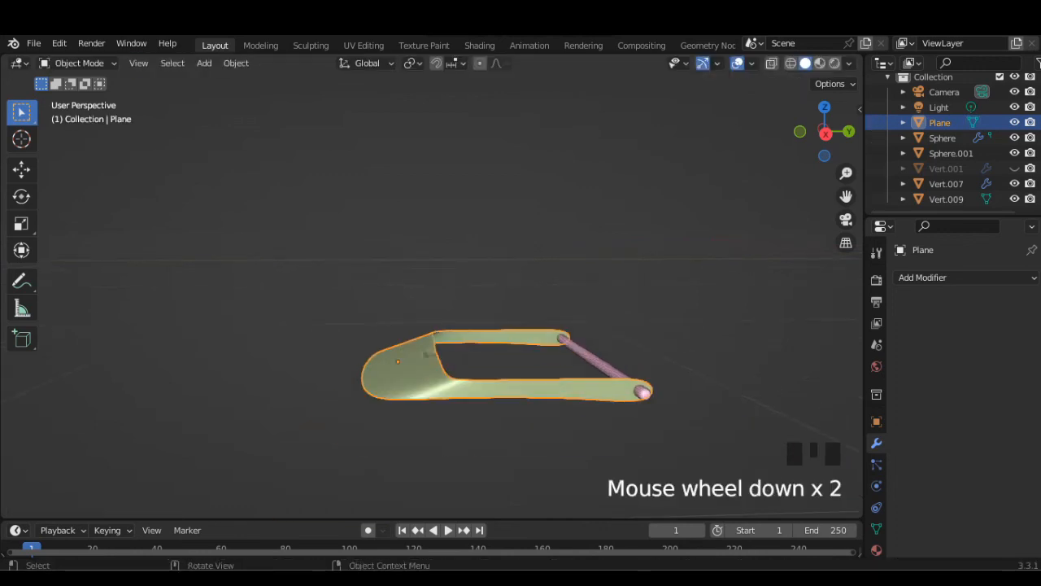
{"action": "middle_click_drag", "start_coordinate": [429, 410], "coordinate": [427, 397]}
{"action": "scroll", "coordinate": [427, 397], "scroll_direction": "up", "scroll_amount": 2}
{"action": "scroll", "coordinate": [426, 397], "scroll_direction": "down", "scroll_amount": 1}
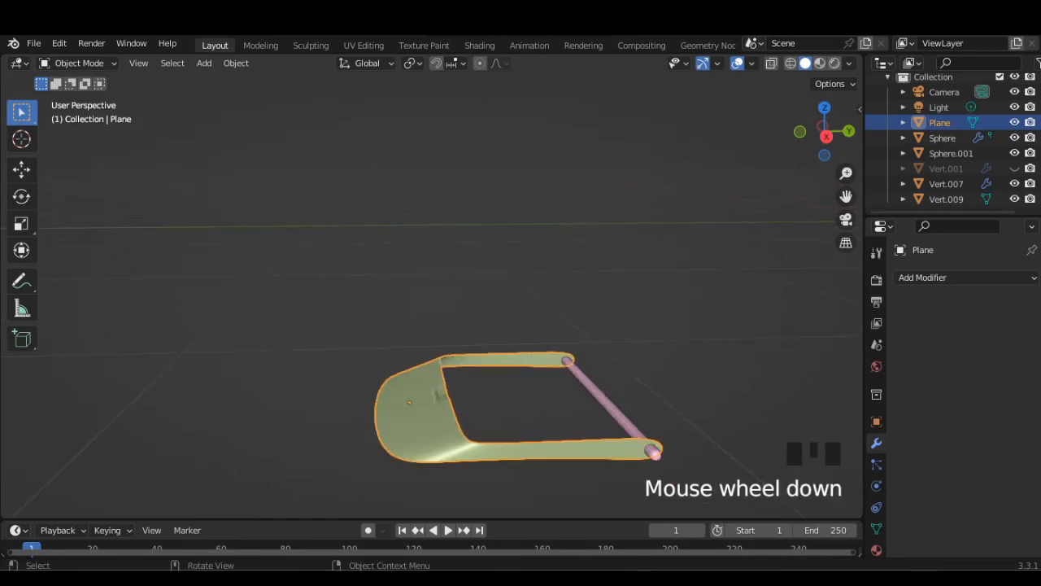
Step: Check the dent in the buckle frame from the top view, and undo the last notch edits on its inner edge
{"action": "left_click", "coordinate": [824, 108]}
{"action": "scroll", "coordinate": [846, 172], "scroll_direction": "up", "scroll_amount": 2}
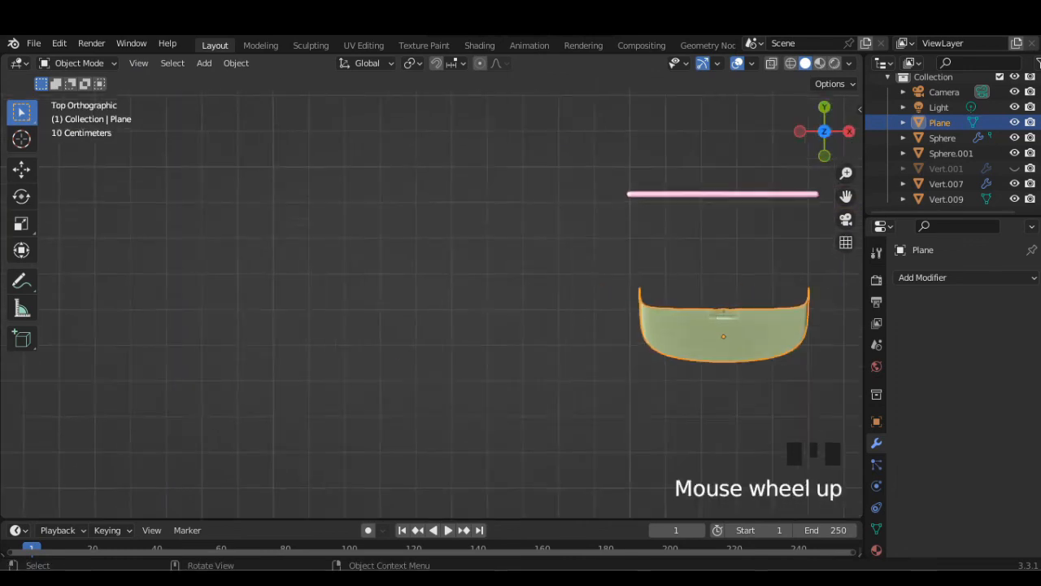
{"action": "scroll", "coordinate": [846, 173], "scroll_direction": "down", "scroll_amount": 2}
{"action": "middle_click_drag", "start_coordinate": [846, 172], "coordinate": [700, 309]}
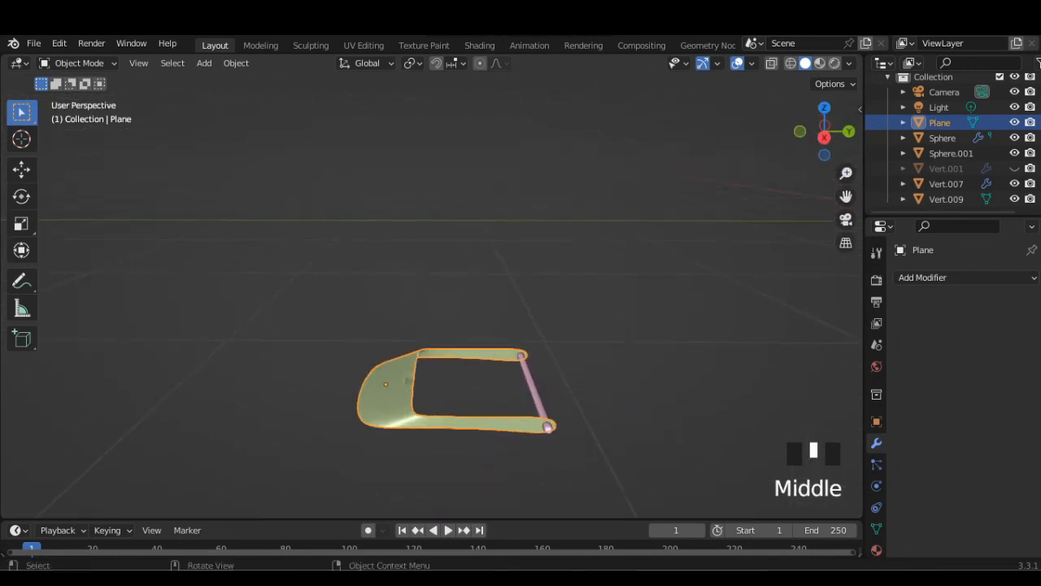
{"action": "scroll", "coordinate": [699, 309], "scroll_direction": "up", "scroll_amount": 2}
{"action": "key", "text": "ctrl+z"}
{"action": "key", "text": "ctrl+z"}
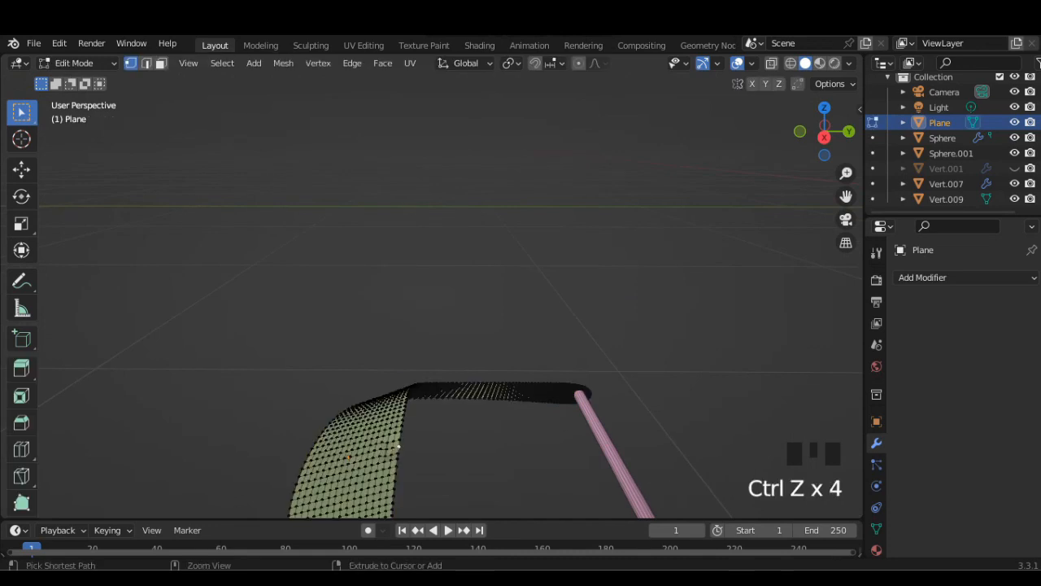
{"action": "key", "text": "ctrl+z"}
Step: Select a short row of vertices running inward from the middle of the plate's inner edge and shift them slightly to form a narrower notch
{"action": "key", "text": "Left"}
{"action": "key", "text": "shift+Left"}
{"action": "key", "text": "shift+Left"}
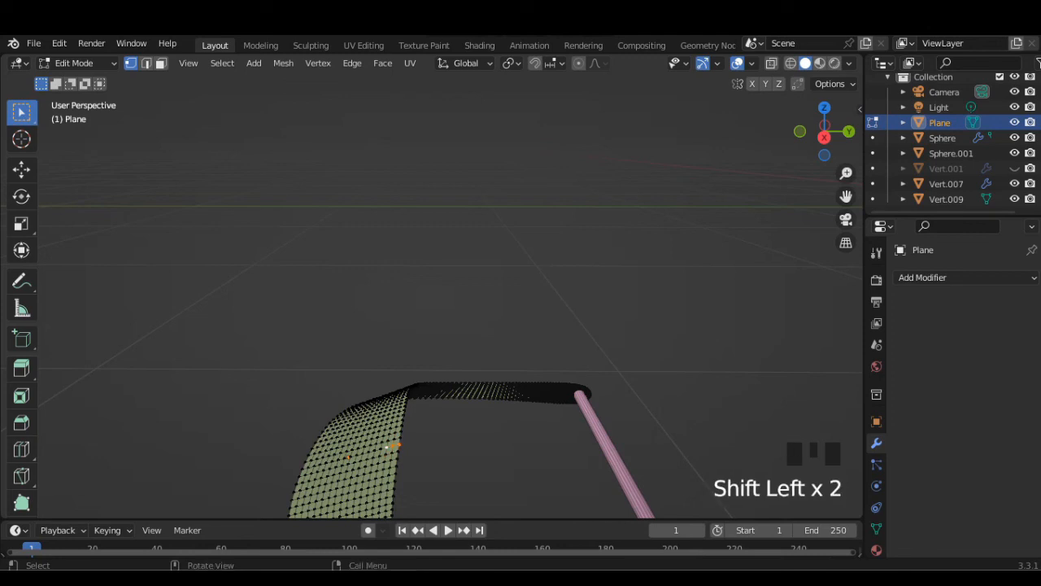
{"action": "key", "text": "g"}
{"action": "key", "text": "Return"}
{"action": "key", "text": "Tab"}
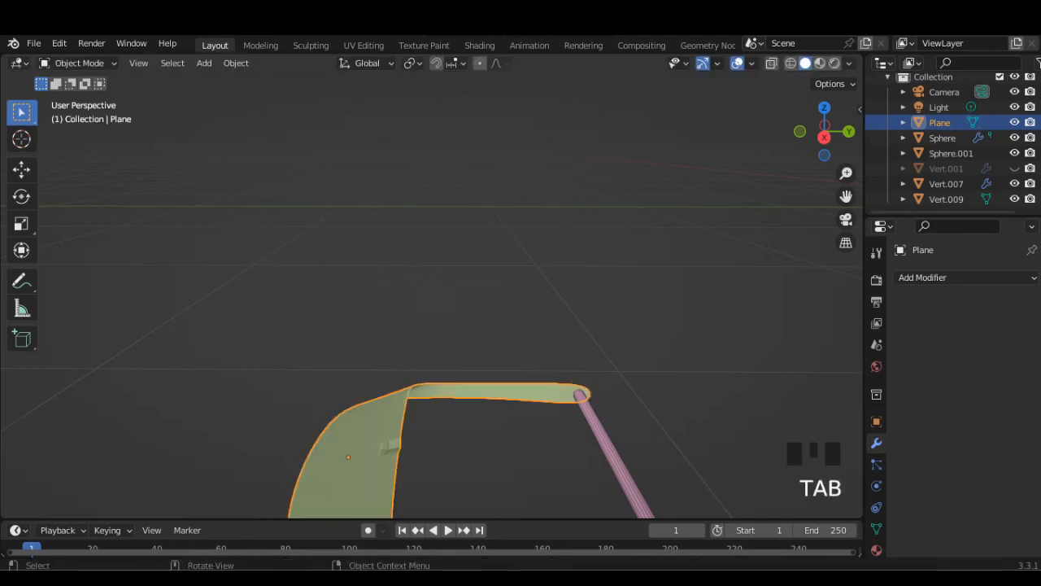
{"action": "scroll", "coordinate": [431, 309], "scroll_direction": "down", "scroll_amount": 2}
{"action": "left_click", "coordinate": [824, 107]}
{"action": "scroll", "coordinate": [634, 318], "scroll_direction": "up", "scroll_amount": 2}
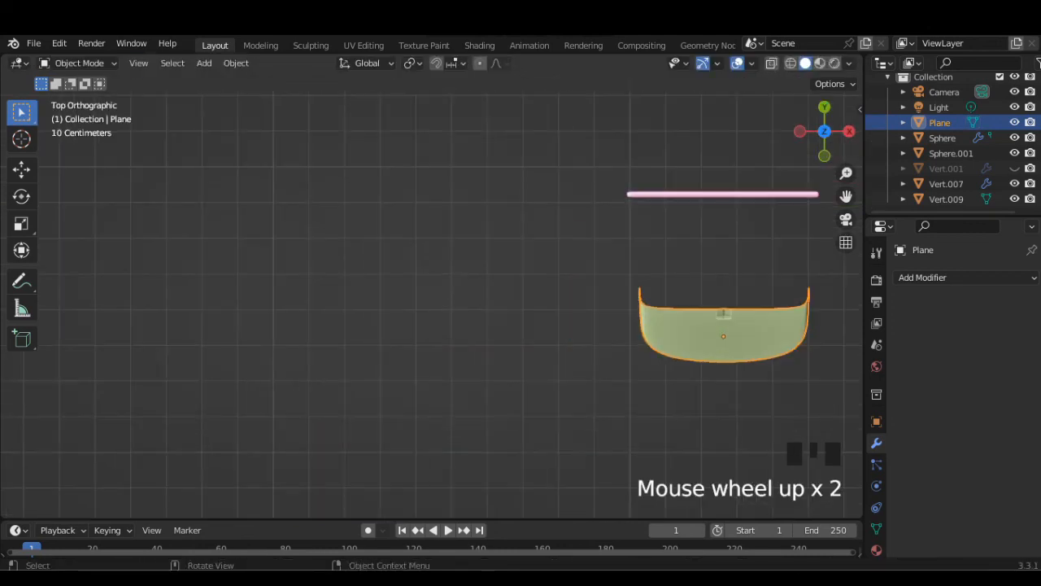
{"action": "scroll", "coordinate": [635, 318], "scroll_direction": "down", "scroll_amount": 2}
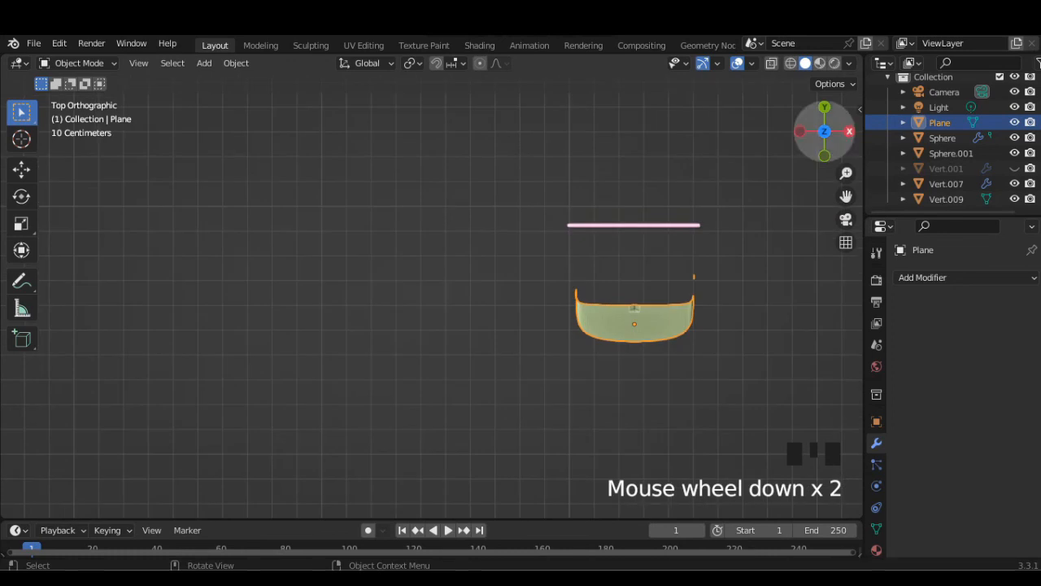
Step: In the right side view with X-ray on, add a single-vertex mesh object to begin a new buckle part
{"action": "left_click", "coordinate": [849, 130]}
{"action": "scroll", "coordinate": [431, 309], "scroll_direction": "down", "scroll_amount": 1}
{"action": "scroll", "coordinate": [431, 309], "scroll_direction": "up", "scroll_amount": 3}
{"action": "left_click", "coordinate": [771, 62]}
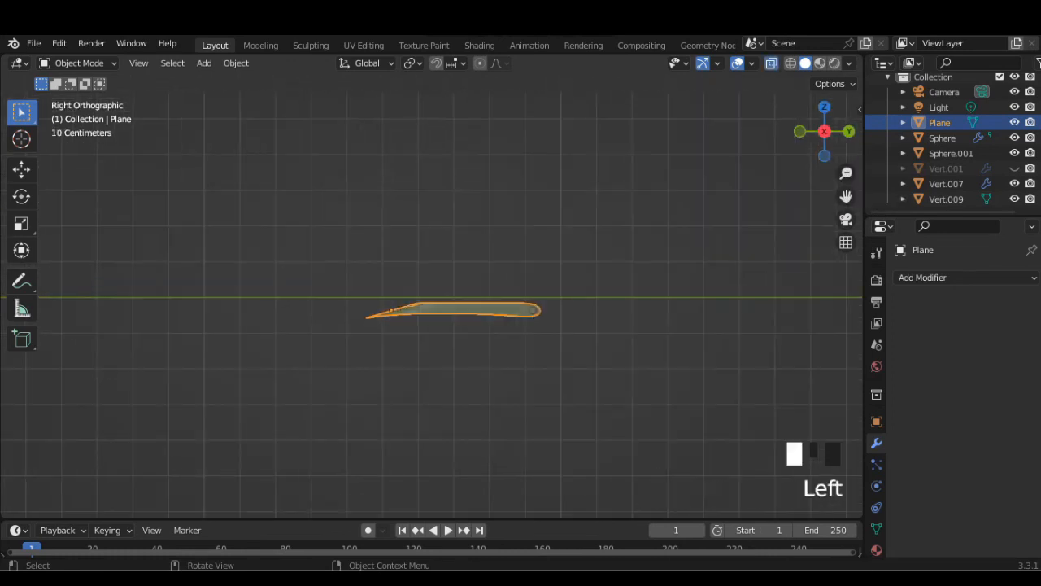
{"action": "scroll", "coordinate": [431, 309], "scroll_direction": "up", "scroll_amount": 7}
{"action": "left_click", "coordinate": [204, 63]}
{"action": "mouse_move", "coordinate": [244, 81]}
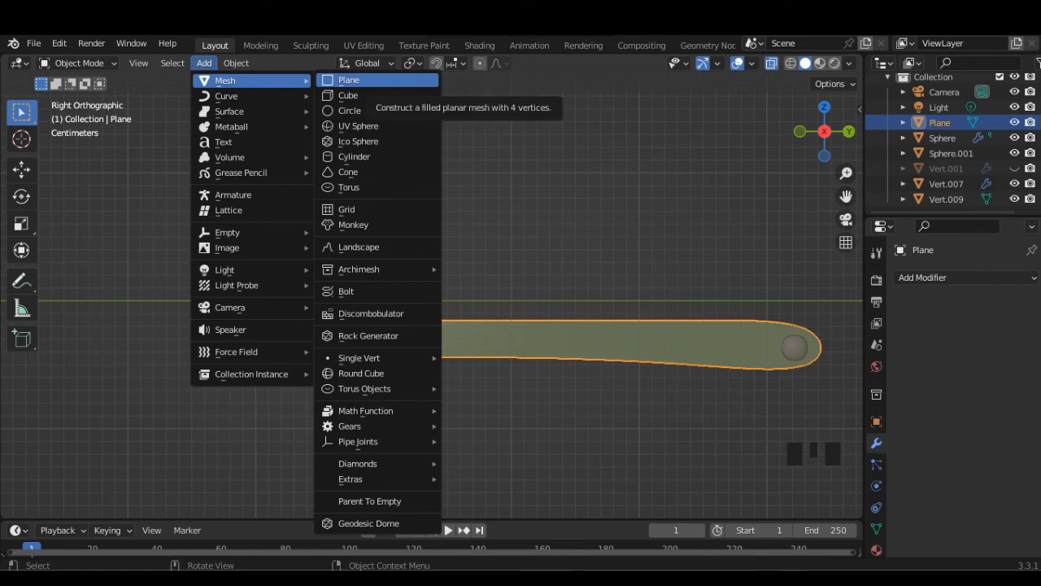
{"action": "mouse_move", "coordinate": [359, 358]}
{"action": "left_click", "coordinate": [488, 357]}
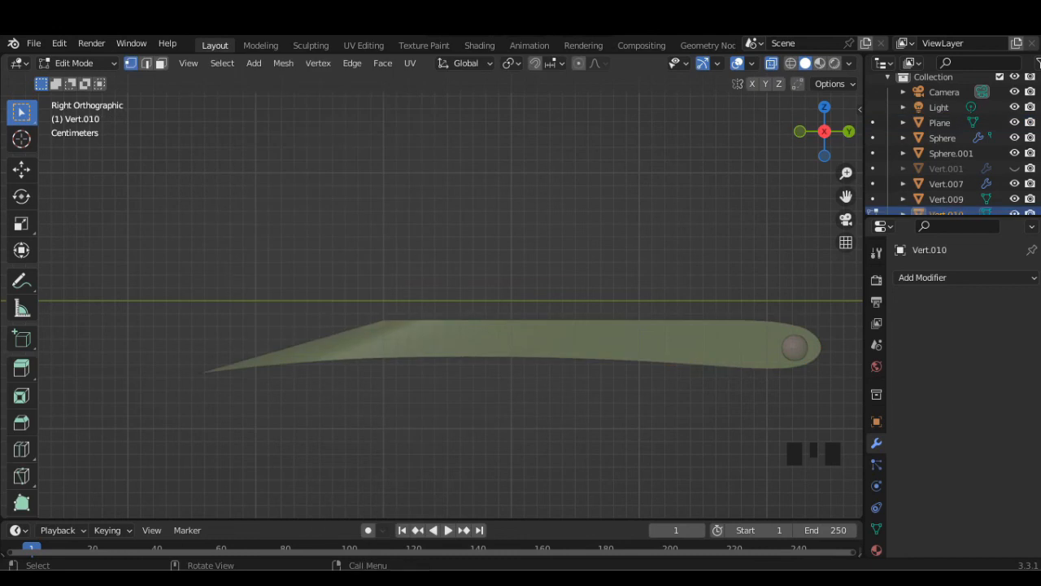
Step: Move the new vertex from the 3D cursor along negative Y to the buckle frame
{"action": "scroll", "coordinate": [451, 305], "scroll_direction": "down", "scroll_amount": 4}
{"action": "key", "text": "g"}
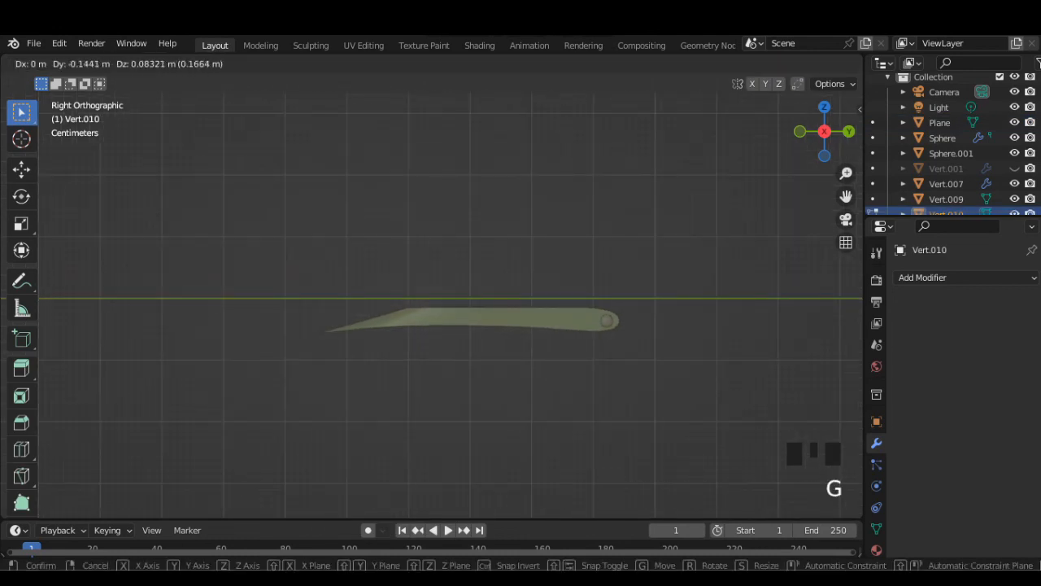
{"action": "key", "text": "Escape"}
{"action": "scroll", "coordinate": [451, 305], "scroll_direction": "down", "scroll_amount": 3}
{"action": "scroll", "coordinate": [451, 305], "scroll_direction": "up", "scroll_amount": 7}
{"action": "middle_click_drag", "start_coordinate": [451, 305], "coordinate": [293, 305], "text": "shift"}
{"action": "scroll", "coordinate": [328, 305], "scroll_direction": "down", "scroll_amount": 7}
{"action": "scroll", "coordinate": [327, 305], "scroll_direction": "down", "scroll_amount": 2}
{"action": "key", "text": "g"}
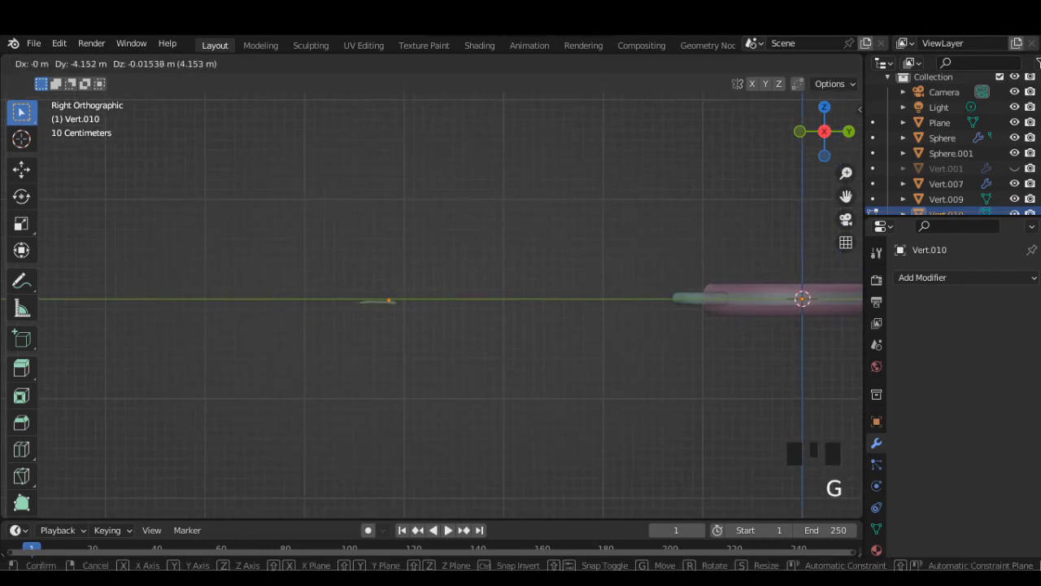